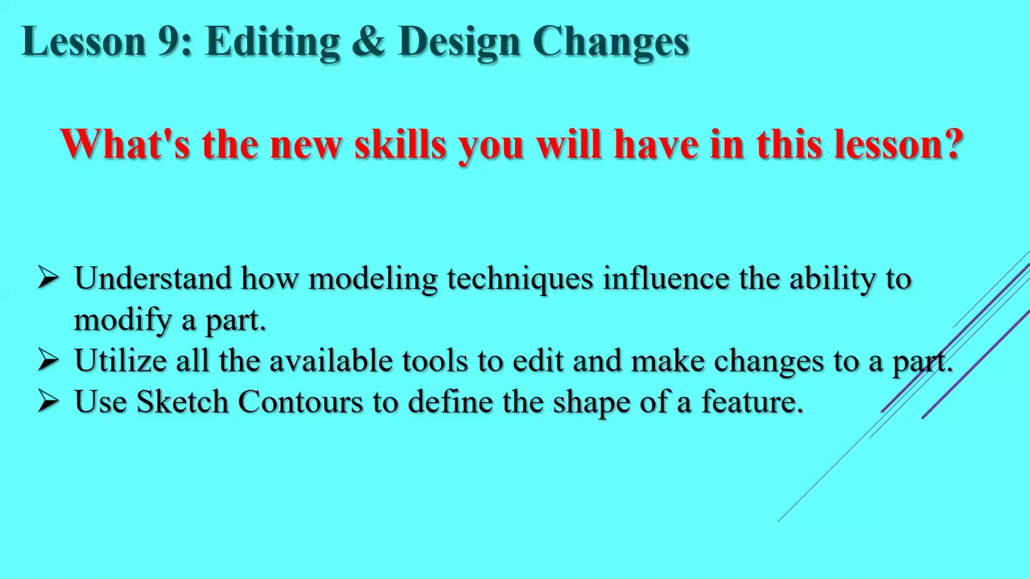
Switch from the PowerPoint lesson slide to the empty SOLIDWORKS 2020 window.
key(super+Tab)
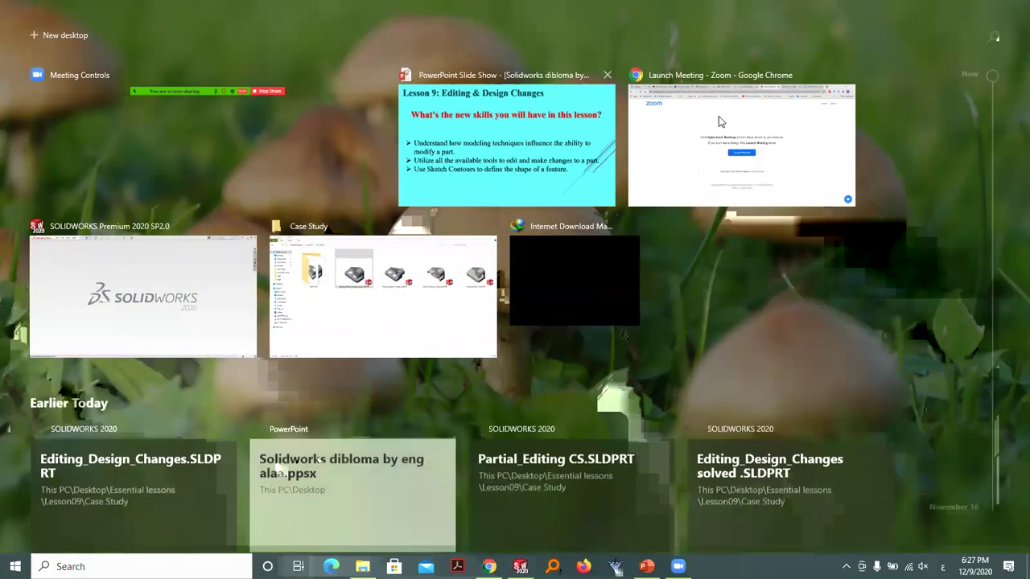
click(206, 262)
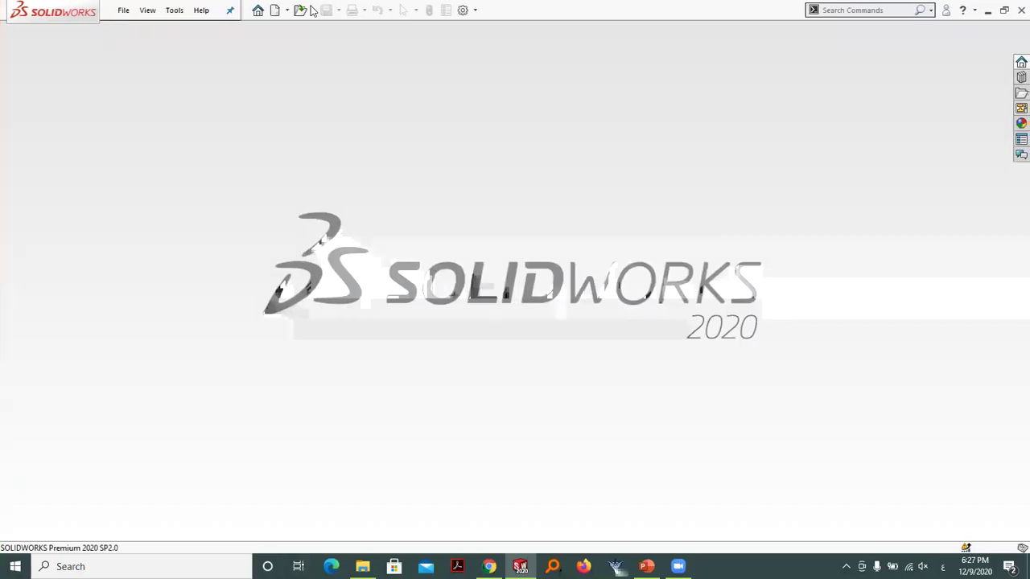
Open Editing_Design_Changes.SLDPRT from Case Study and orbit to see its underside and boss.
click(300, 10)
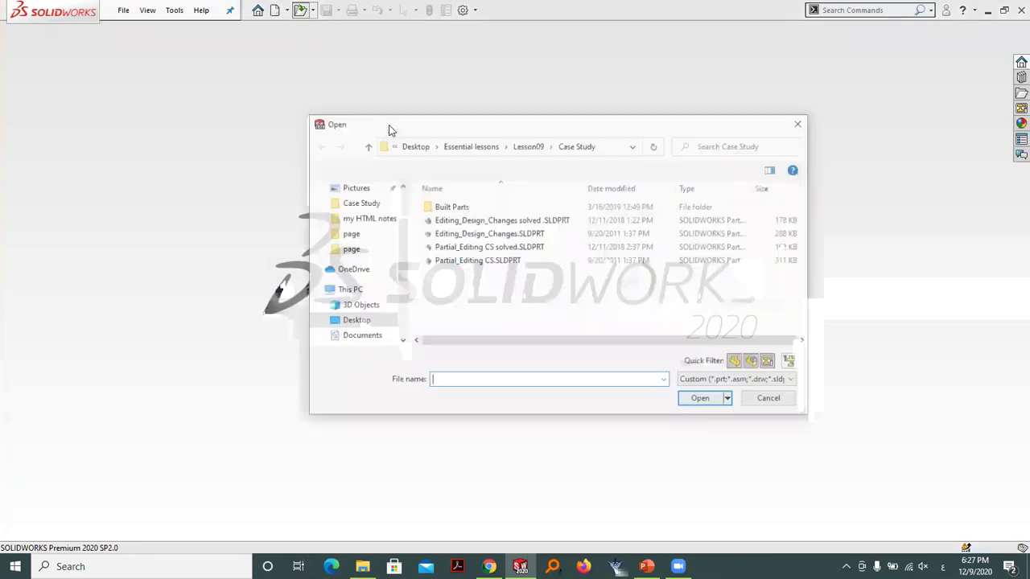
click(475, 235)
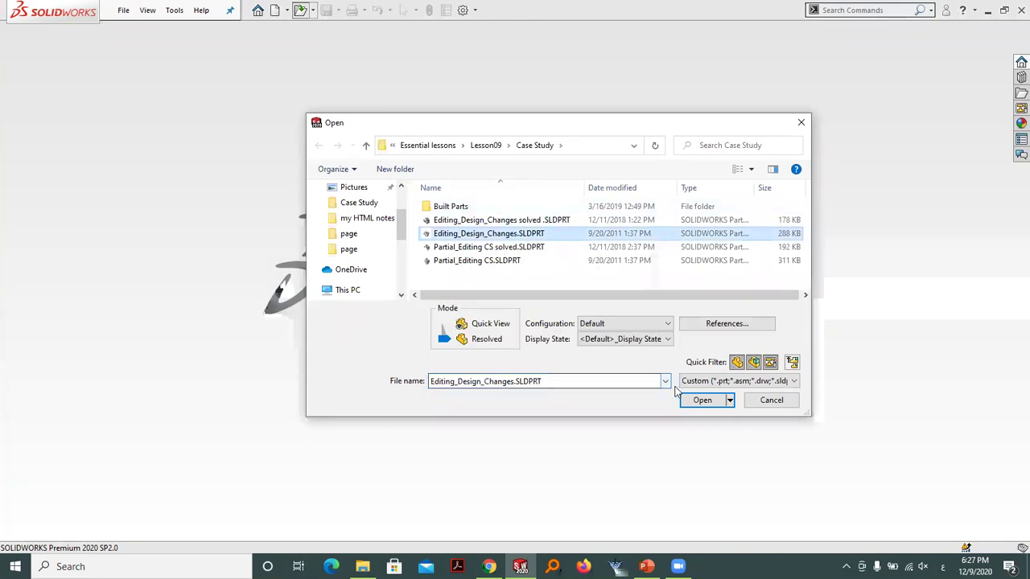
click(700, 400)
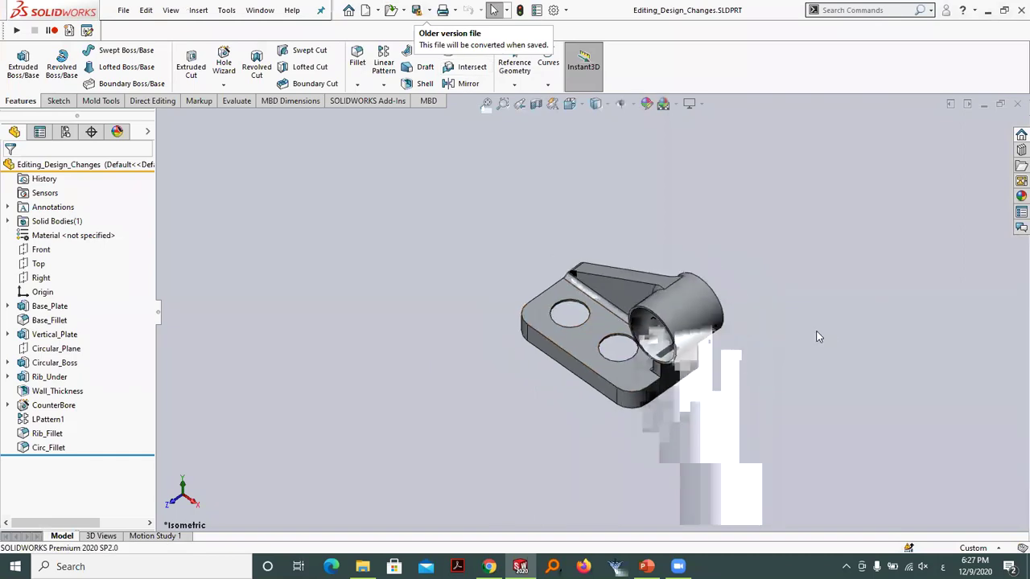
scroll(818, 336, down, 2)
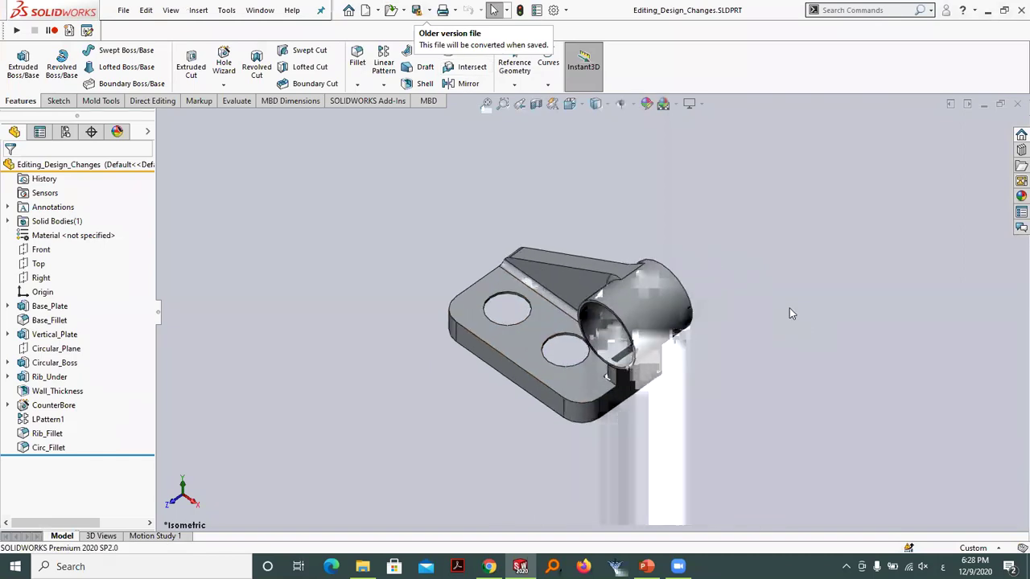
mouse_move(739, 409)
middle_down()
mouse_move(799, 332)
mouse_move(758, 345)
mouse_move(662, 243)
mouse_move(723, 165)
mouse_move(644, 230)
mouse_move(383, 249)
mouse_move(386, 278)
mouse_move(409, 211)
mouse_move(386, 201)
mouse_move(407, 253)
mouse_move(678, 330)
mouse_move(667, 304)
mouse_move(647, 298)
mouse_move(663, 333)
middle_up()
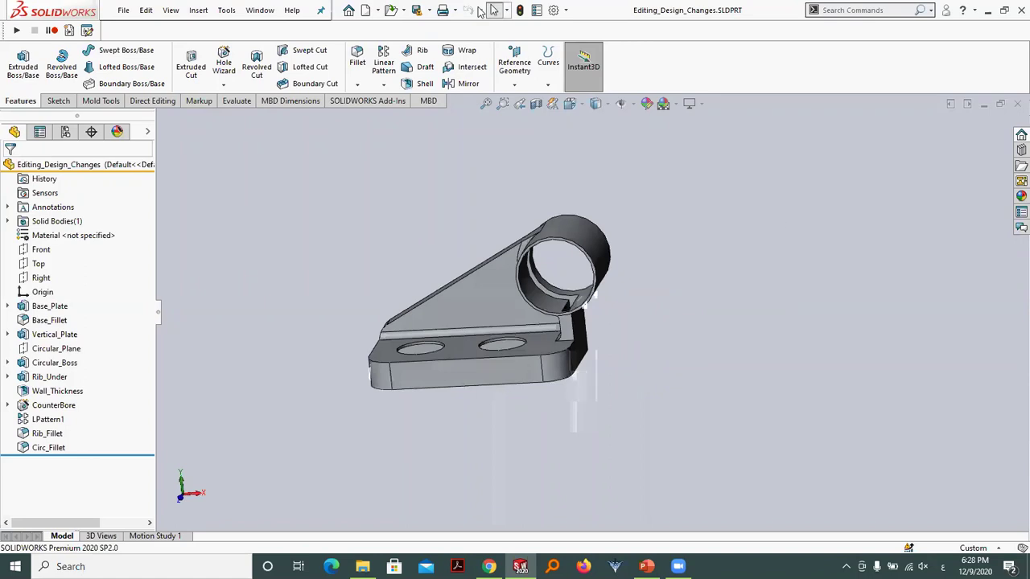
Open Editing_Design_Changes solved.SLDPRT as a second part alongside the original.
click(1000, 103)
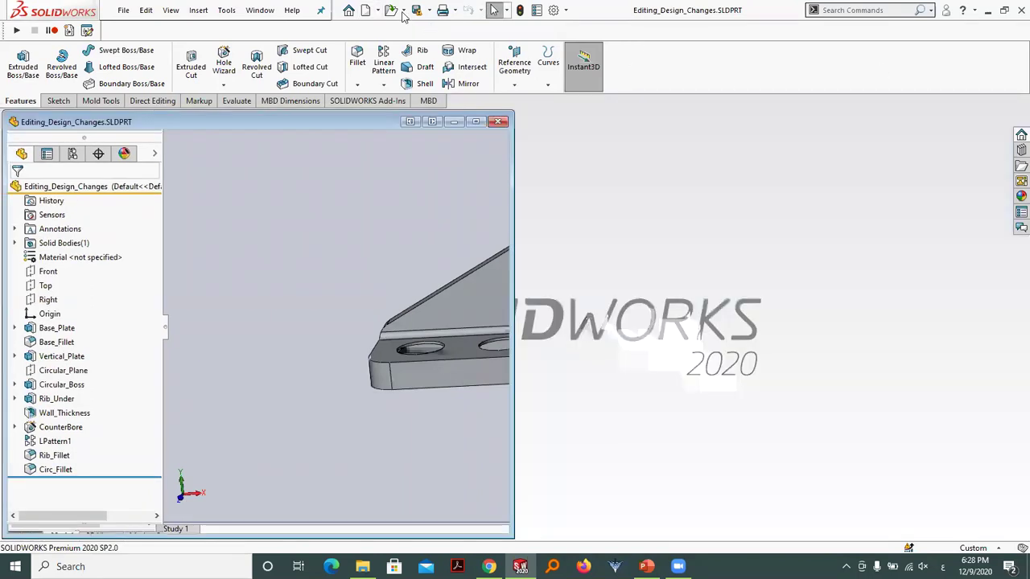
click(383, 12)
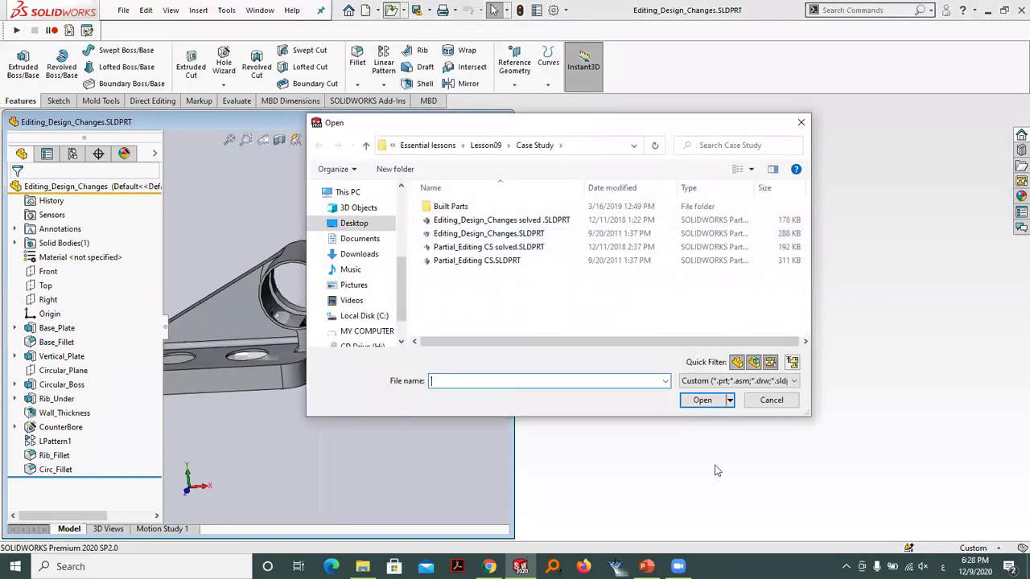
click(717, 470)
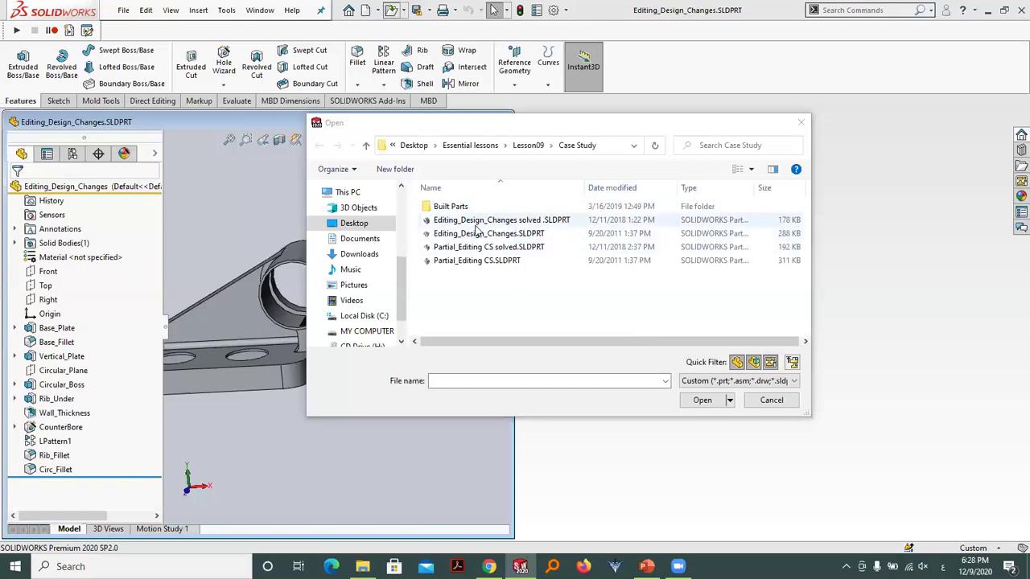
click(508, 221)
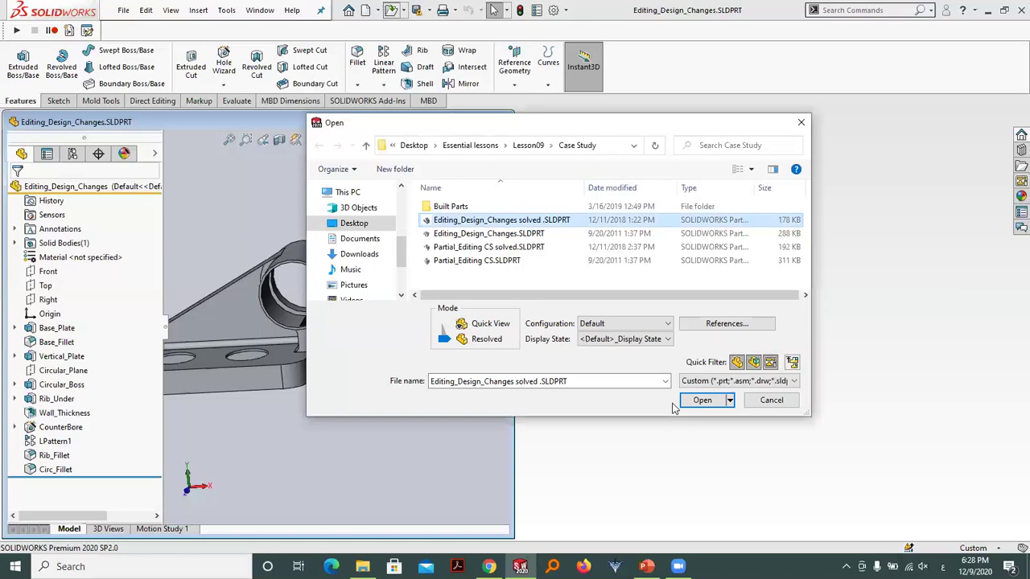
key(Return)
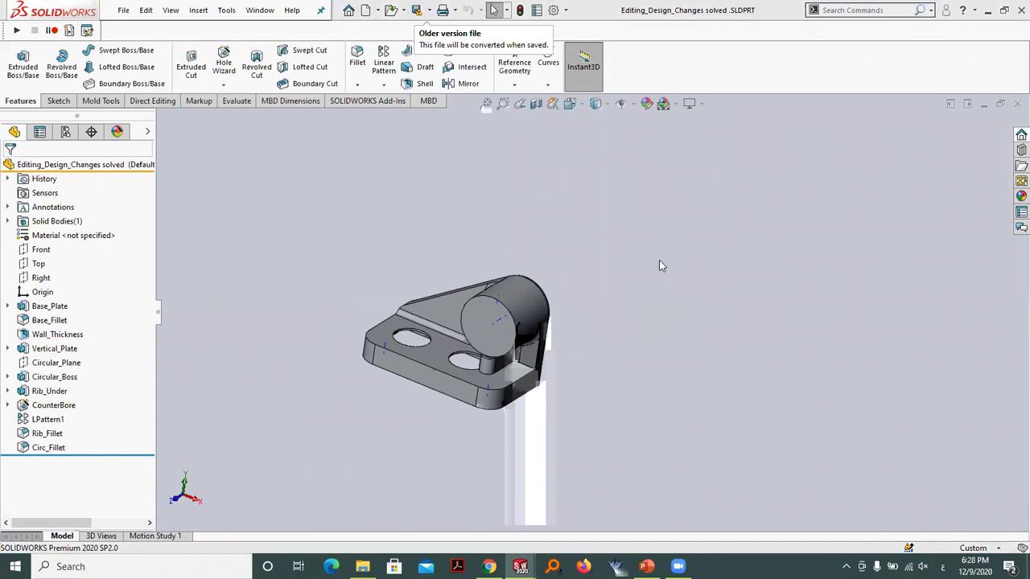
Tile both parts side by side, fit the solved part, and orbit and zoom both to angled views.
click(967, 102)
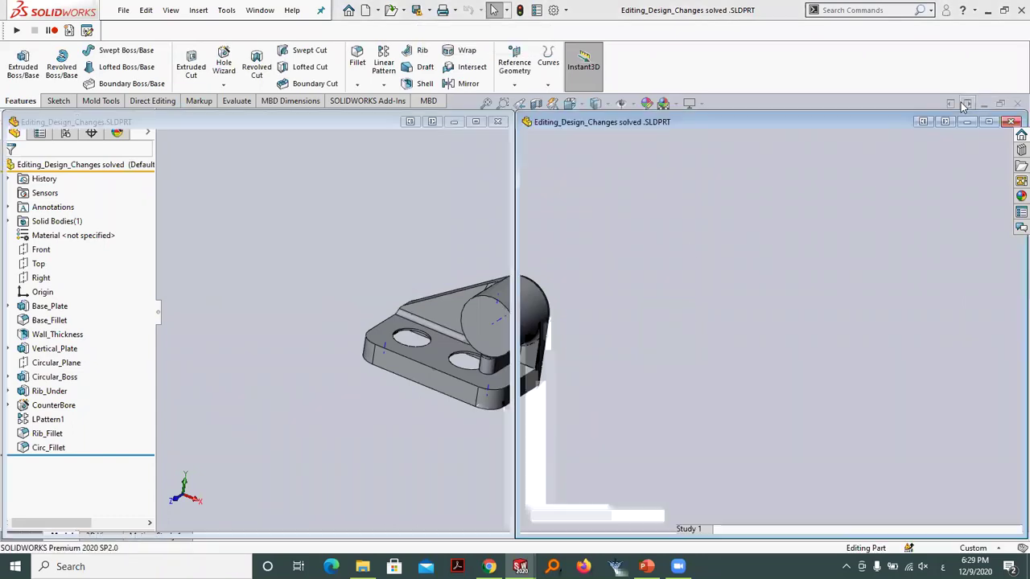
key(f)
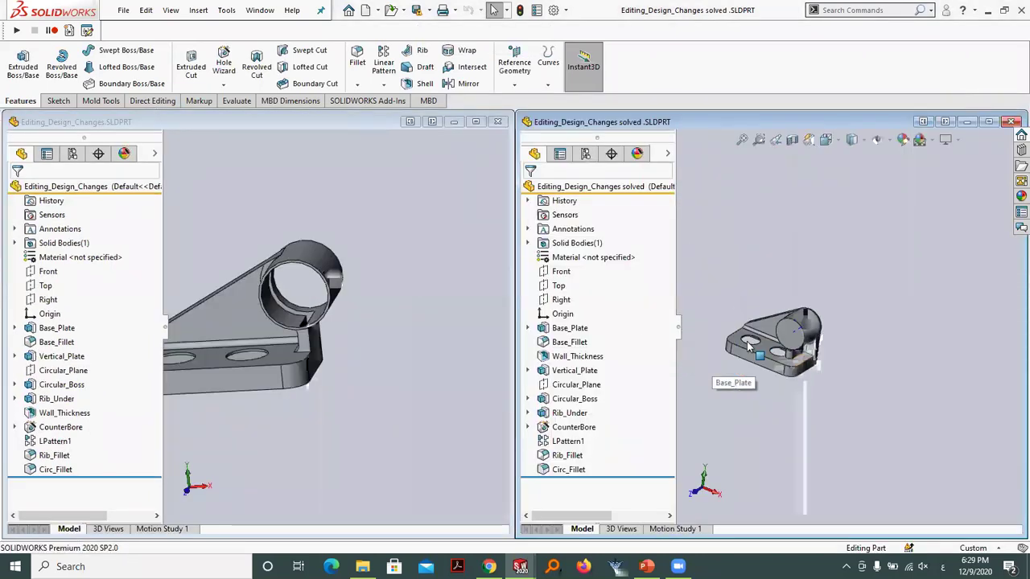
mouse_move(825, 420)
middle_down()
mouse_move(849, 330)
mouse_move(900, 471)
mouse_move(835, 452)
mouse_move(813, 418)
middle_up()
mouse_move(338, 362)
middle_down()
mouse_move(308, 387)
mouse_move(322, 273)
middle_up()
scroll(317, 265, down, 5)
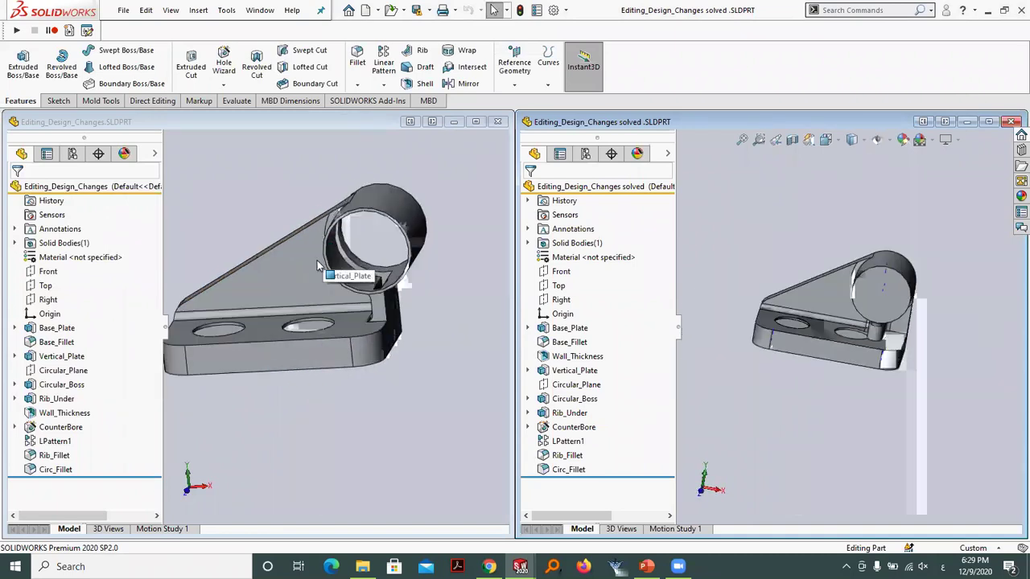
scroll(318, 266, up, 2)
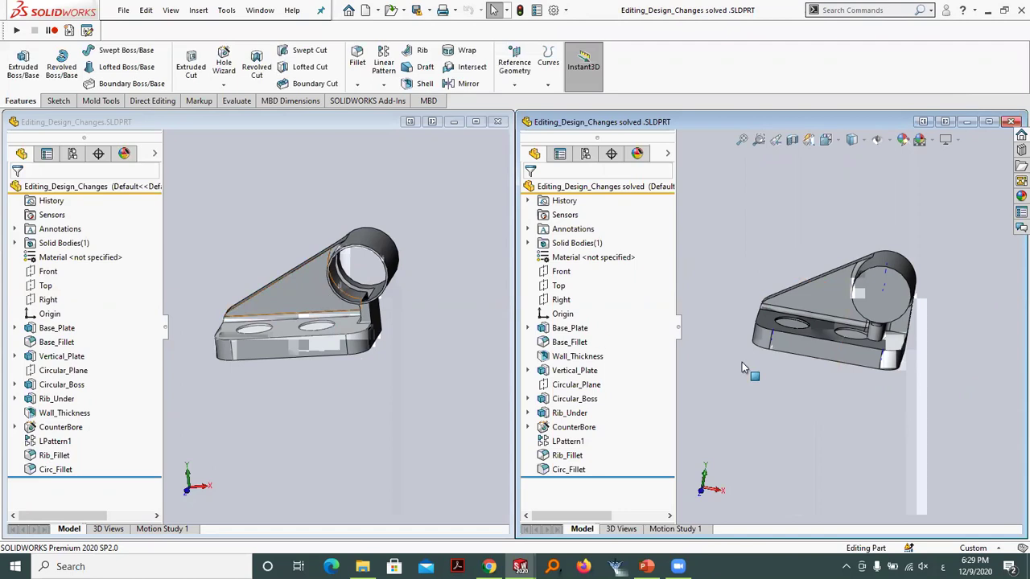
scroll(449, 435, up, 1)
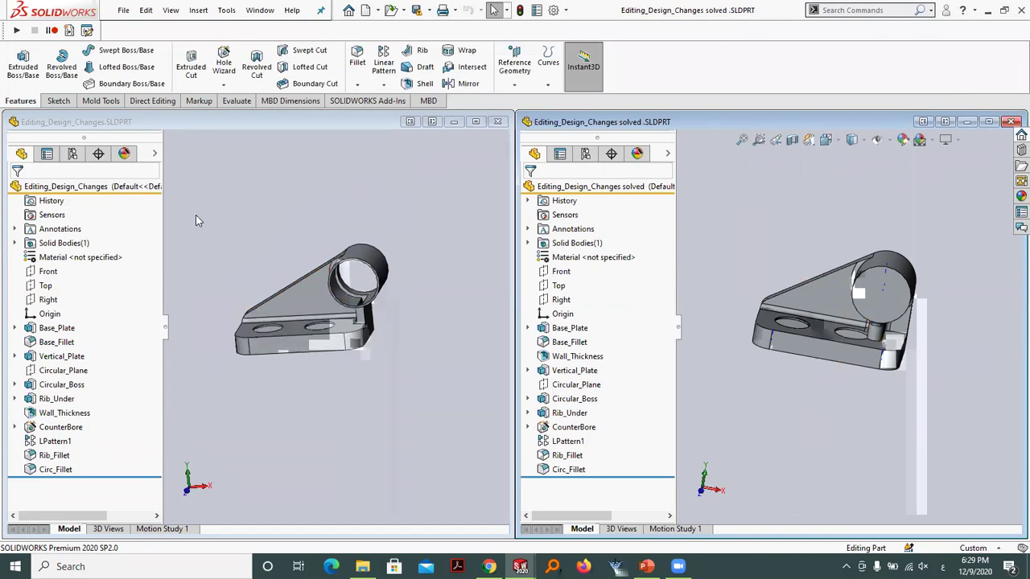
scroll(196, 214, down, 2)
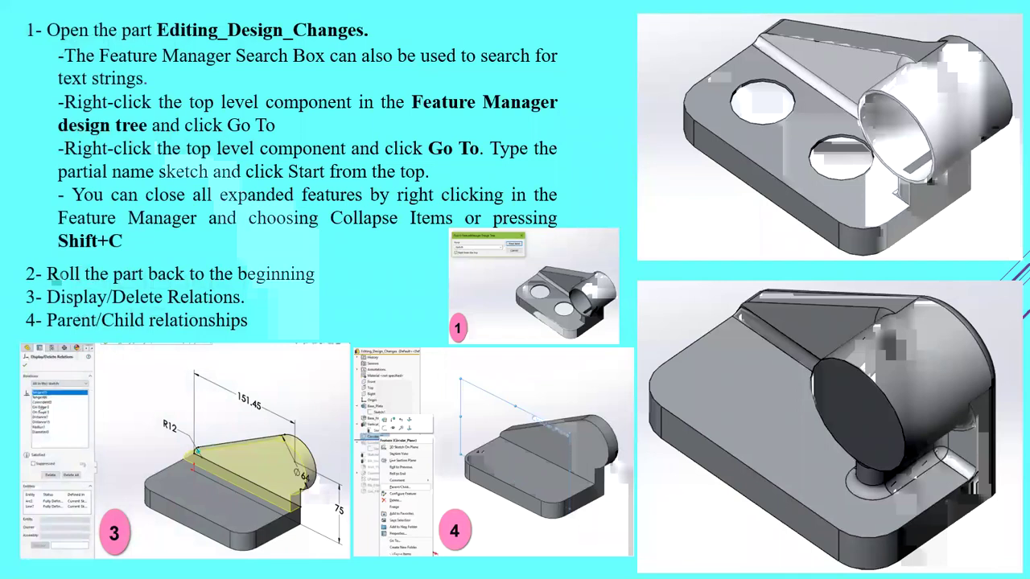
Switch from the slideshow back to SOLIDWORKS with both bracket parts tiled.
key(alt+Tab)
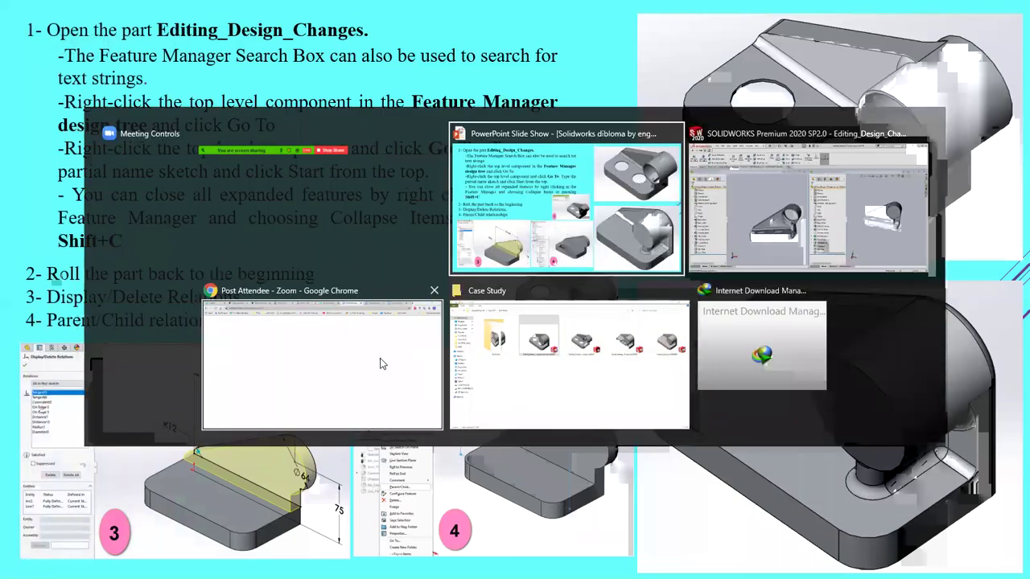
key(alt+Tab)
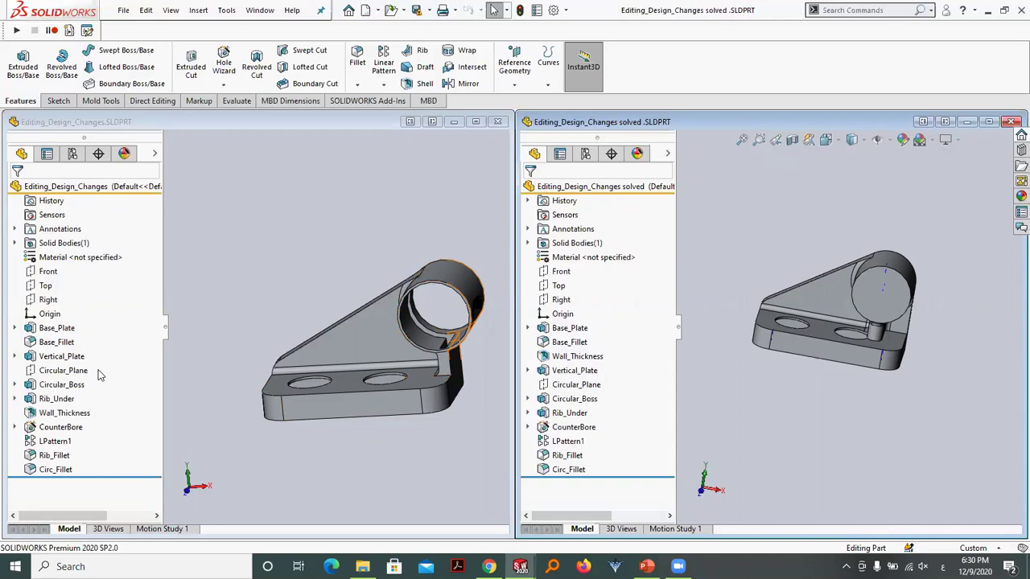
Run Go To on the original part's tree to search for 'sketch' starting from the top.
click(117, 187)
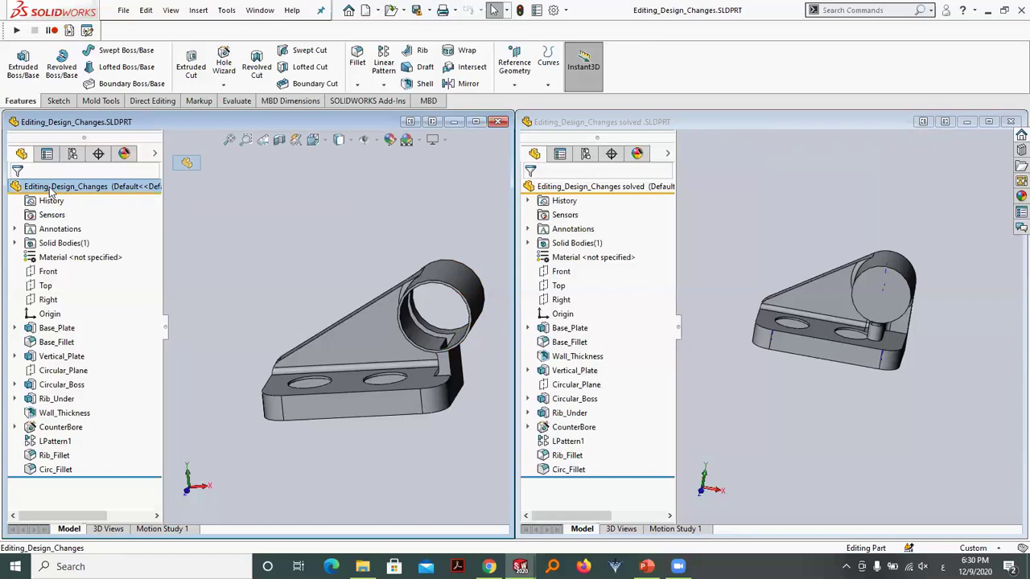
right_click(51, 189)
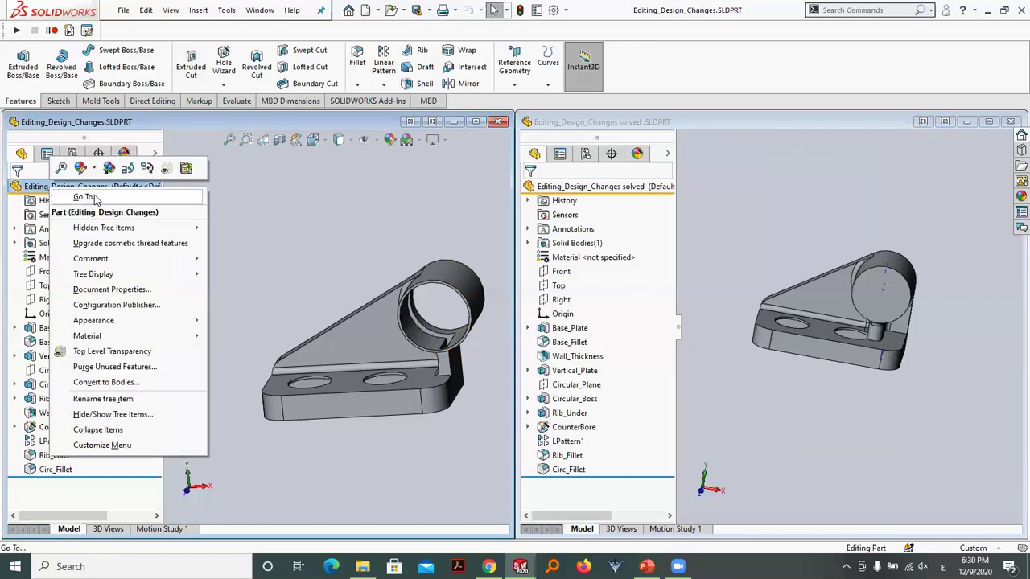
click(85, 198)
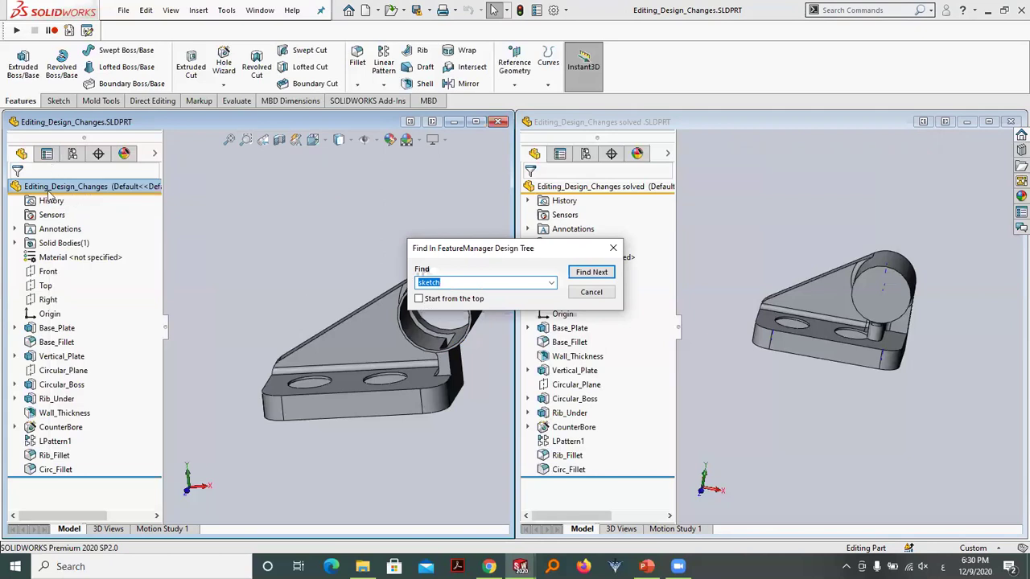
click(25, 240)
click(419, 300)
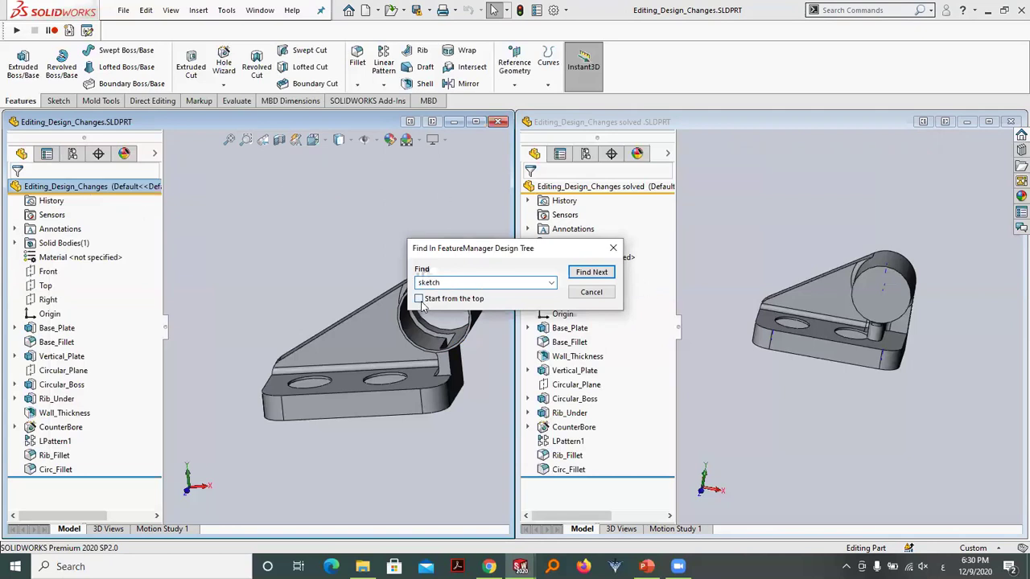
click(588, 274)
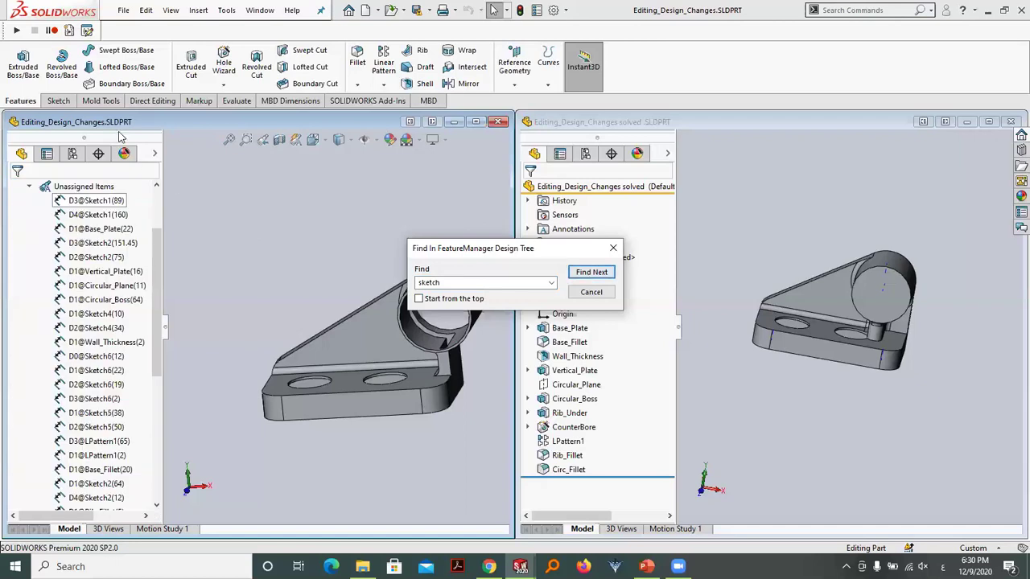
Step through every sketch match, Sketch1 to Sketch6, then close the search.
click(159, 248)
click(584, 274)
click(585, 274)
click(585, 274)
click(585, 275)
click(585, 274)
click(584, 274)
click(584, 274)
click(585, 275)
click(585, 274)
click(585, 274)
click(584, 274)
click(585, 274)
click(585, 274)
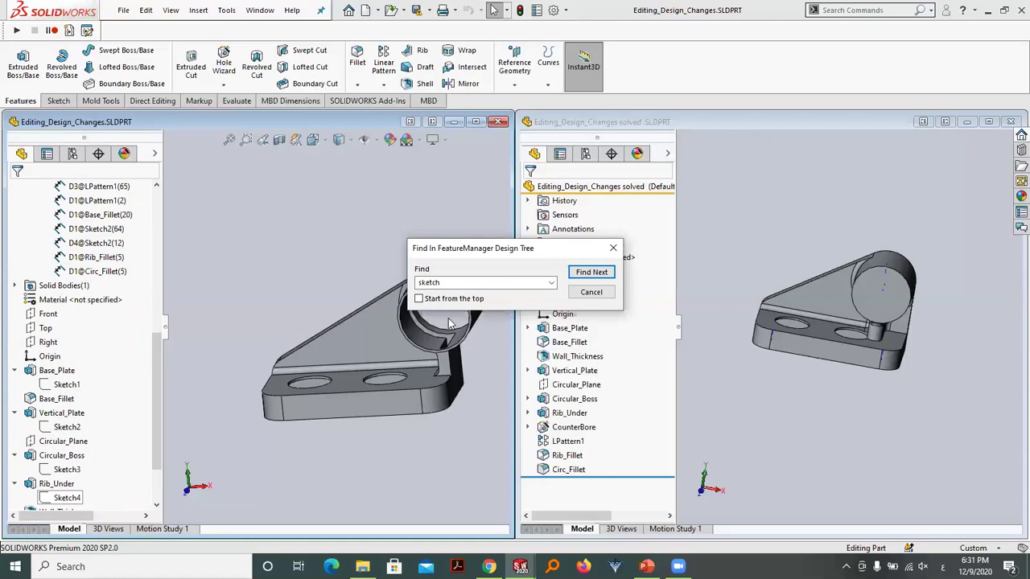
click(599, 273)
click(599, 273)
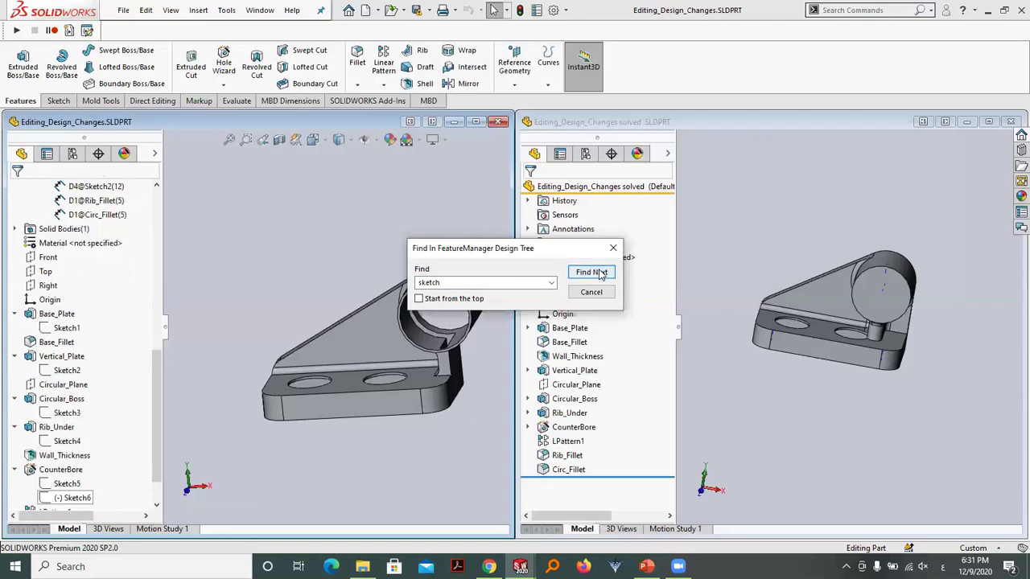
click(599, 273)
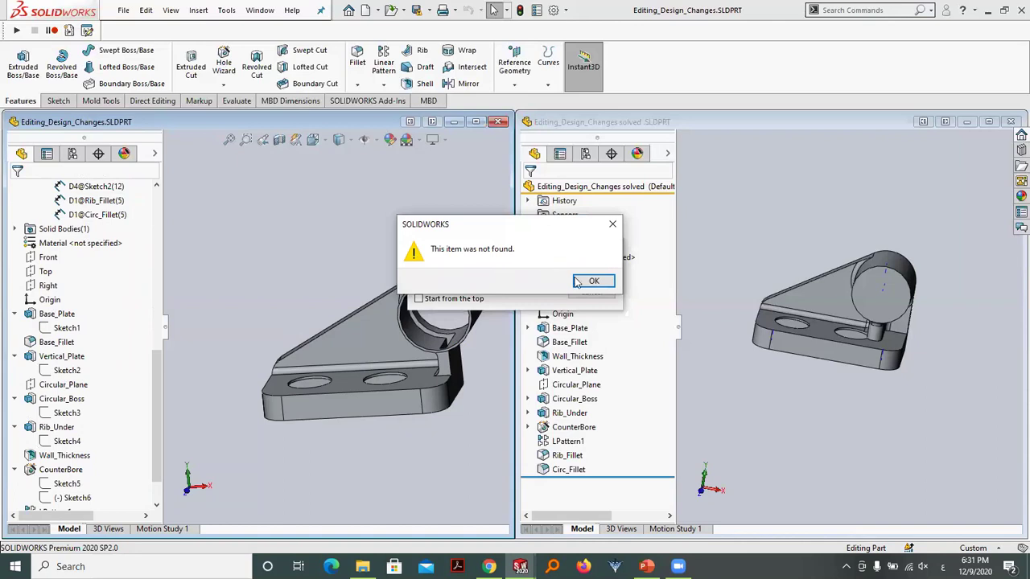
click(581, 282)
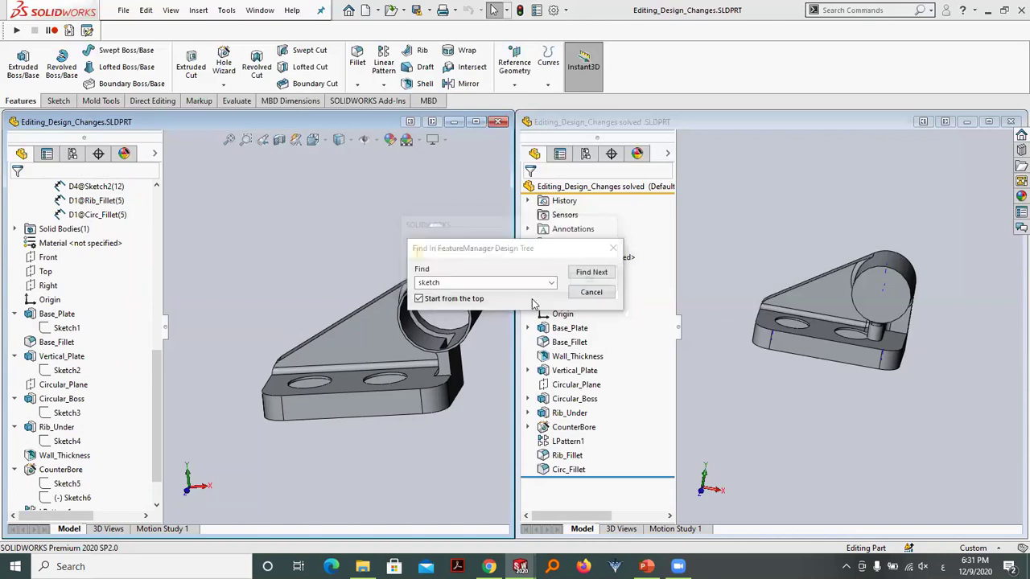
click(590, 294)
Scroll through the original part's feature tree and collapse all expanded features with Shift+C.
mouse_move(157, 406)
mouse_down()
mouse_move(176, 348)
mouse_move(177, 226)
mouse_move(148, 440)
mouse_up()
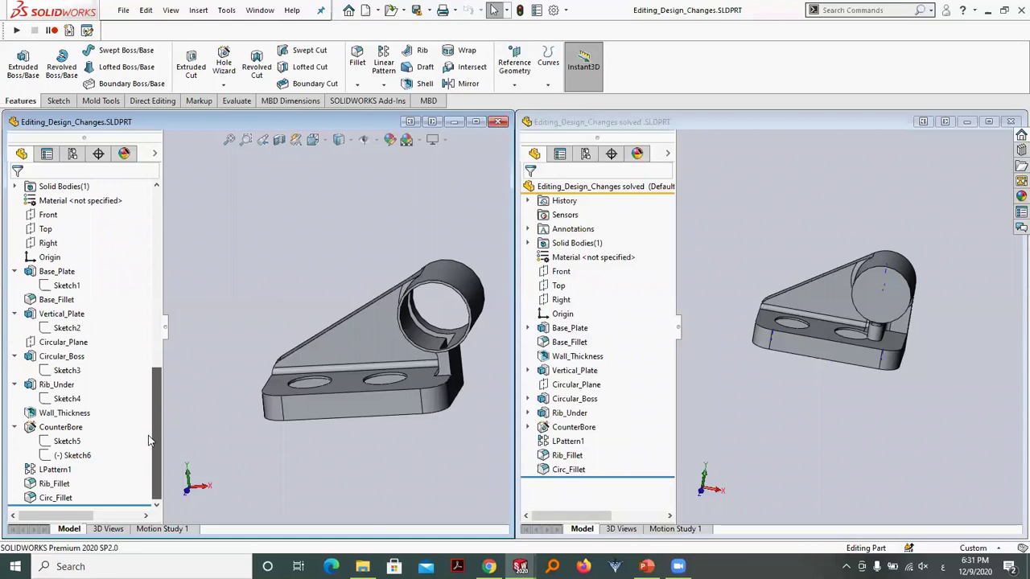
mouse_move(157, 400)
mouse_down()
mouse_move(194, 227)
mouse_move(185, 201)
mouse_up()
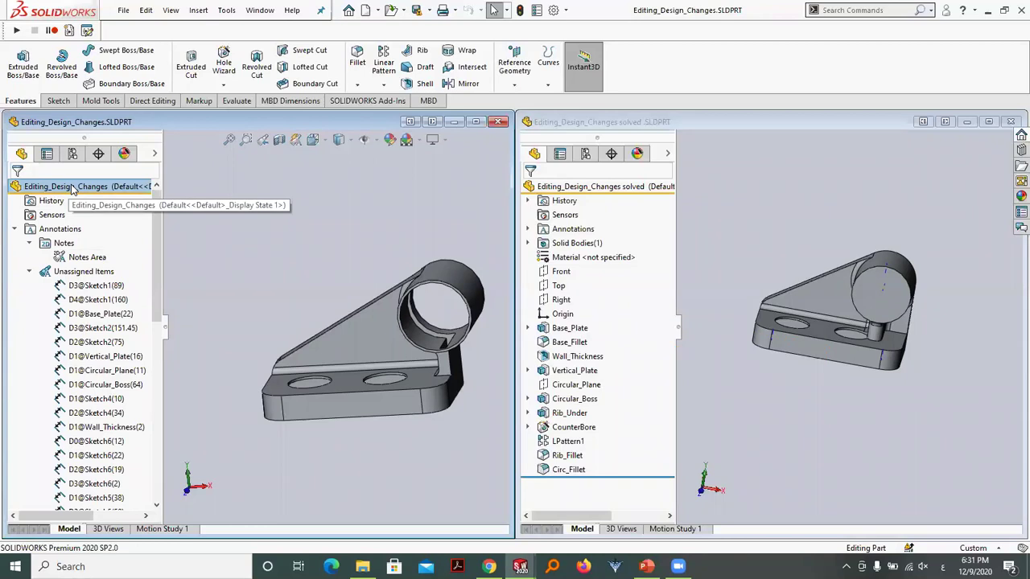
mouse_move(155, 222)
mouse_down()
mouse_move(147, 367)
mouse_move(137, 224)
mouse_up()
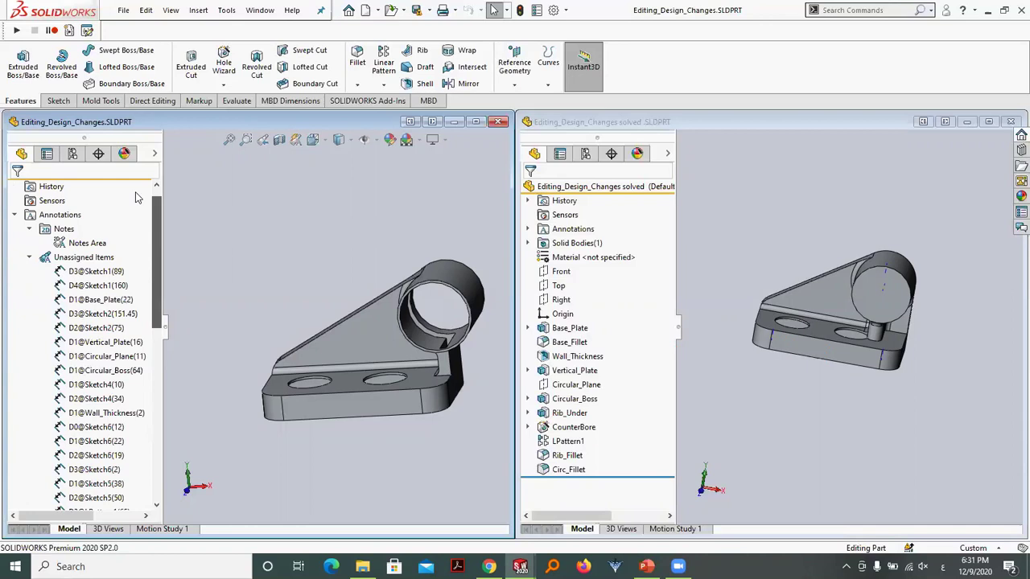
scroll(137, 234, down, 5)
scroll(135, 424, down, 5)
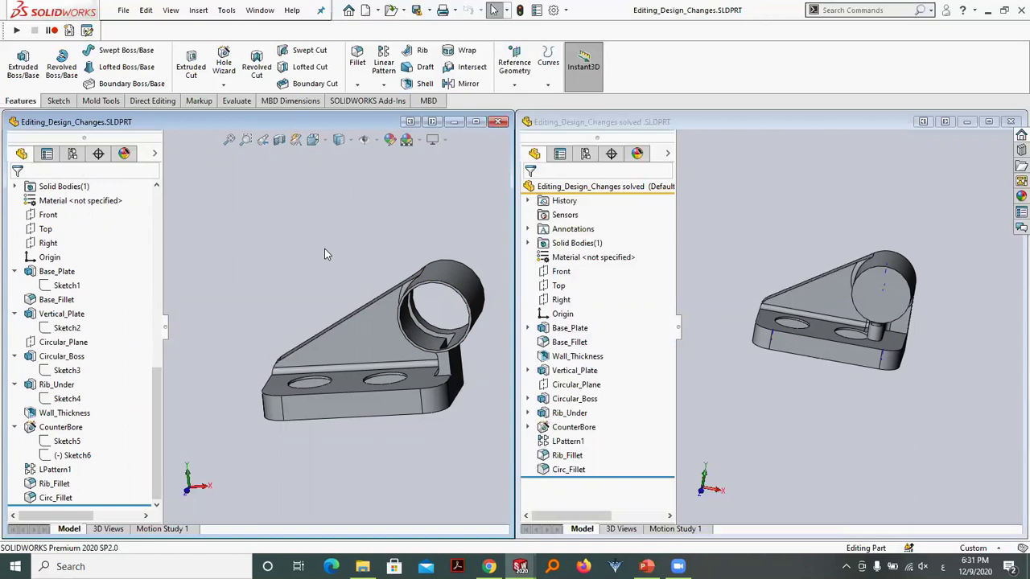
key(shift+c)
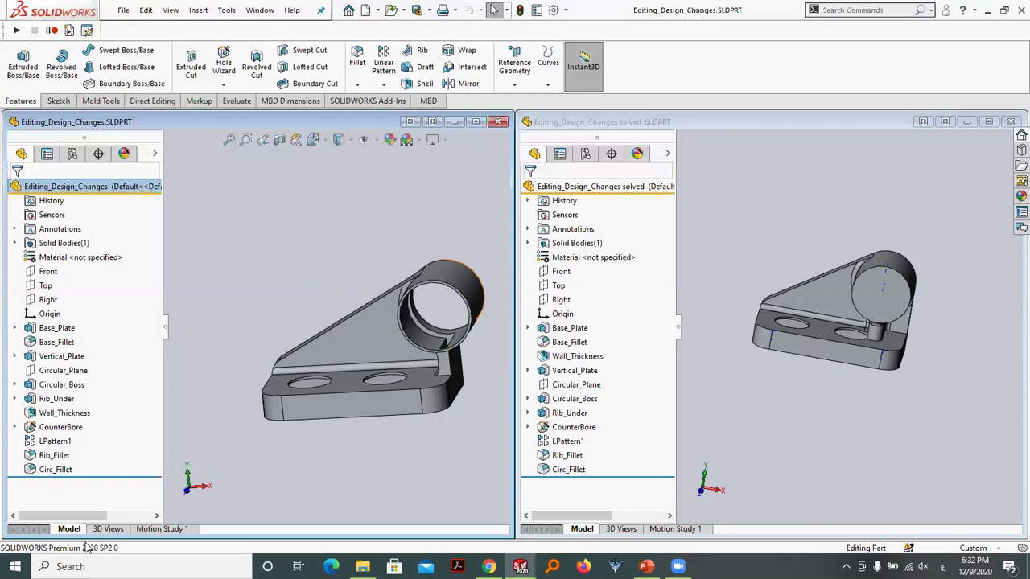
Roll back to just below Base_Plate, then roll forward past Base_Fillet and Vertical_Plate.
drag(157, 477, 155, 334)
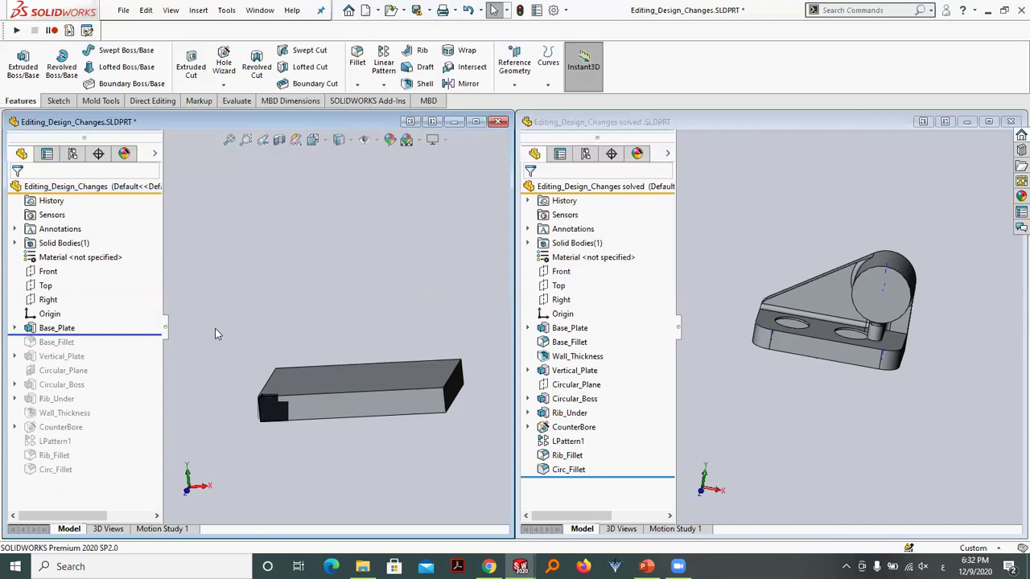
mouse_move(410, 412)
middle_down()
mouse_move(426, 242)
mouse_move(418, 306)
middle_up()
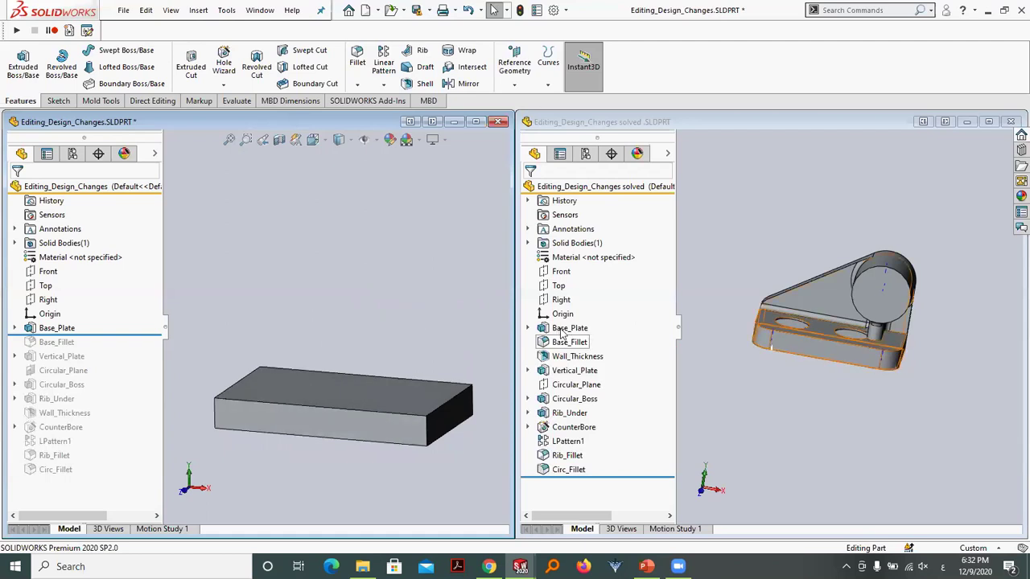
drag(105, 334, 121, 350)
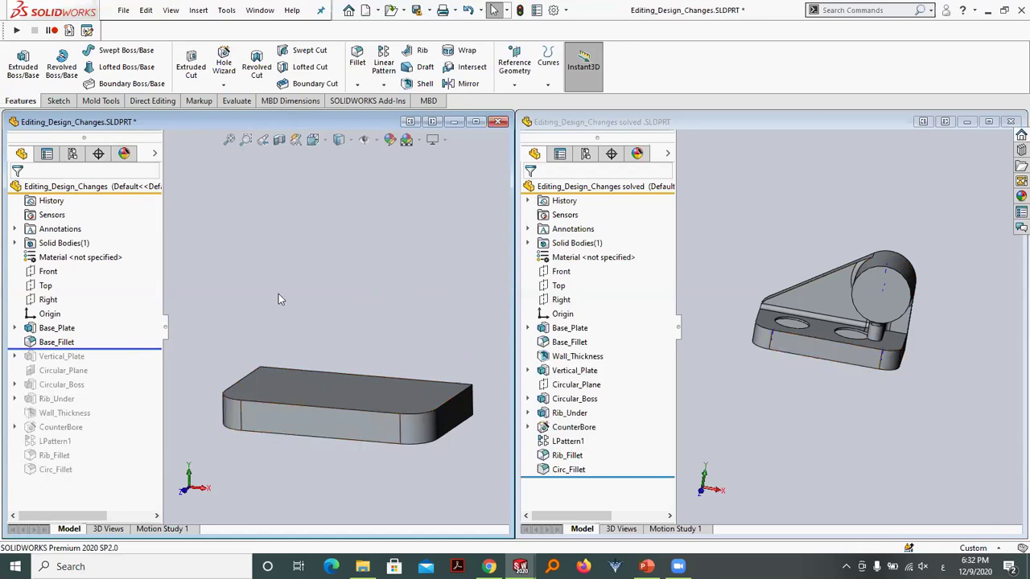
drag(152, 349, 152, 363)
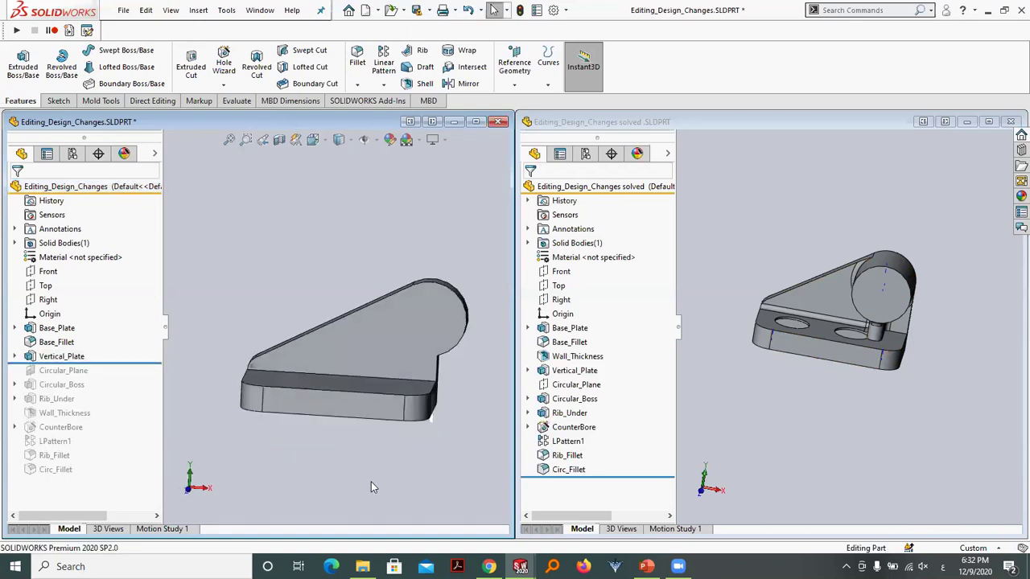
Show both parts from the Front, fit them, and display Sketch2's dimensions under Vertical_Plate.
key(space)
click(284, 368)
click(883, 395)
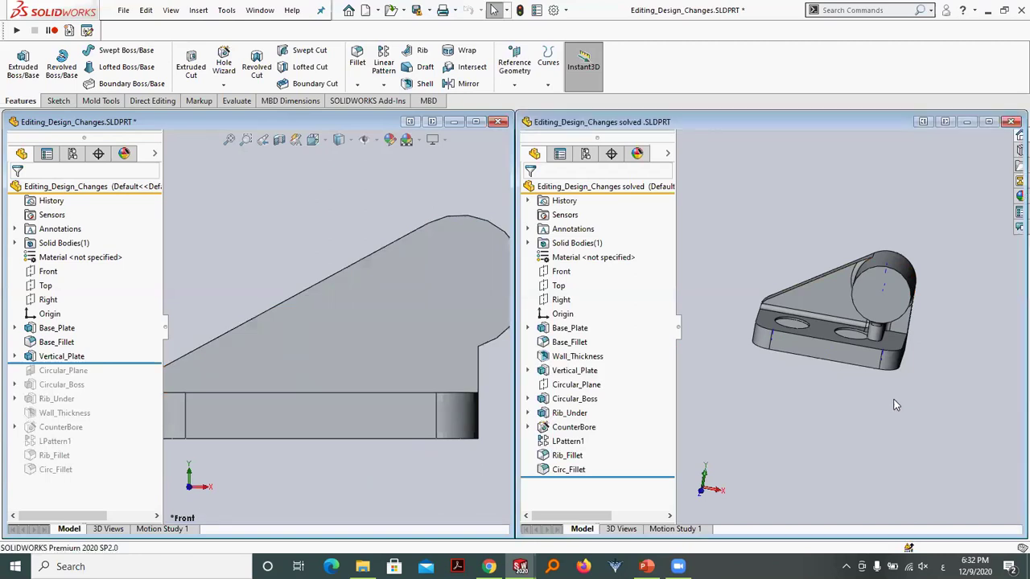
key(space)
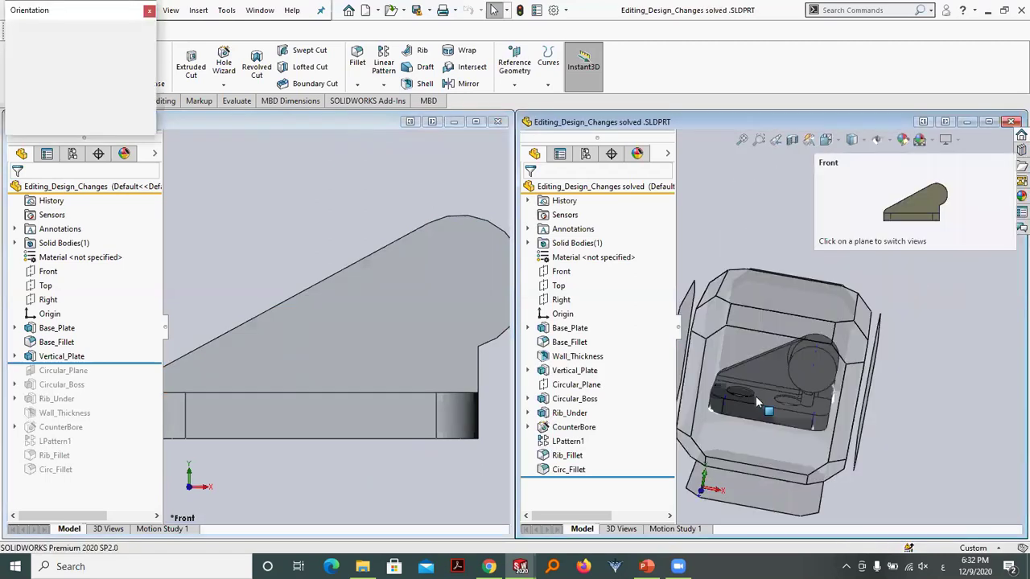
click(759, 396)
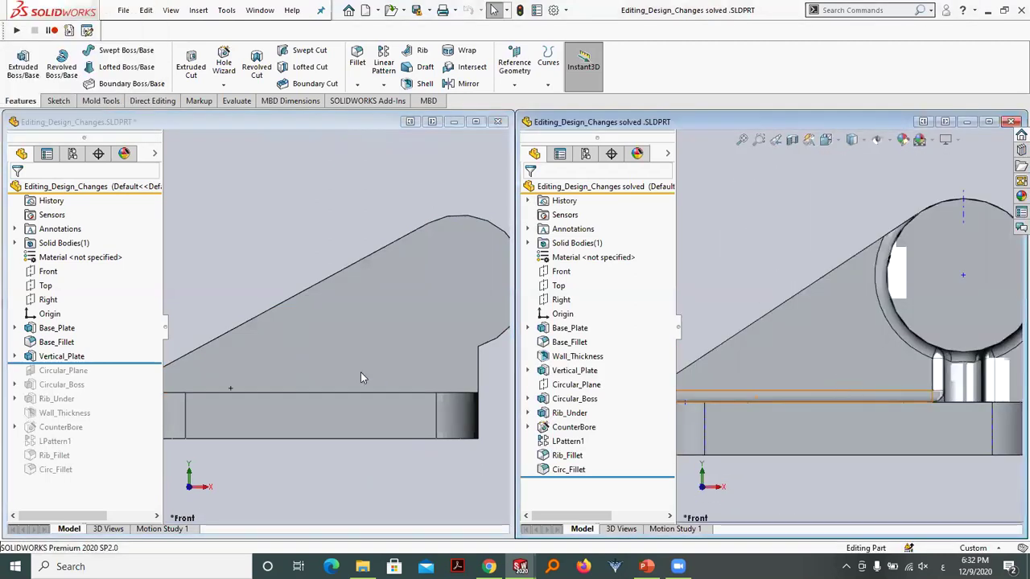
key(f)
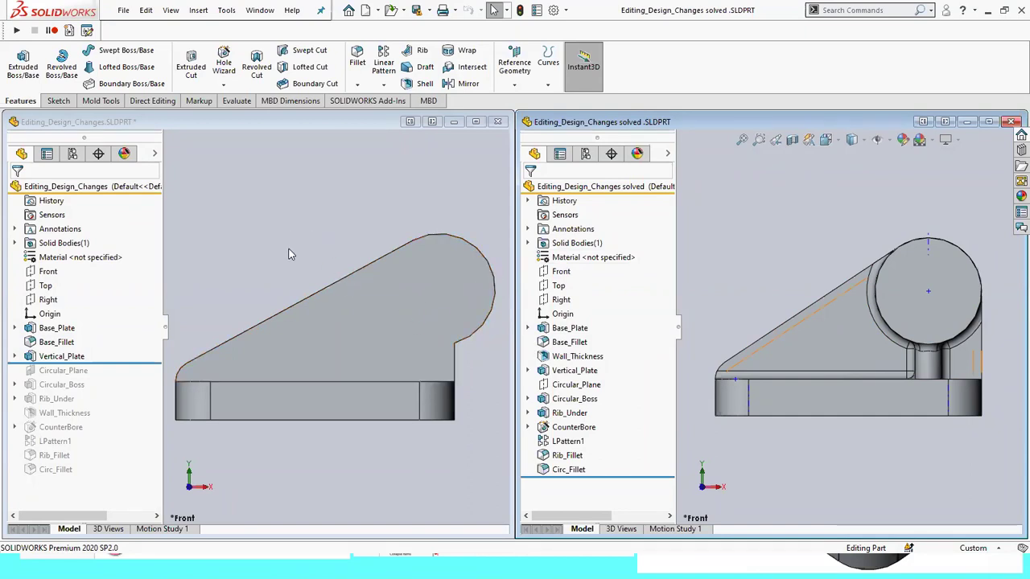
click(14, 357)
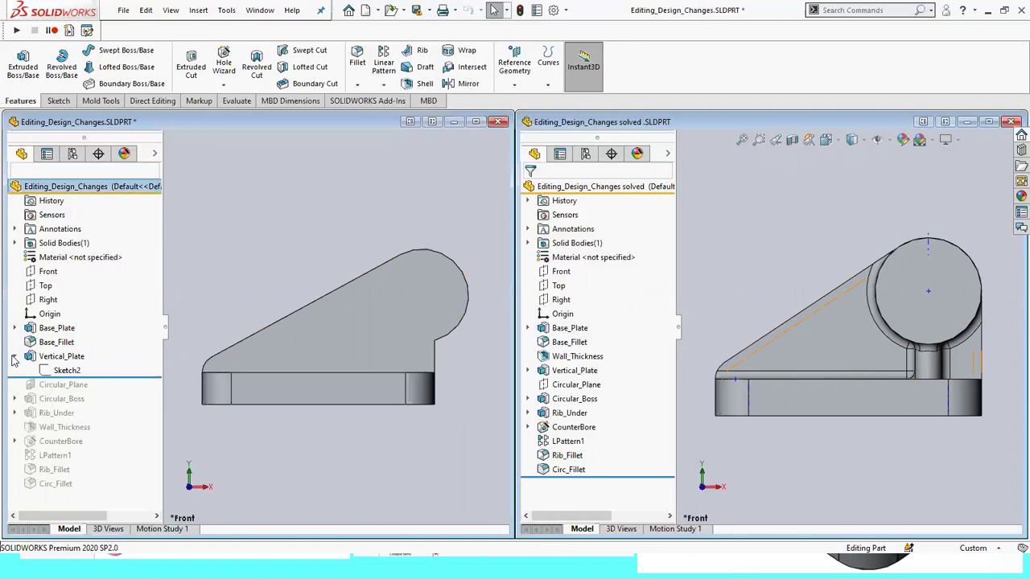
click(56, 372)
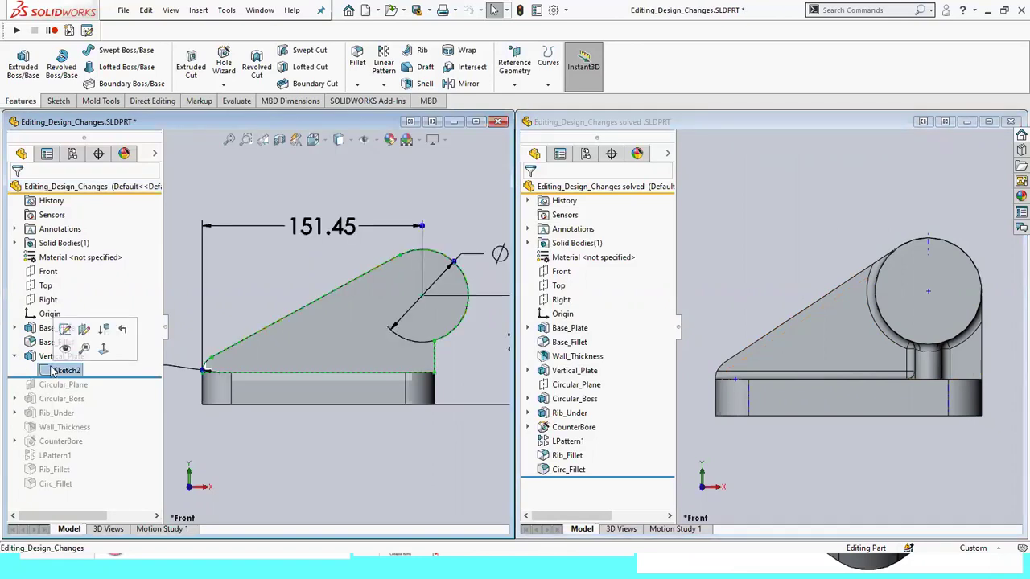
Edit Sketch2 in Front view and make Arc1 tangent to the short vertical line.
click(65, 329)
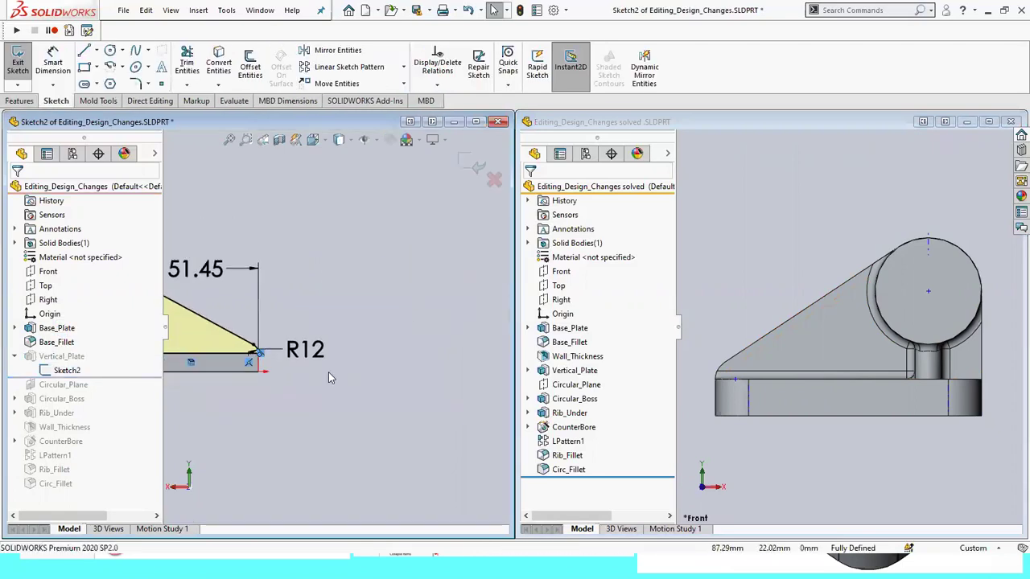
key(space)
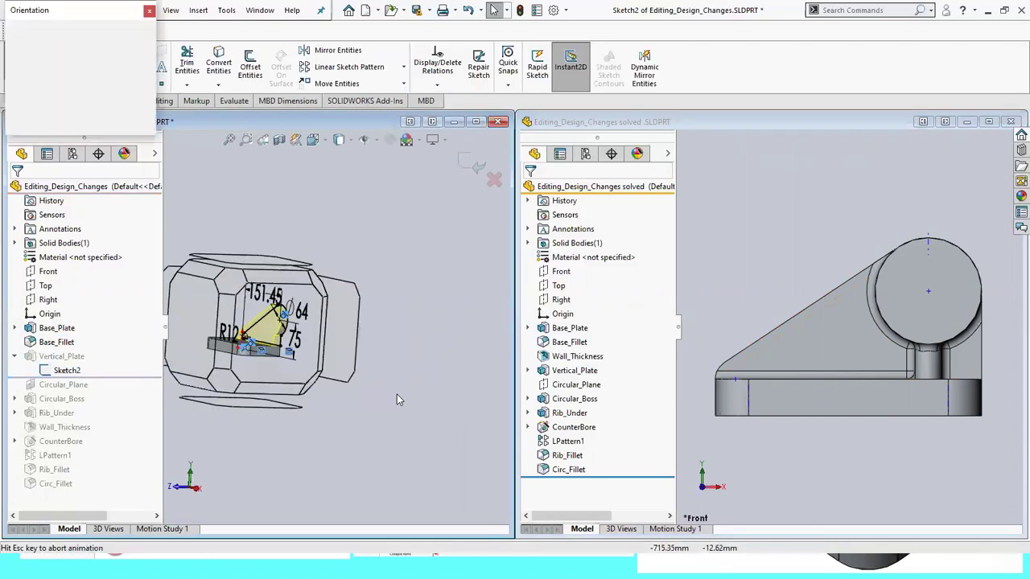
click(264, 381)
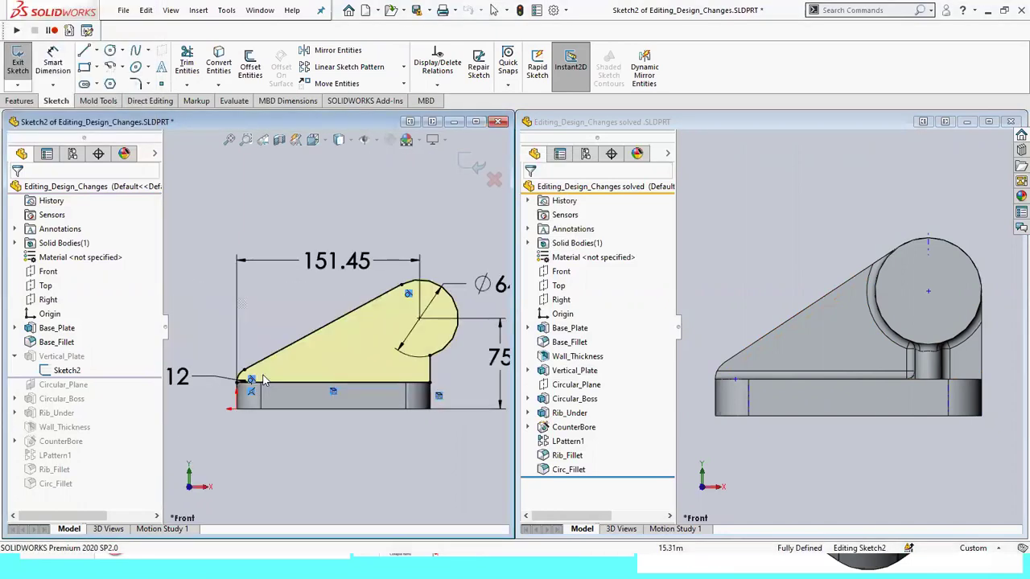
key(f)
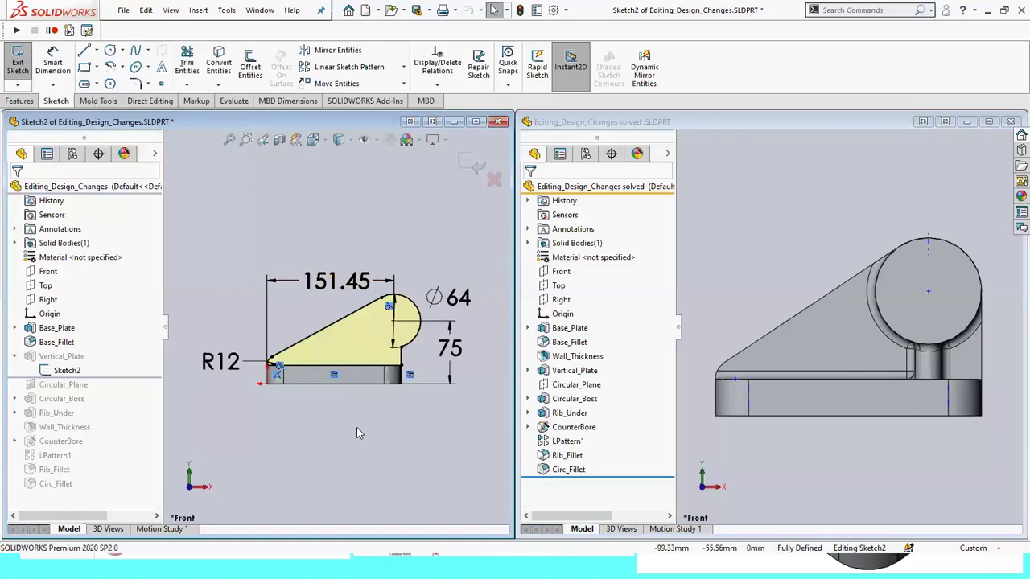
scroll(402, 357, down, 2)
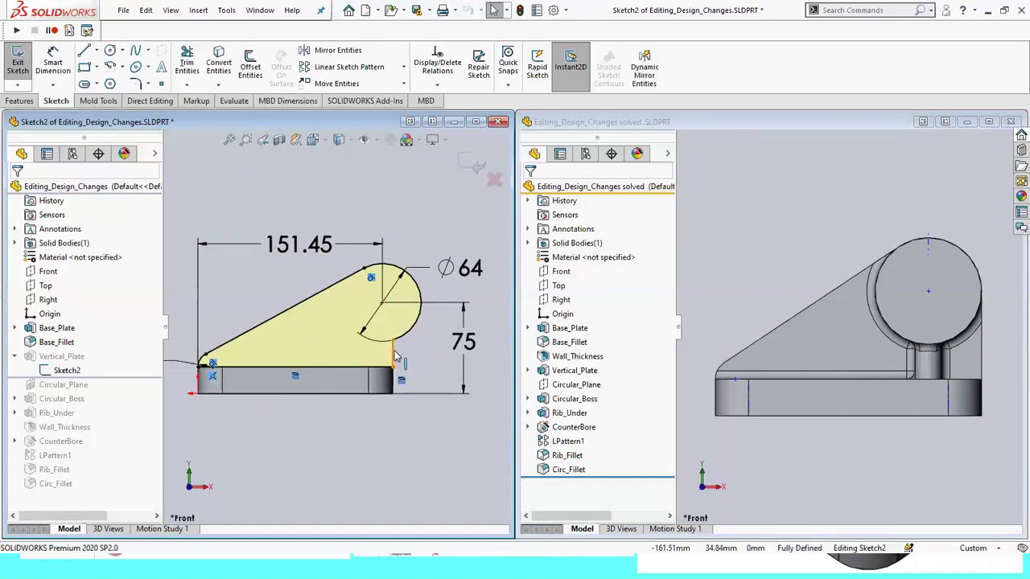
click(394, 356)
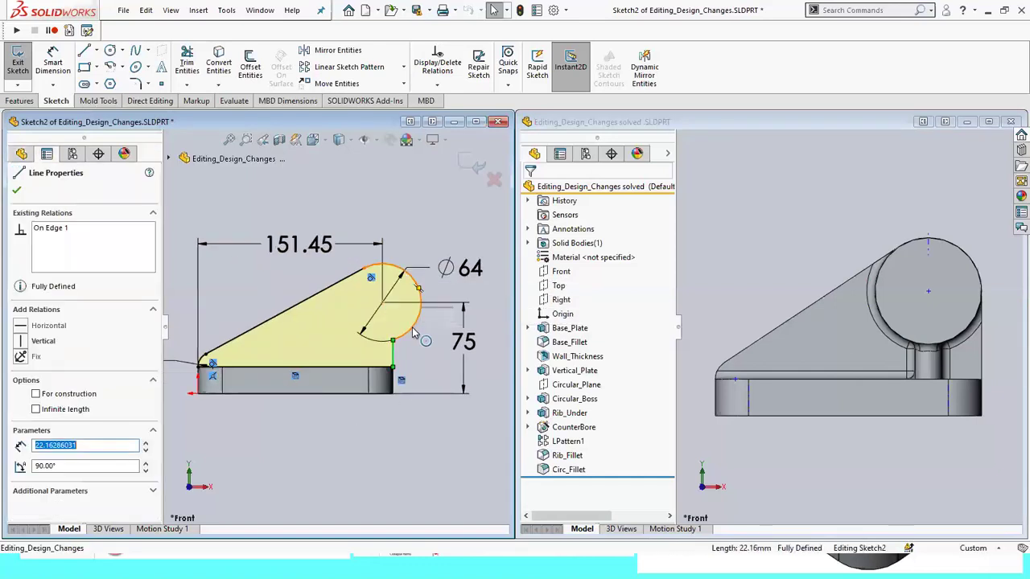
ctrl+click(411, 326)
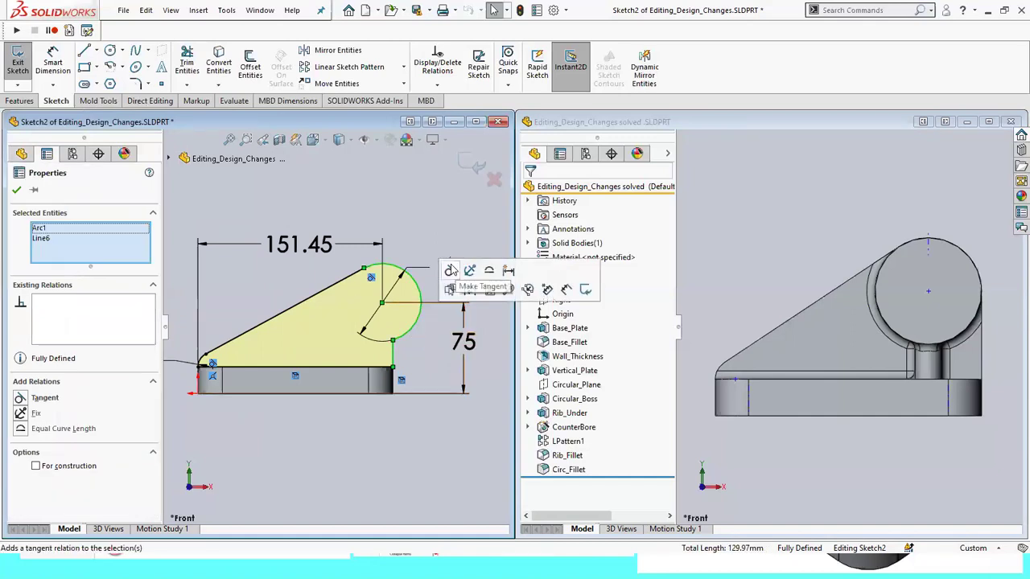
click(451, 270)
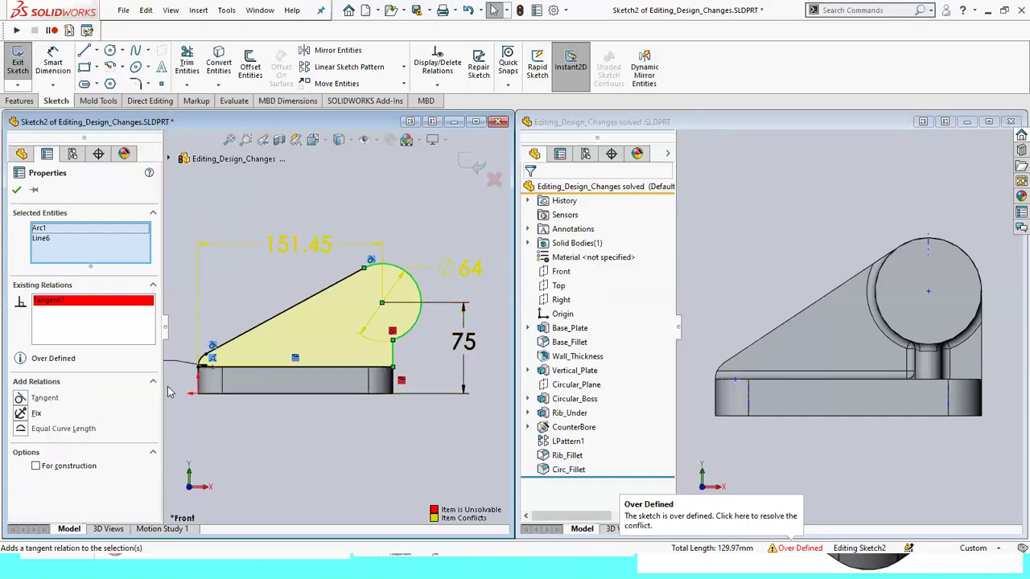
scroll(363, 459, down, 1)
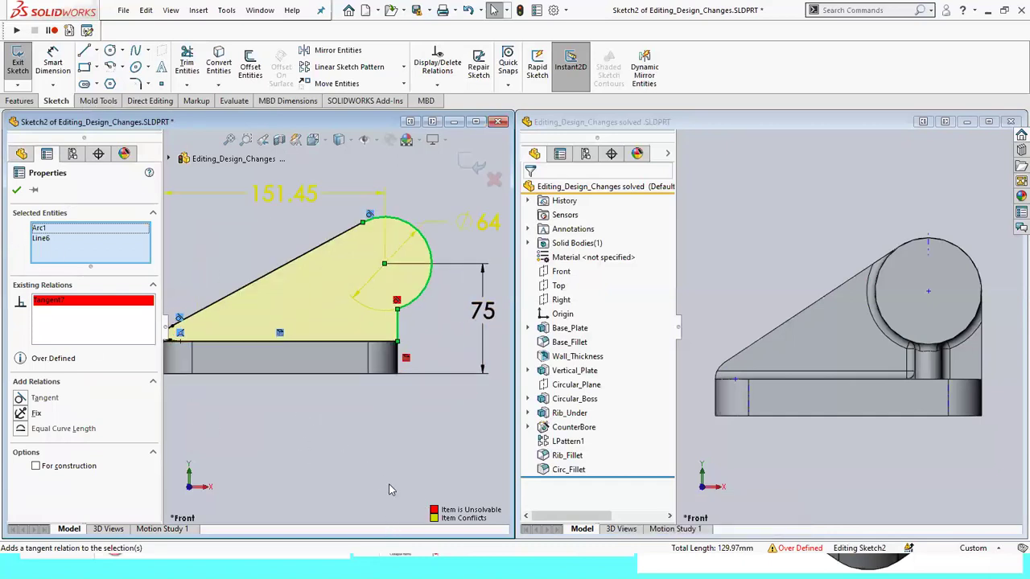
Exit Sketch2 and rebuild, ignoring the error and dismissing What's Wrong.
key(ctrl+b)
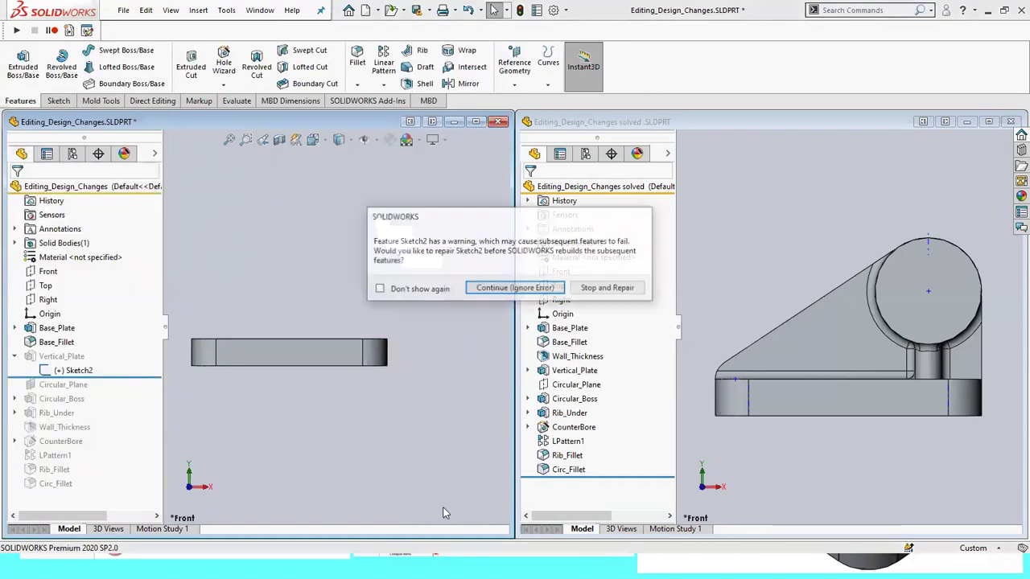
click(519, 287)
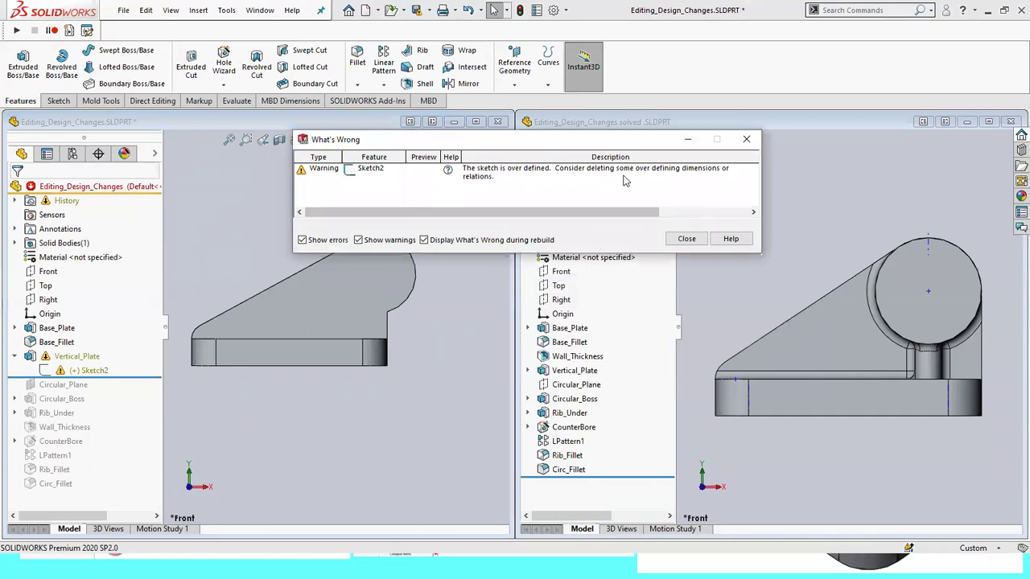
click(686, 239)
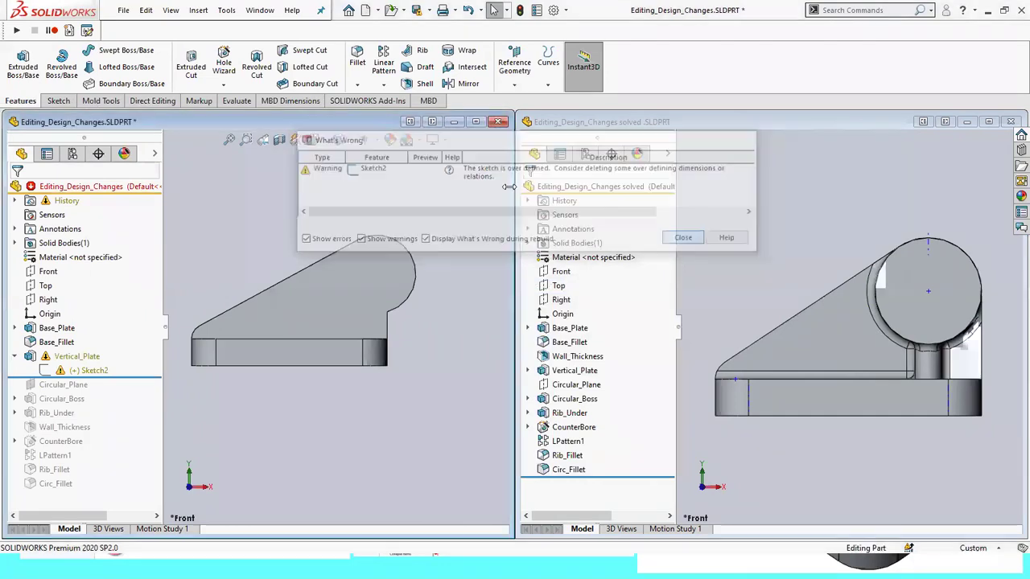
Tile the two part windows, then maximize the Editing_Design_Changes window.
click(434, 122)
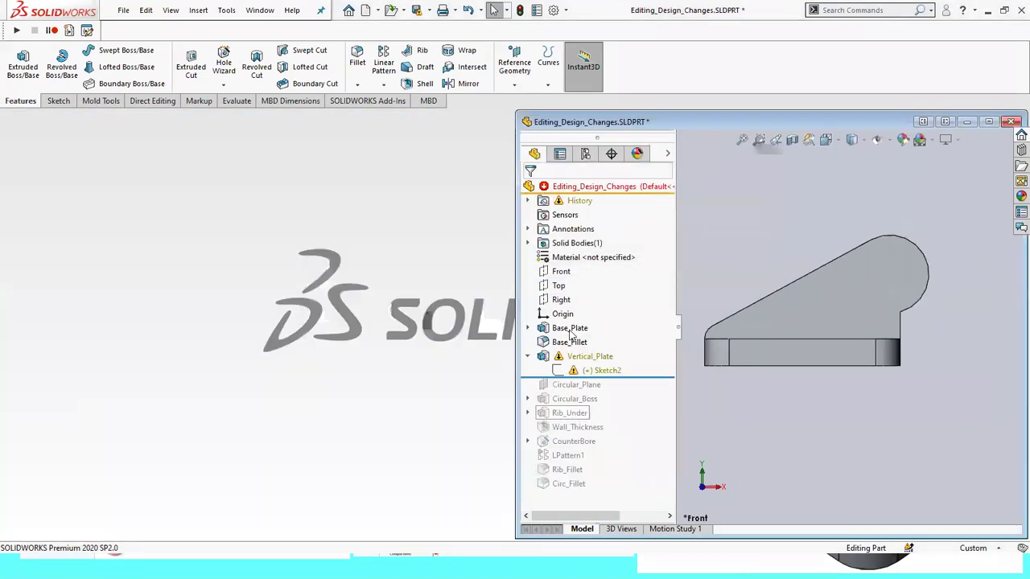
click(923, 122)
click(479, 122)
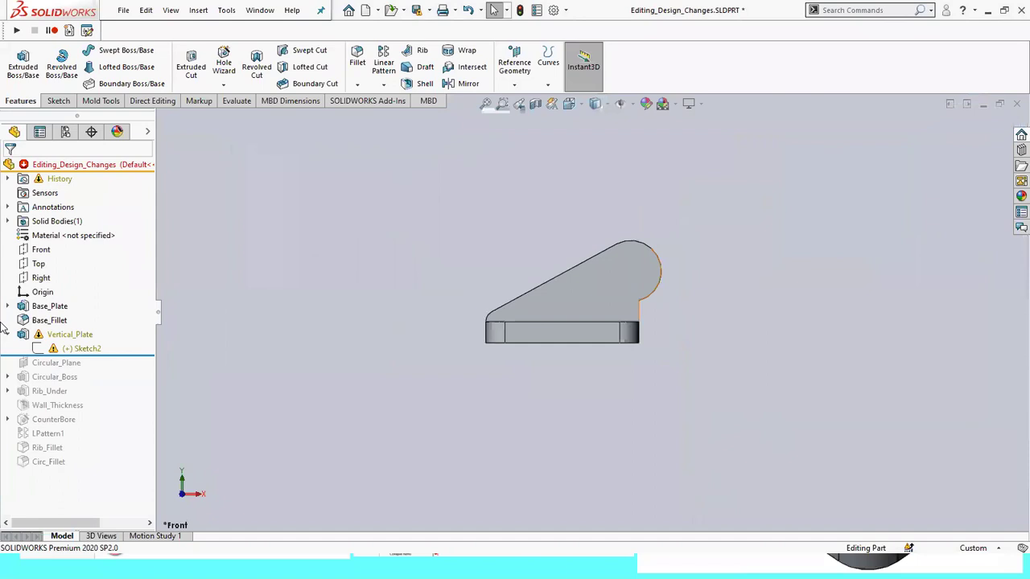
Open SketchXpert for the over-defined Sketch2.
click(81, 348)
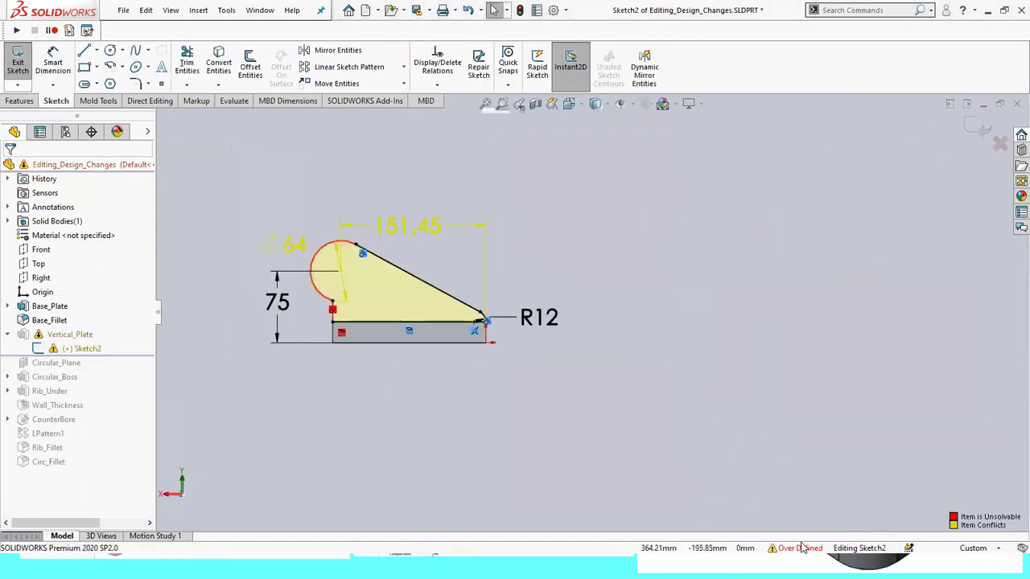
click(800, 547)
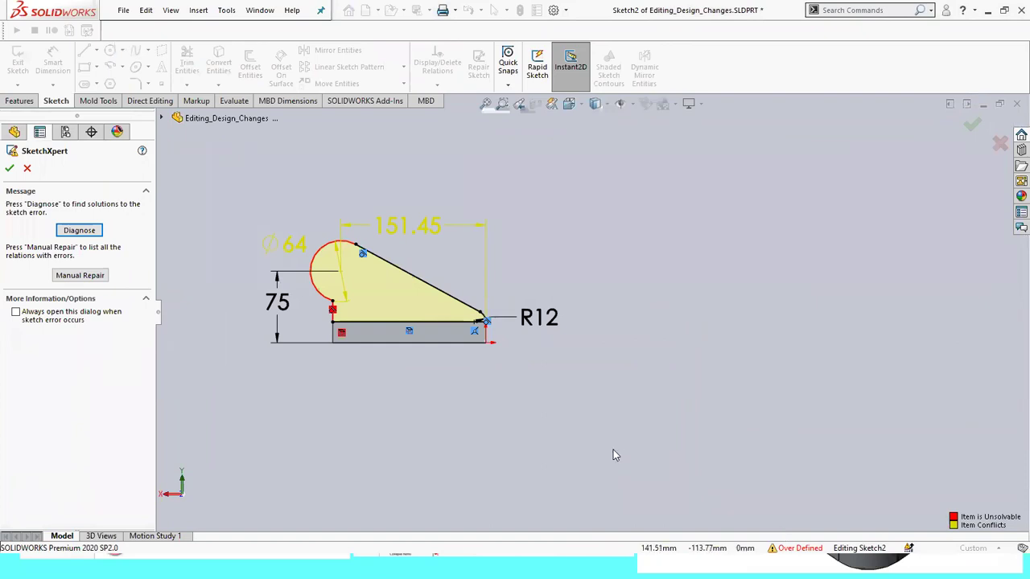
middle_drag(443, 419, 670, 418)
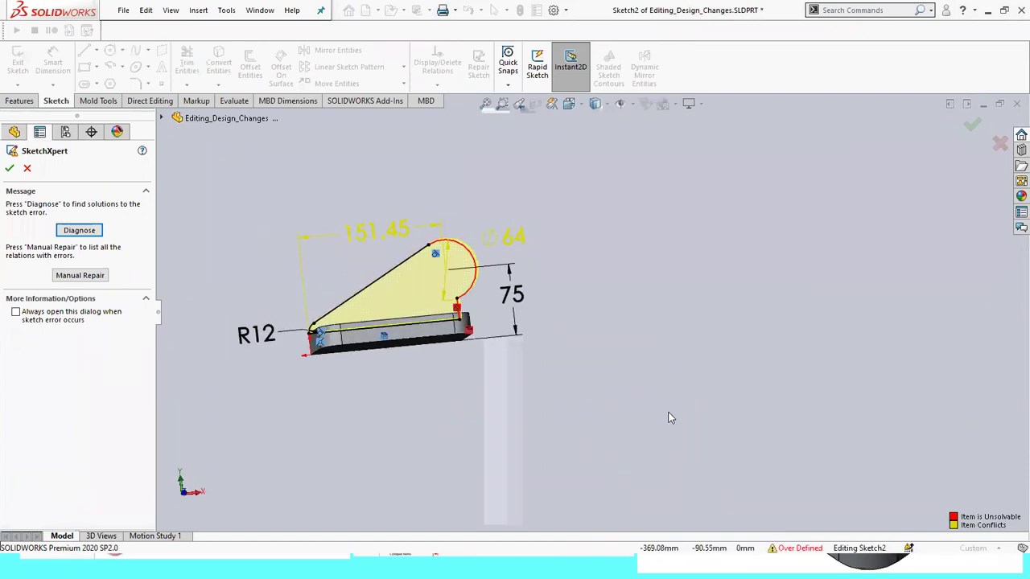
key(space)
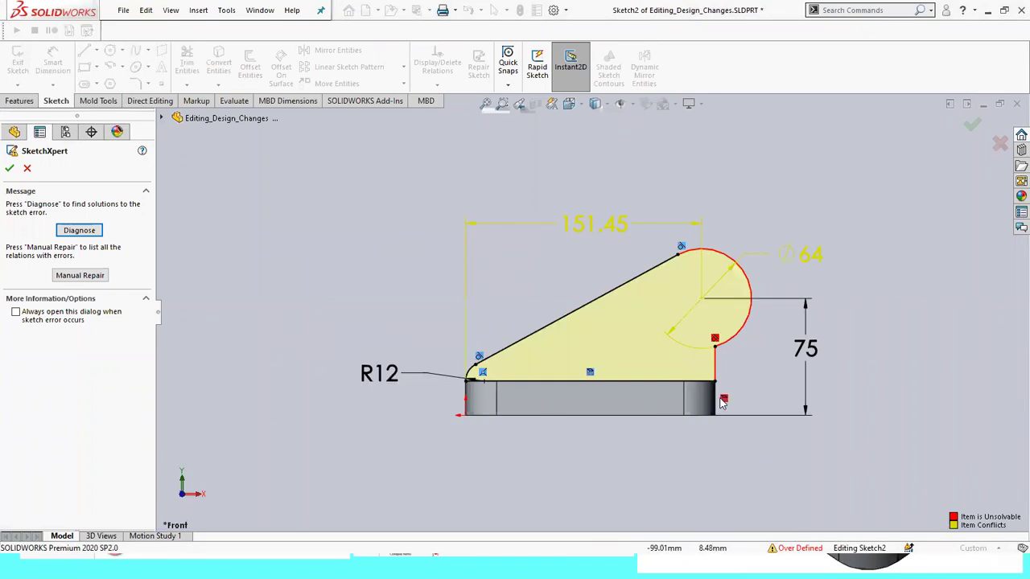
scroll(722, 404, down, 1)
scroll(674, 356, up, 1)
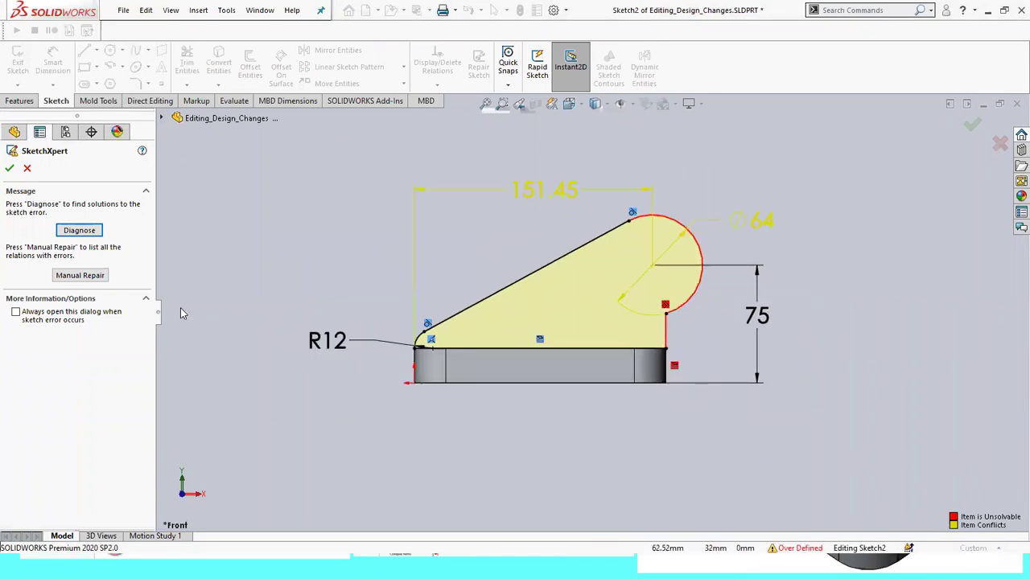
Diagnose Sketch2 and accept solution 2 of 4, deleting the 151.45 Distance7 dimension.
click(94, 232)
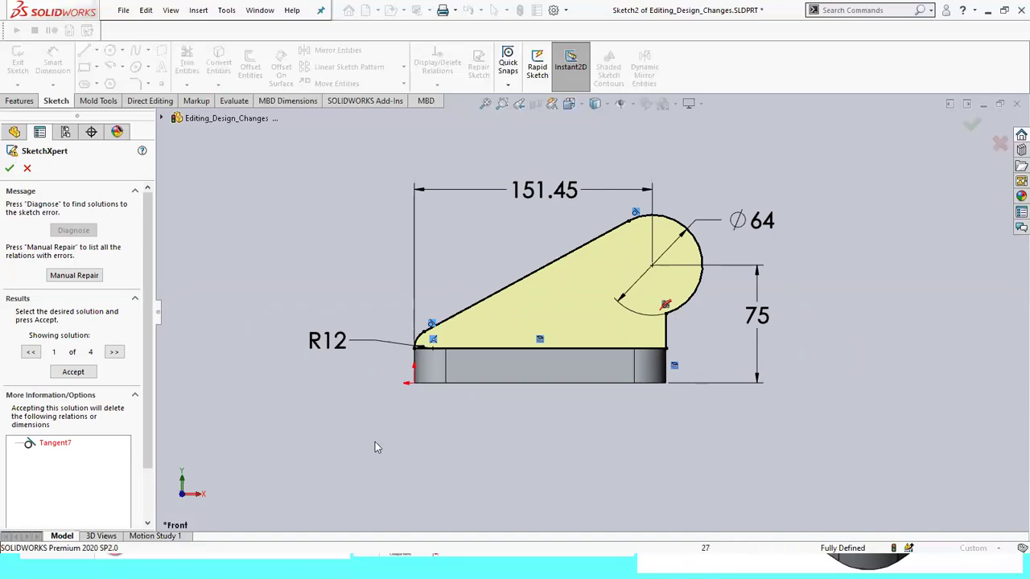
click(113, 352)
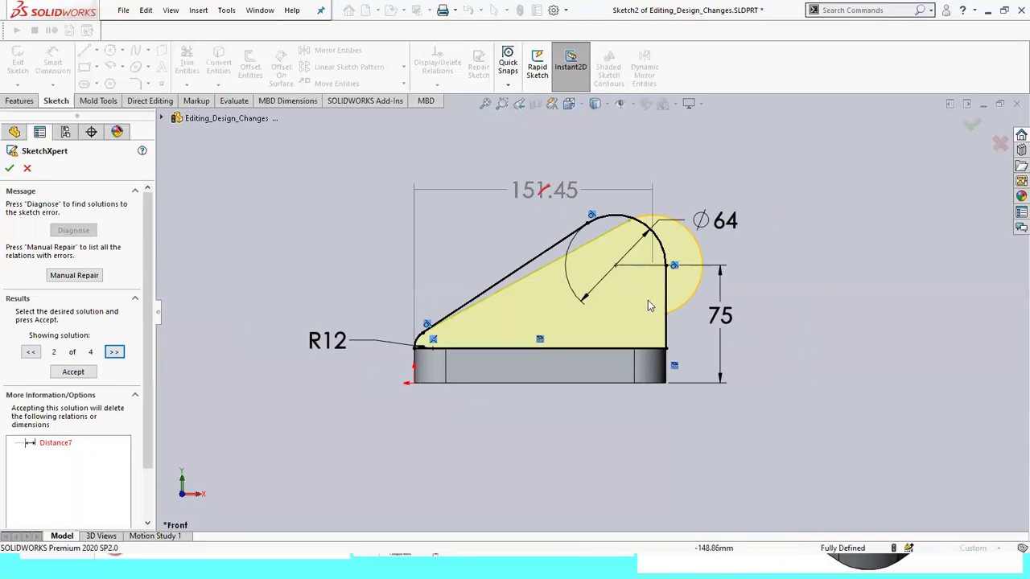
click(115, 352)
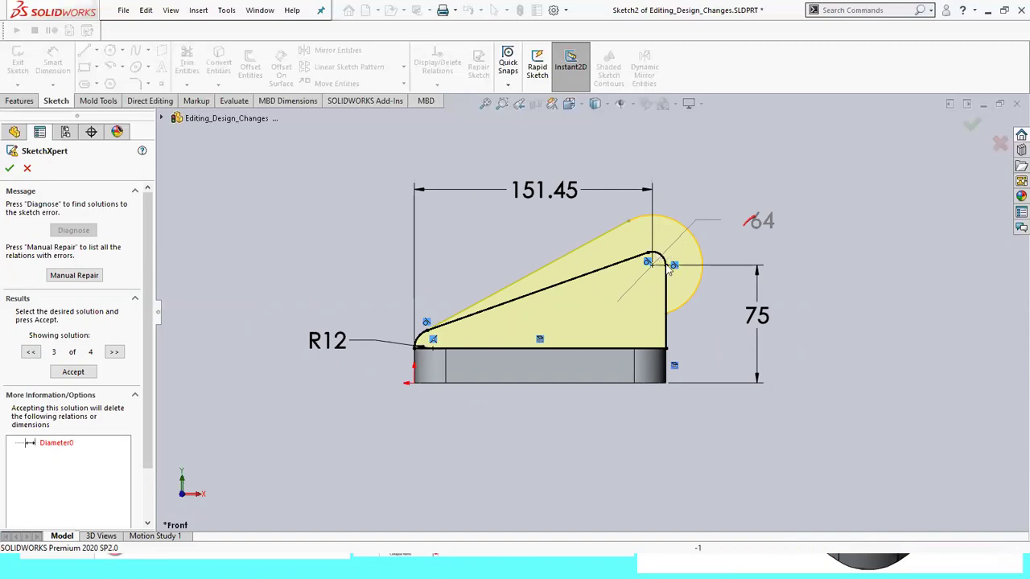
click(113, 352)
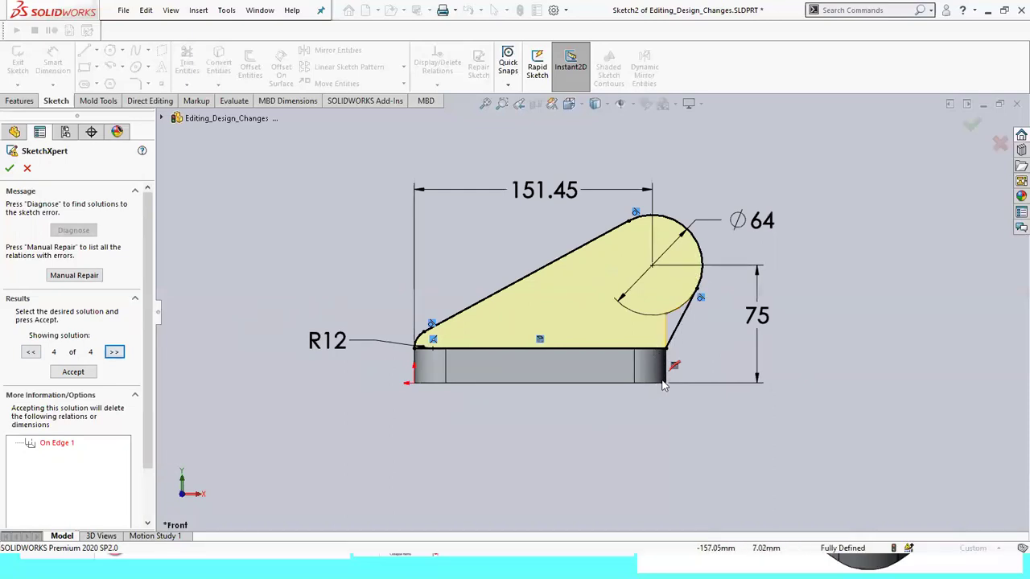
click(31, 353)
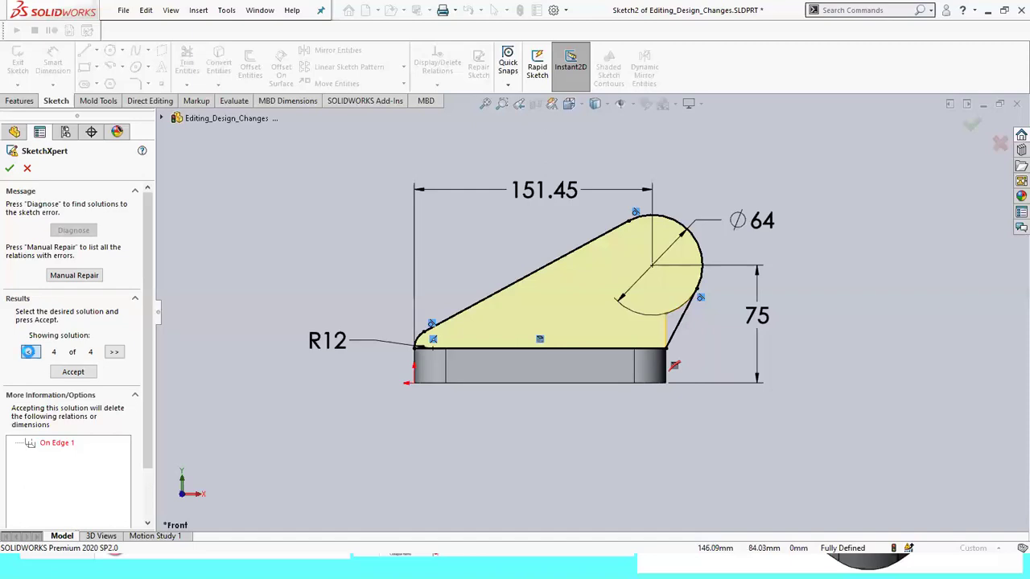
click(31, 352)
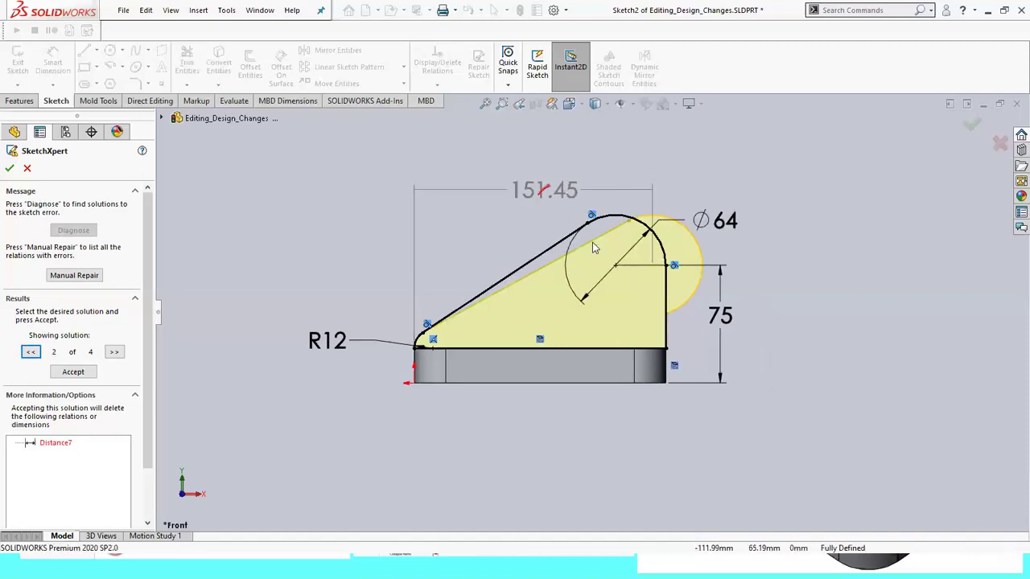
click(63, 376)
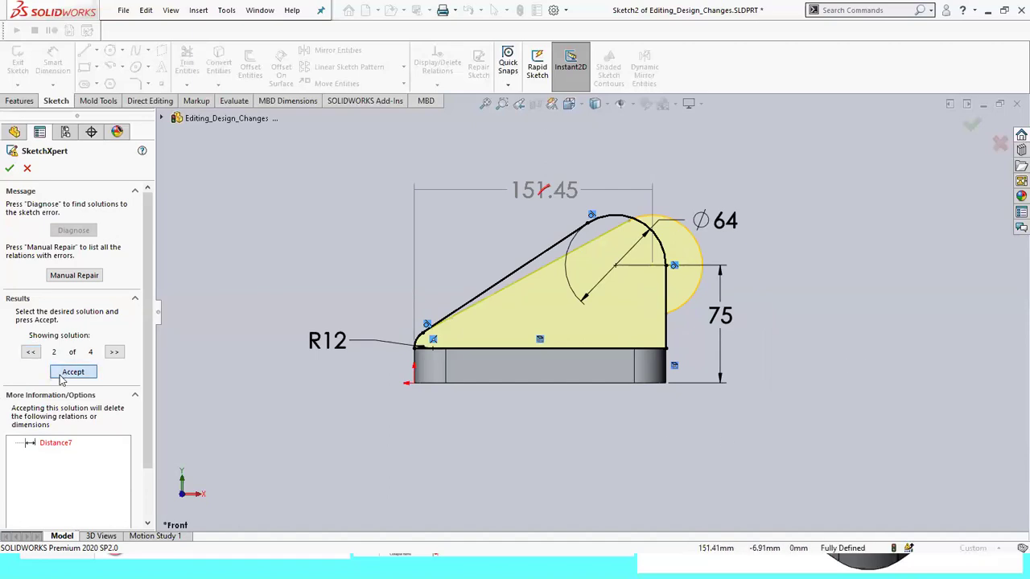
Tile the edited and solved parts vertically, zoom to fit, and exit Sketch2 to rebuild Vertical_Plate.
click(10, 169)
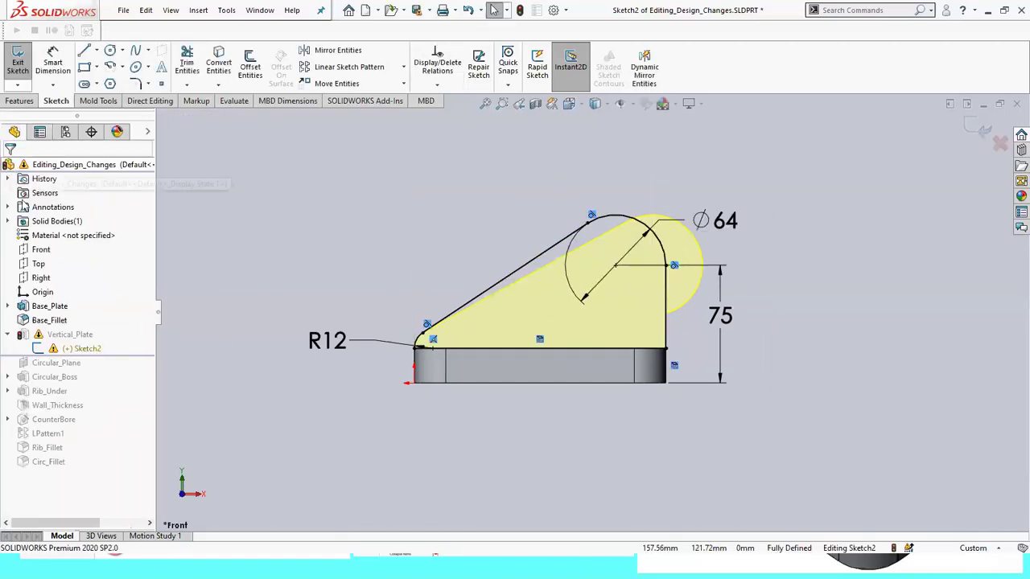
click(951, 105)
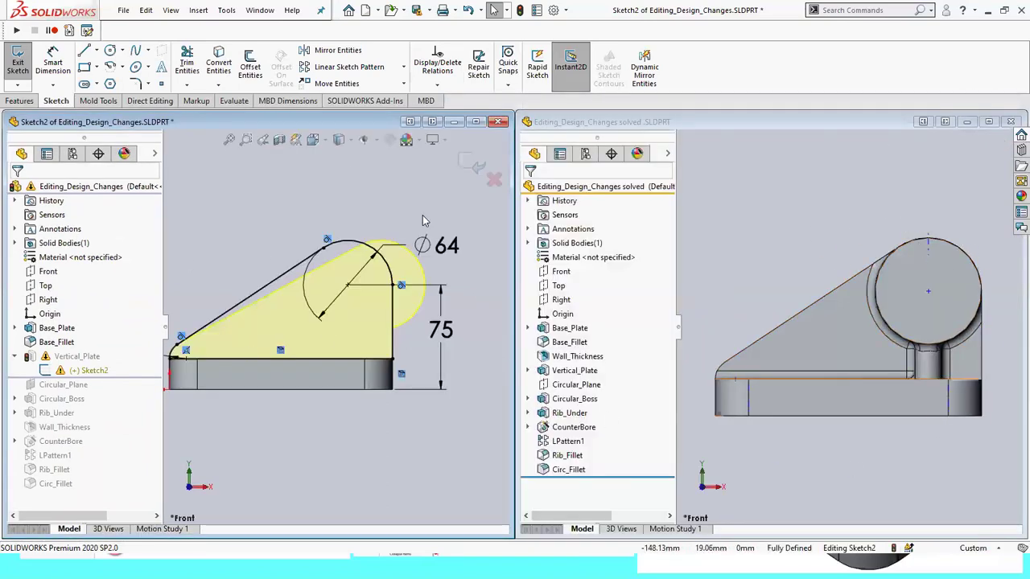
key(f)
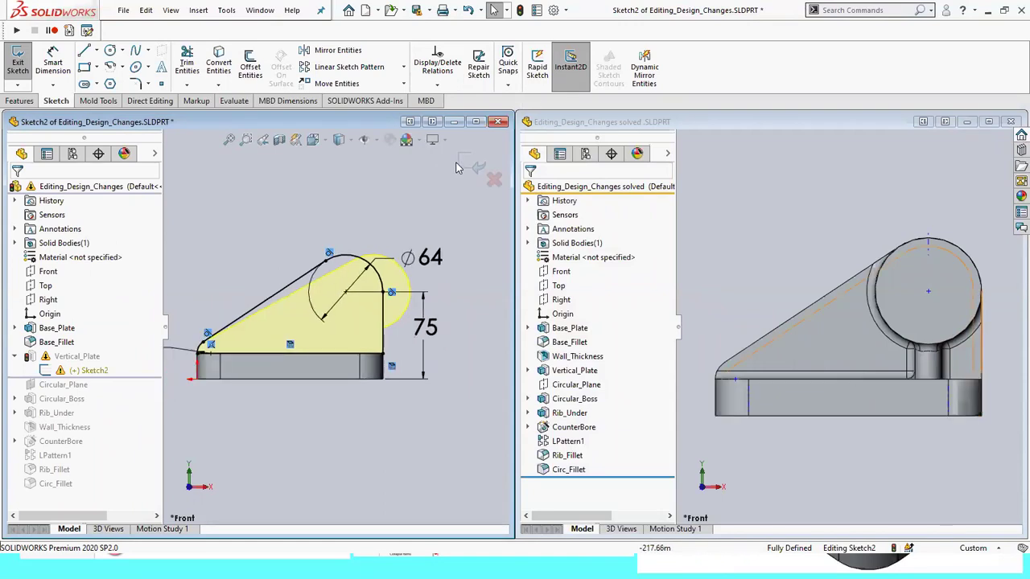
click(469, 166)
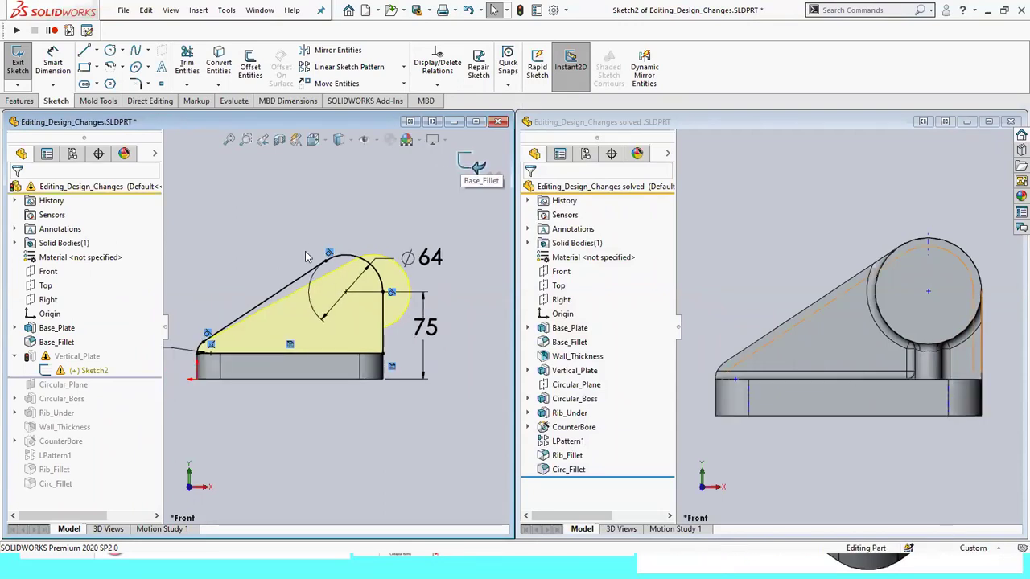
scroll(334, 325, up, 1)
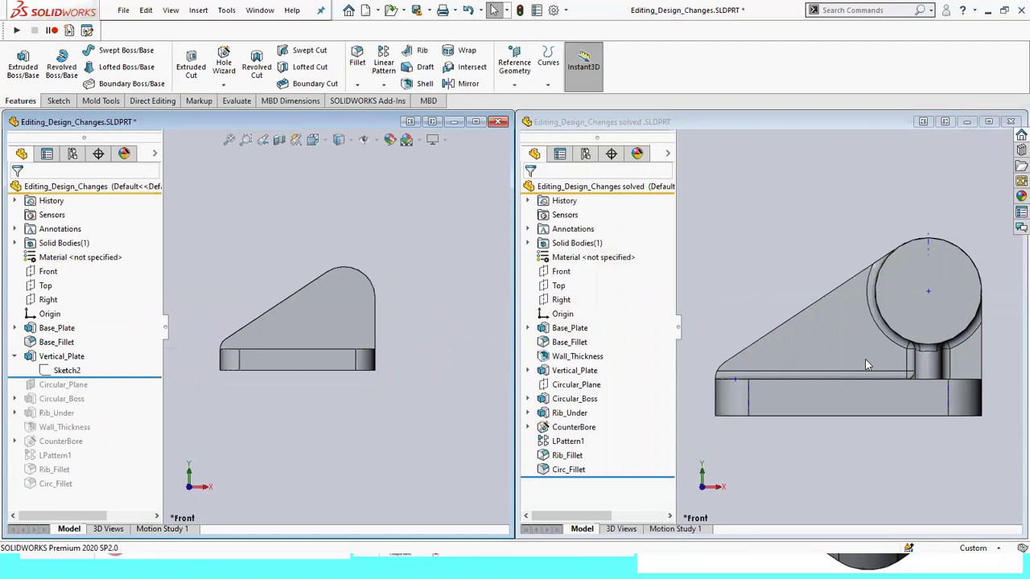
Roll the solved part back to just below Base_Fillet, before Vertical_Plate.
drag(655, 476, 654, 336)
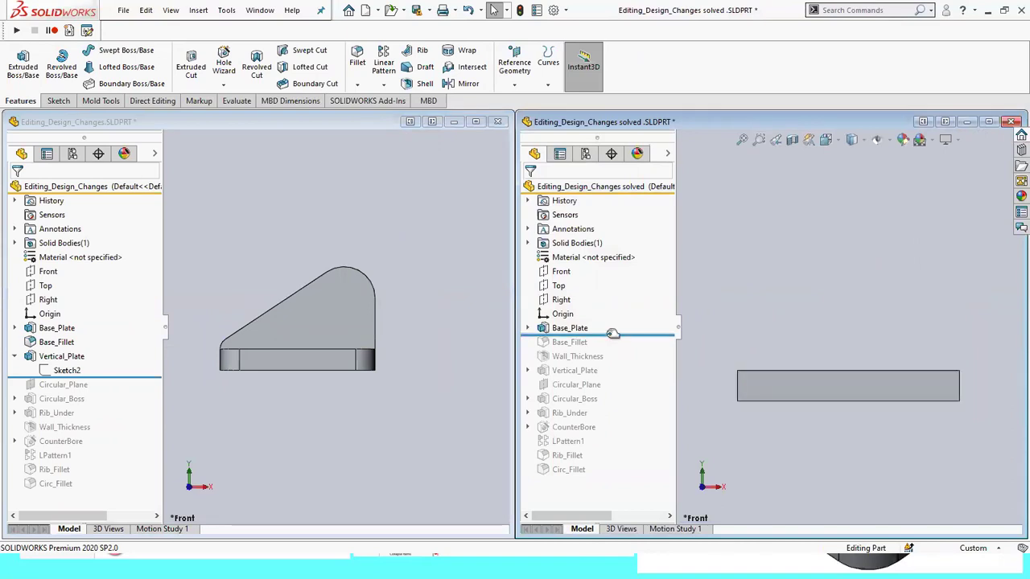
drag(615, 340, 626, 375)
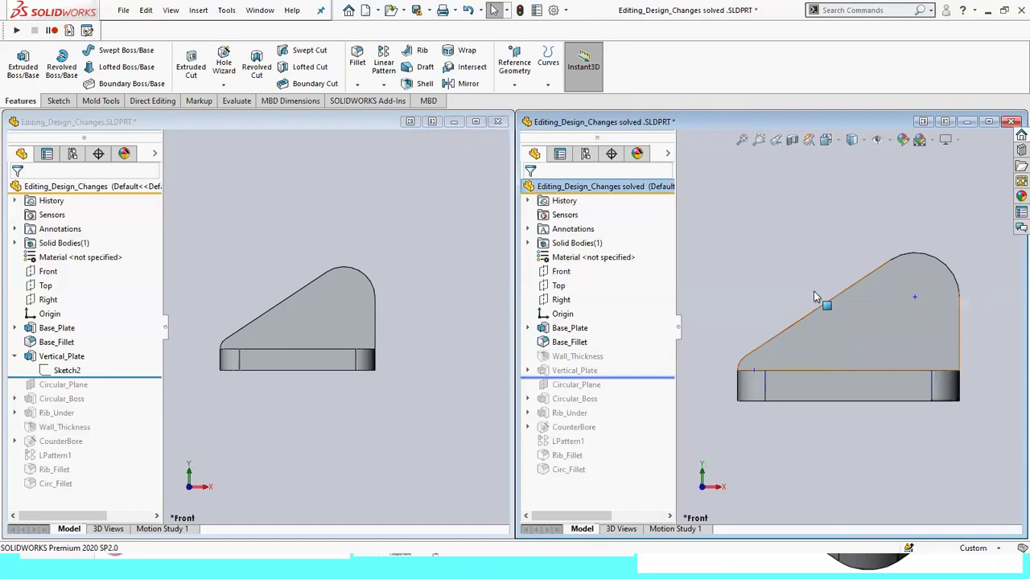
scroll(310, 340, up, 1)
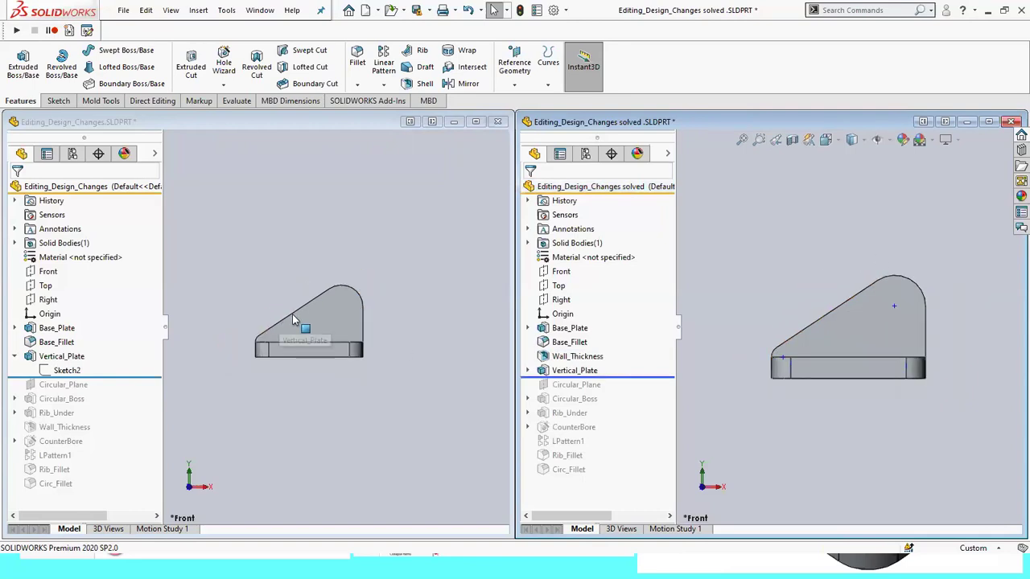
scroll(290, 317, down, 1)
scroll(346, 407, down, 2)
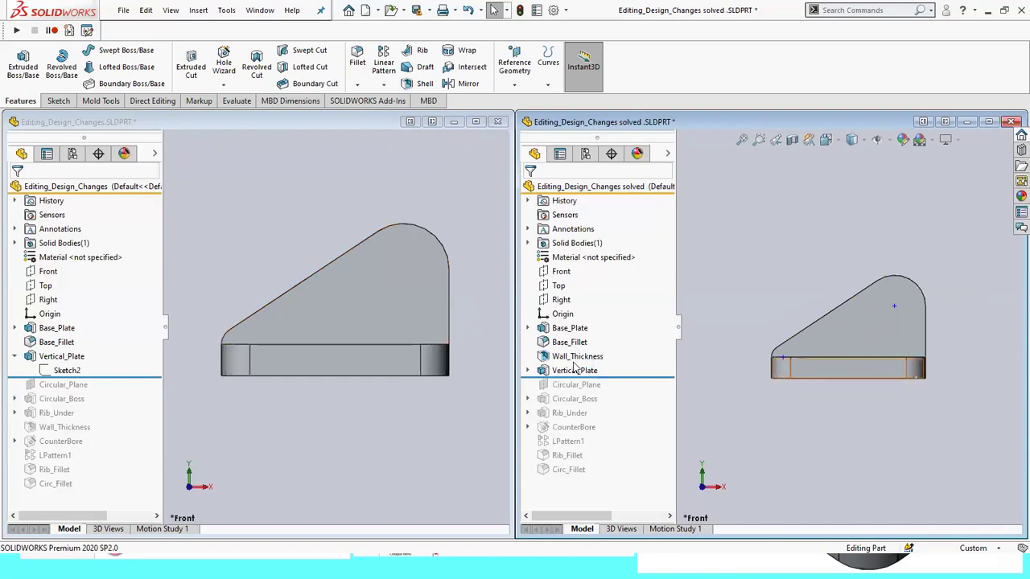
mouse_move(788, 411)
middle_down()
mouse_move(775, 425)
mouse_move(792, 436)
middle_up()
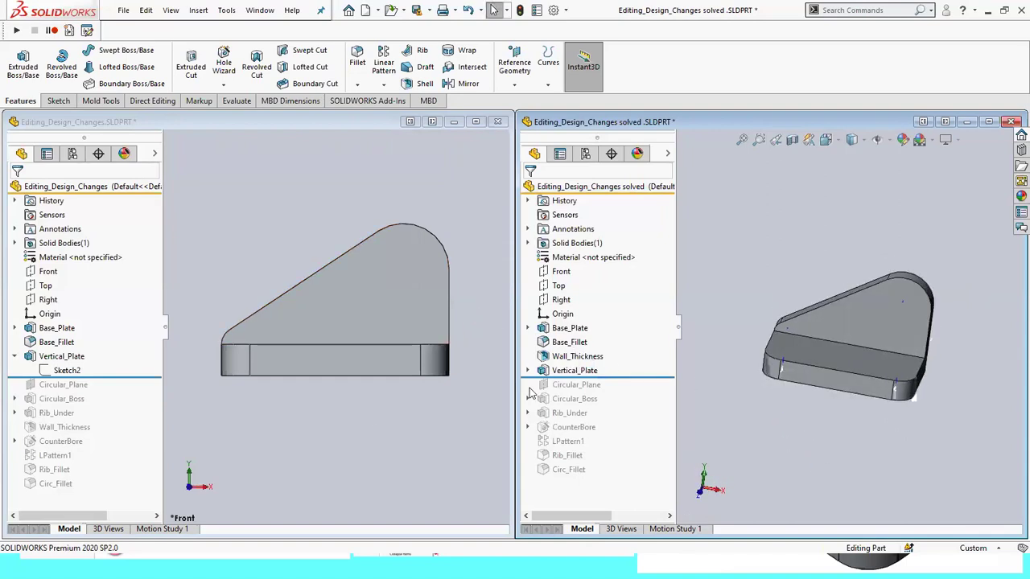
Roll the edited part forward to include Circular_Plane.
mouse_move(341, 417)
middle_down()
mouse_move(340, 310)
mouse_move(328, 374)
mouse_move(341, 375)
mouse_move(308, 374)
mouse_move(352, 411)
mouse_move(332, 406)
middle_up()
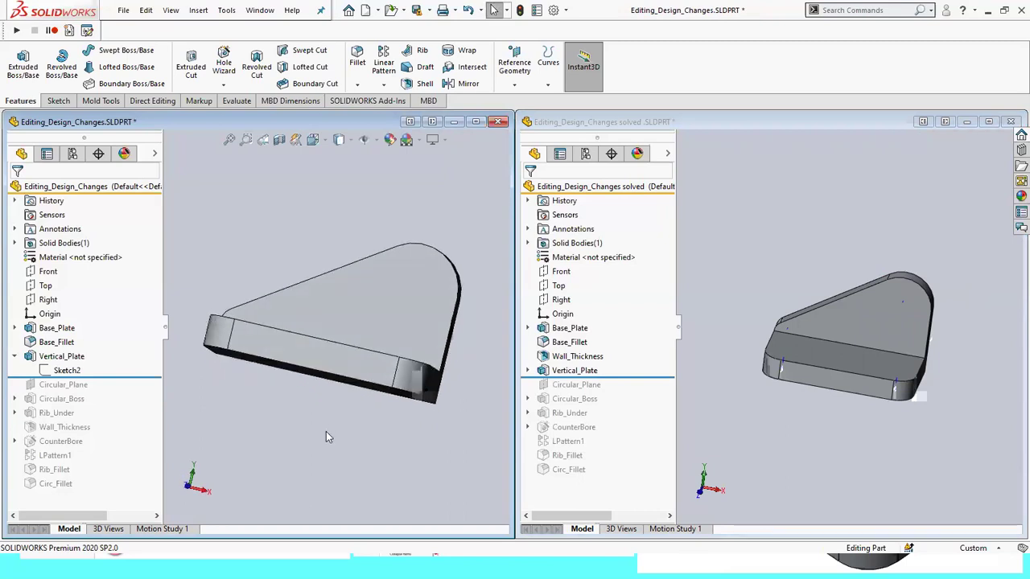
key(space)
click(293, 402)
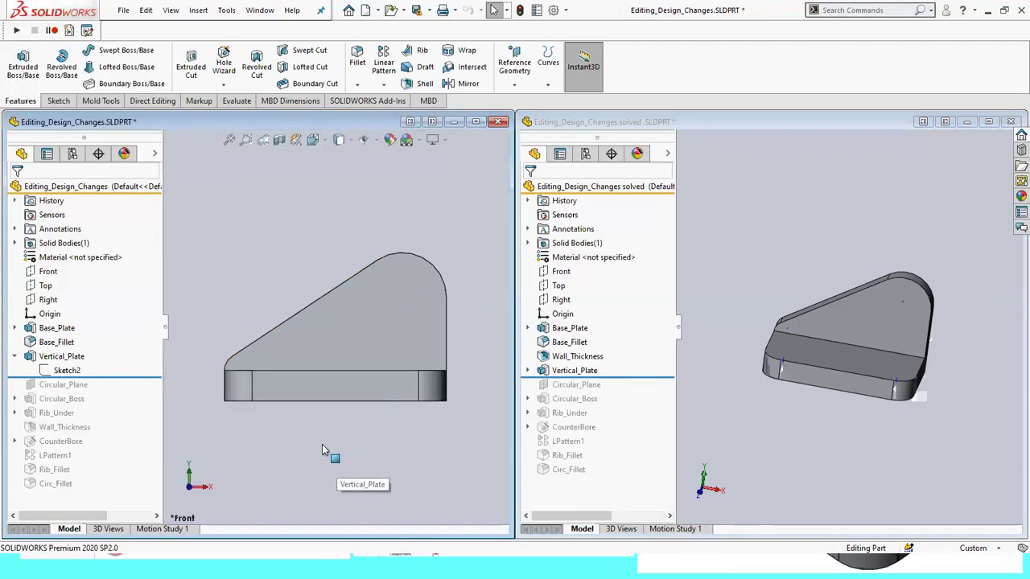
drag(139, 376, 138, 389)
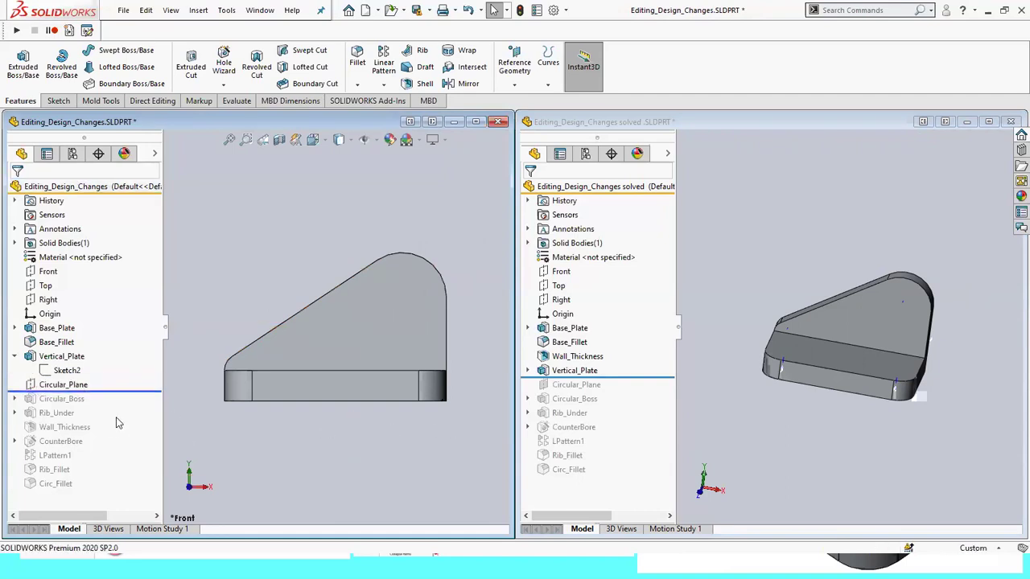
Roll the edited part forward through Circular_Boss and the solved part through Circ_Fillet.
click(151, 395)
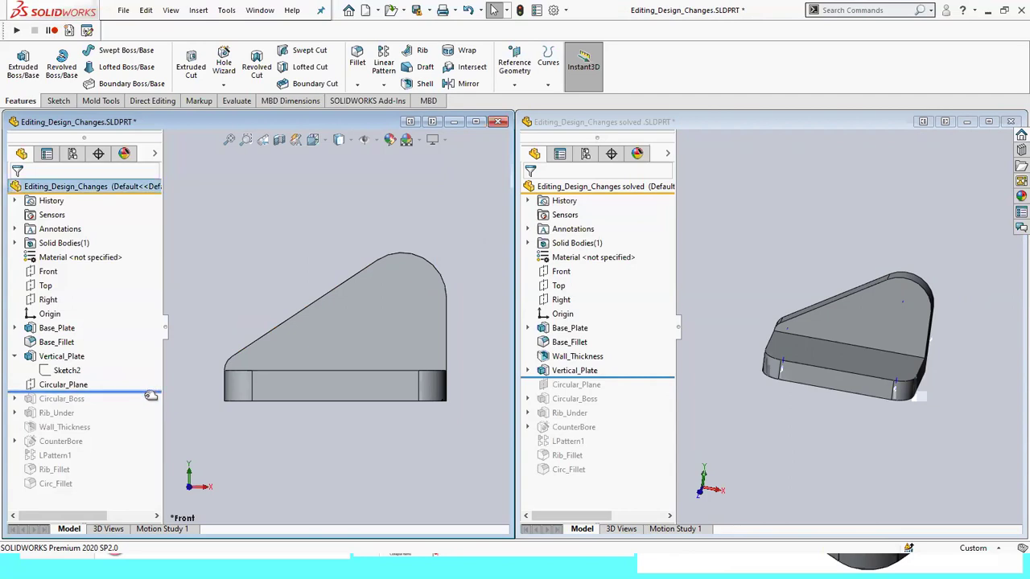
drag(152, 398, 152, 406)
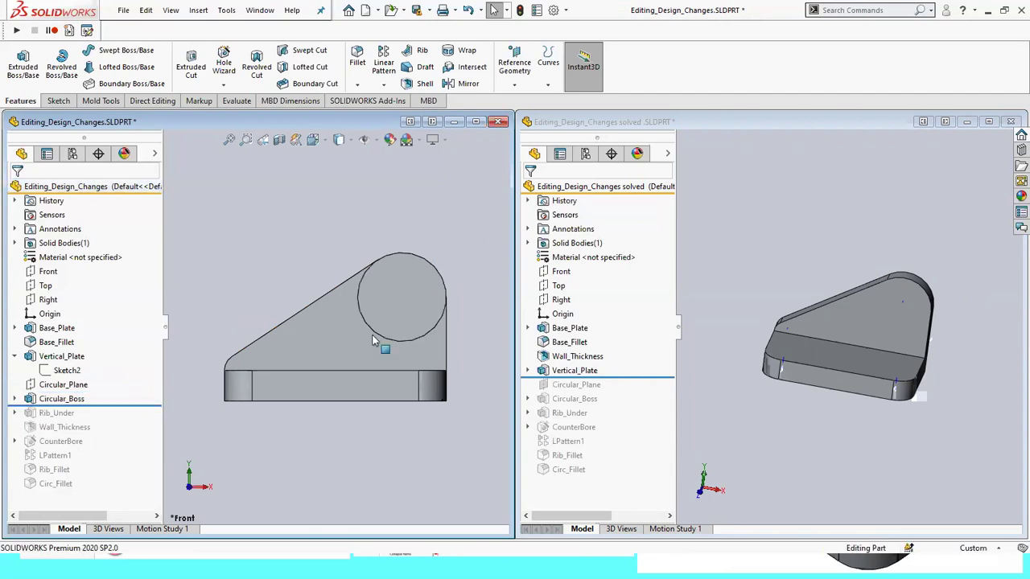
click(652, 401)
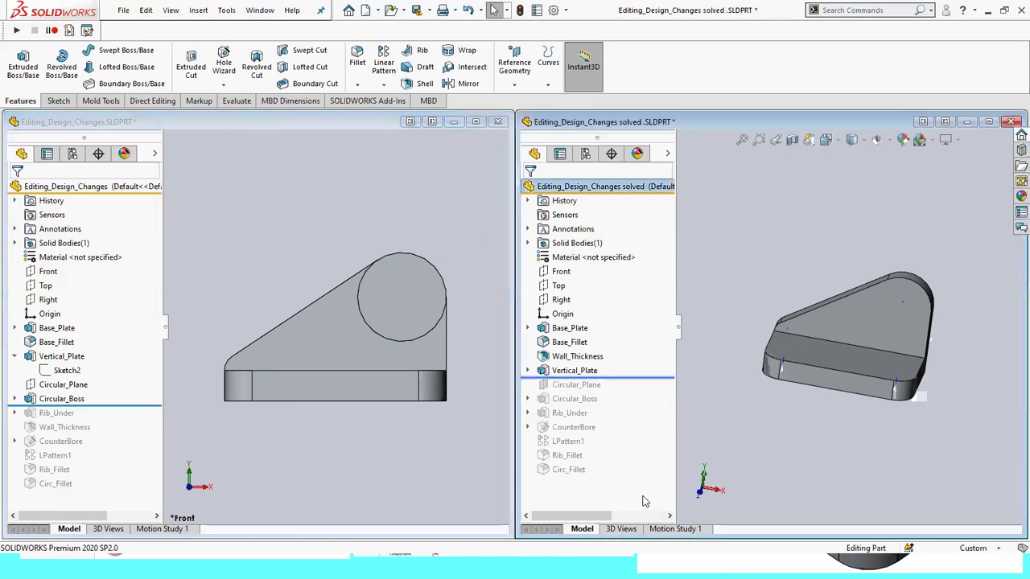
drag(635, 377, 599, 483)
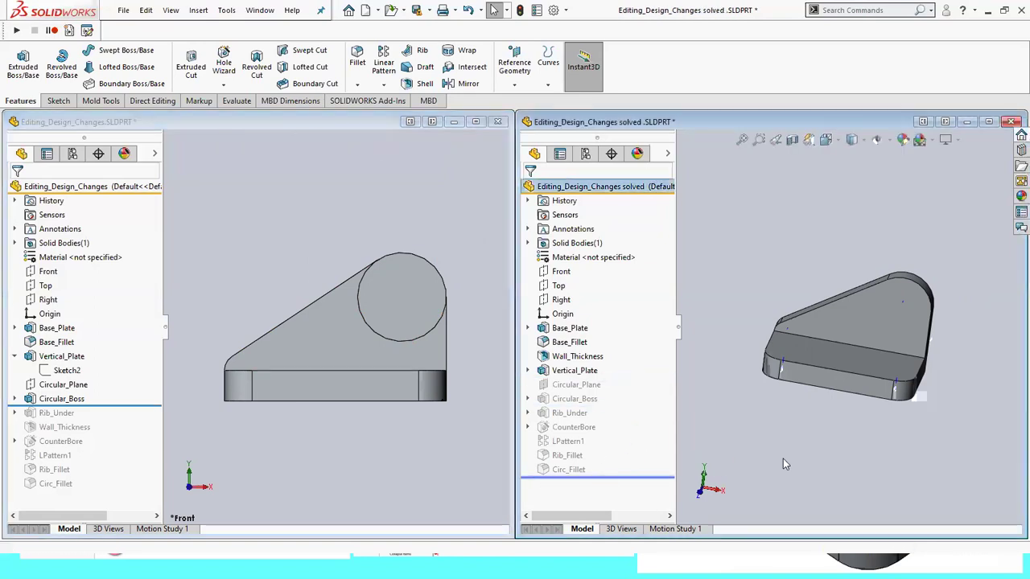
scroll(395, 297, up, 2)
scroll(395, 298, up, 2)
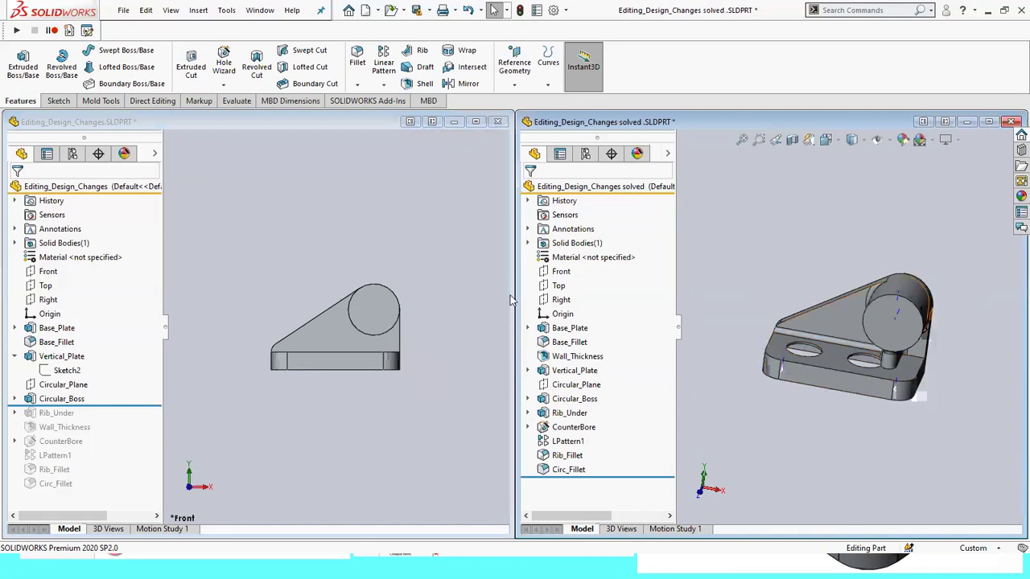
middle_drag(448, 377, 401, 371)
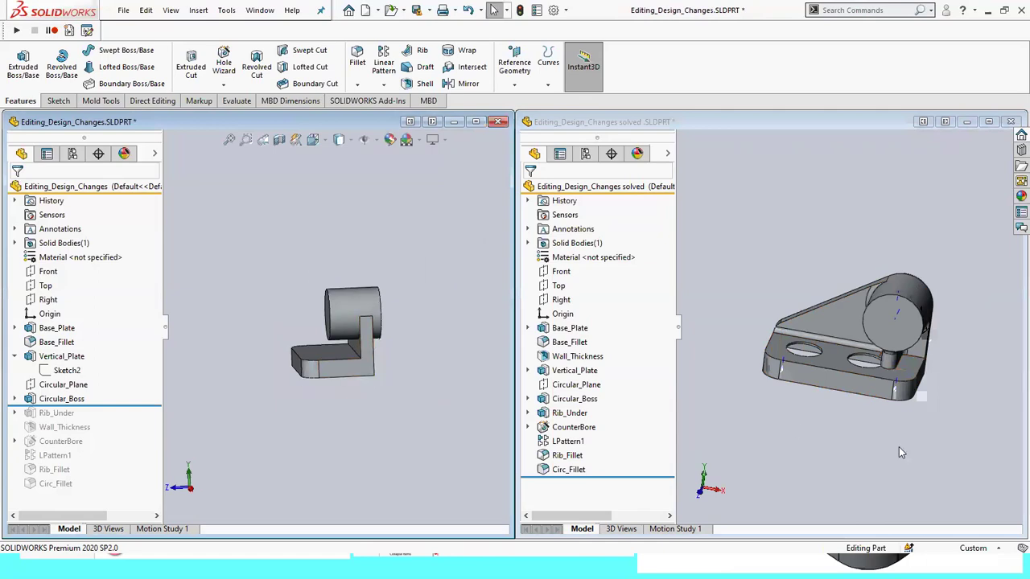
middle_drag(898, 446, 807, 448)
middle_drag(900, 354, 885, 362)
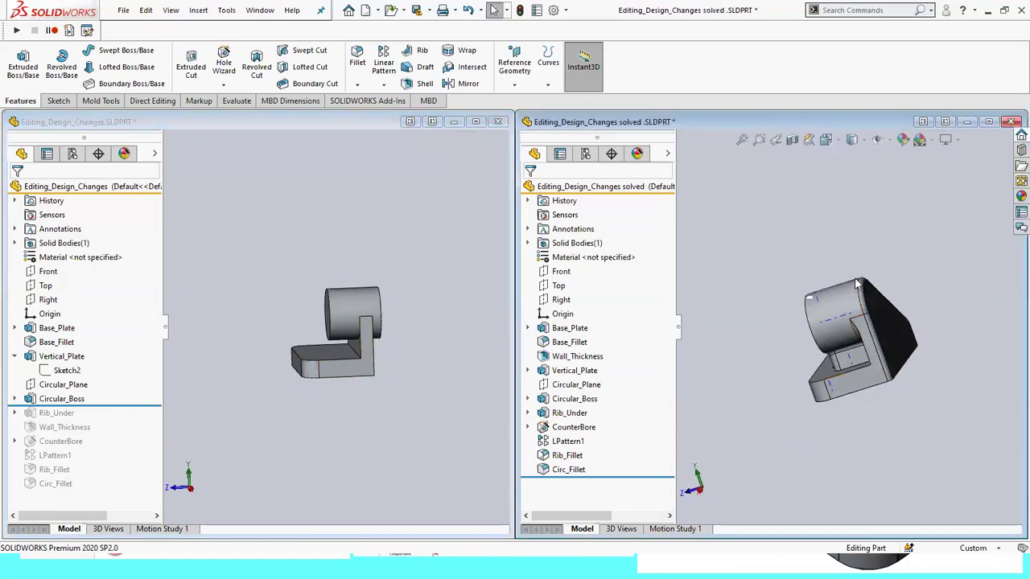
middle_drag(469, 331, 456, 326)
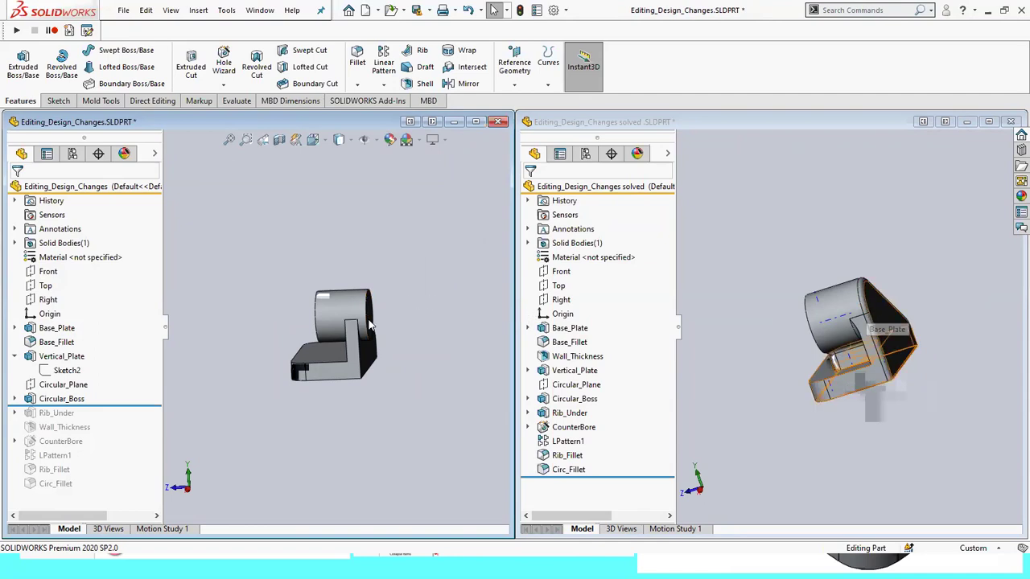
scroll(375, 319, down, 2)
scroll(376, 319, down, 2)
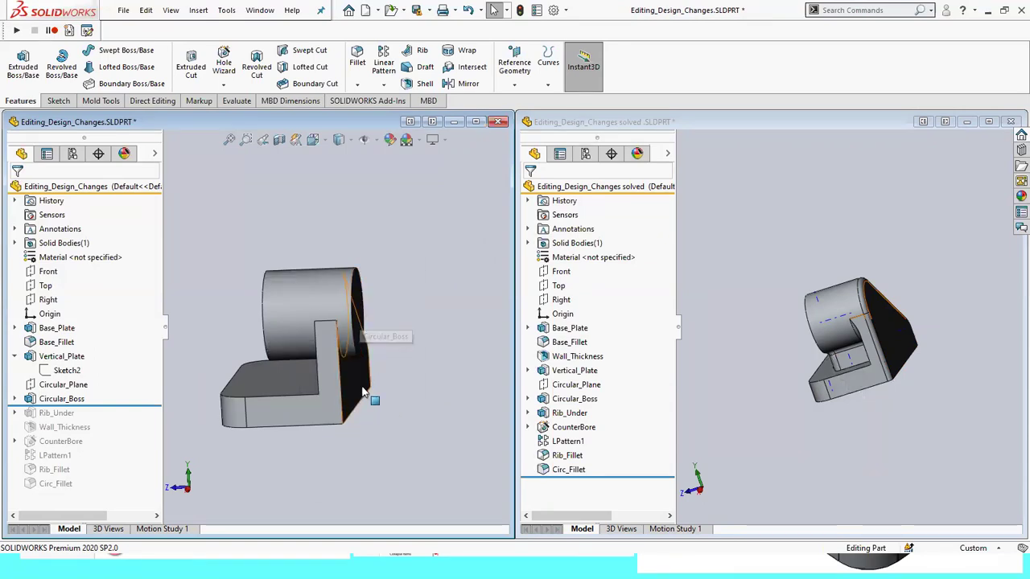
click(300, 289)
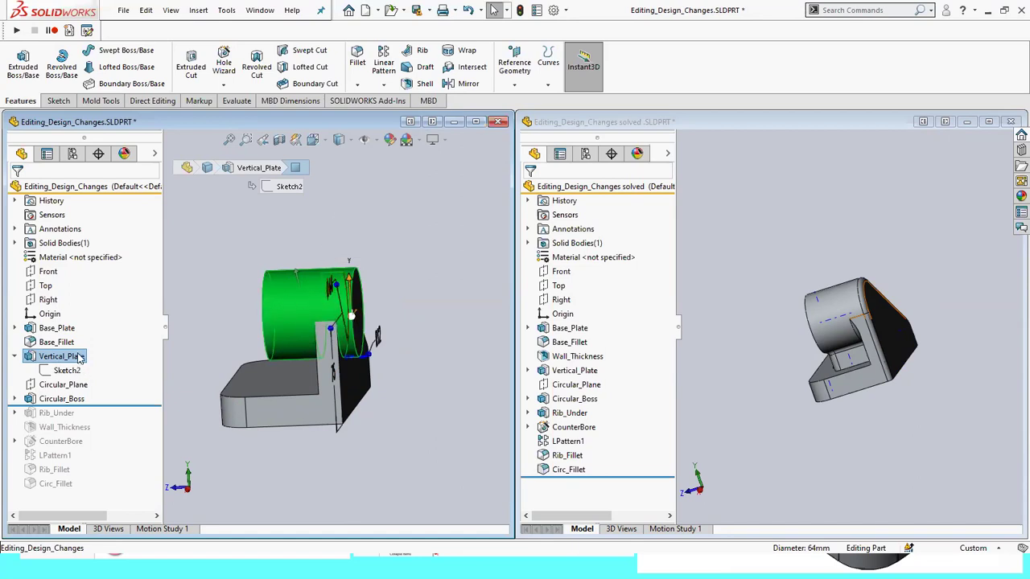
click(307, 212)
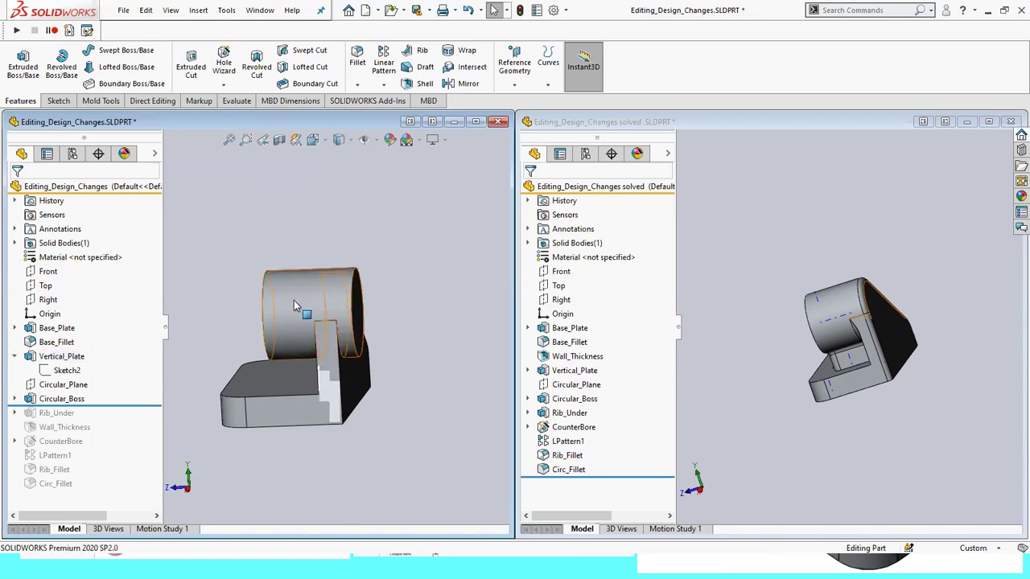
click(271, 413)
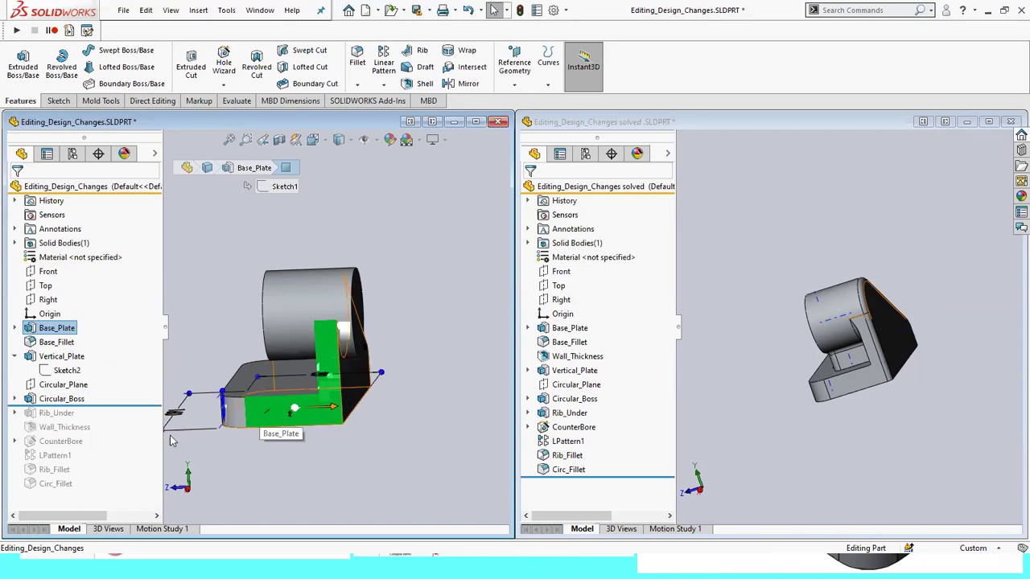
click(290, 510)
middle_drag(290, 510, 323, 357)
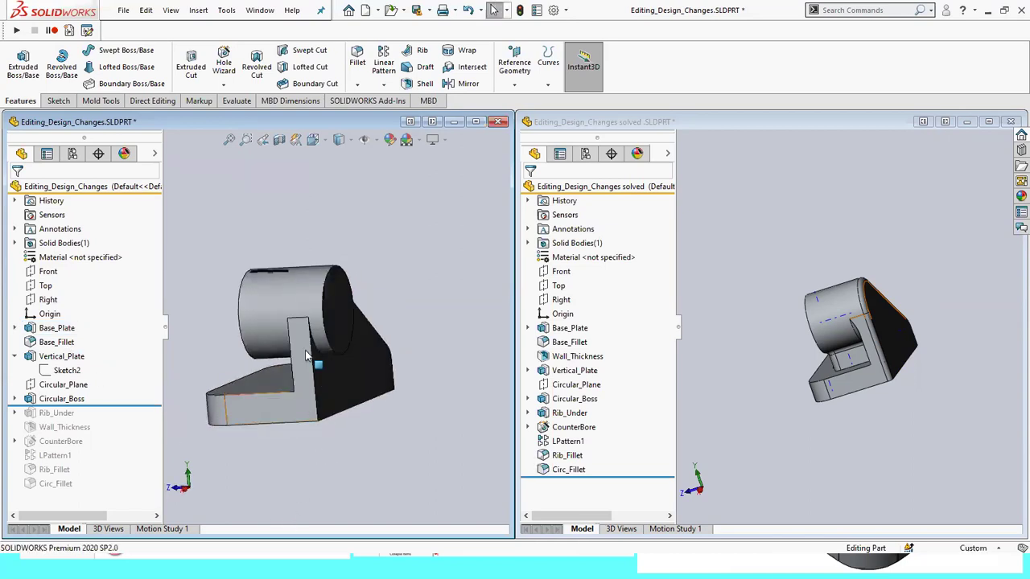
click(323, 362)
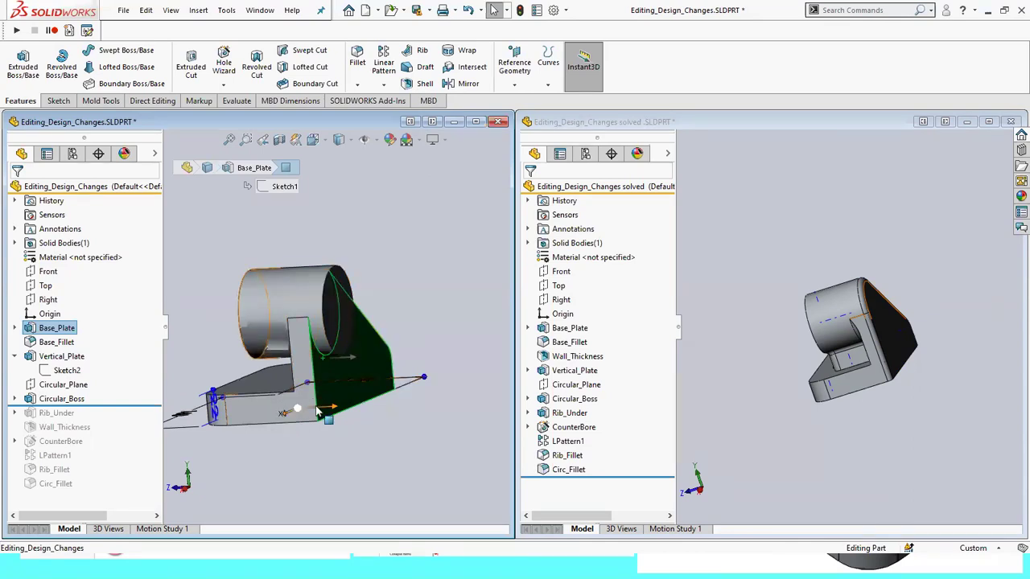
click(376, 456)
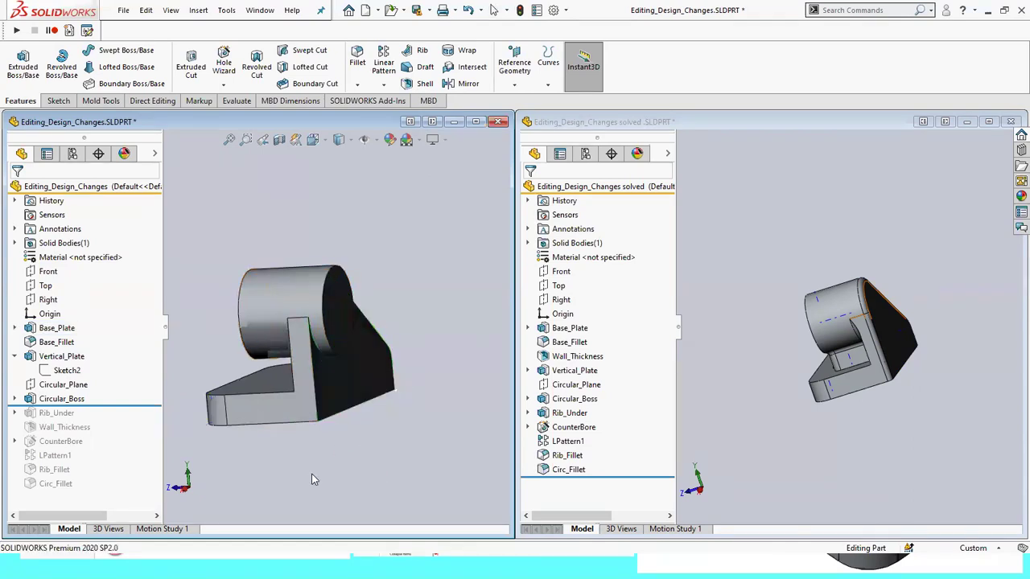
middle_drag(311, 472, 381, 482)
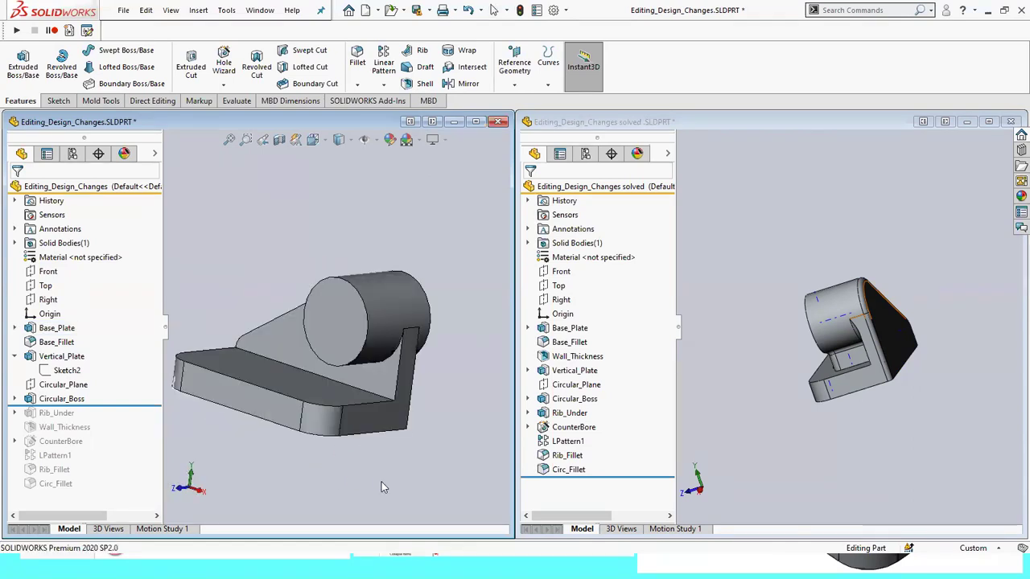
click(380, 302)
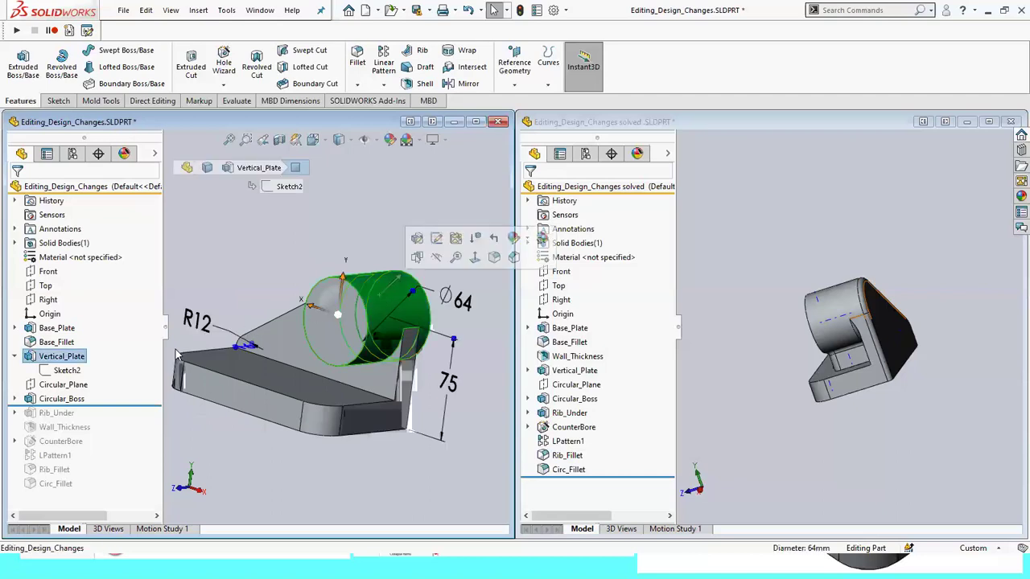
click(448, 383)
click(380, 465)
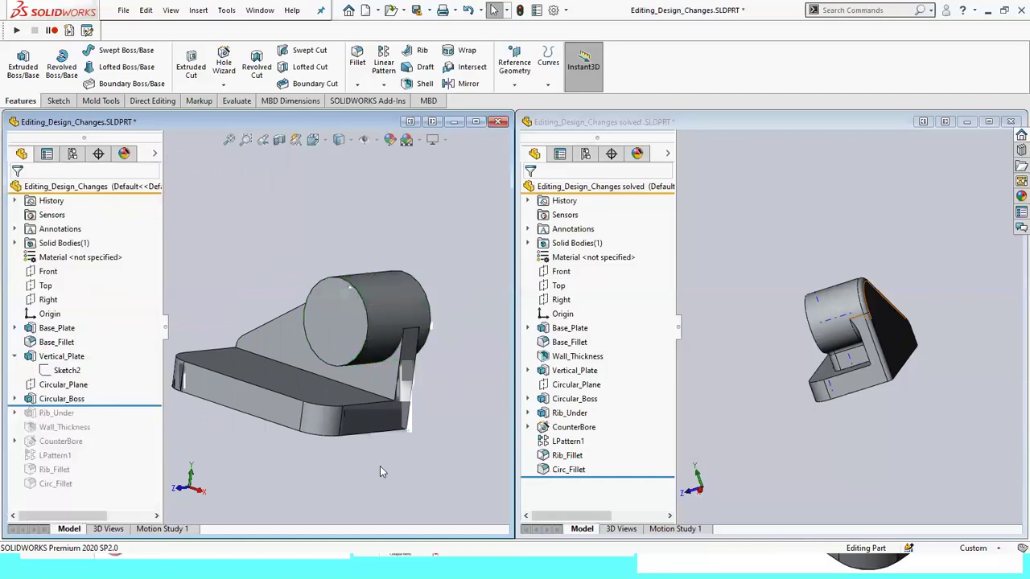
middle_drag(379, 466, 346, 451)
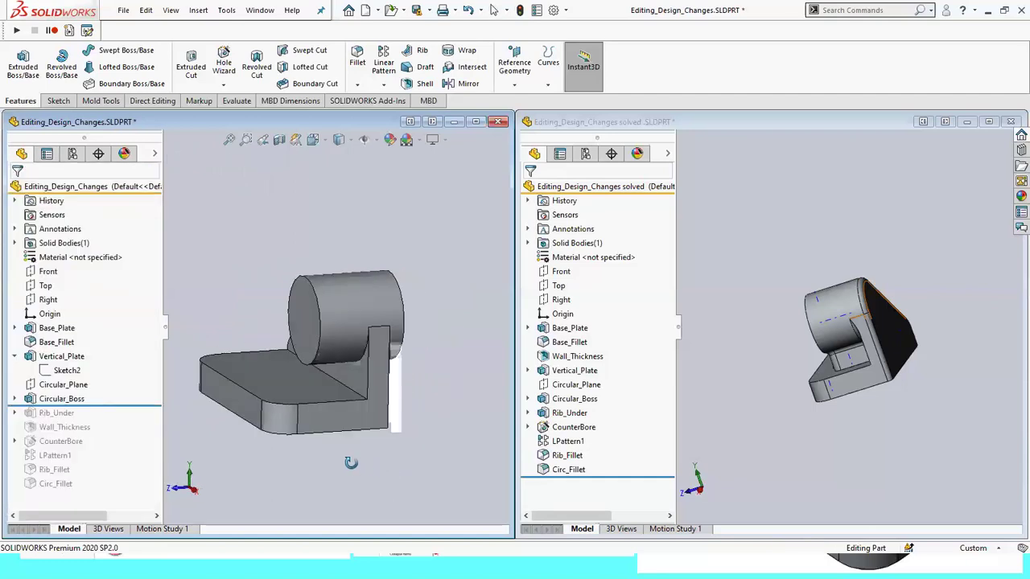
click(67, 369)
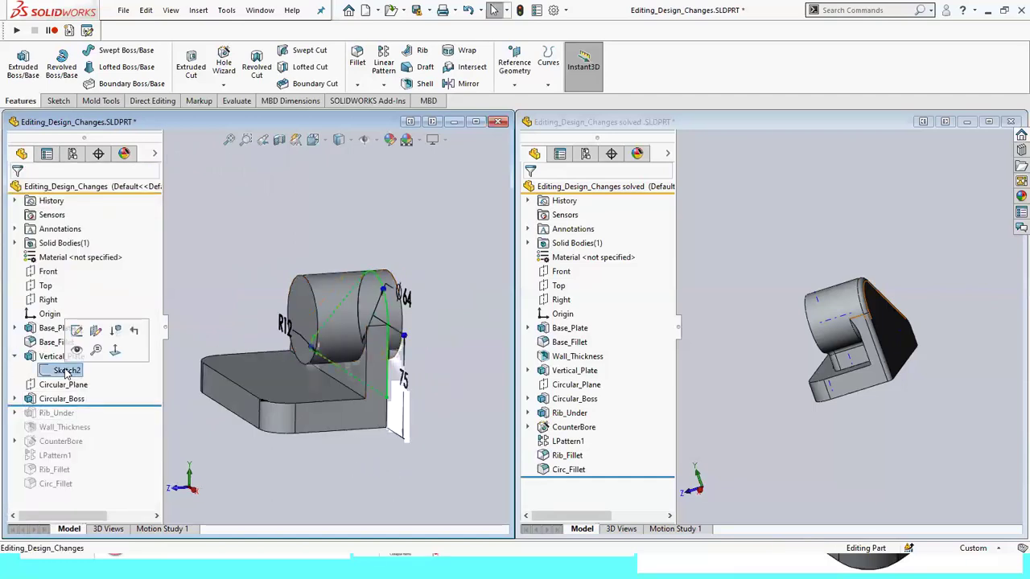
Move Sketch2's sketch plane onto the base plate's Face<1>.
click(95, 332)
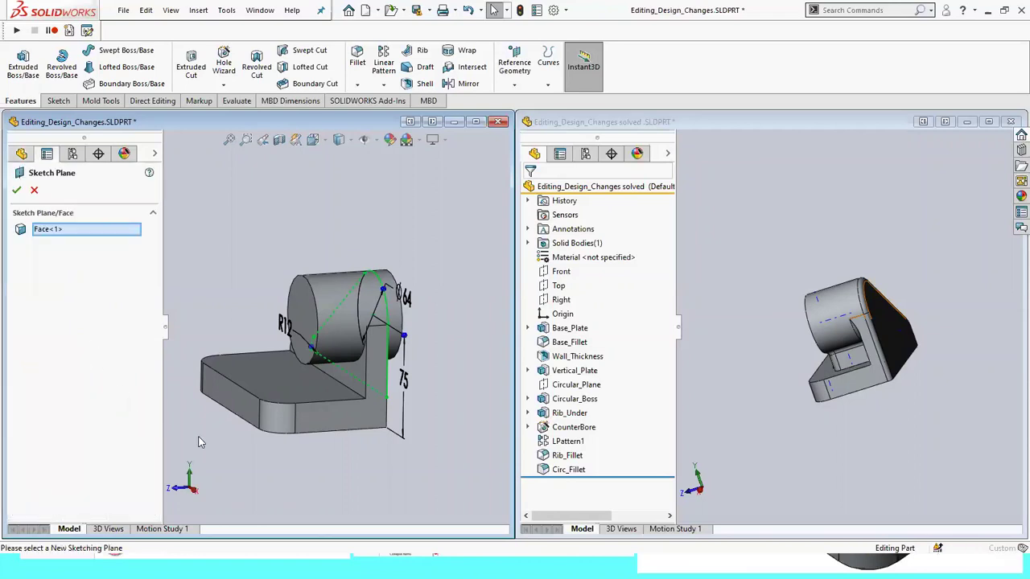
mouse_move(344, 453)
middle_down()
mouse_move(294, 437)
mouse_move(355, 459)
mouse_move(286, 439)
middle_up()
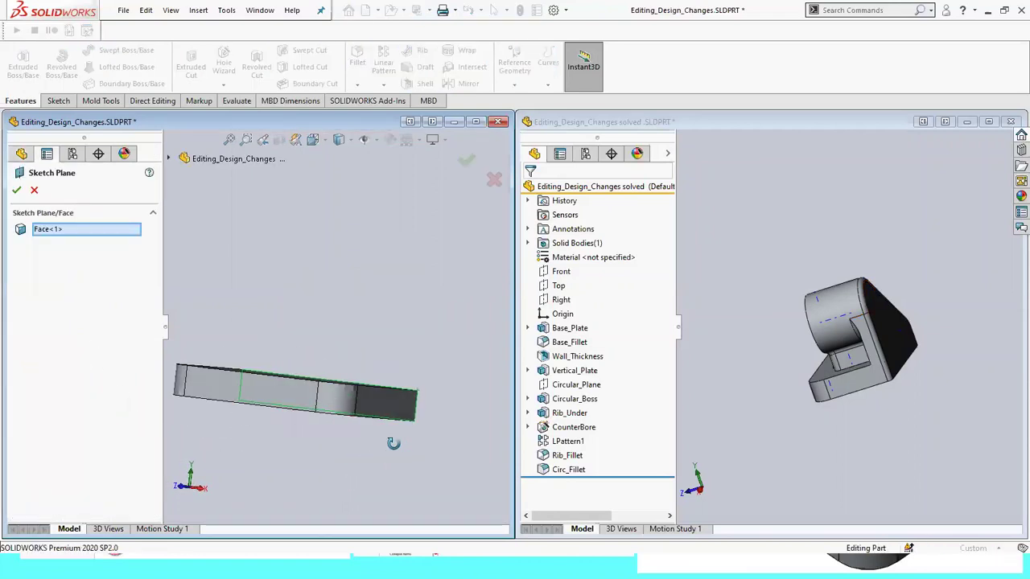
middle_drag(284, 440, 292, 437)
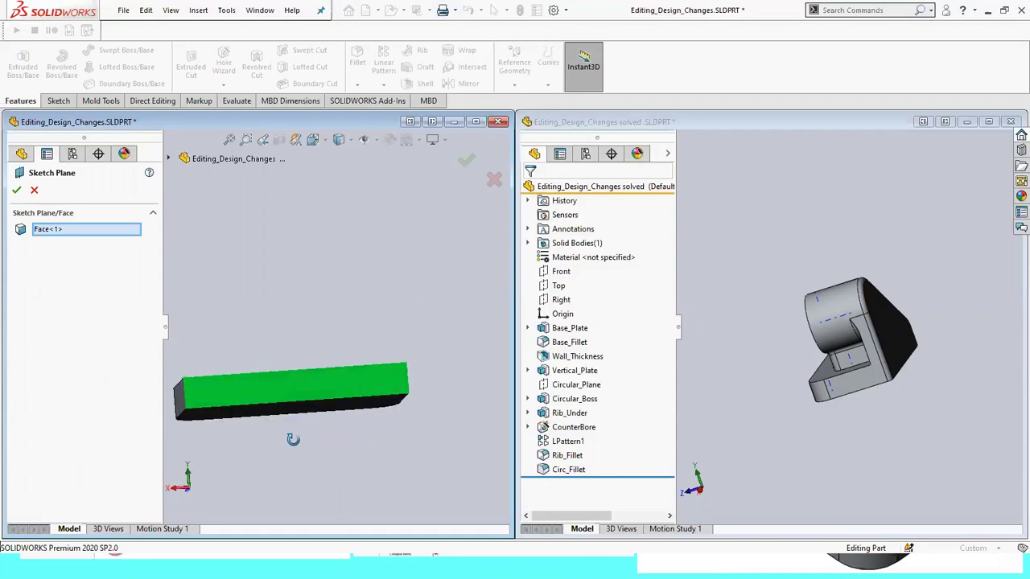
click(493, 180)
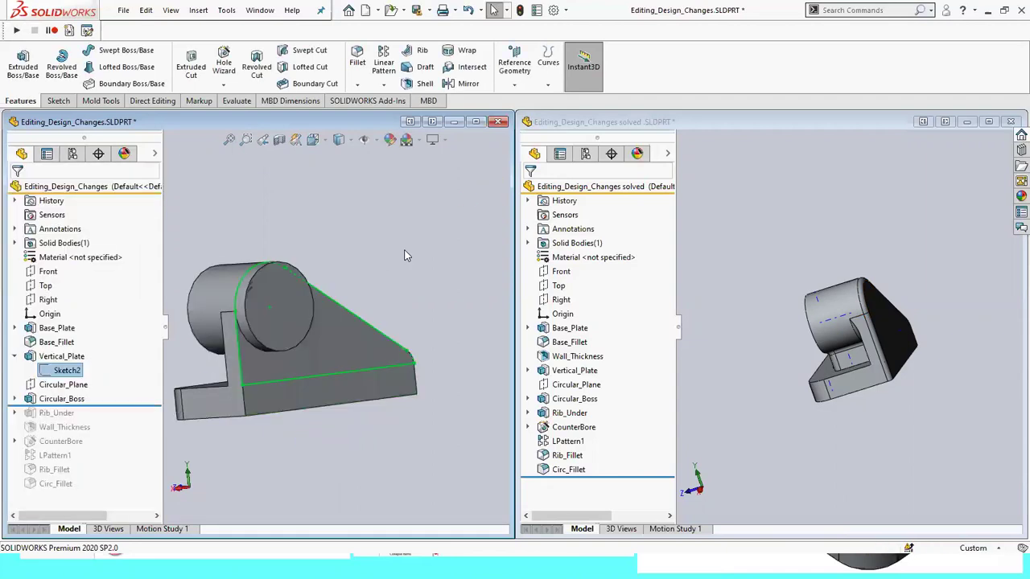
click(56, 370)
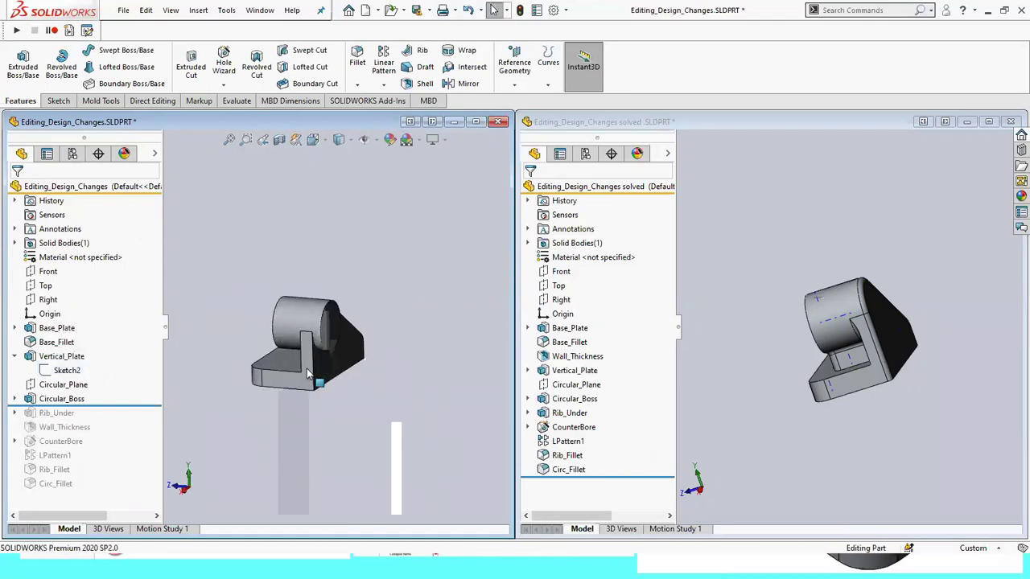
click(15, 357)
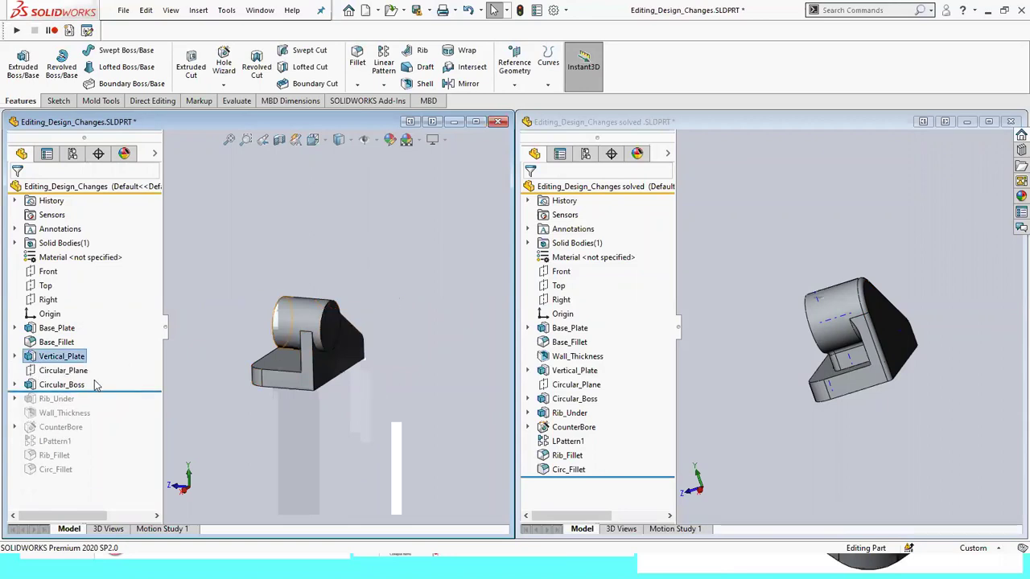
click(294, 308)
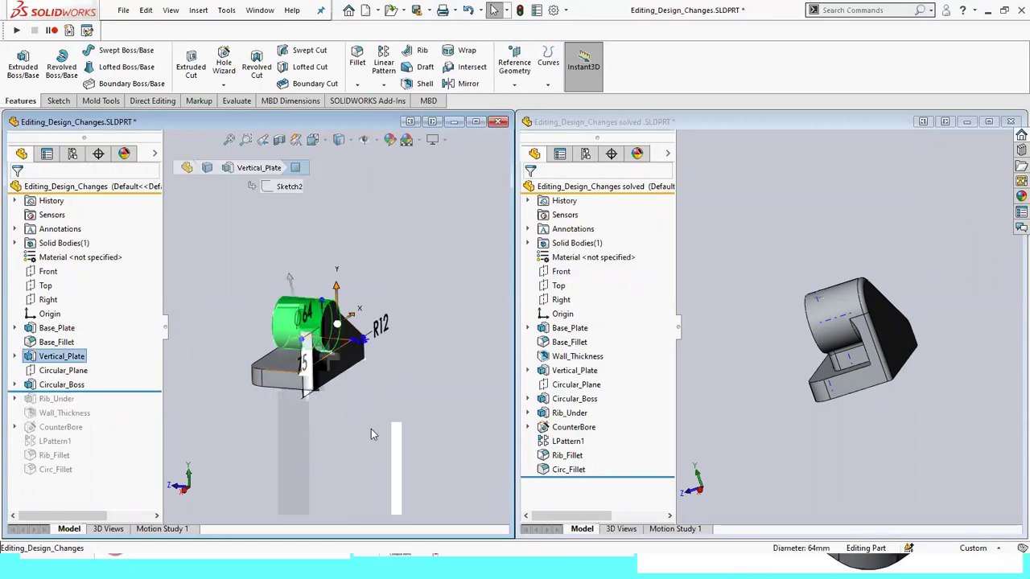
click(15, 357)
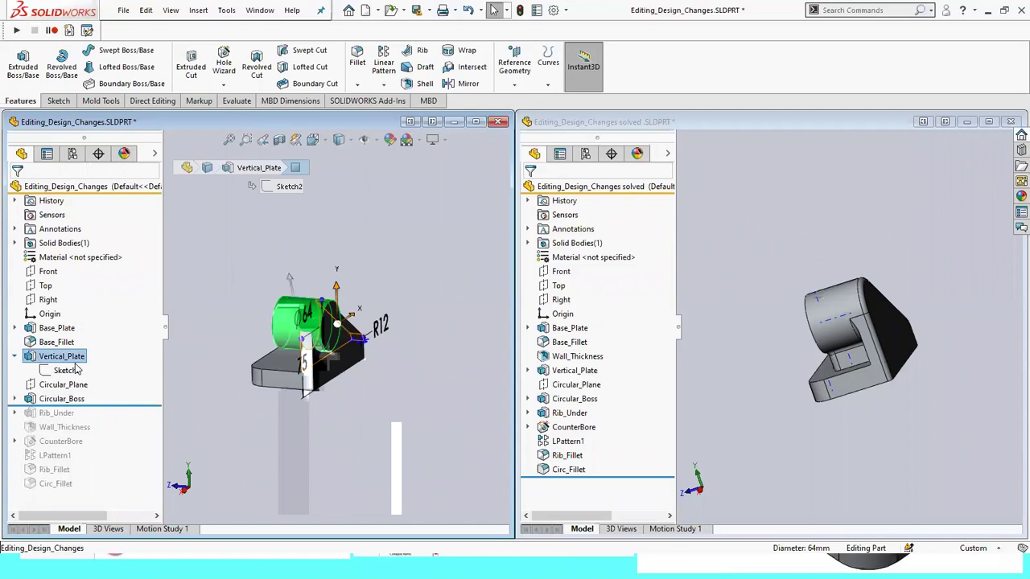
click(69, 370)
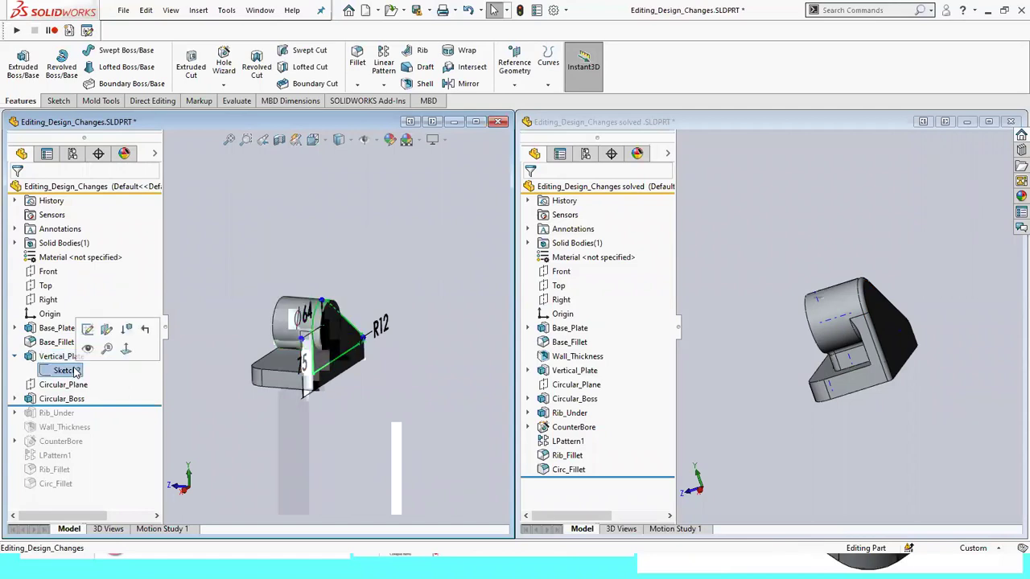
mouse_move(366, 418)
middle_down()
mouse_move(385, 422)
mouse_move(342, 394)
middle_up()
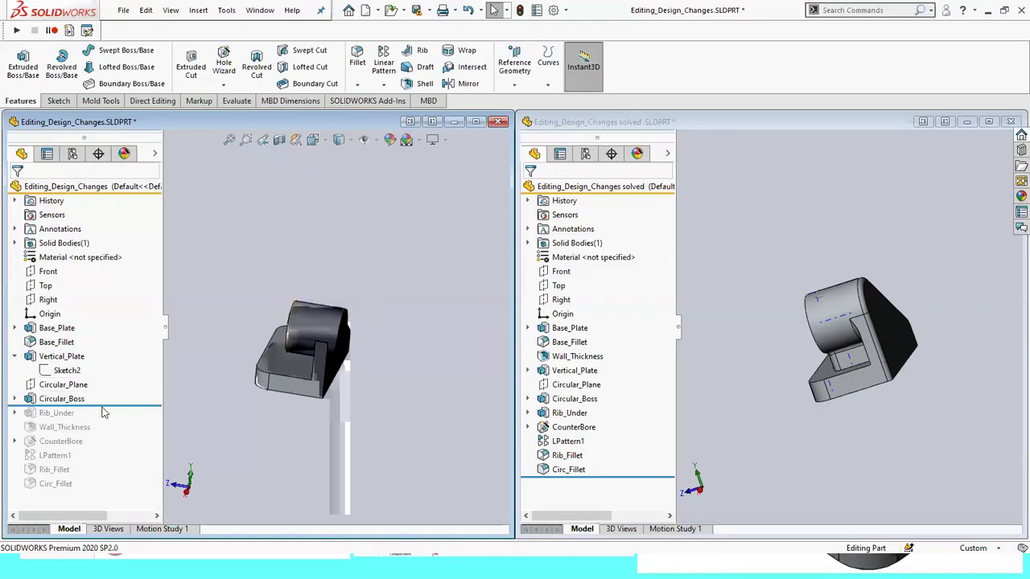
Roll the part forward past Circ_Fillet and inspect the Circular_Boss face and sketch.
drag(116, 409, 92, 493)
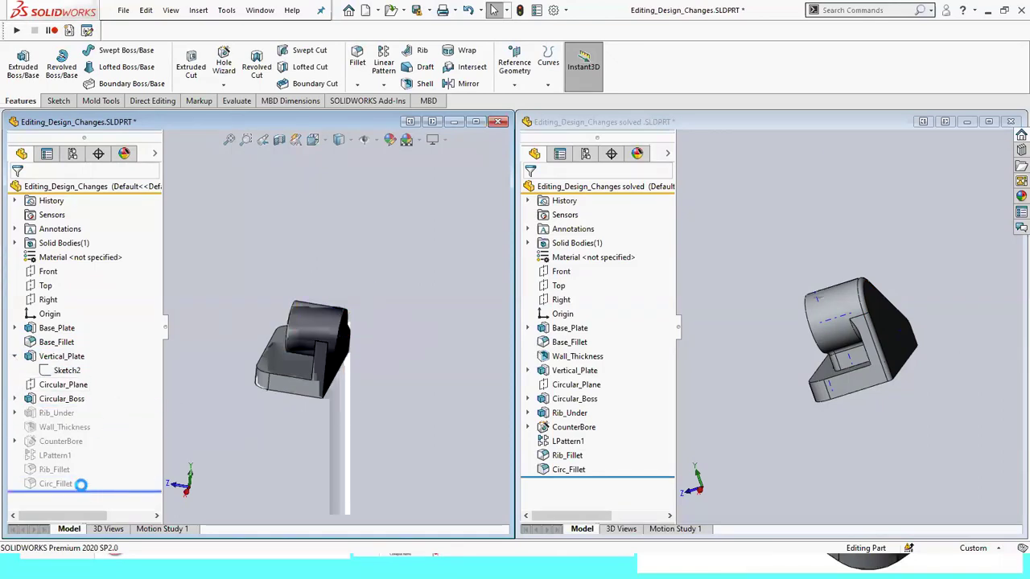
middle_drag(296, 447, 260, 431)
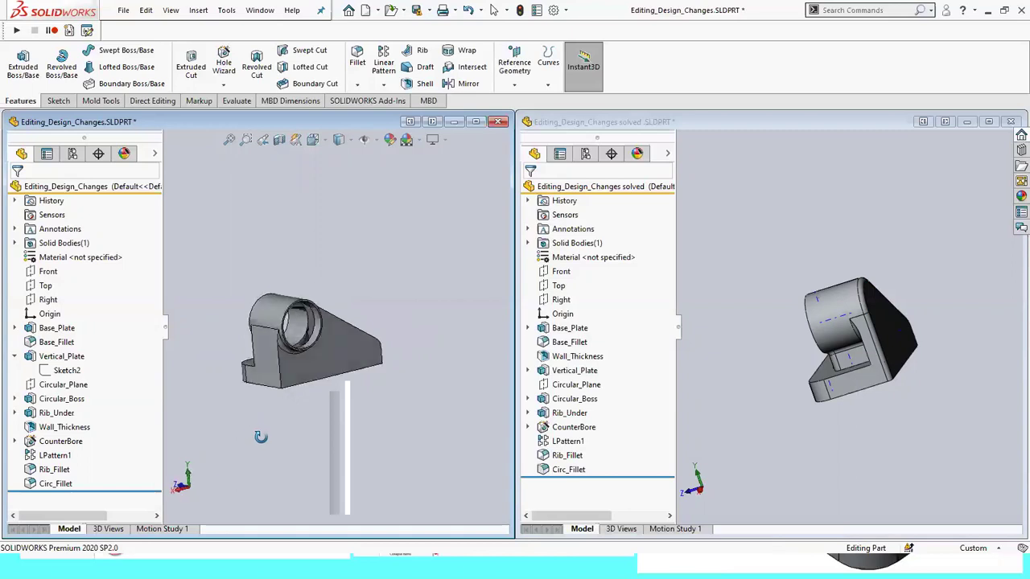
click(269, 306)
key(Escape)
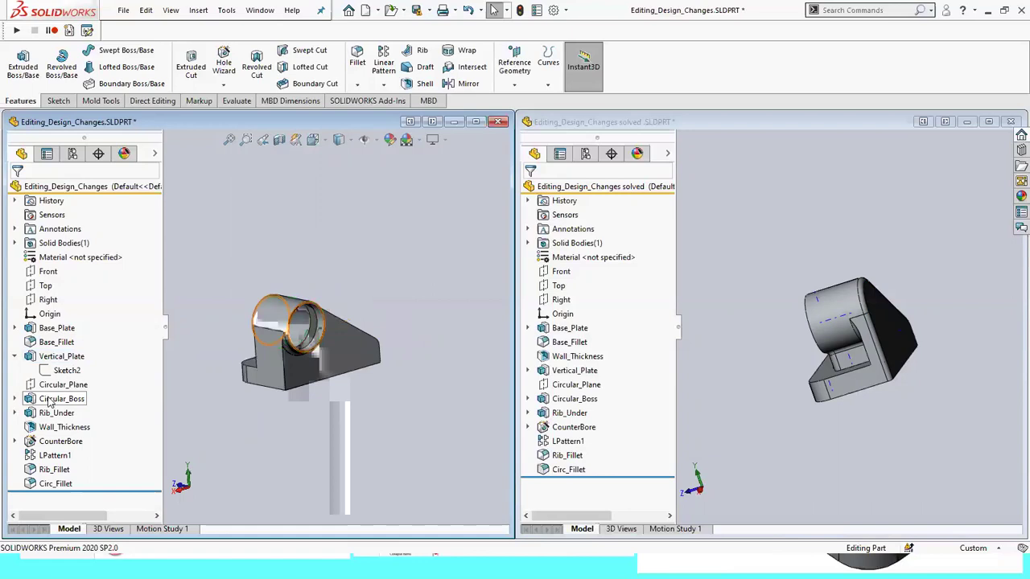
click(62, 399)
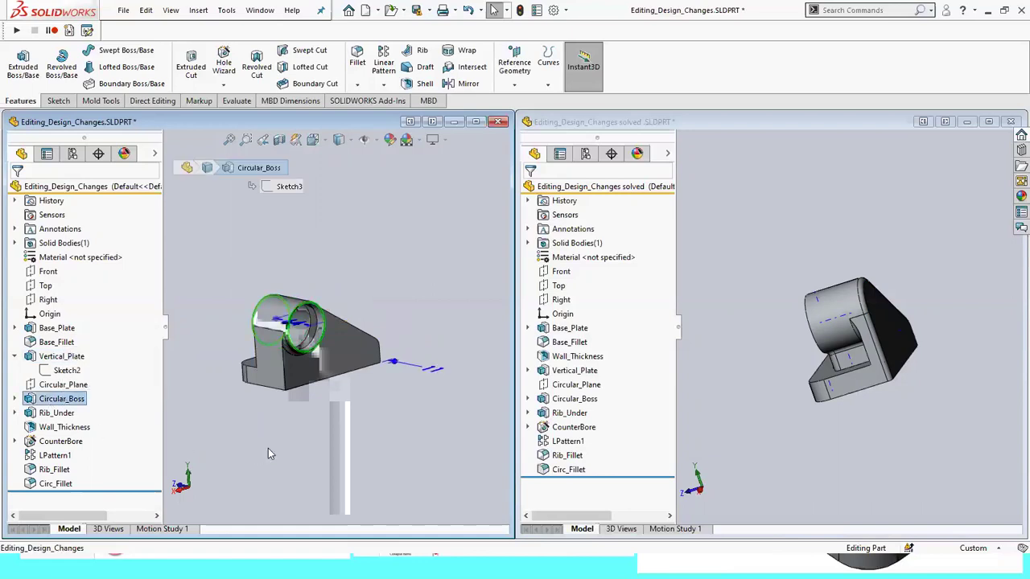
key(Escape)
click(24, 394)
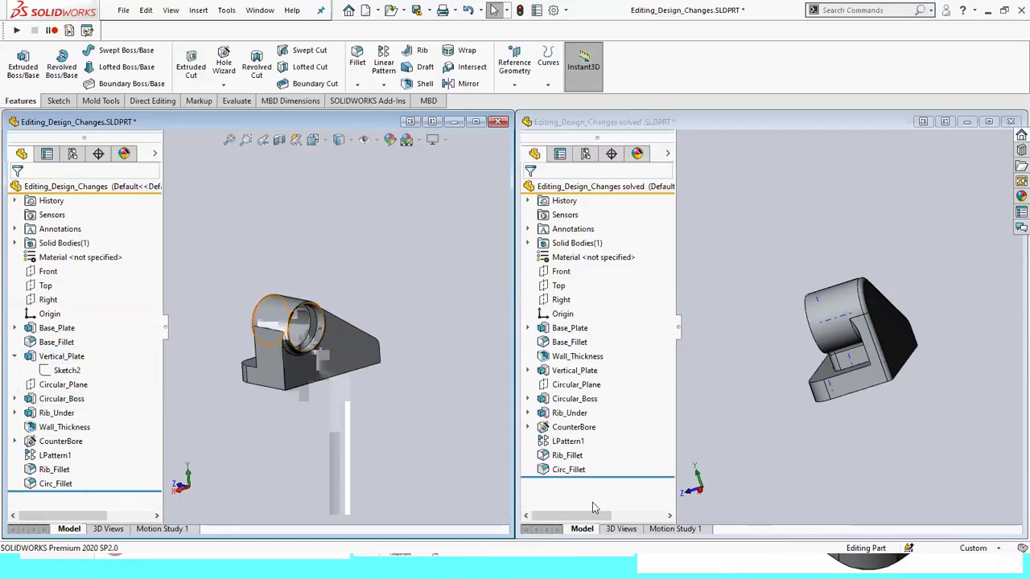
key(Escape)
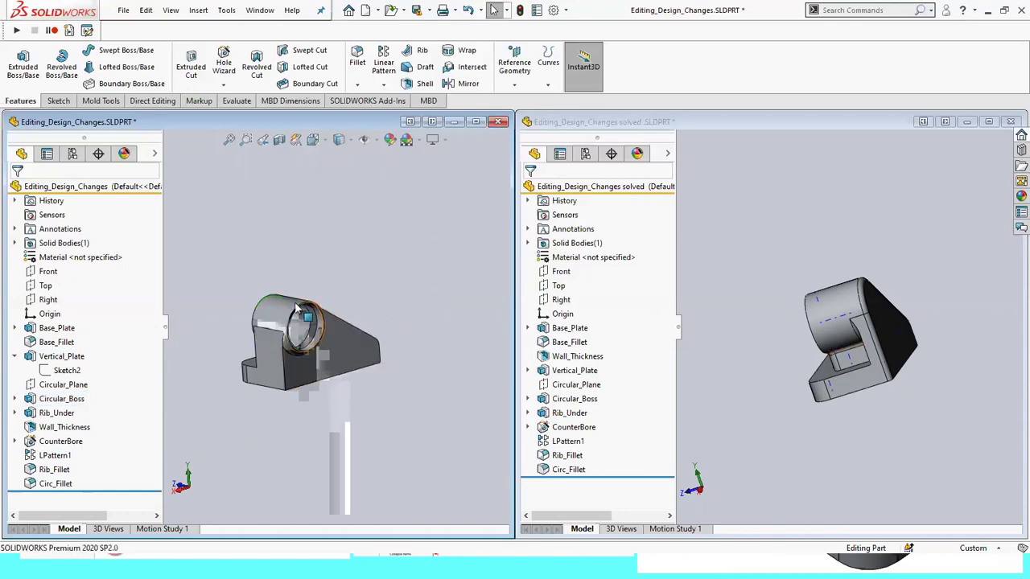
Switch to Top view and roll the part back to just after Circular_Boss.
click(188, 473)
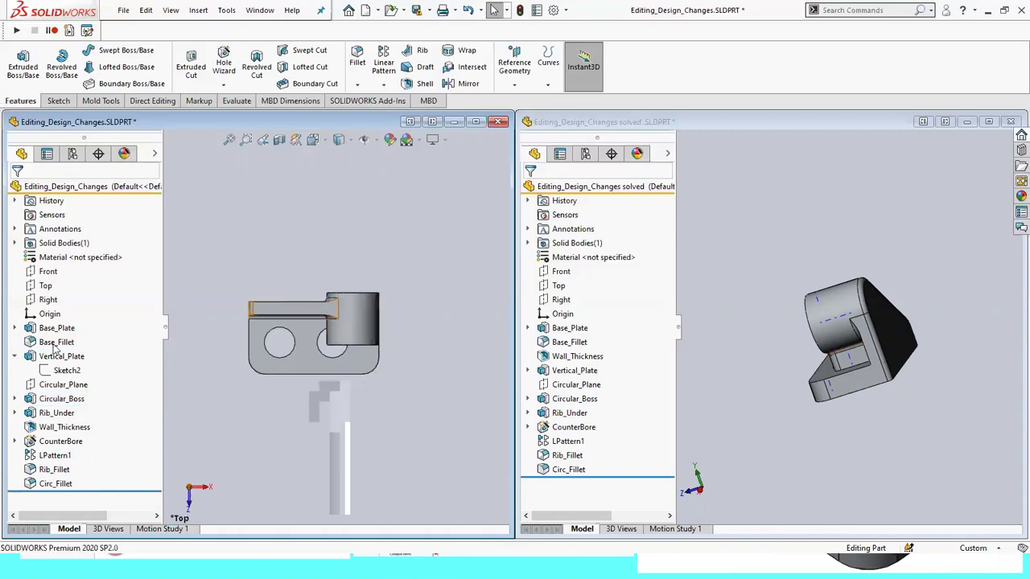
mouse_move(342, 362)
middle_down()
mouse_move(362, 375)
mouse_move(298, 429)
middle_up()
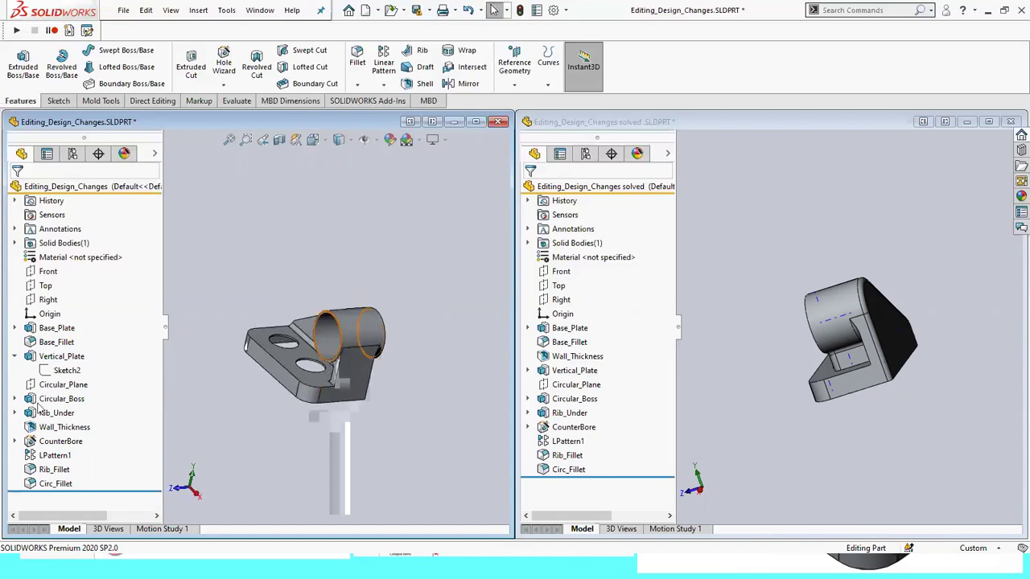
drag(137, 489, 73, 415)
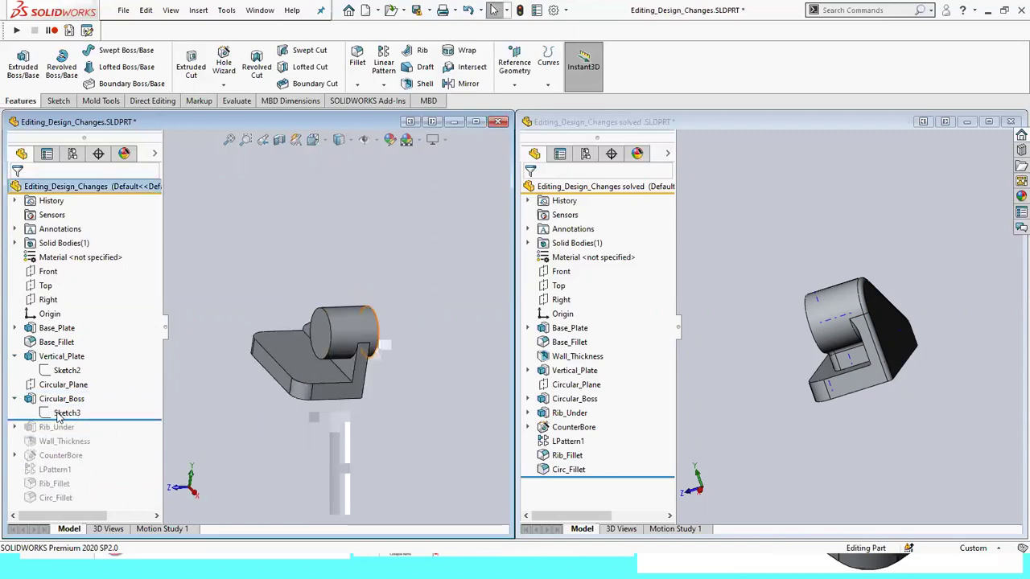
Move Circular_Boss's Sketch3 from Circular_Plane onto the angled Face<1>.
click(71, 413)
middle_drag(356, 414, 296, 406)
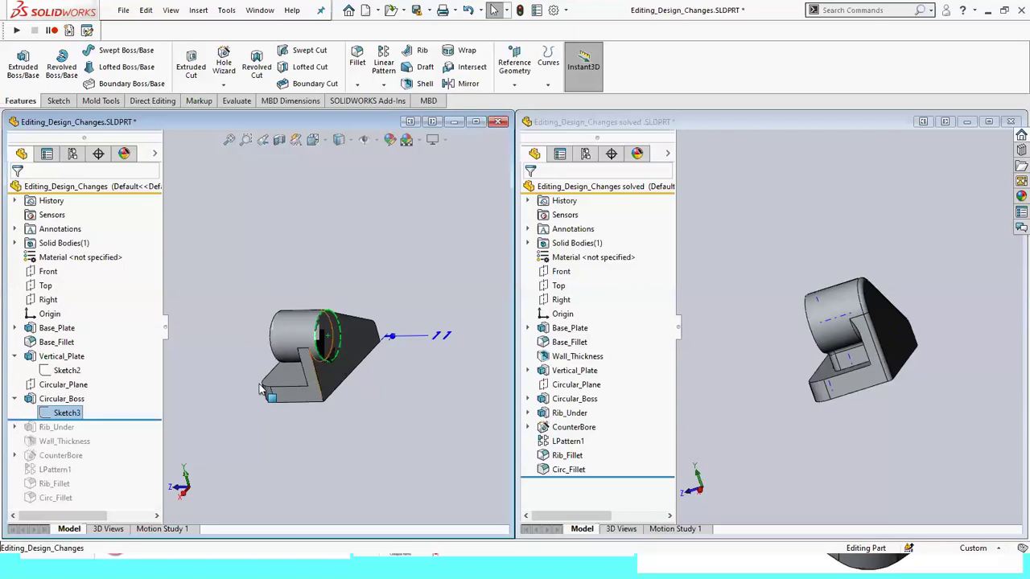
right_click(51, 414)
click(82, 270)
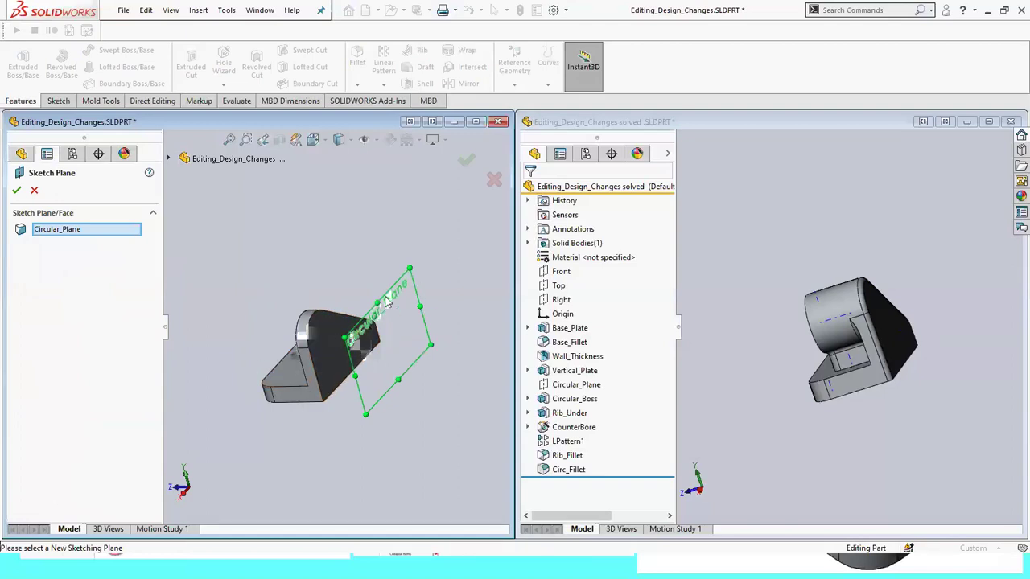
middle_drag(427, 421, 406, 407)
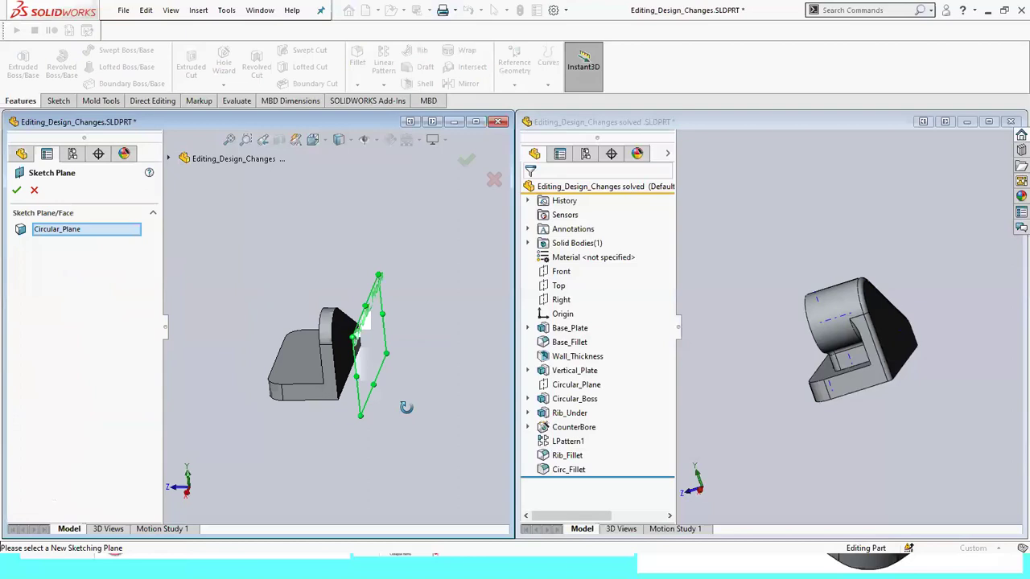
middle_drag(406, 407, 346, 407)
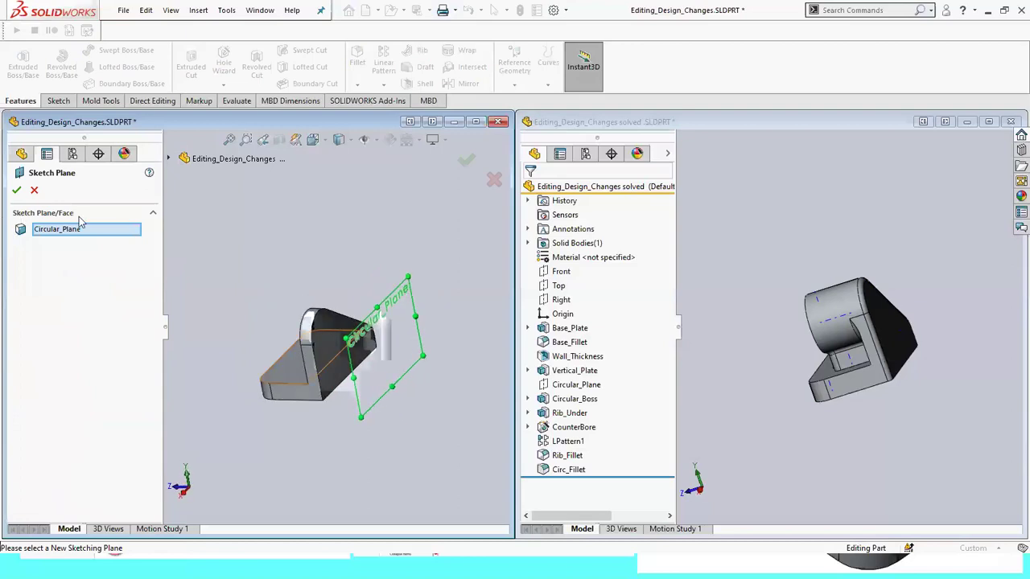
click(326, 347)
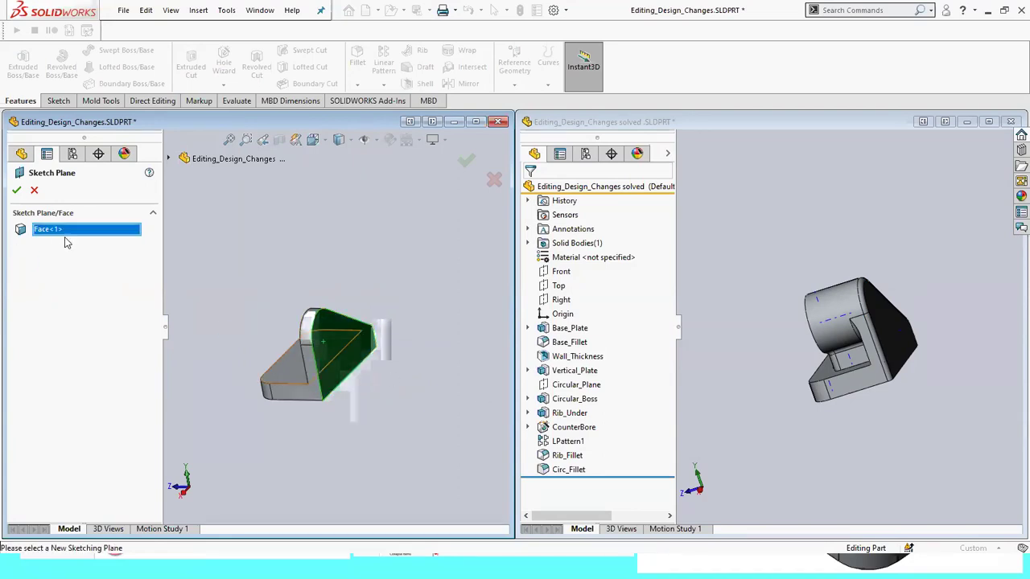
click(17, 191)
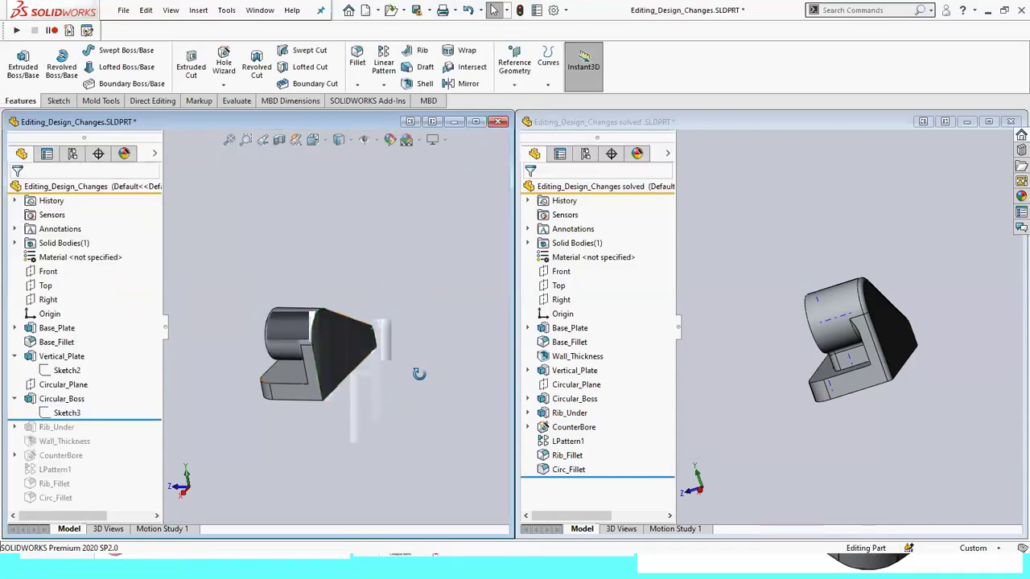
Orbit the rebuilt working part and the solved part to compare the boss placement.
middle_drag(418, 373, 345, 307)
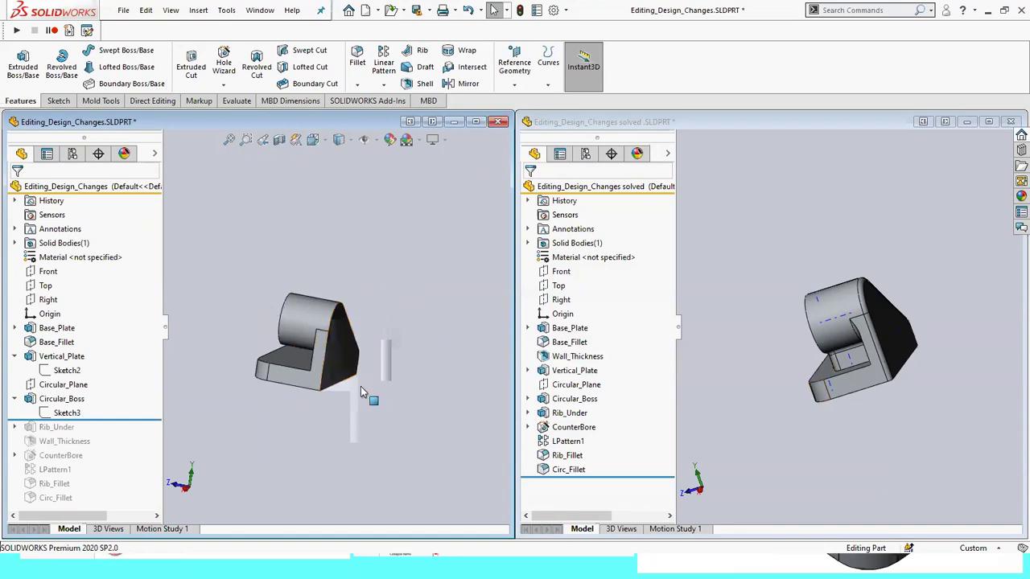
mouse_move(315, 439)
middle_down()
mouse_move(313, 447)
mouse_move(305, 413)
mouse_move(335, 423)
mouse_move(349, 446)
mouse_move(370, 430)
middle_up()
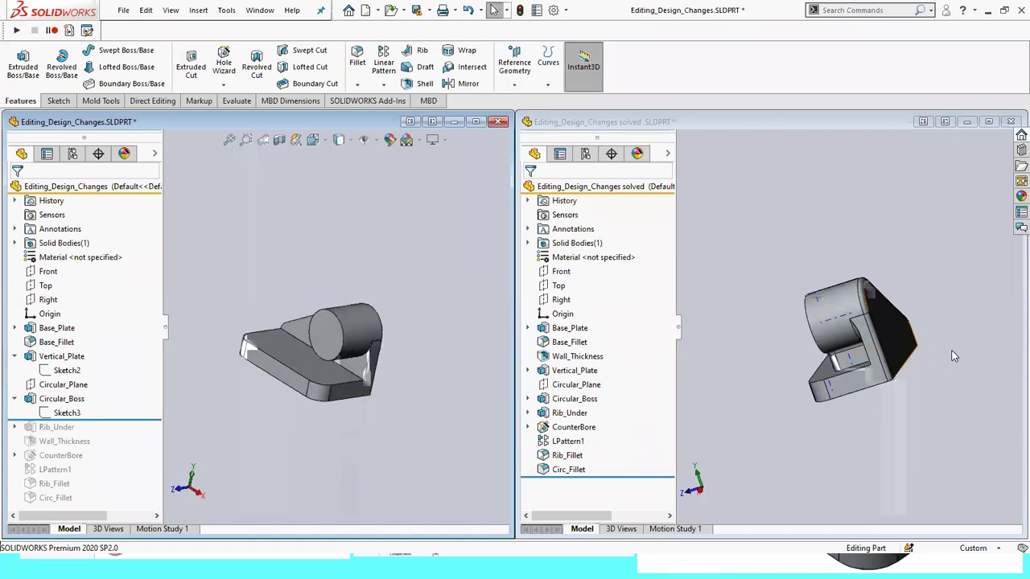
mouse_move(878, 410)
middle_down()
mouse_move(915, 406)
mouse_move(884, 406)
middle_up()
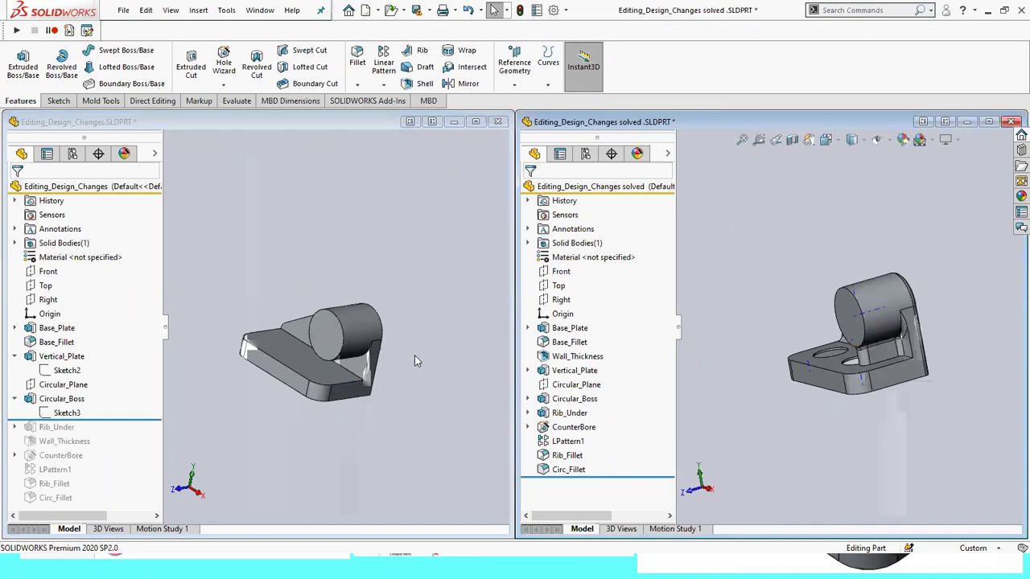
middle_drag(415, 355, 400, 364)
middle_drag(246, 415, 227, 450)
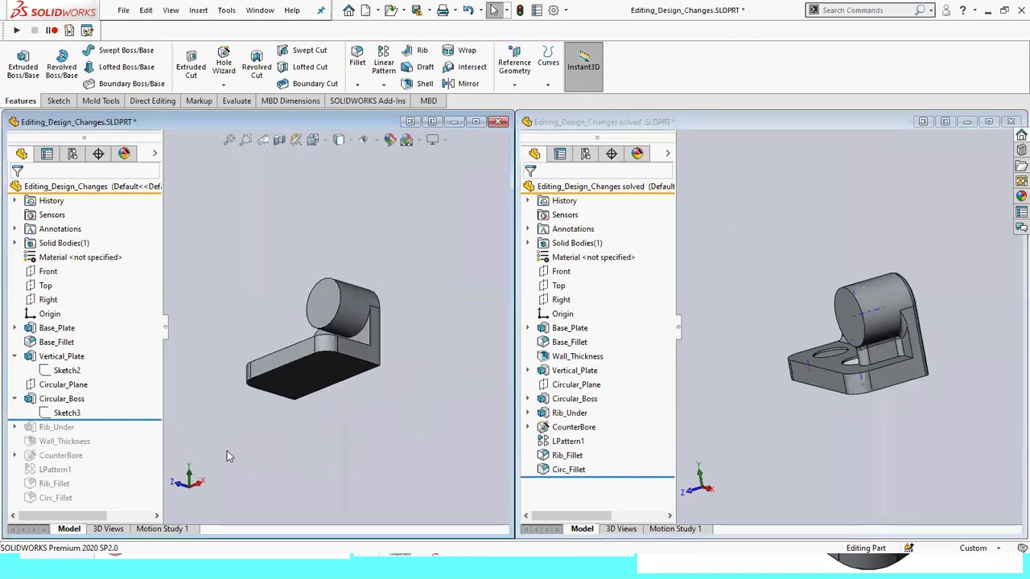
Collapse Circular_Boss and Vertical_Plate in the working part's FeatureManager tree.
click(14, 399)
click(14, 356)
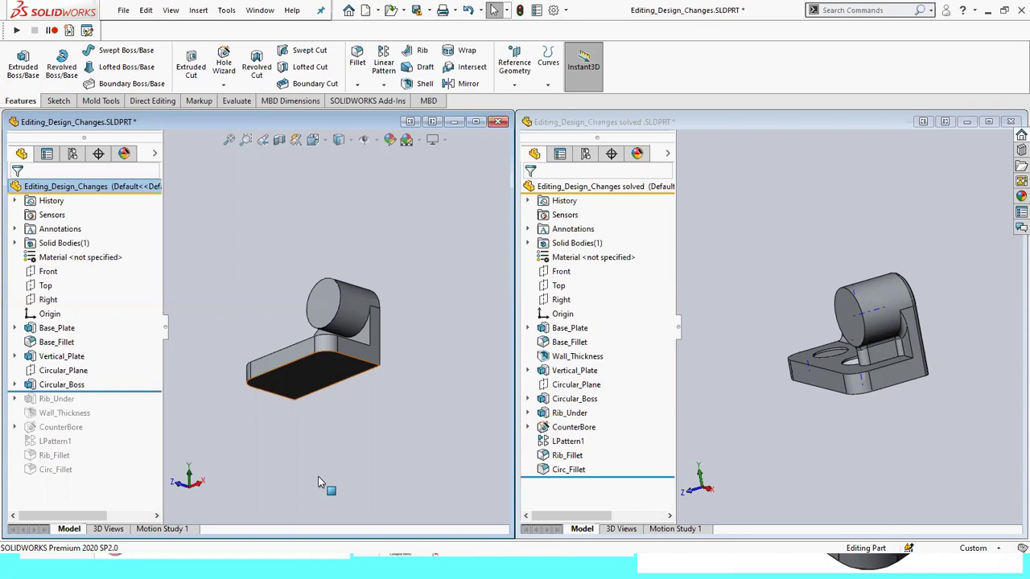
click(738, 325)
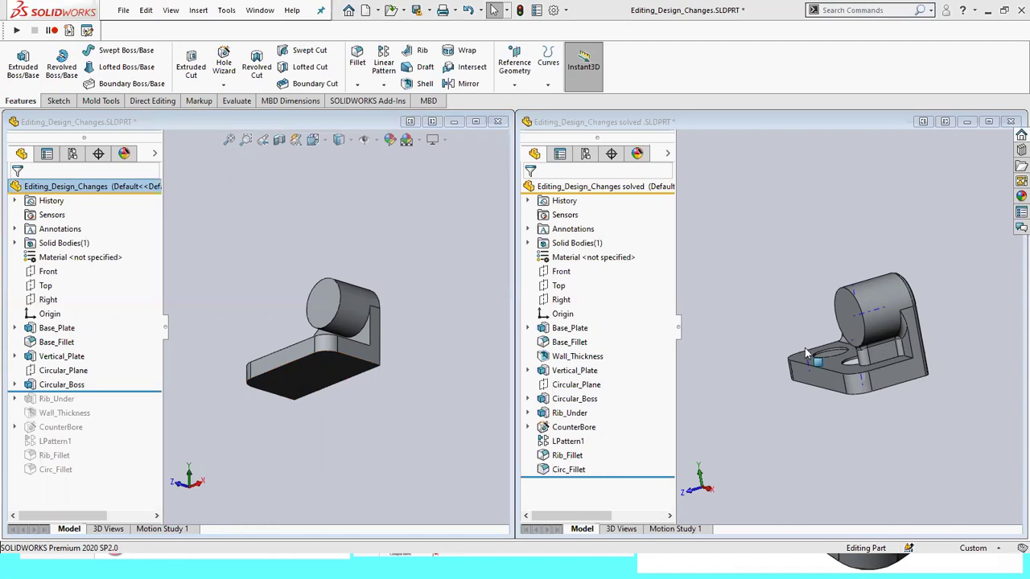
Roll the working part forward to include Rib_Under and compare it with the solved part.
click(394, 465)
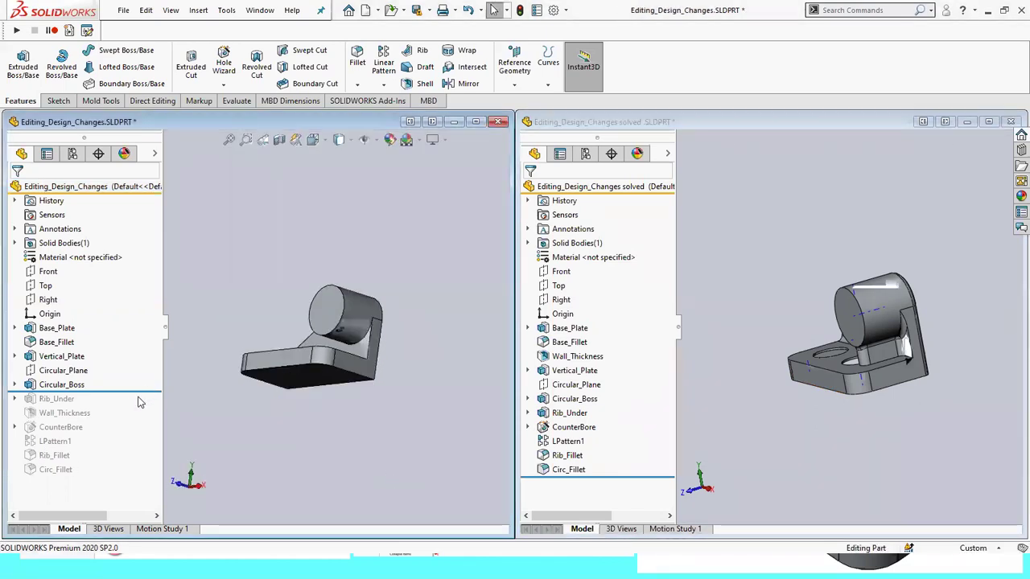
drag(137, 394, 132, 407)
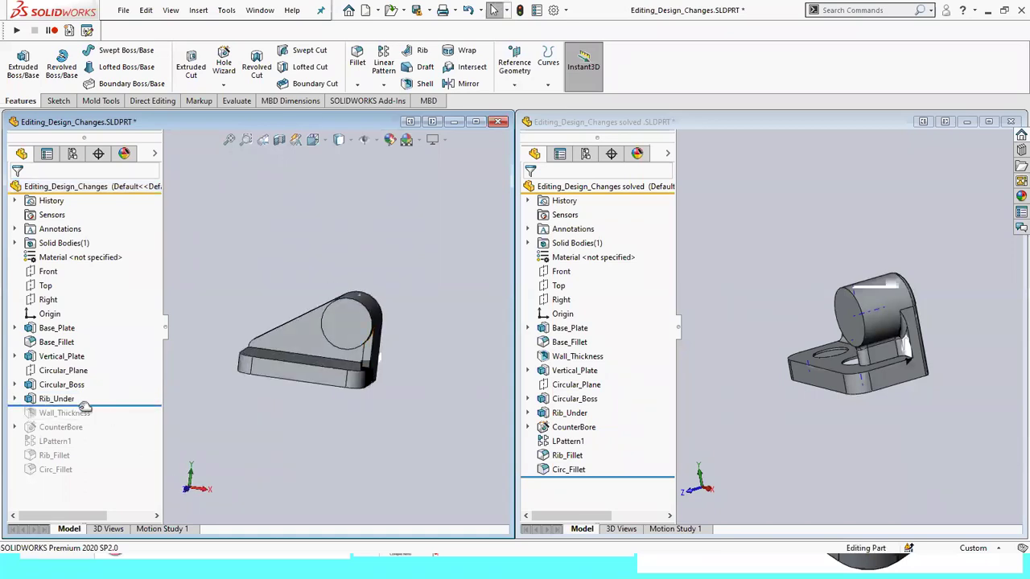
middle_drag(345, 394, 391, 363)
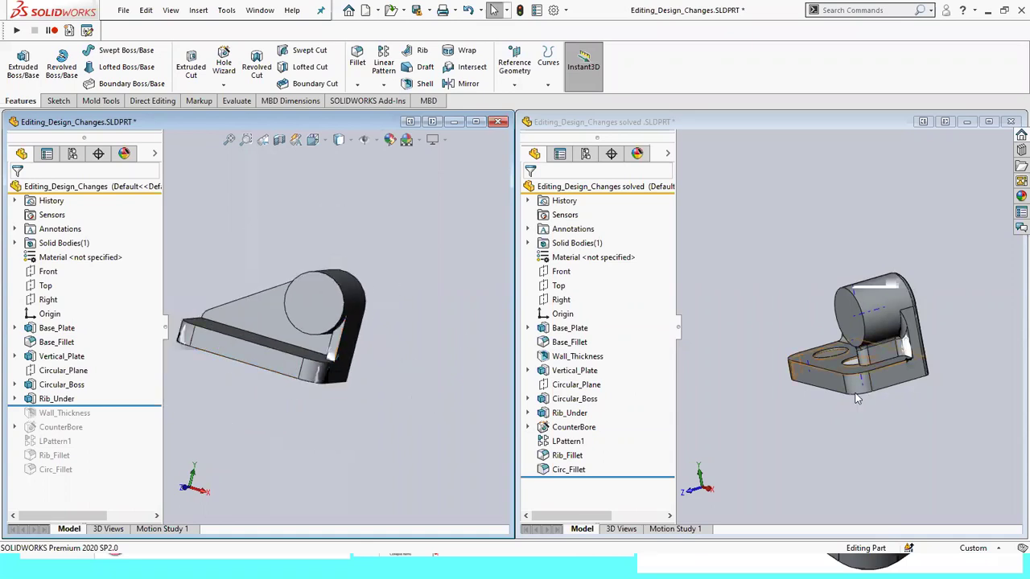
mouse_move(944, 393)
middle_down()
mouse_move(752, 380)
mouse_move(923, 345)
middle_up()
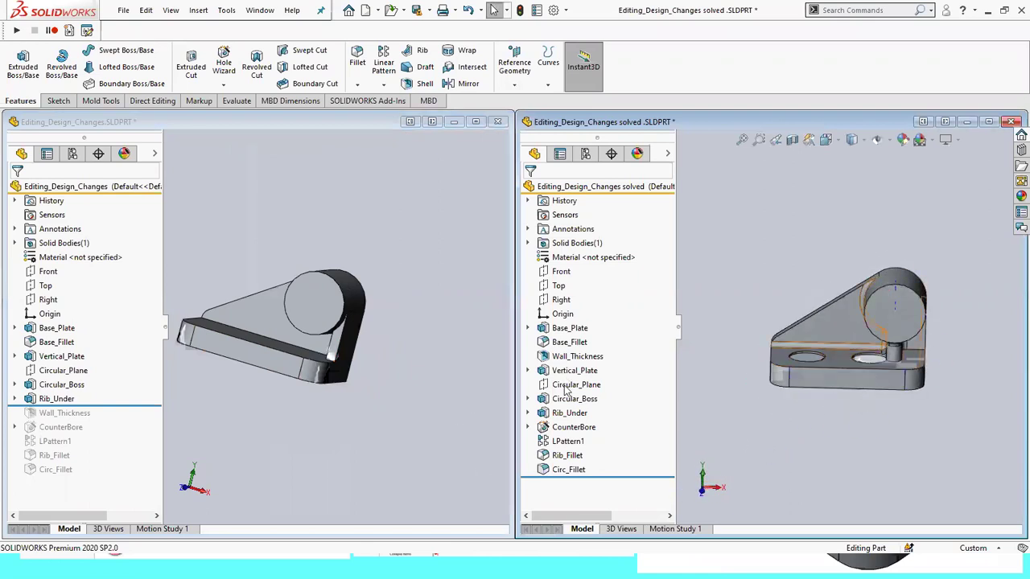
Open the solved part's Rib_Under Sketch4 to view its R8, 2 and 16 dimensions, then expand the working part's Rib_Under.
click(527, 413)
click(579, 427)
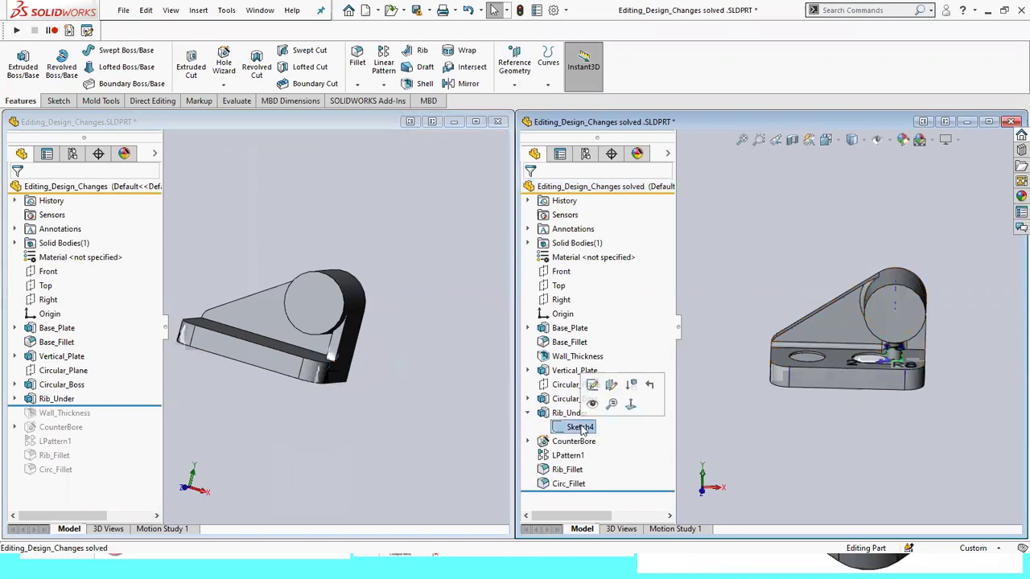
middle_drag(859, 435, 858, 470)
click(579, 427)
click(577, 392)
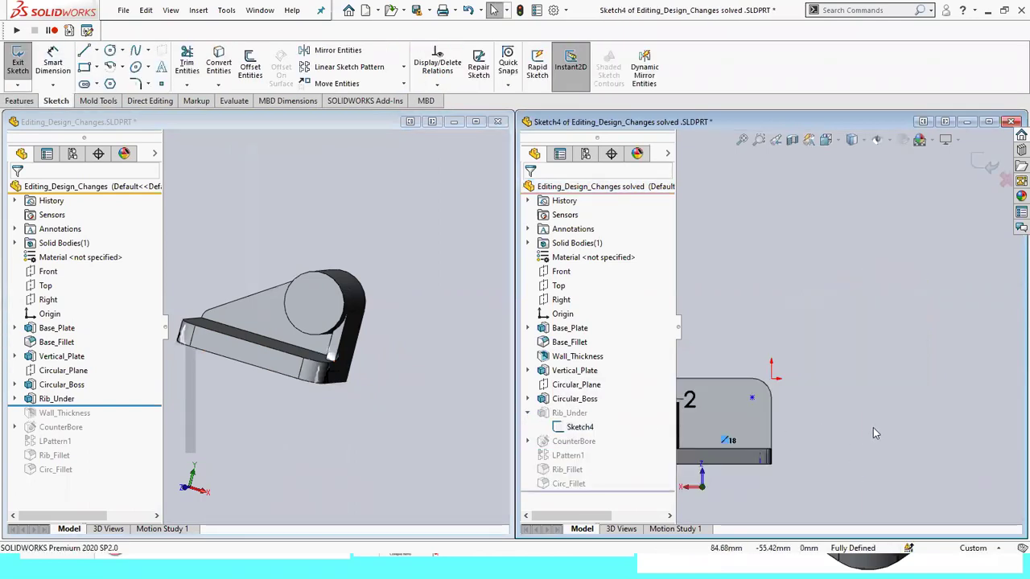
scroll(762, 364, up, 2)
scroll(756, 354, up, 3)
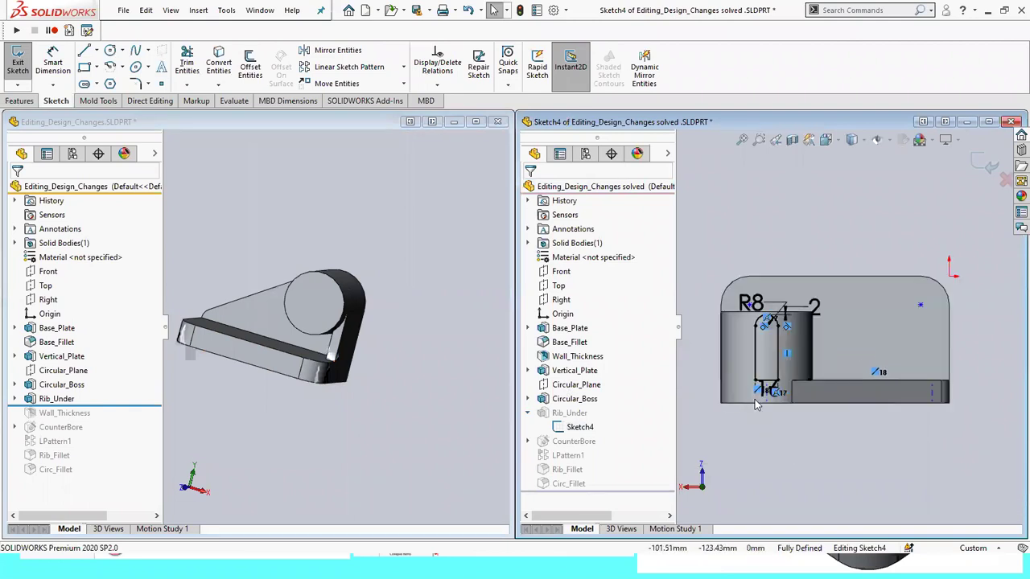
scroll(756, 322, up, 3)
scroll(756, 294, up, 3)
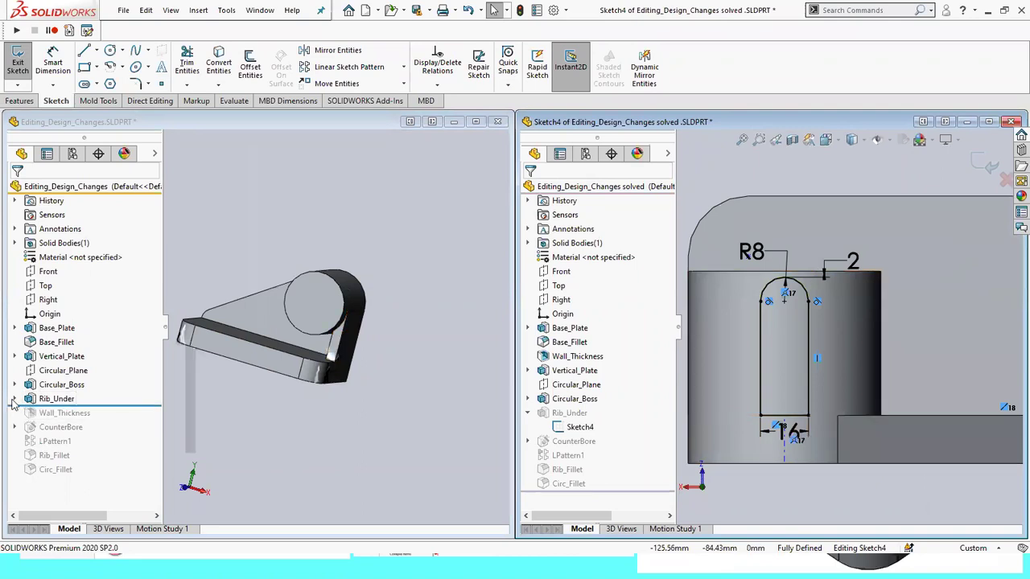
click(64, 424)
click(64, 414)
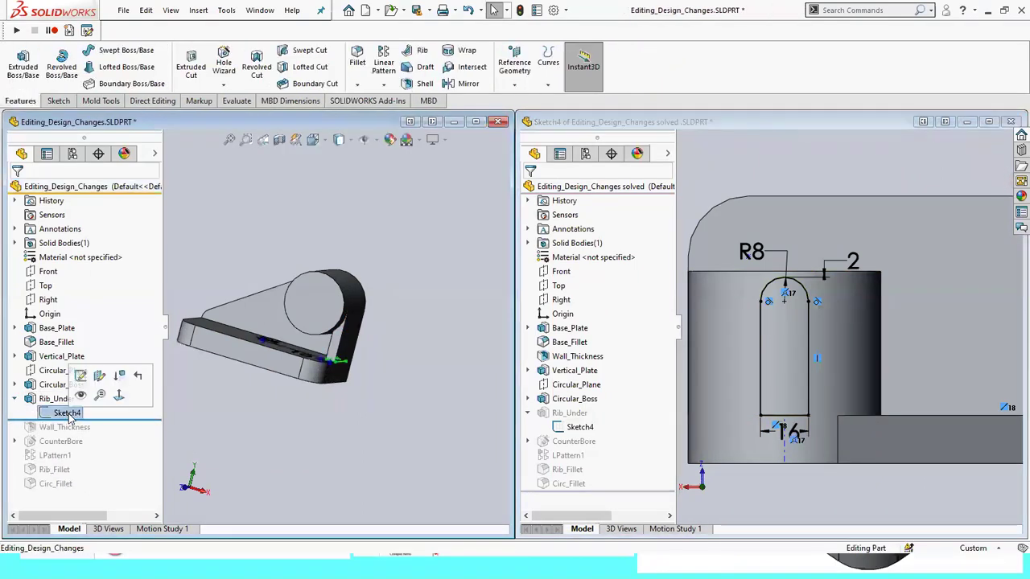
Edit the working part's Rib_Under Sketch4 in a front view, showing its 10 and 34 dimensions.
middle_drag(349, 446, 317, 436)
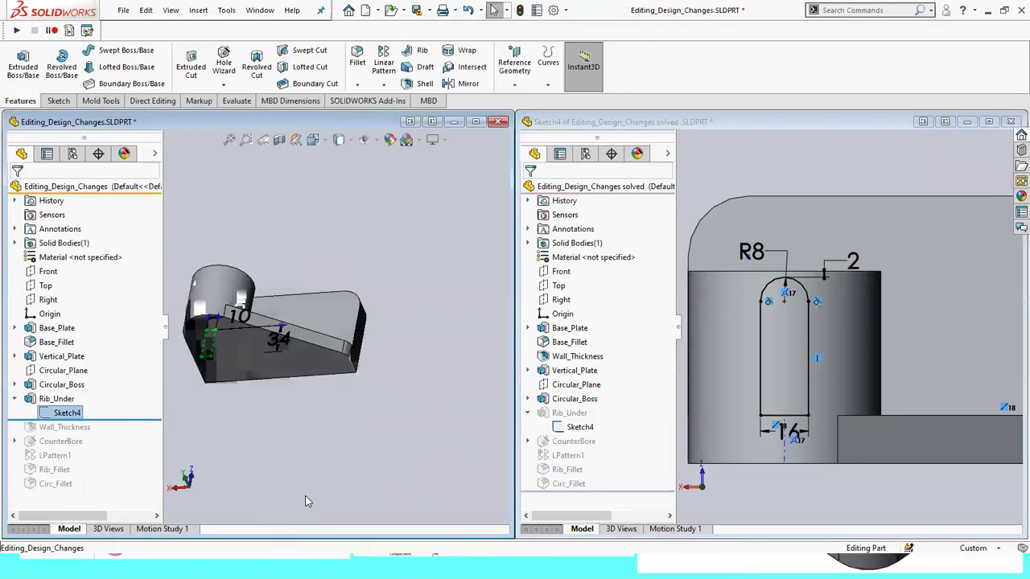
mouse_move(294, 398)
middle_down()
mouse_move(315, 447)
mouse_move(298, 452)
middle_up()
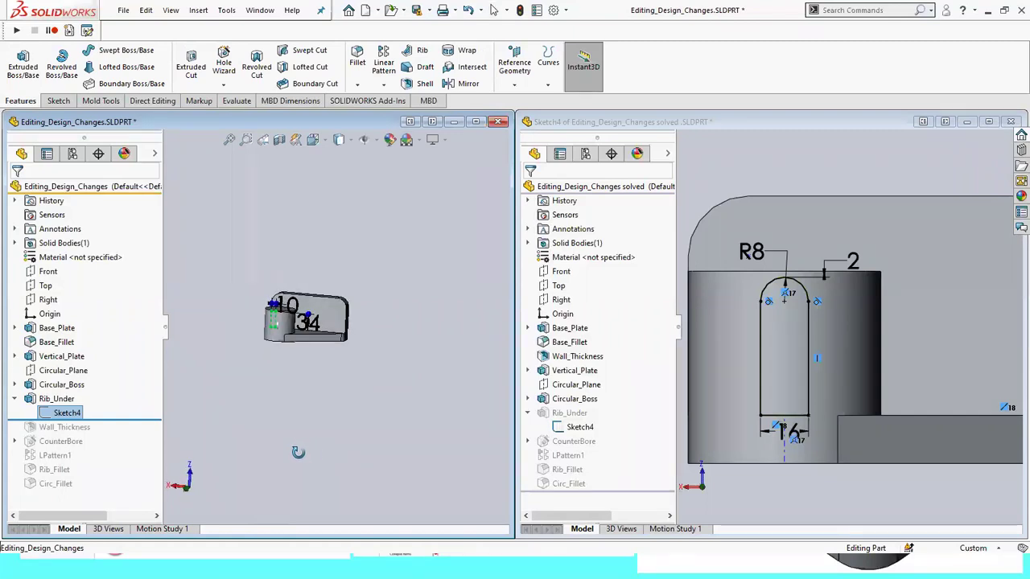
click(52, 414)
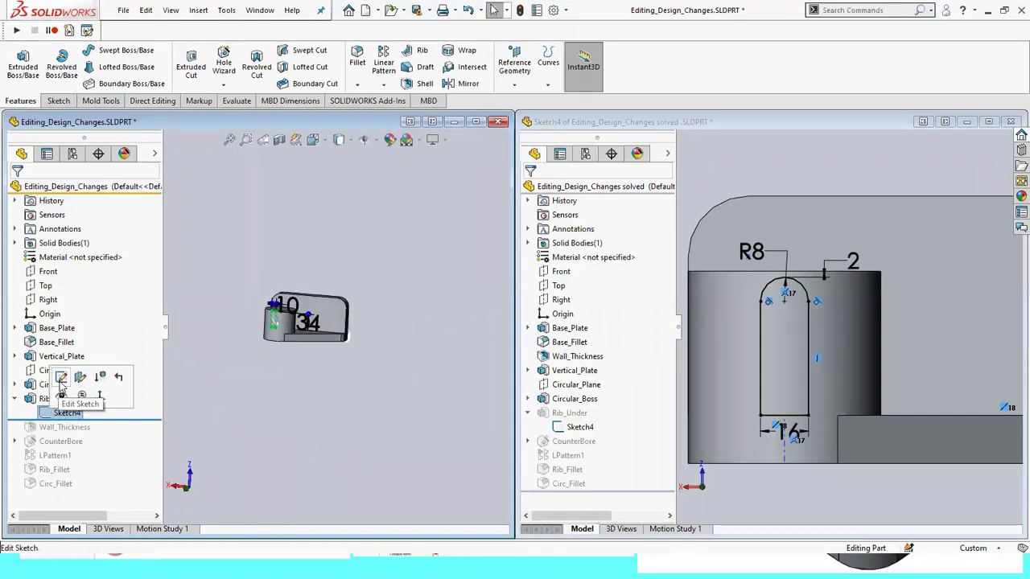
click(61, 394)
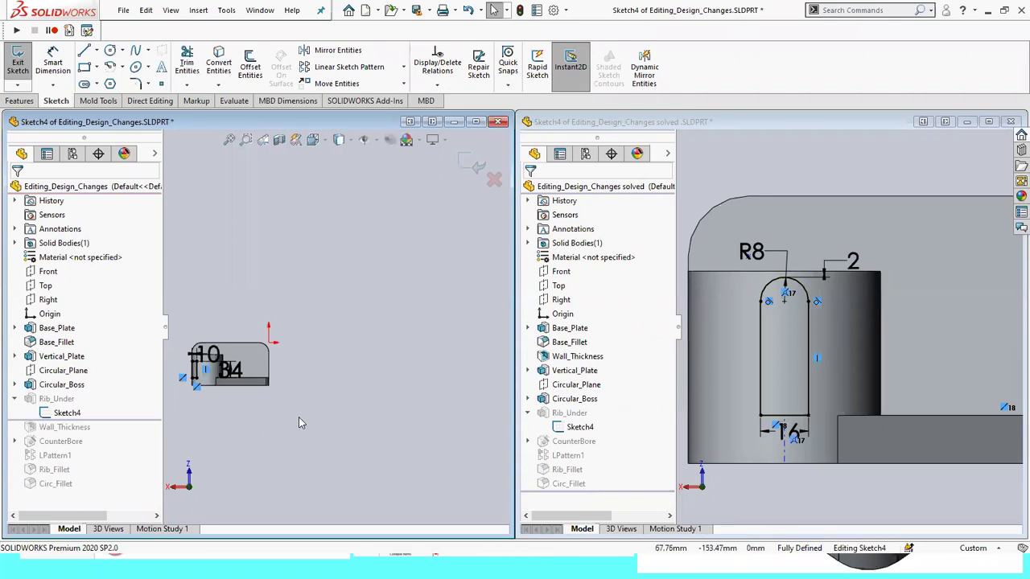
key(space)
click(237, 404)
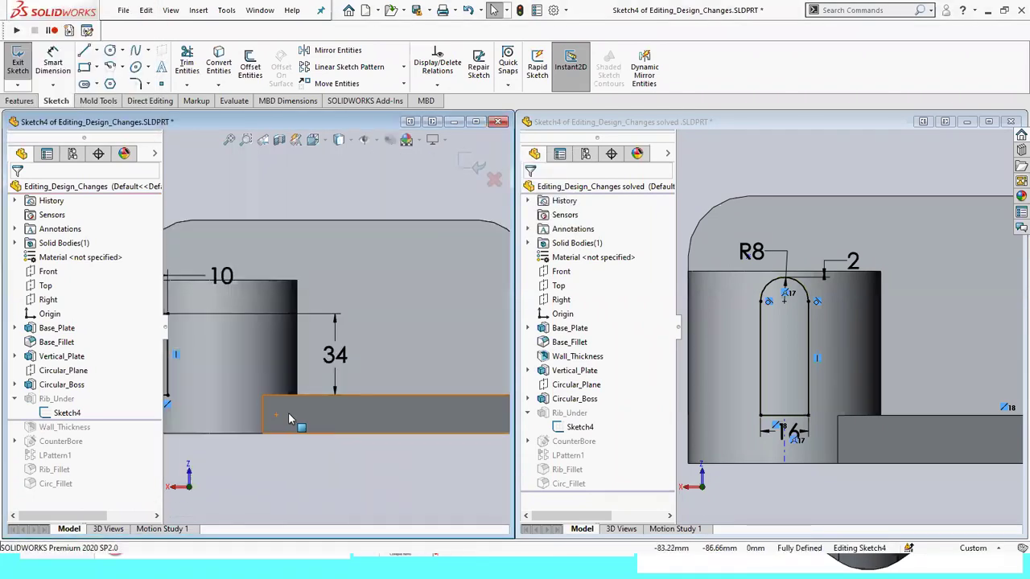
scroll(211, 426, down, 1)
scroll(256, 336, down, 1)
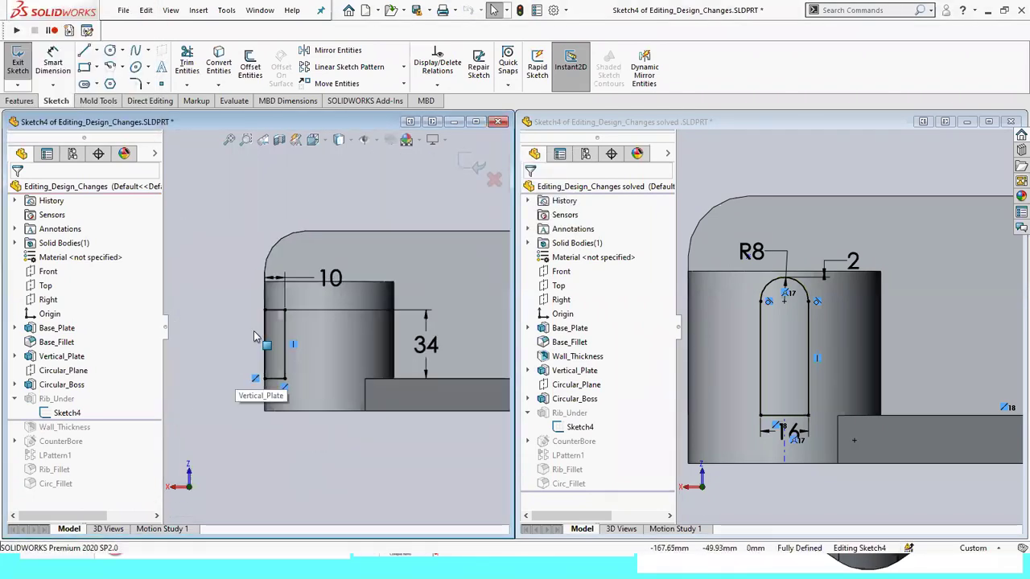
scroll(256, 336, down, 2)
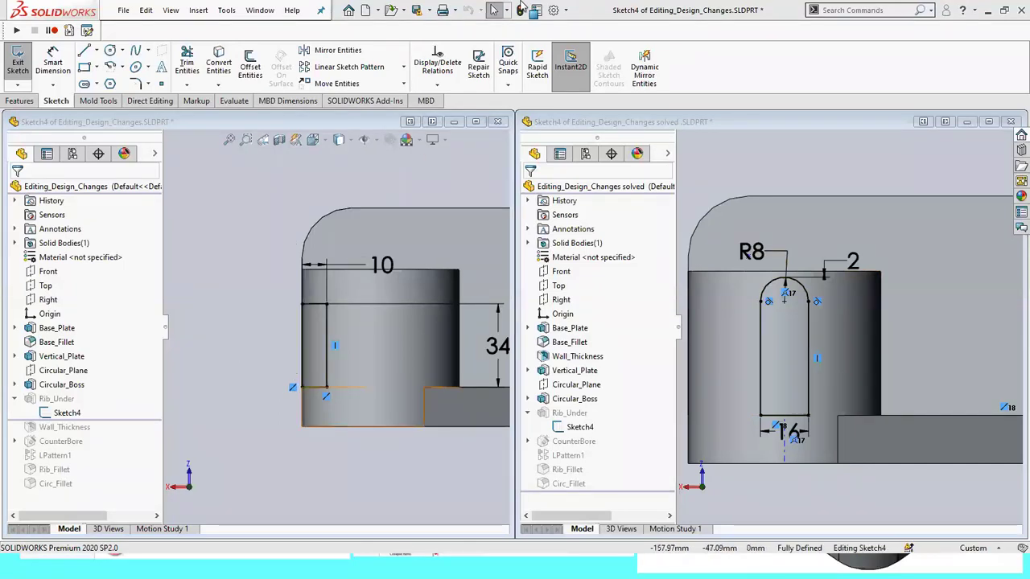
Delete the Collinear9 relation on the rib sketch's left line, leaving Sketch4 under defined.
click(437, 63)
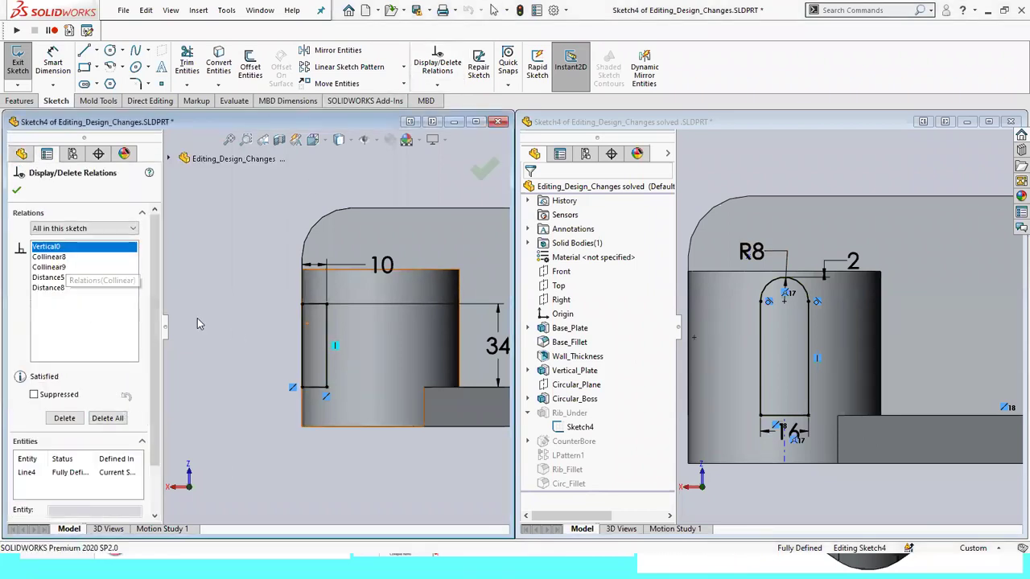
click(50, 257)
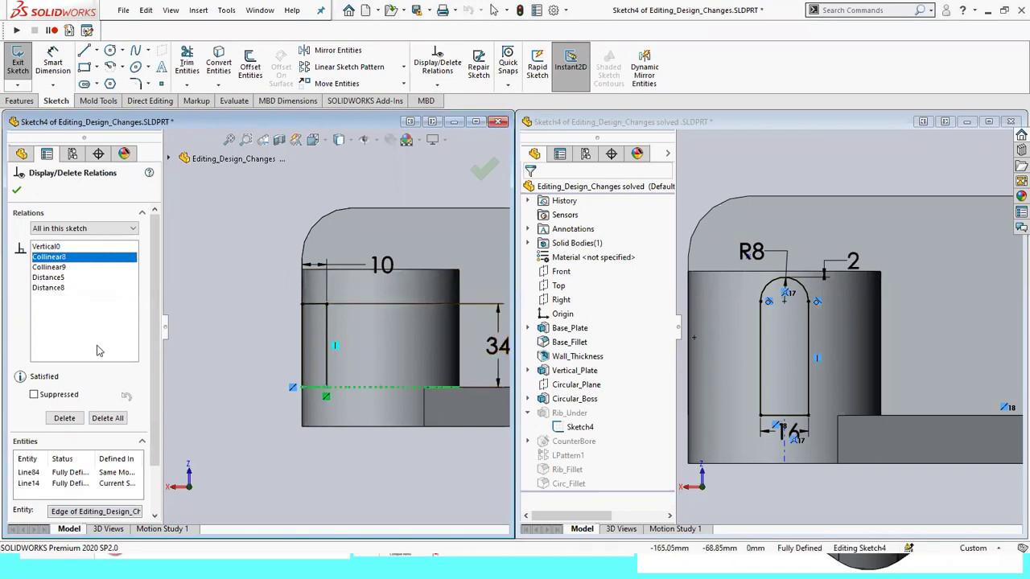
click(45, 267)
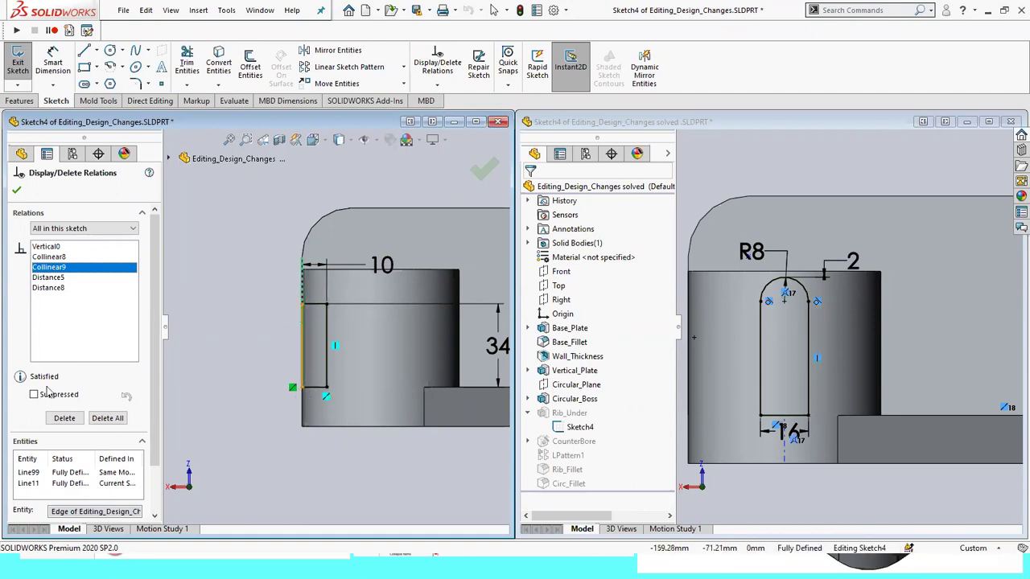
click(50, 420)
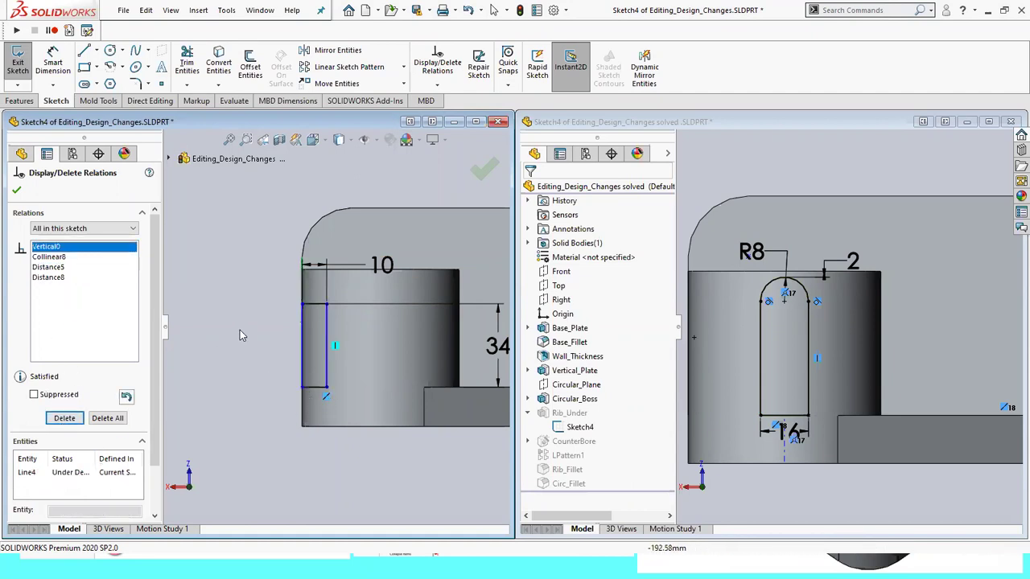
click(304, 333)
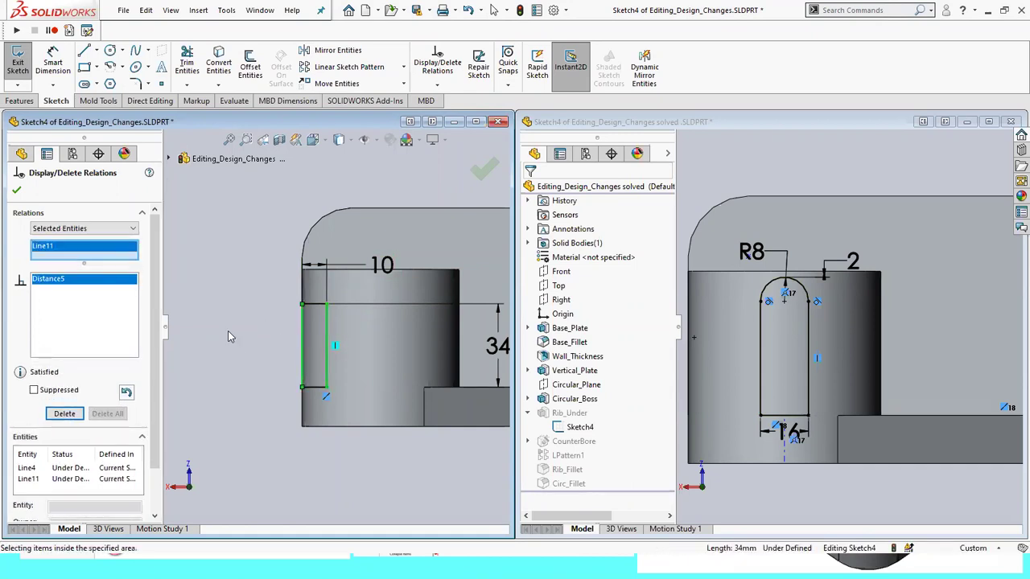
click(17, 191)
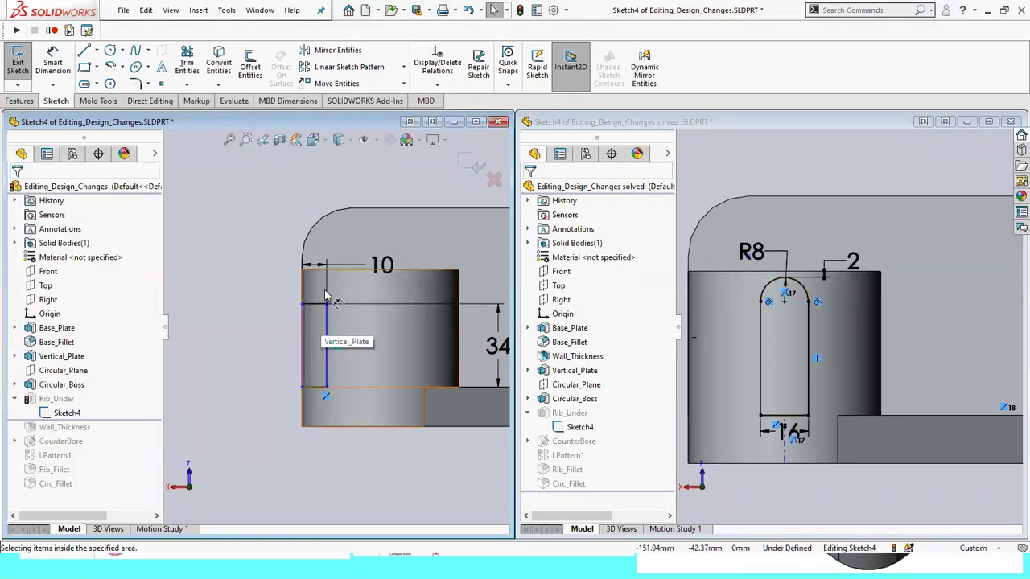
Delete the 10 dimension and shift the rectangle's left line inward.
scroll(324, 286, down, 2)
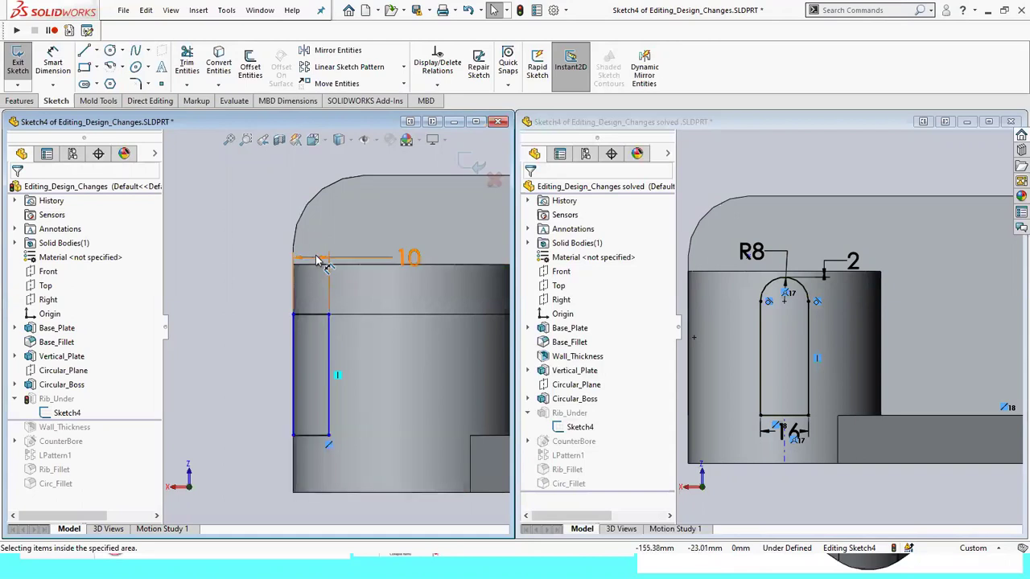
click(318, 258)
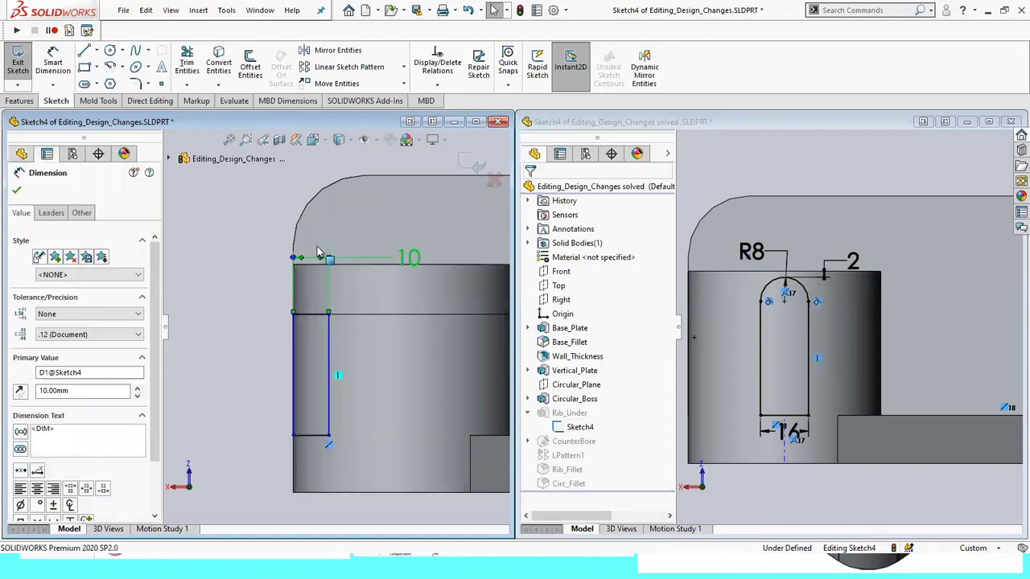
key(Delete)
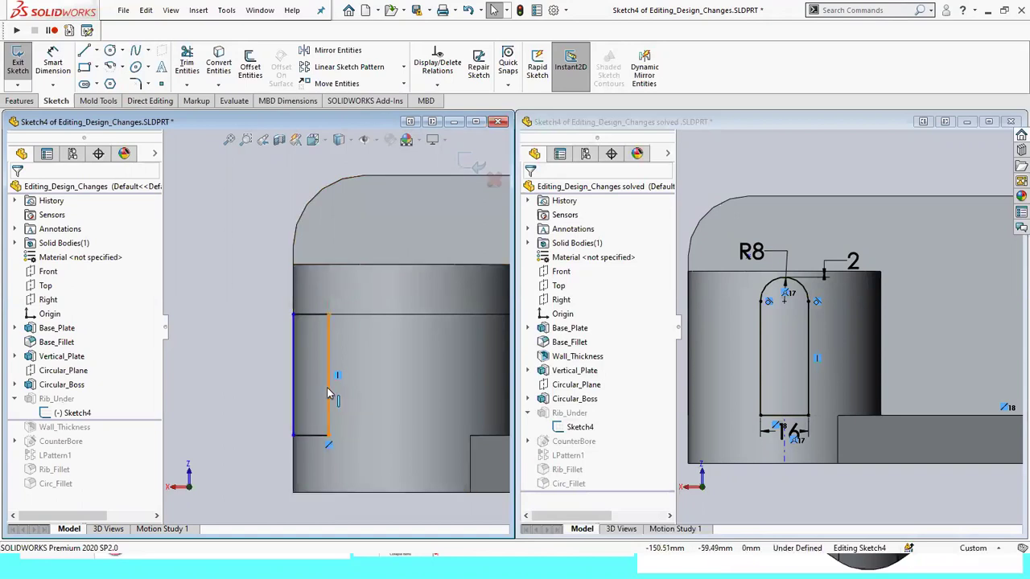
drag(329, 392, 354, 389)
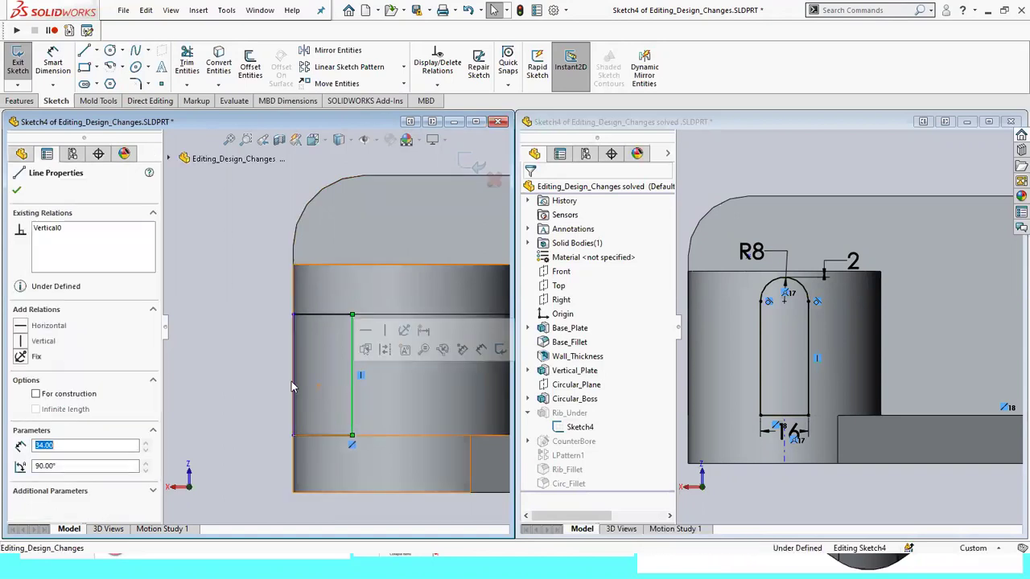
drag(292, 381, 322, 400)
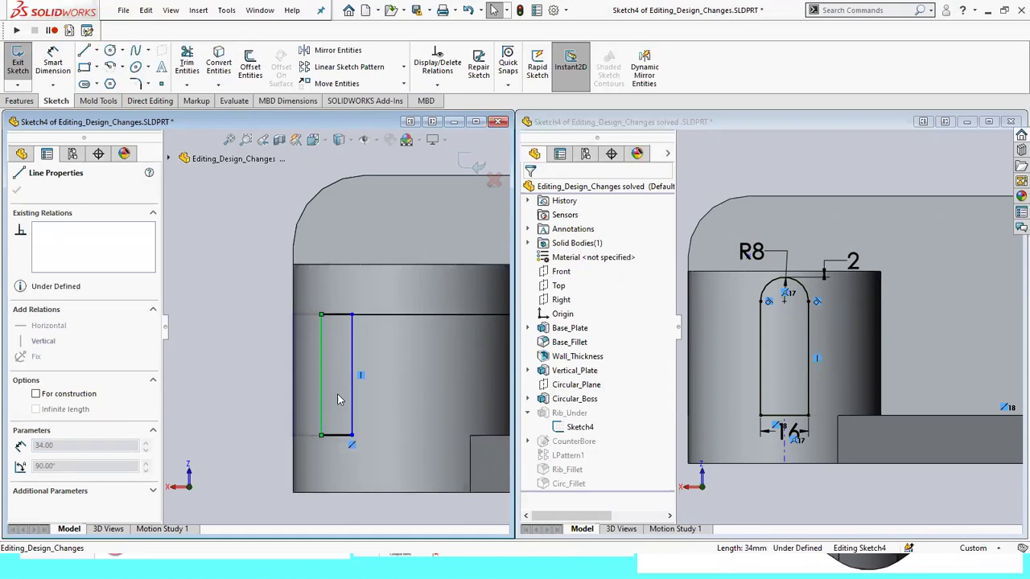
key(Escape)
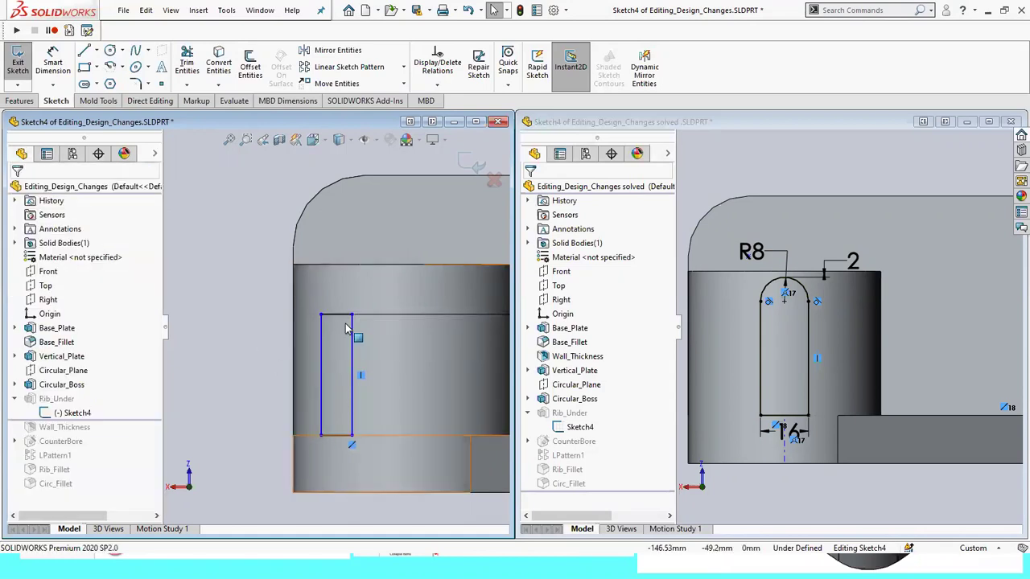
Delete the 34 dimension and move the rectangle's right edge.
scroll(346, 329, up, 4)
scroll(367, 341, down, 1)
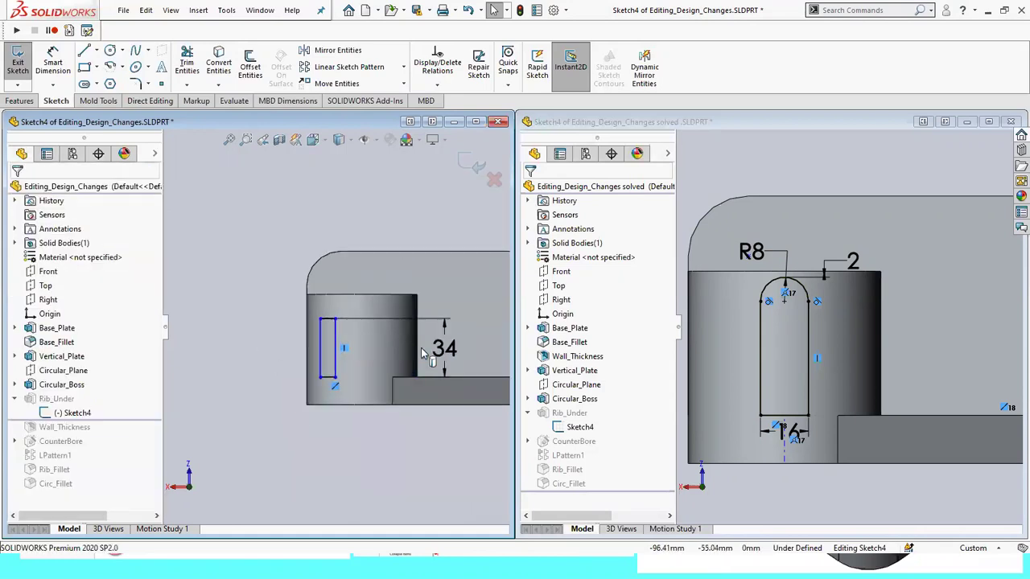
click(450, 324)
key(Delete)
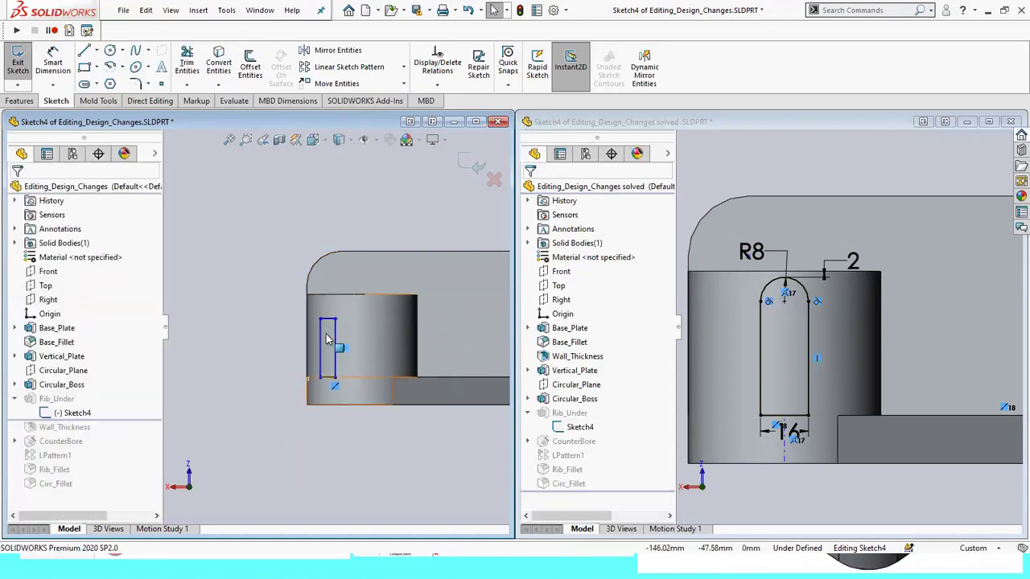
drag(361, 357, 358, 346)
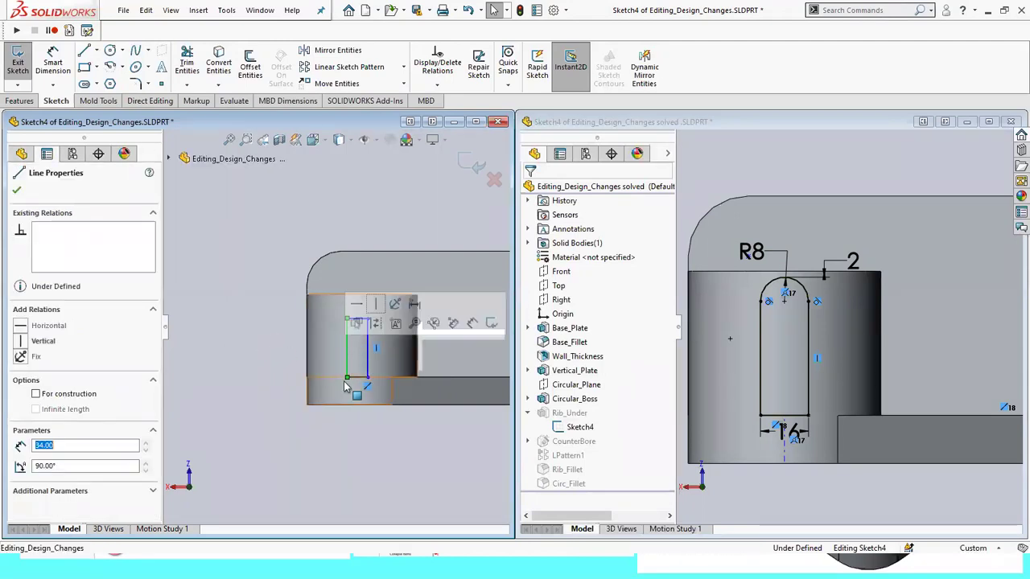
key(Escape)
scroll(385, 352, down, 2)
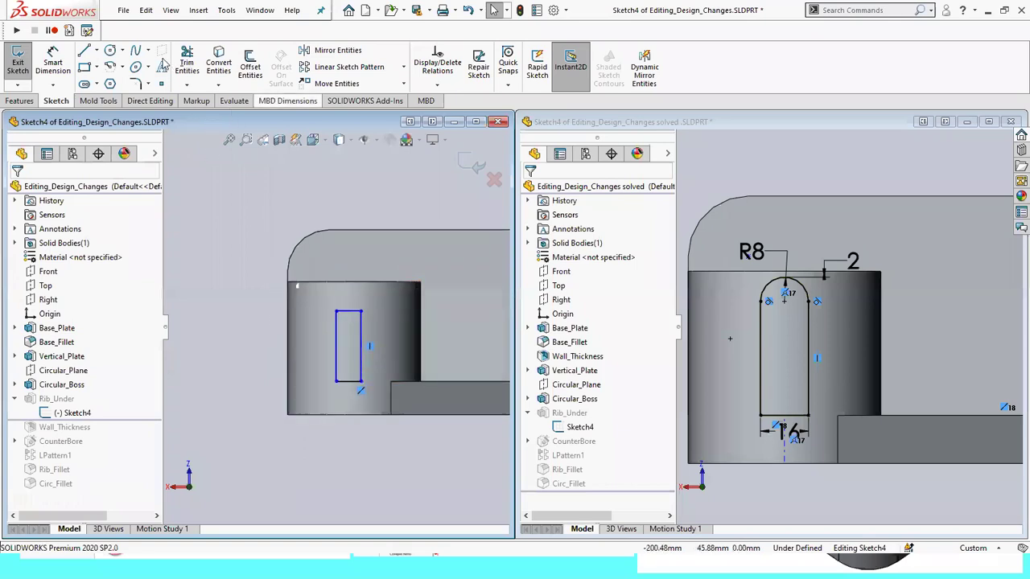
Draw a circle centred on the rectangle's top edge and trim it into a rounded slot end.
click(110, 50)
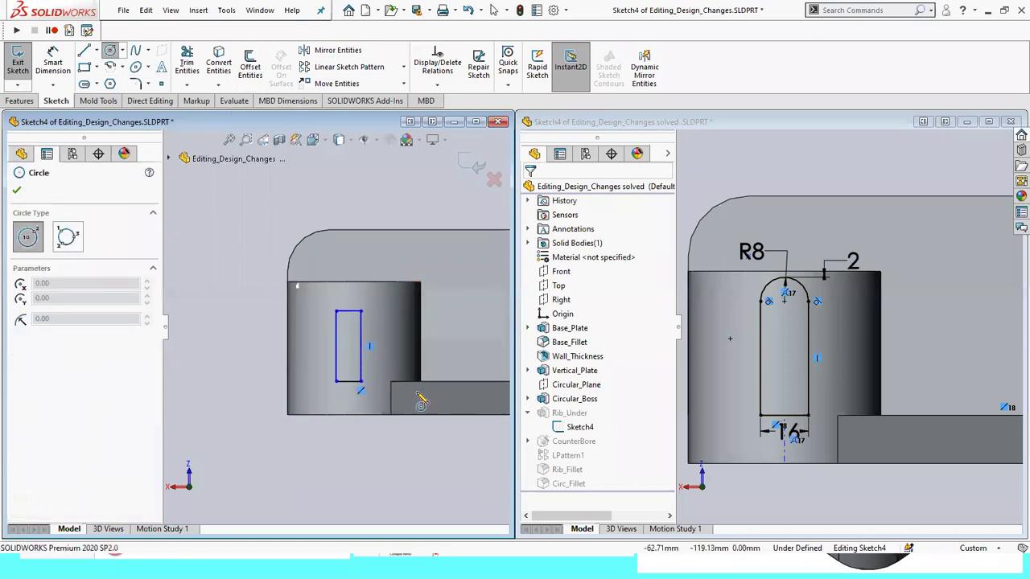
click(347, 310)
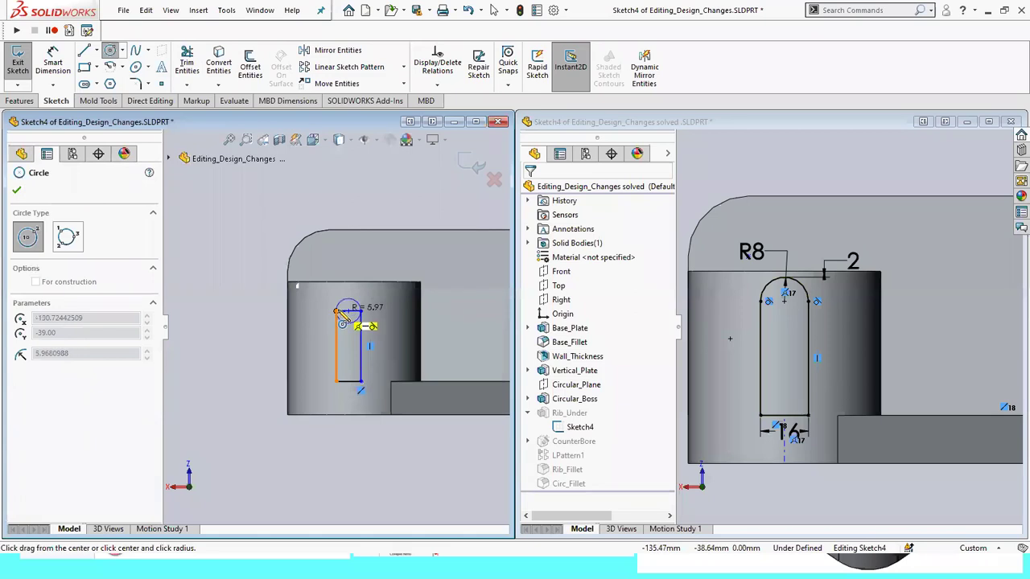
click(344, 325)
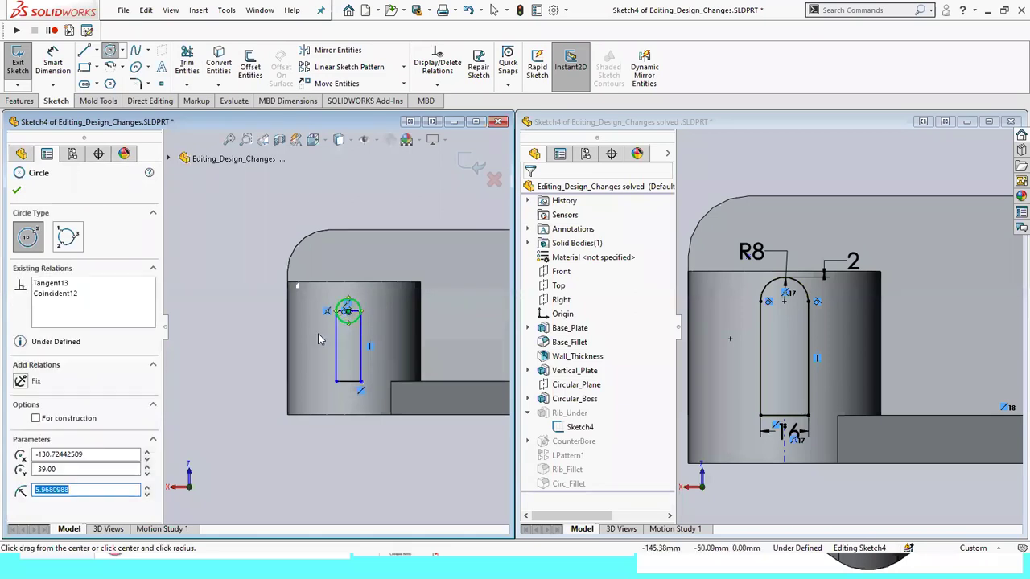
key(Escape)
right_drag(252, 242, 209, 293)
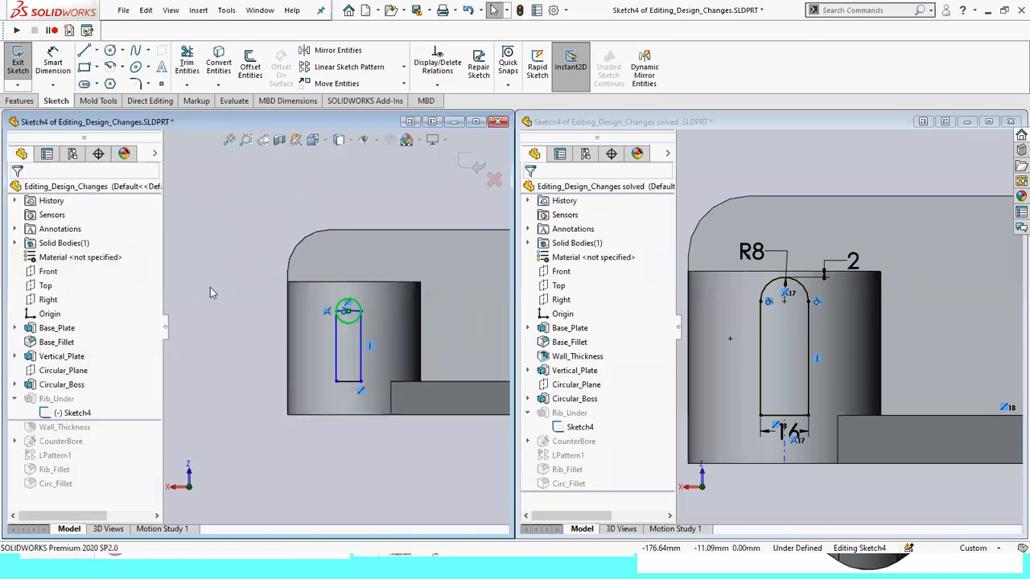
scroll(440, 348, down, 3)
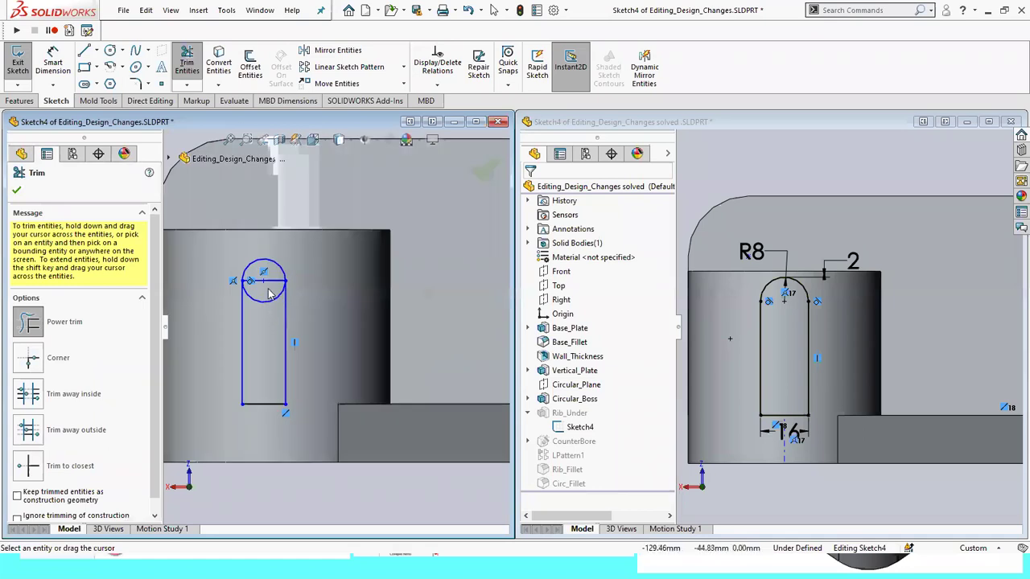
scroll(300, 344, up, 4)
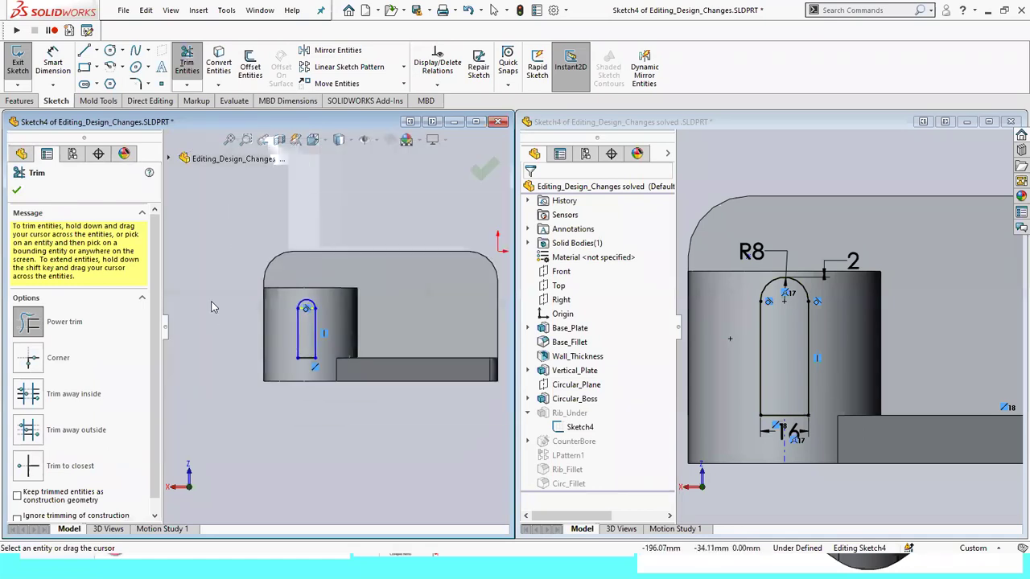
scroll(280, 335, down, 2)
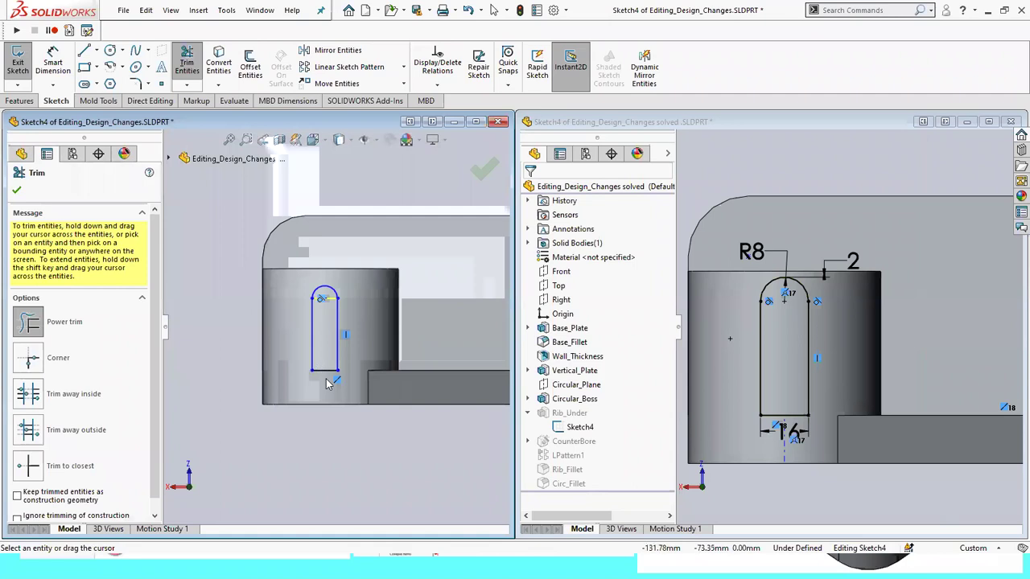
right_drag(227, 305, 233, 266)
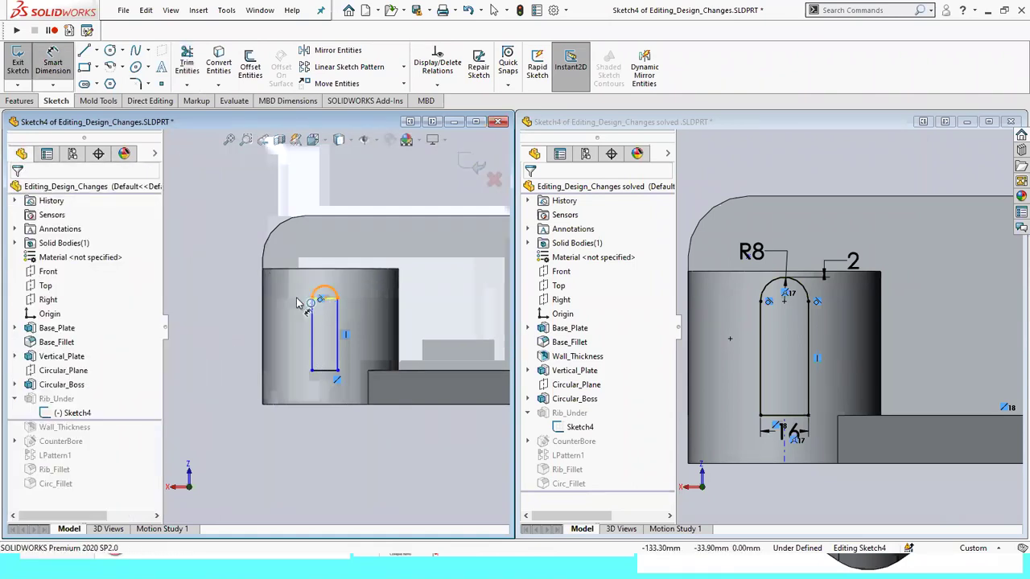
Dimension the slot's top arc to R8 and its bottom line to a 16 width.
click(321, 293)
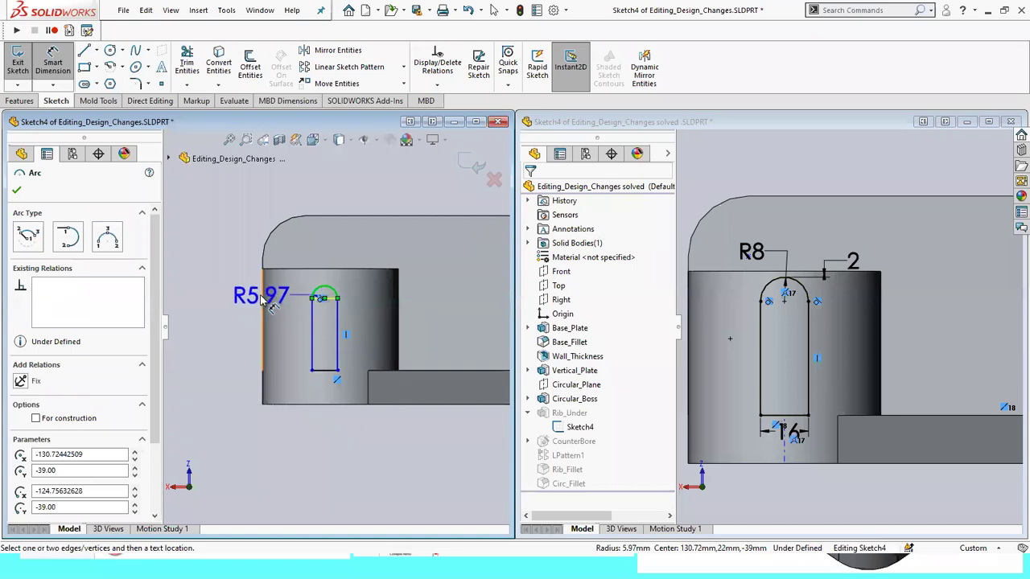
click(265, 298)
double_click(266, 296)
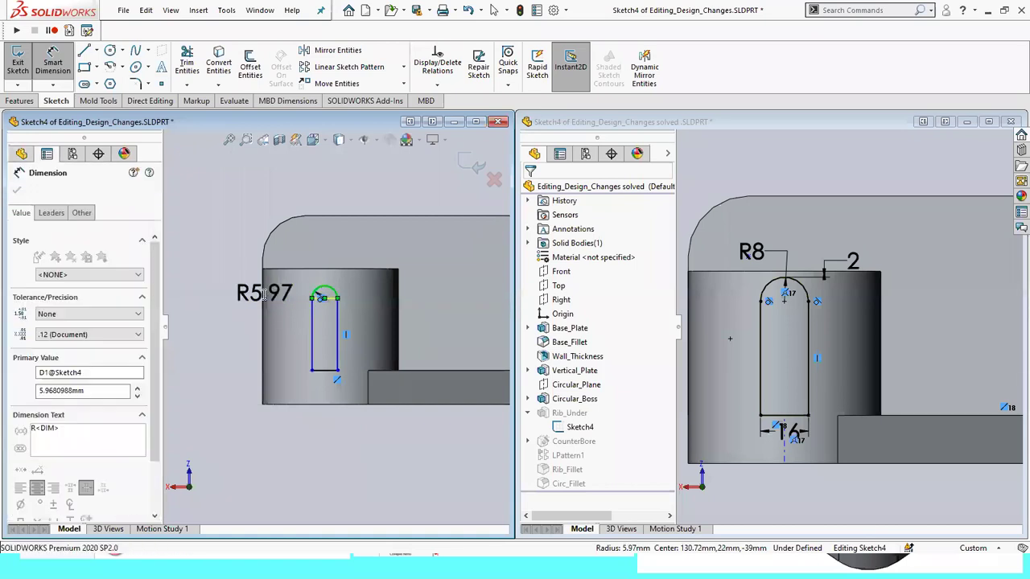
text(8)
key(Return)
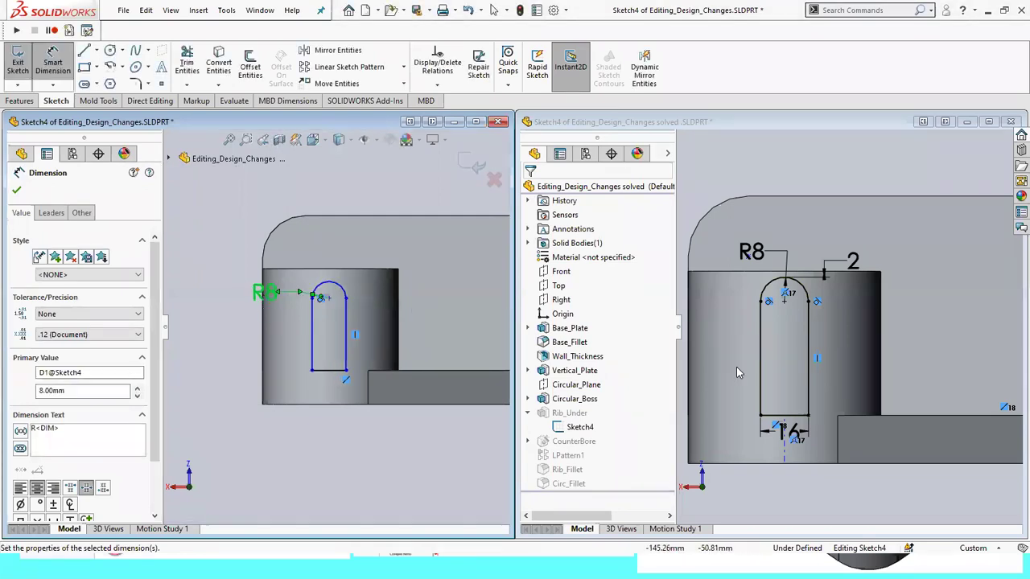
click(329, 372)
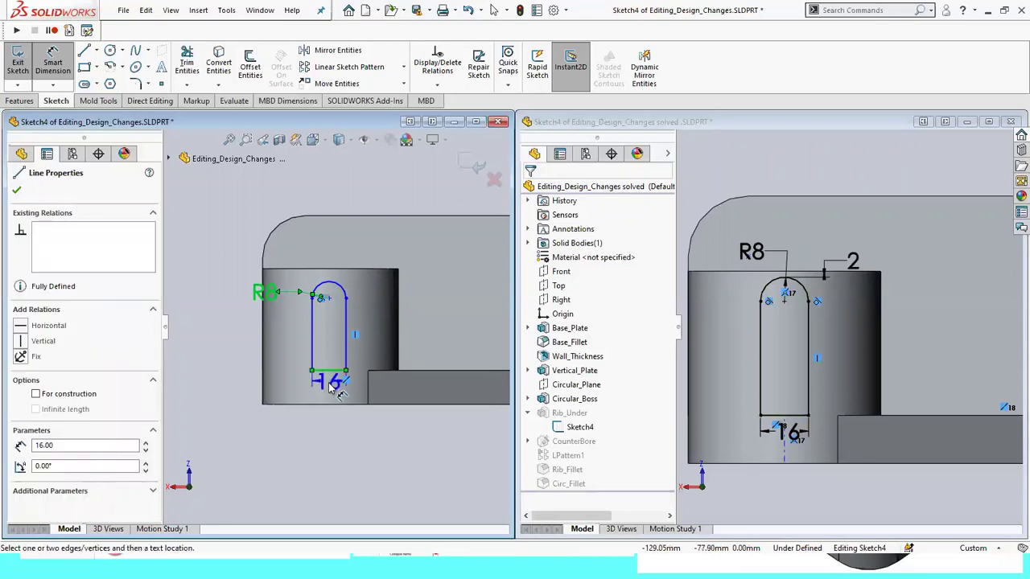
click(330, 387)
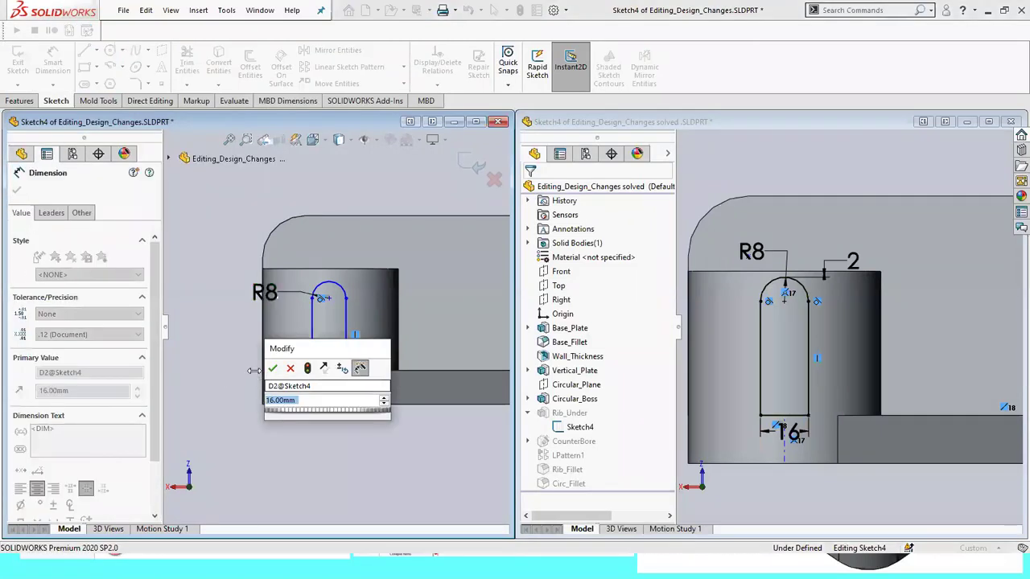
key(Return)
key(Escape)
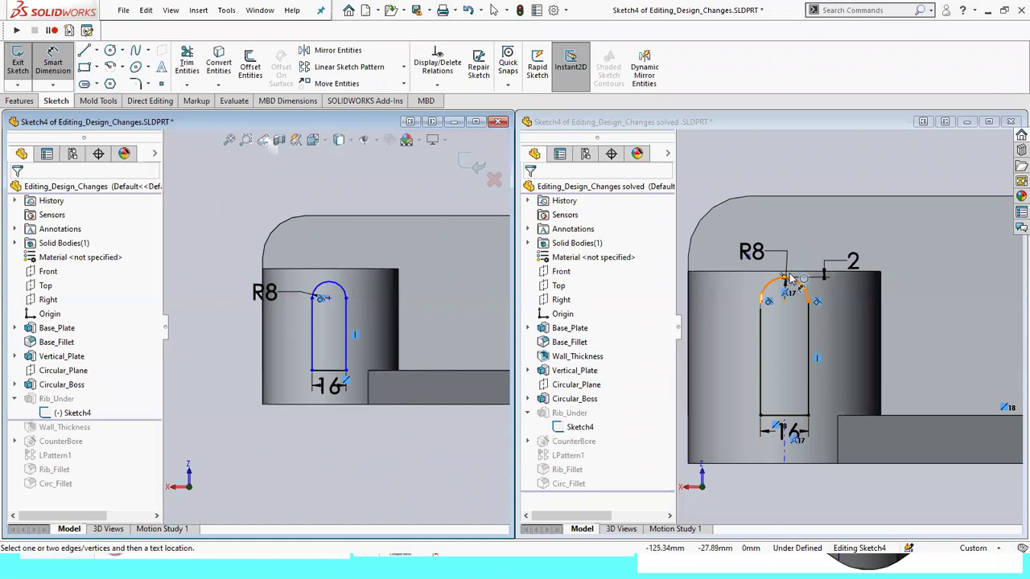
Dimension the arc to the boss's top edge, measured from the arc's top with Min arc condition.
click(329, 284)
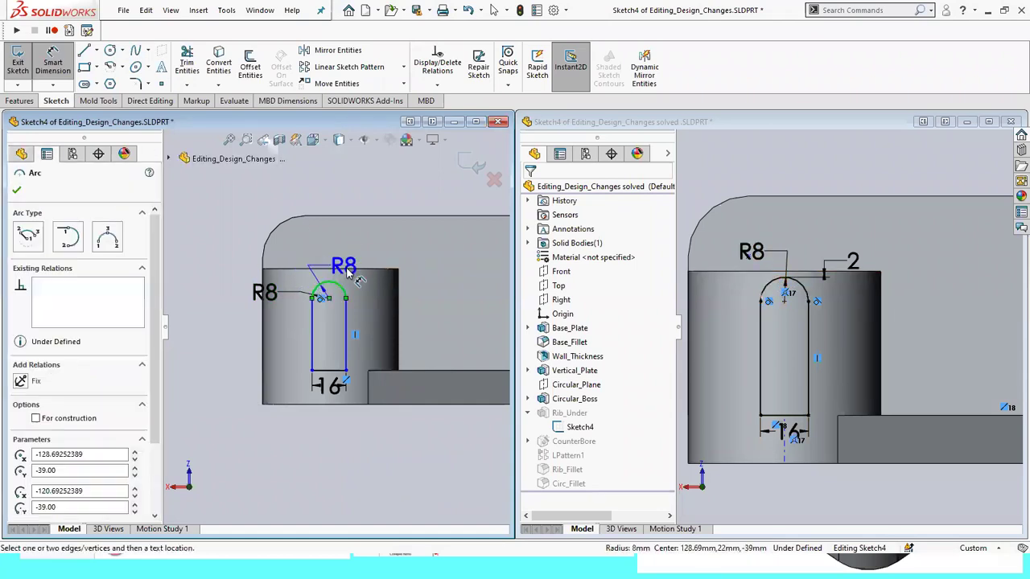
click(348, 268)
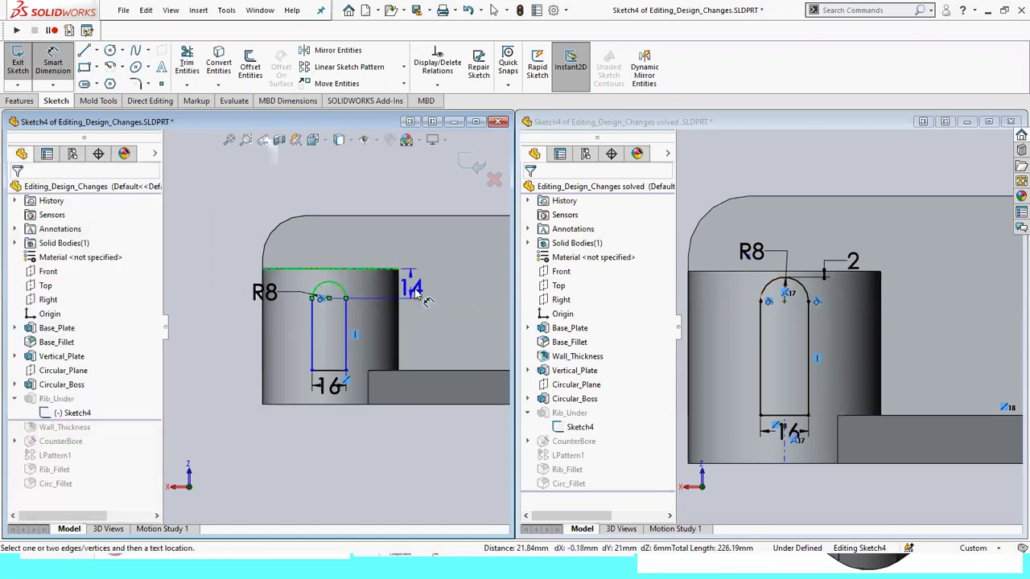
click(462, 291)
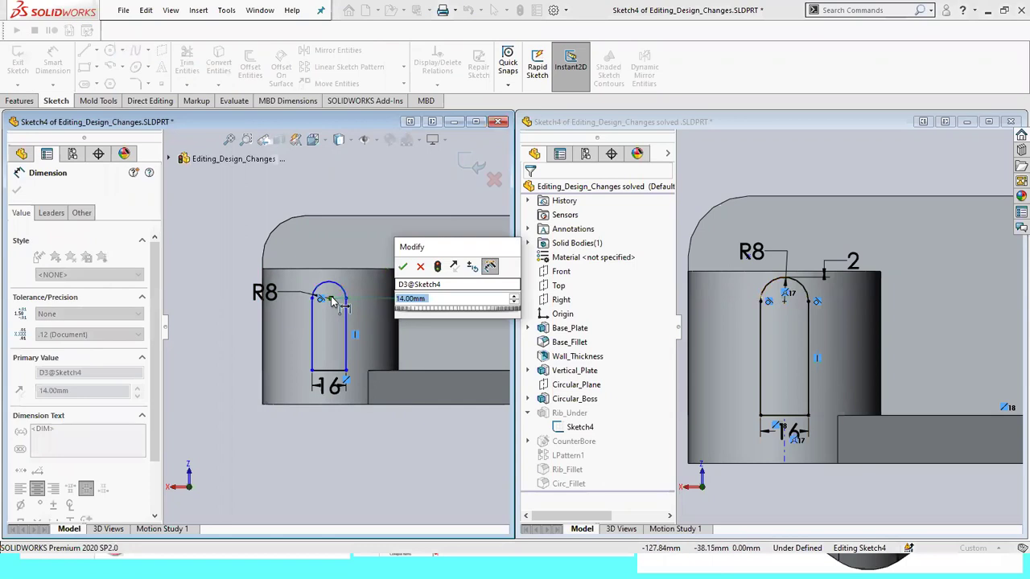
click(402, 266)
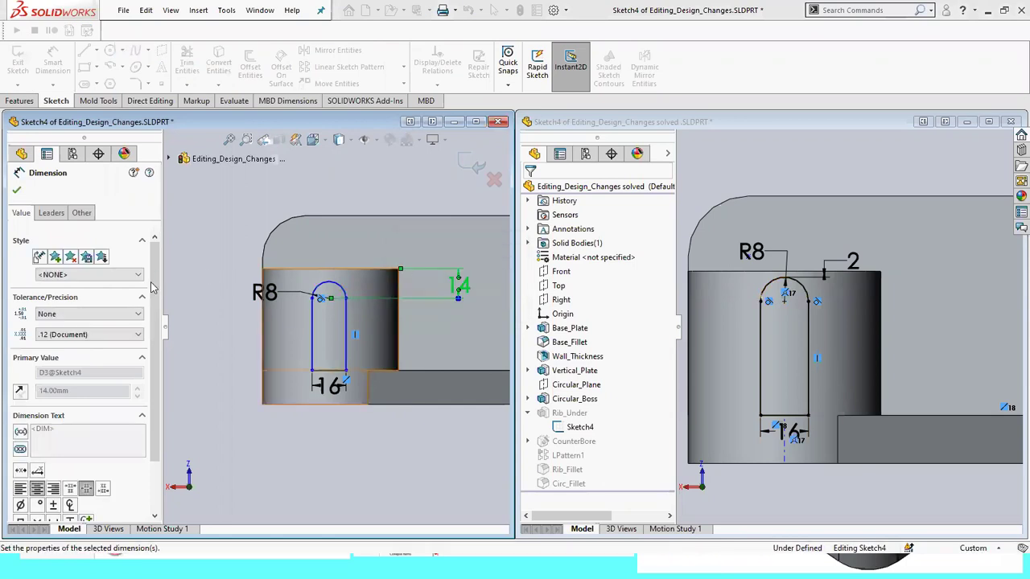
click(50, 213)
click(52, 213)
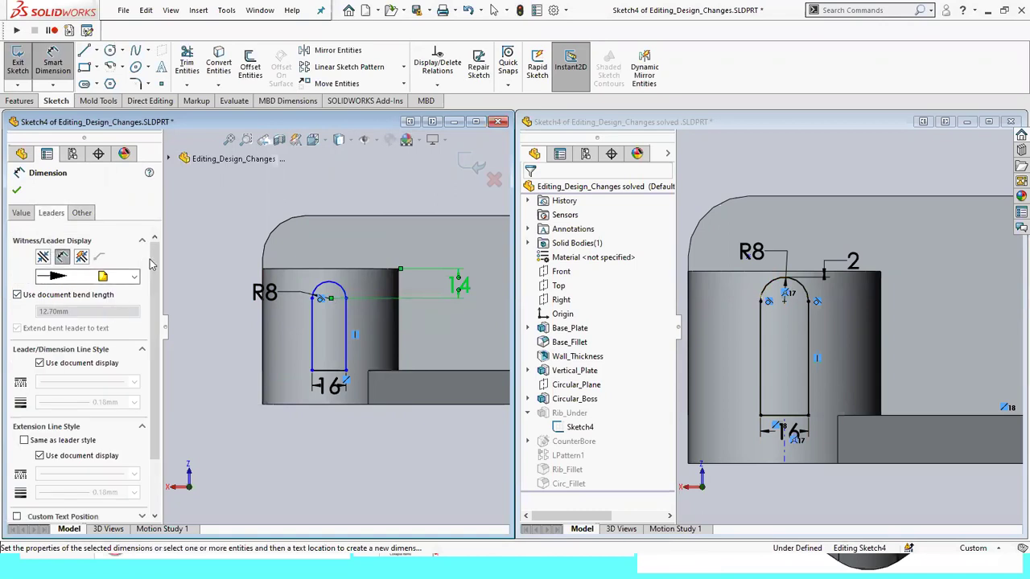
scroll(138, 434, down, 5)
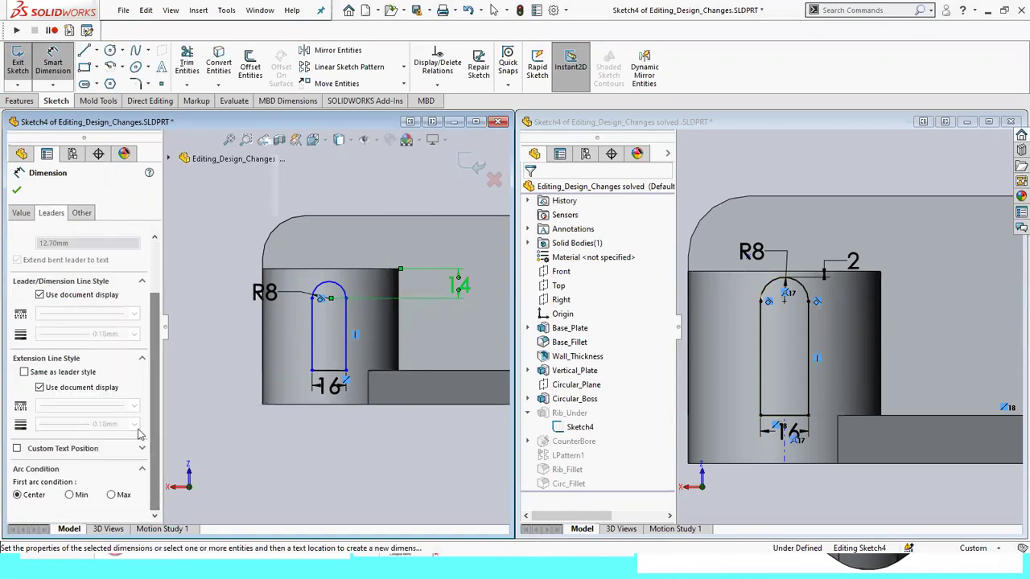
click(70, 496)
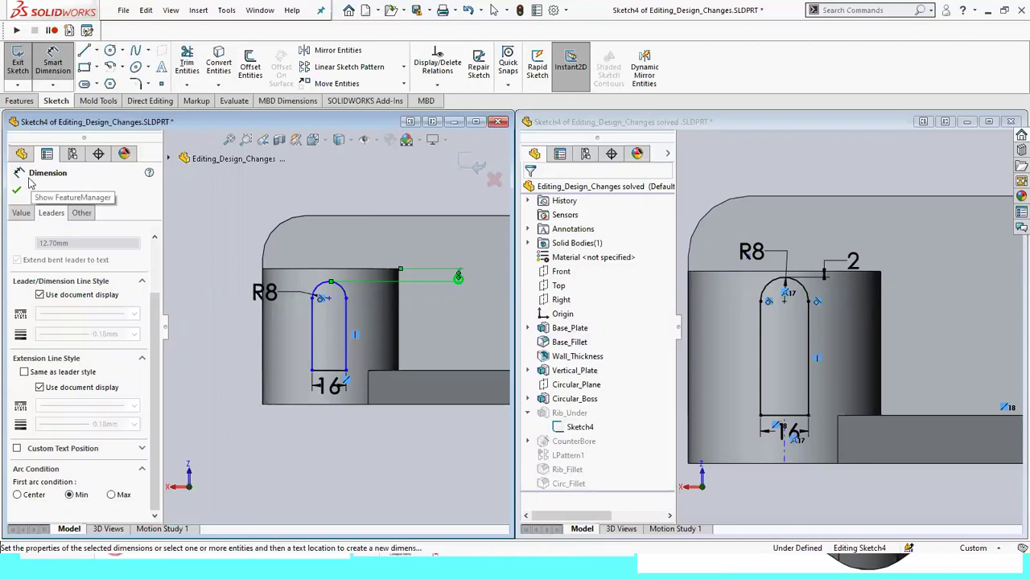
click(18, 191)
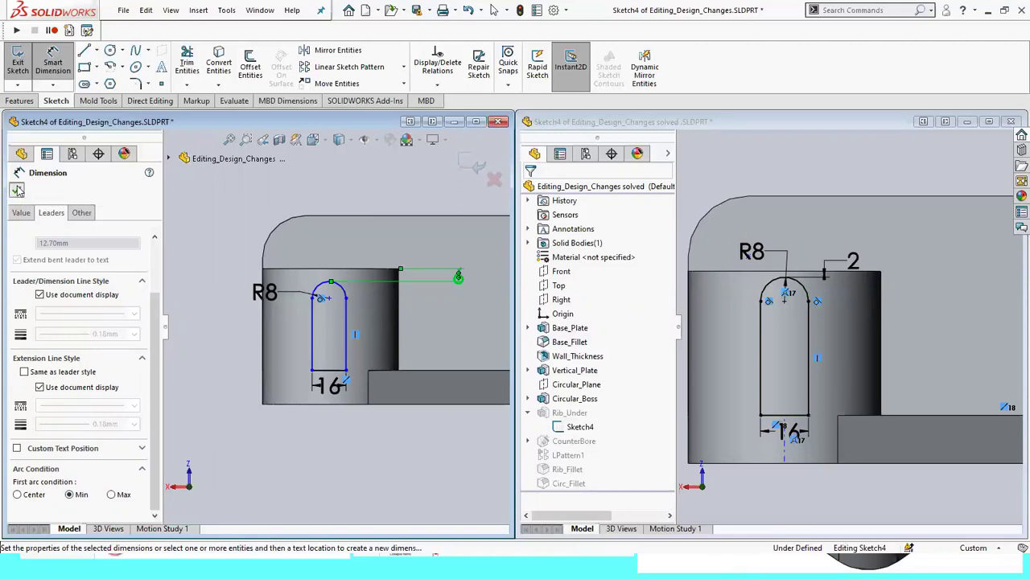
Change that arc-to-edge distance to 2 mm.
click(459, 276)
click(436, 274)
text(2)
key(Return)
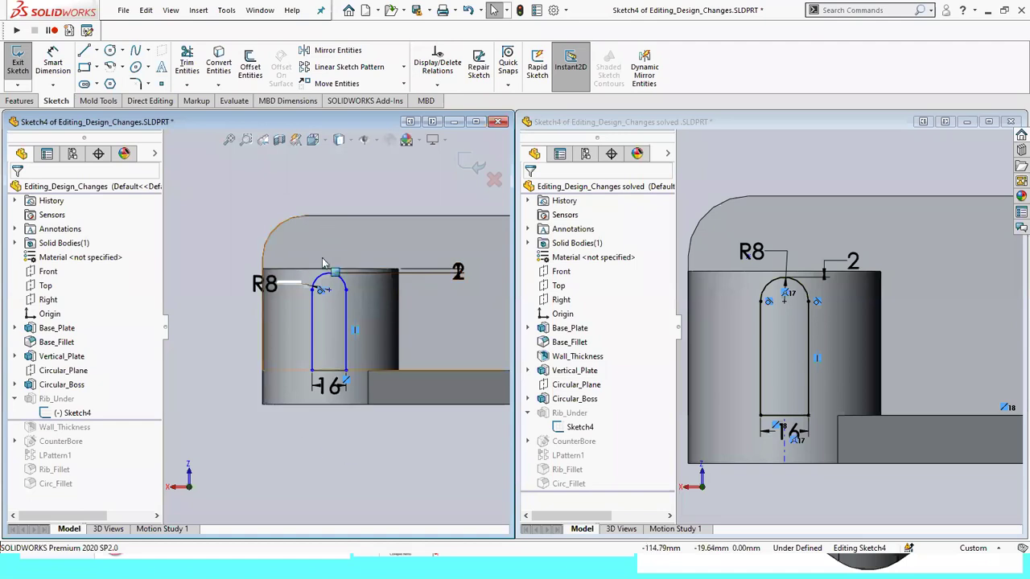
key(z)
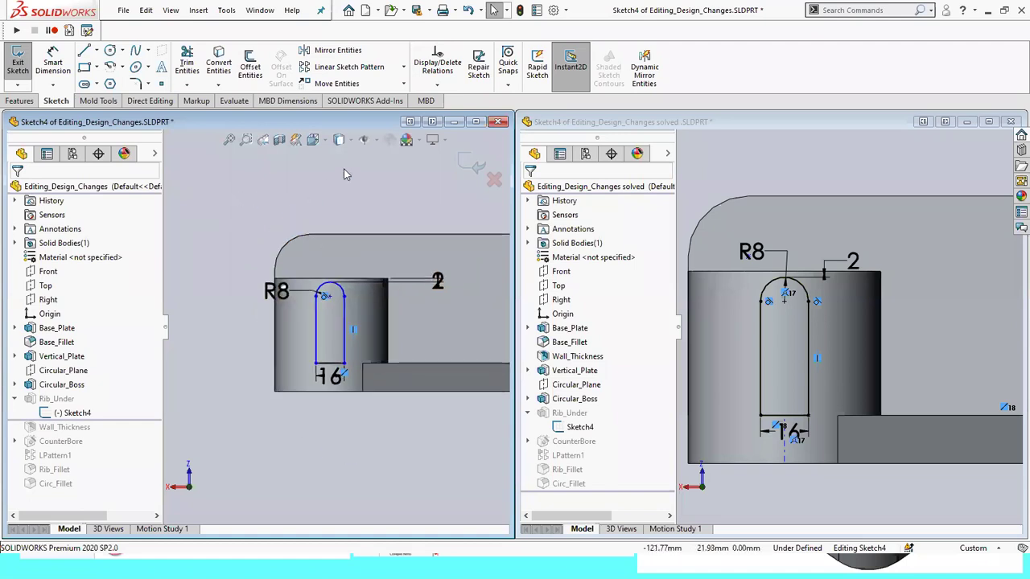
click(375, 141)
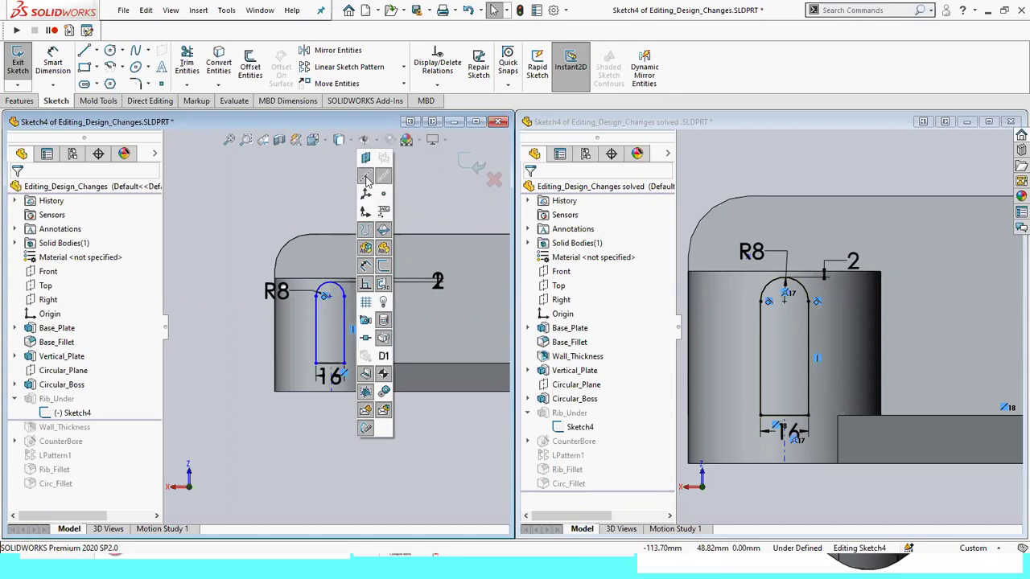
mouse_move(324, 426)
middle_down()
mouse_move(326, 302)
mouse_move(251, 253)
mouse_move(278, 351)
mouse_move(322, 378)
mouse_move(271, 442)
mouse_move(330, 369)
middle_up()
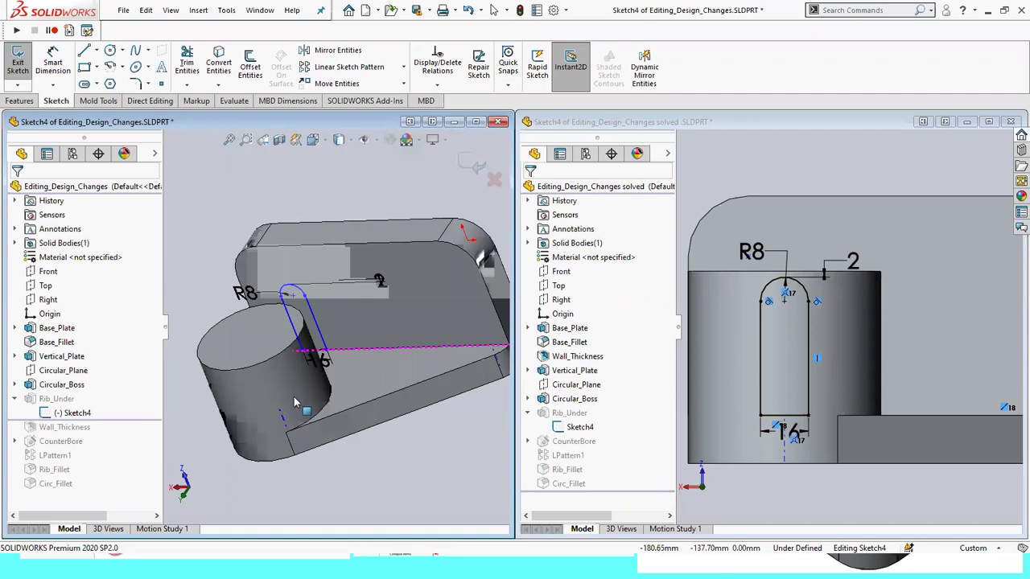
key(space)
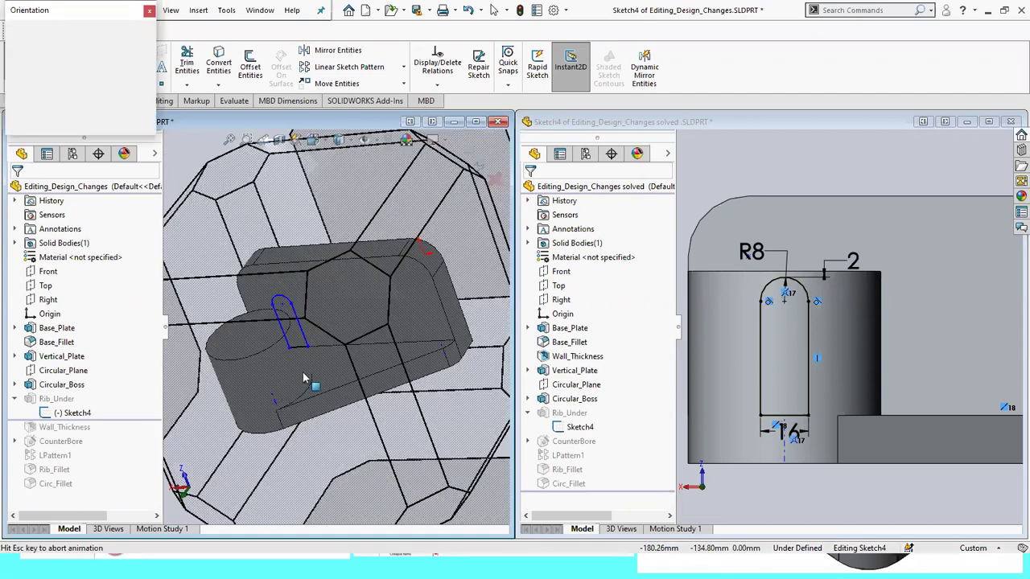
click(237, 300)
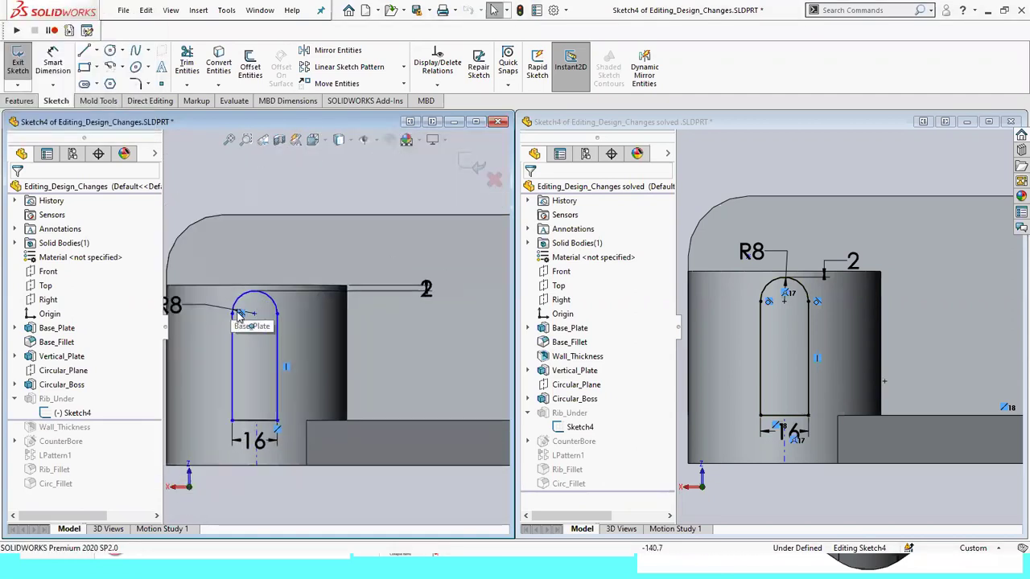
Make the slot arc's centre point coincident with the boss axis.
click(254, 315)
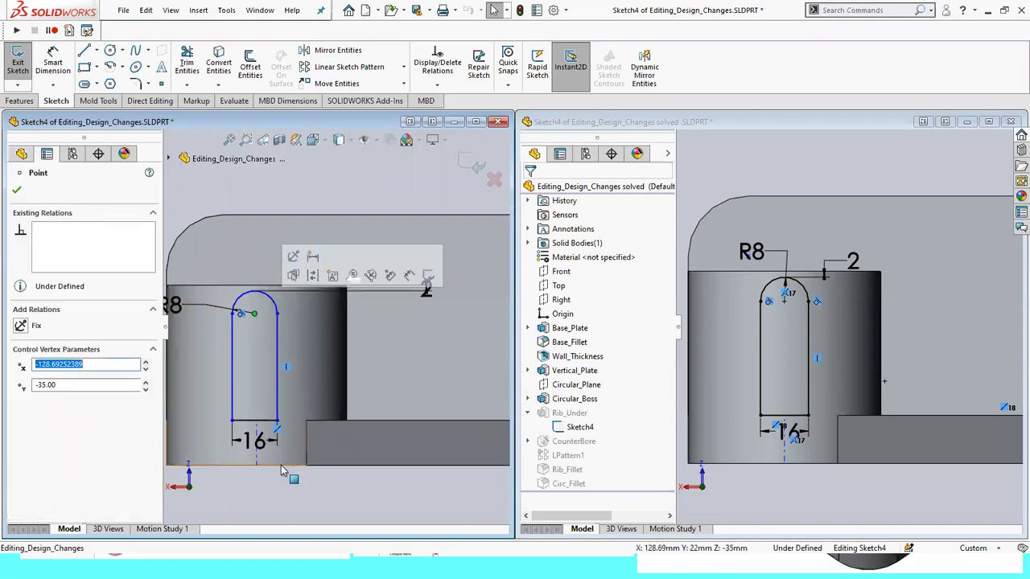
ctrl+click(258, 461)
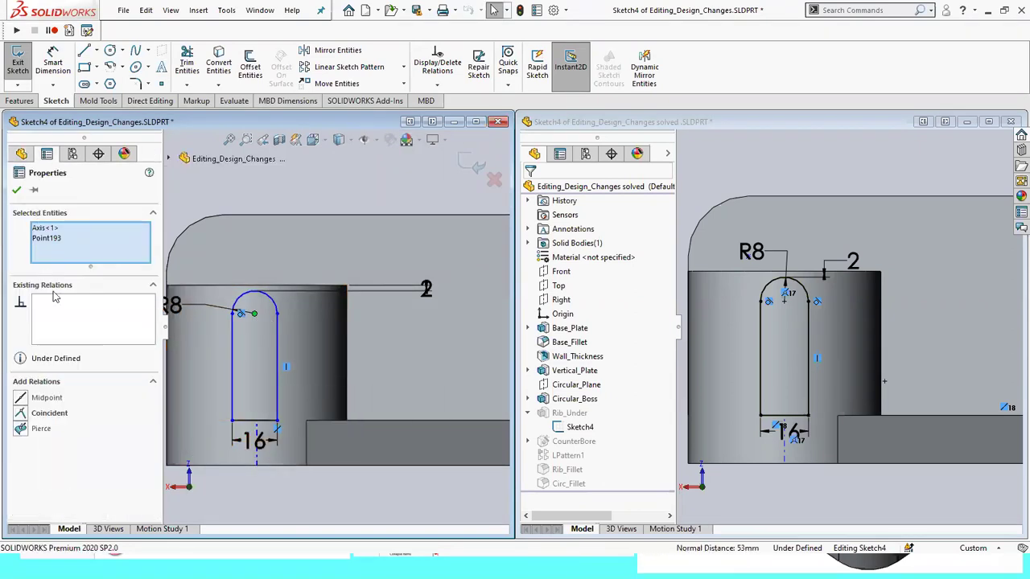
click(24, 413)
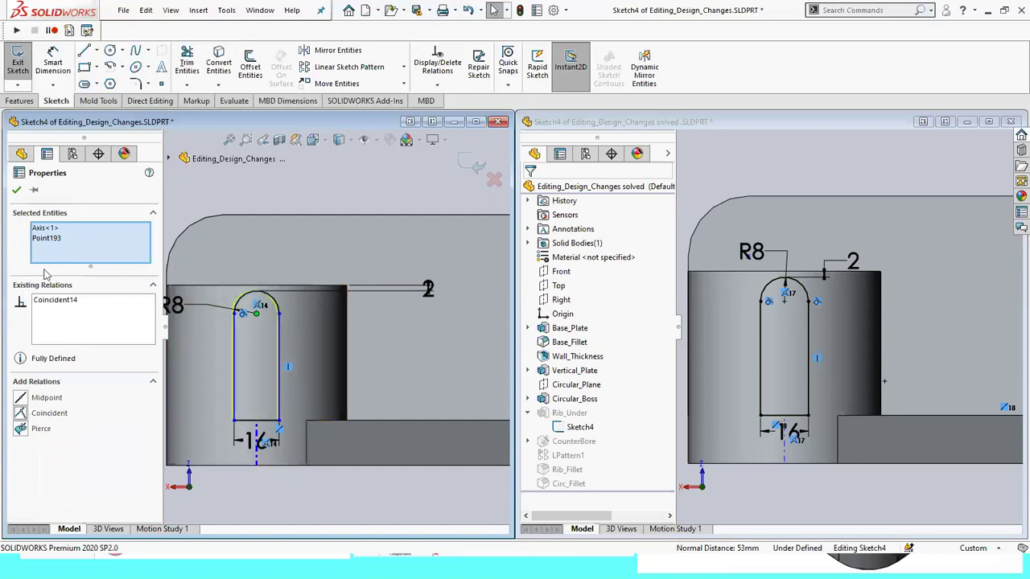
click(16, 191)
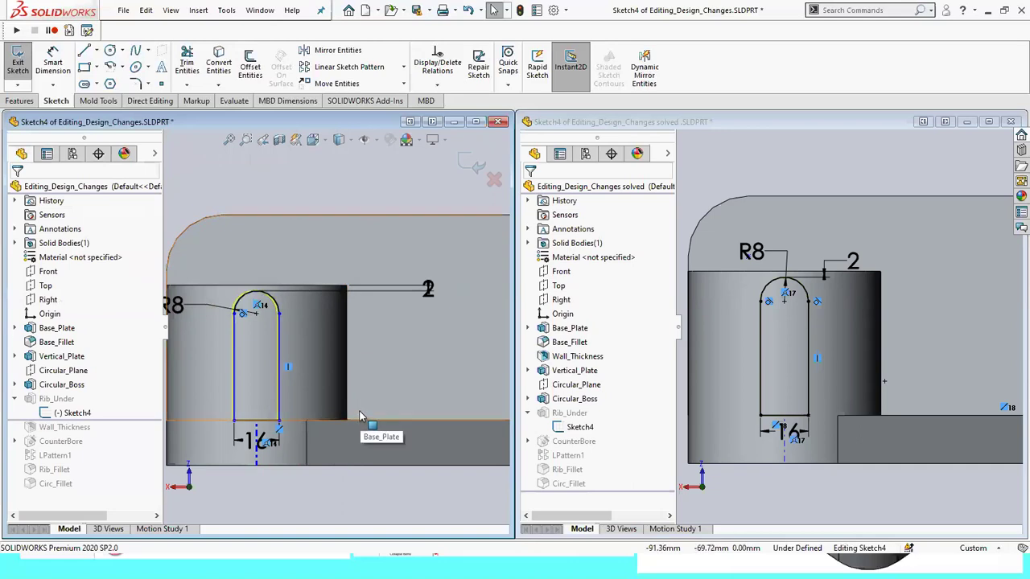
scroll(359, 417, up, 1)
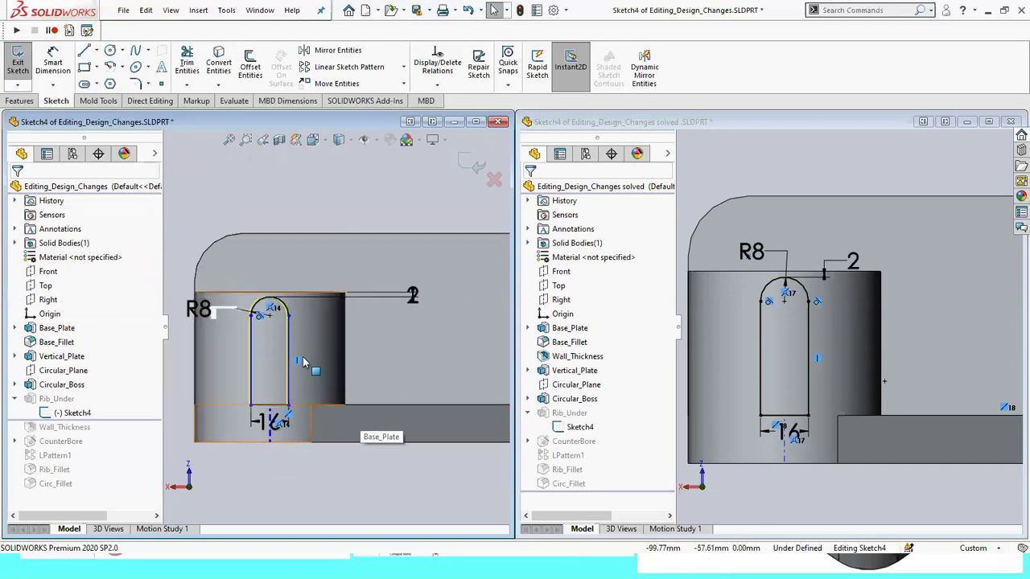
scroll(304, 362, up, 2)
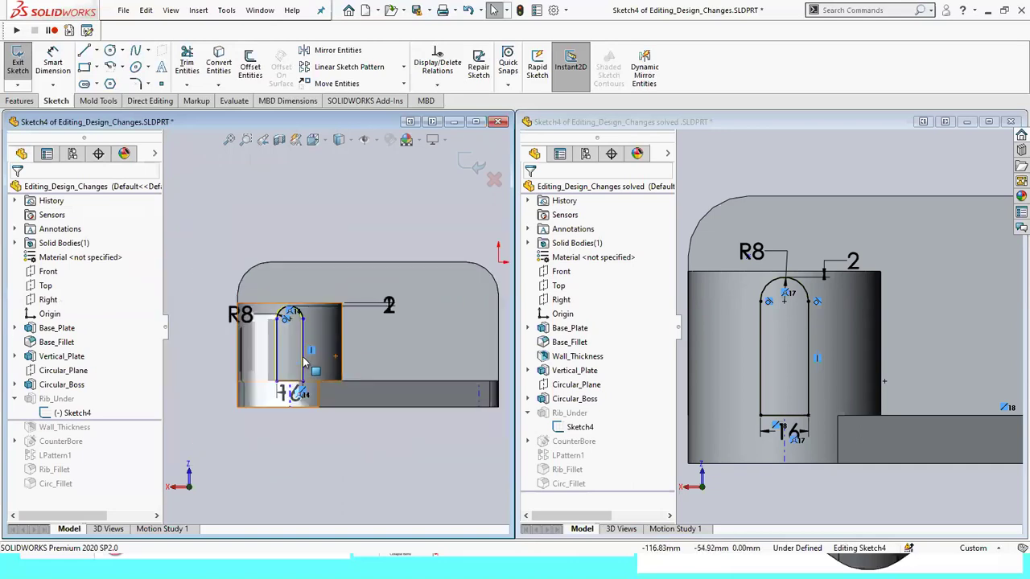
click(251, 313)
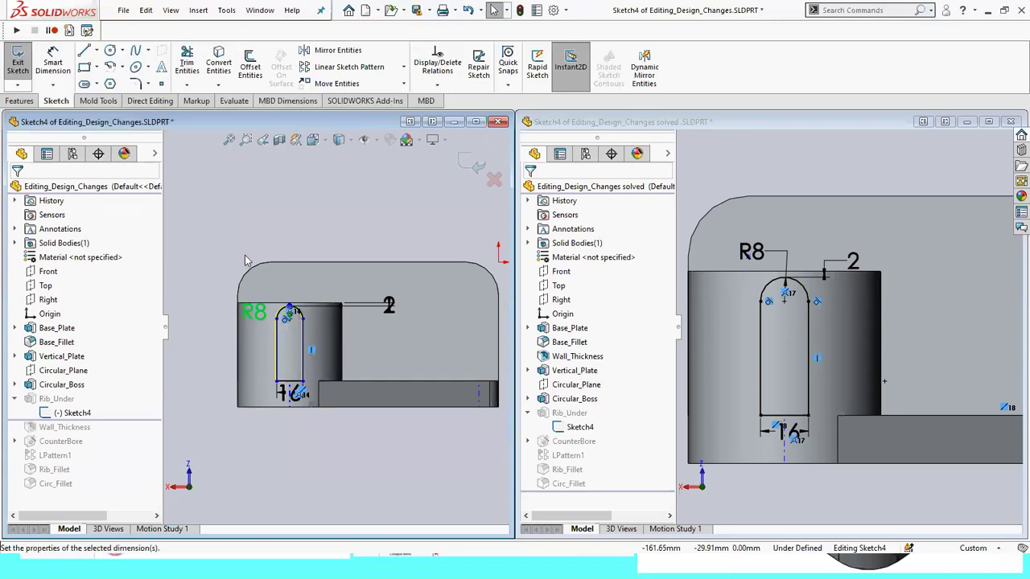
click(285, 222)
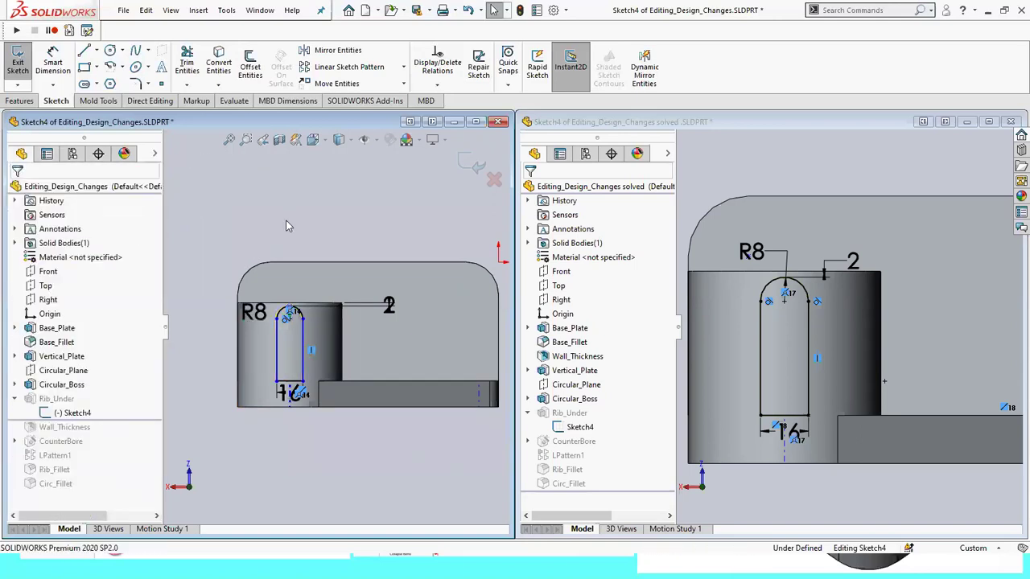
scroll(294, 413, down, 2)
scroll(370, 265, up, 1)
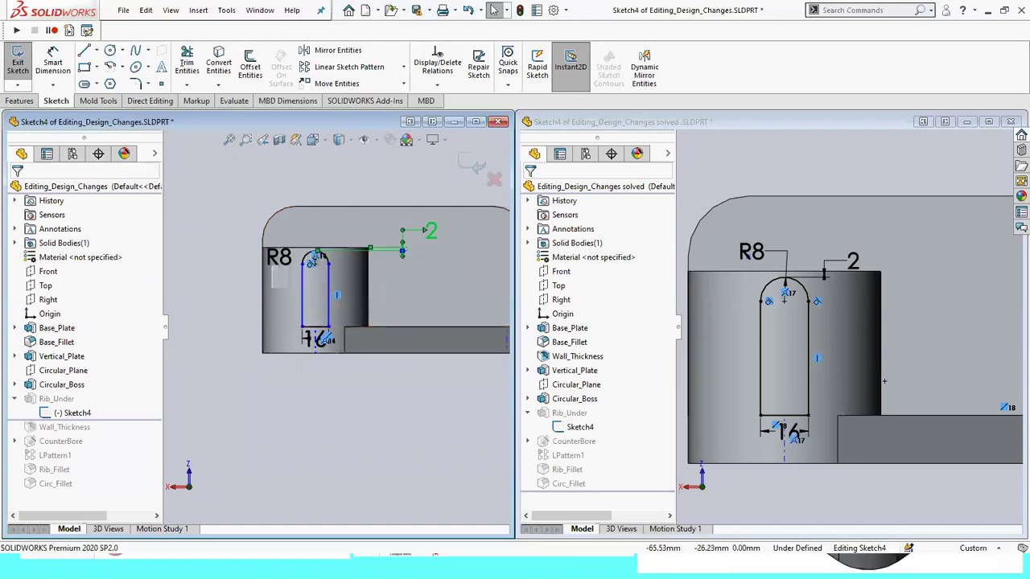
click(408, 236)
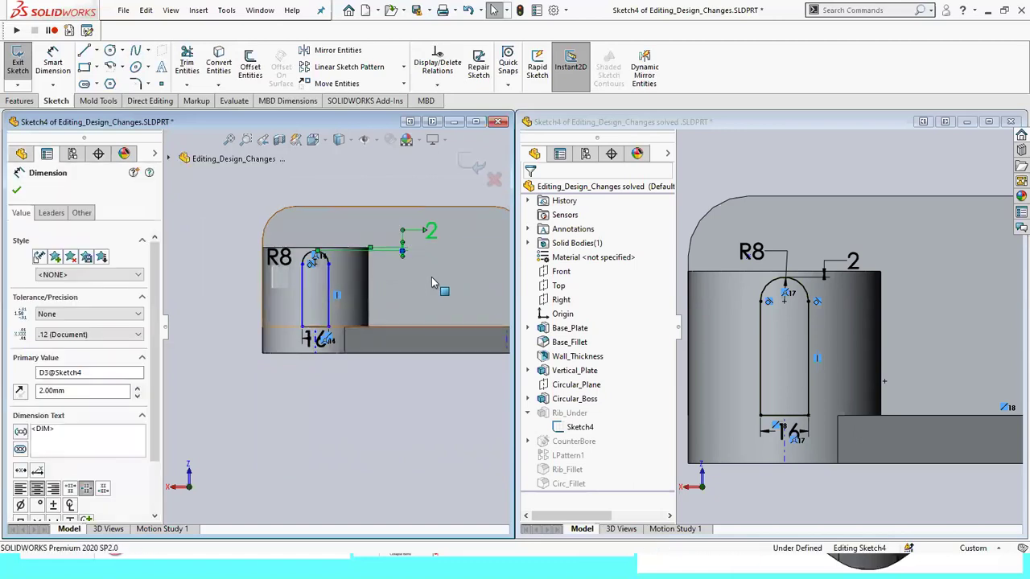
click(223, 295)
scroll(369, 294, down, 1)
scroll(374, 297, up, 1)
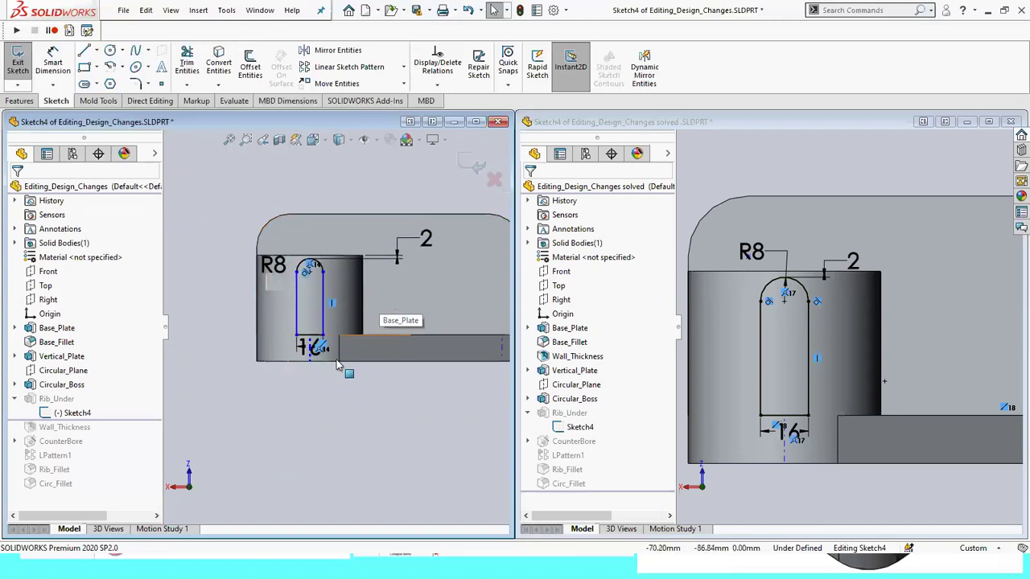
scroll(342, 346, down, 3)
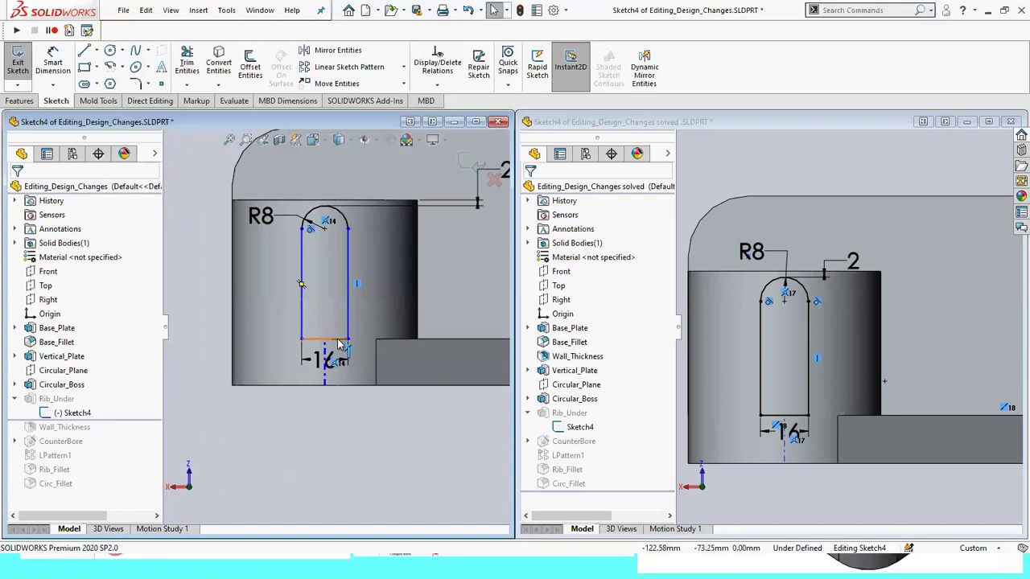
click(339, 335)
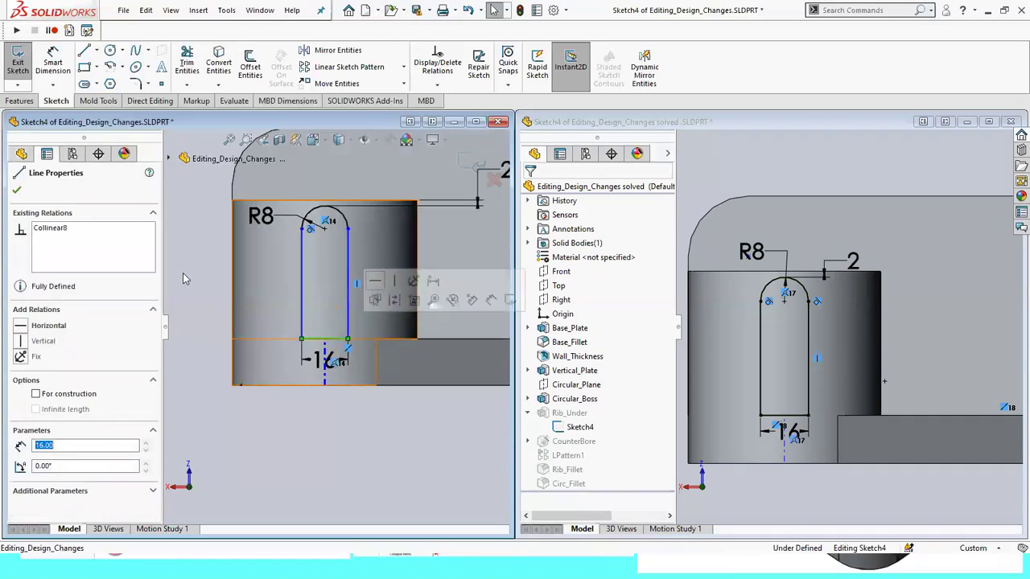
click(203, 278)
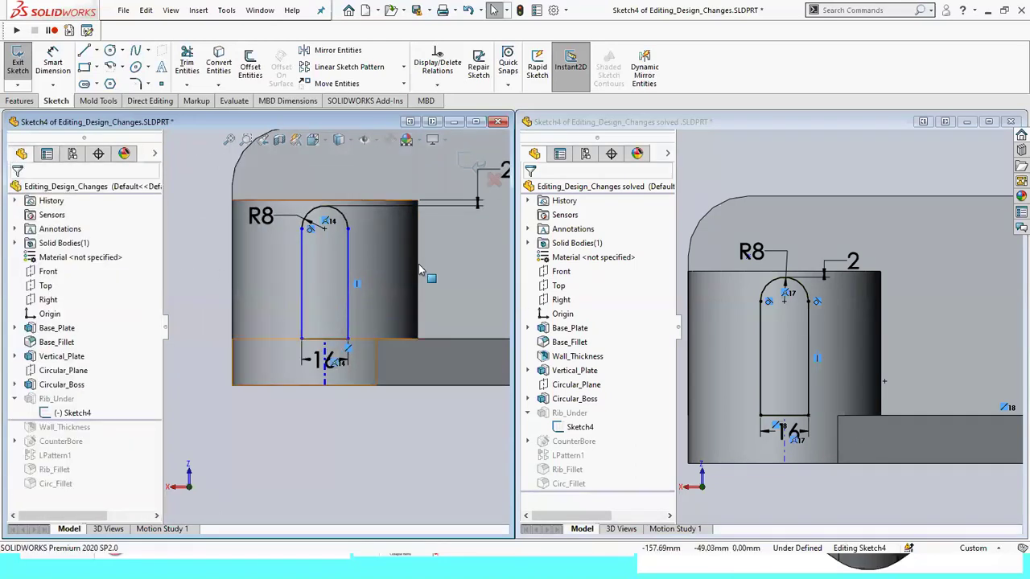
scroll(346, 310, up, 1)
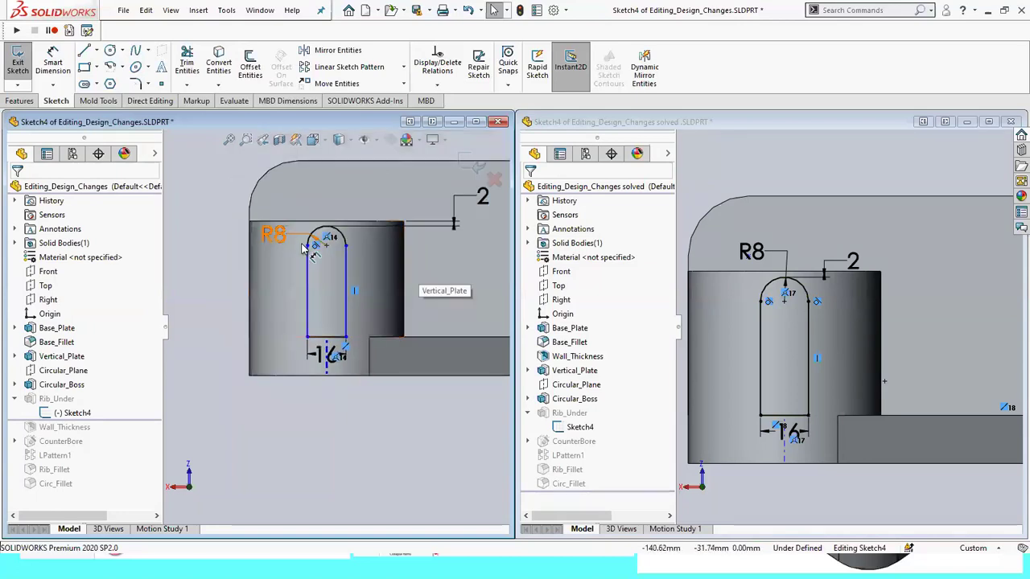
click(307, 247)
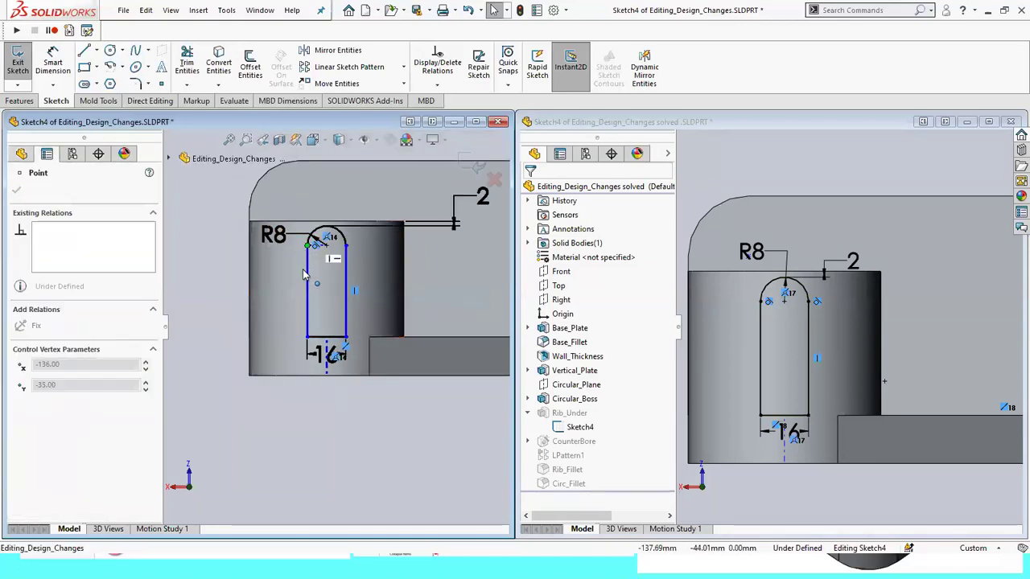
Check the relations on the slot's left line and clear the selection.
click(306, 289)
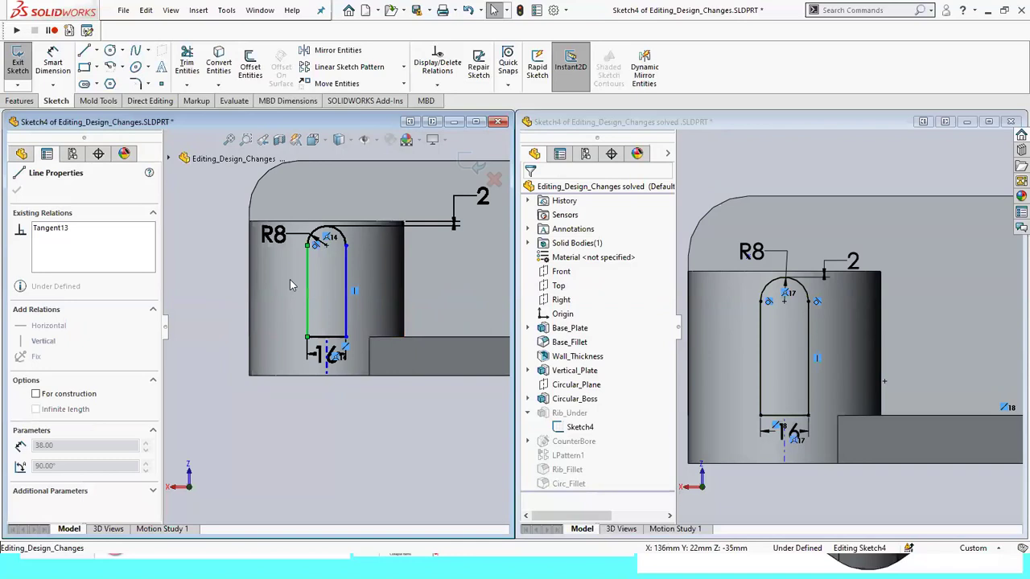
click(448, 285)
click(219, 258)
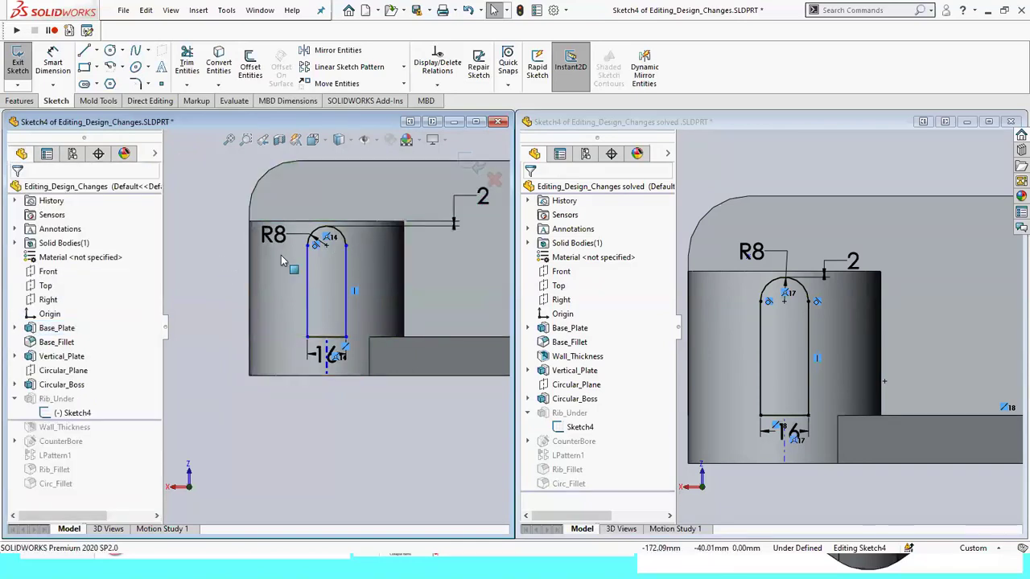
scroll(326, 259, down, 2)
scroll(327, 261, down, 2)
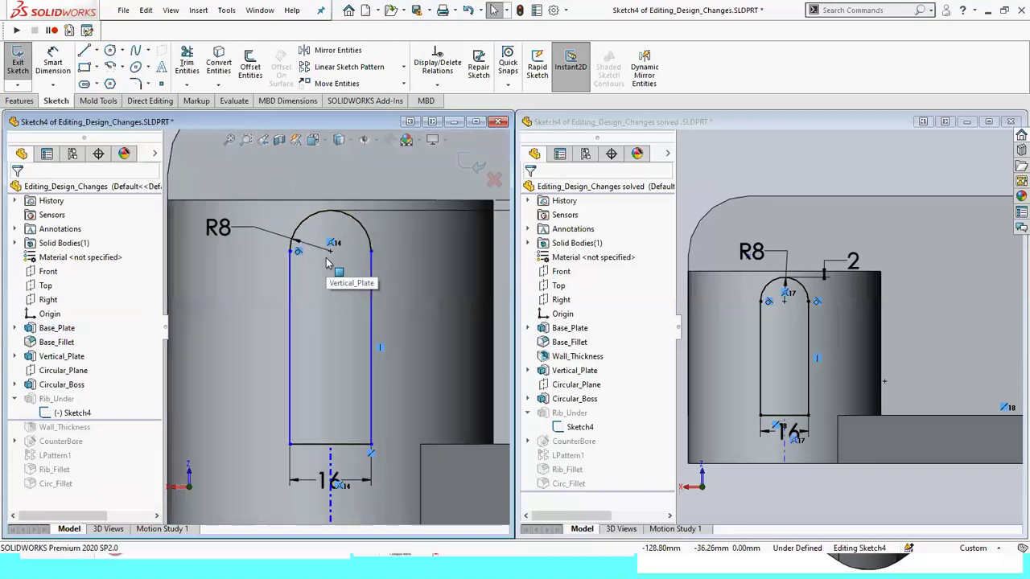
Make the slot's top arc tangent to its right line, fully defining Sketch4.
click(371, 246)
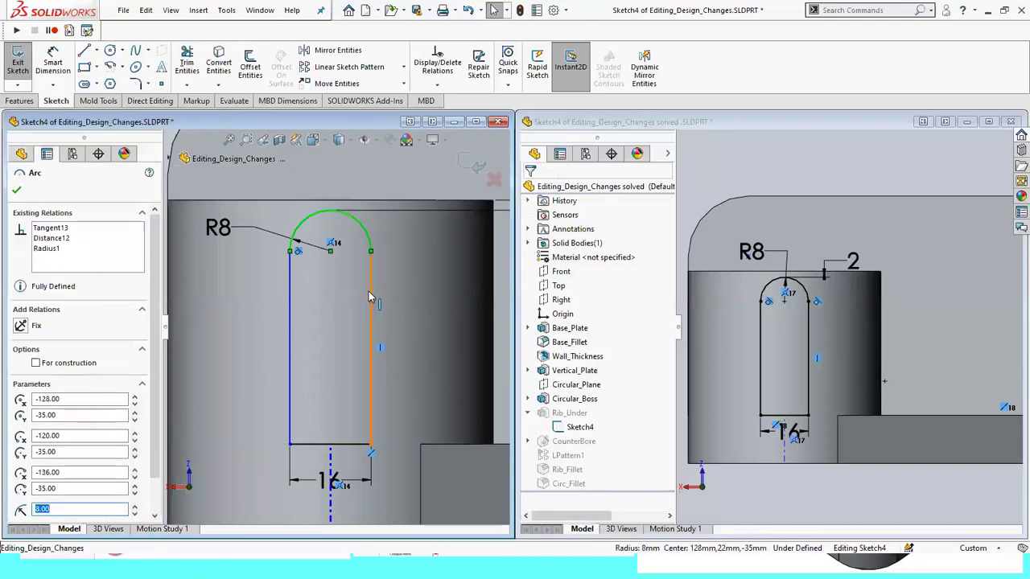
ctrl+click(368, 294)
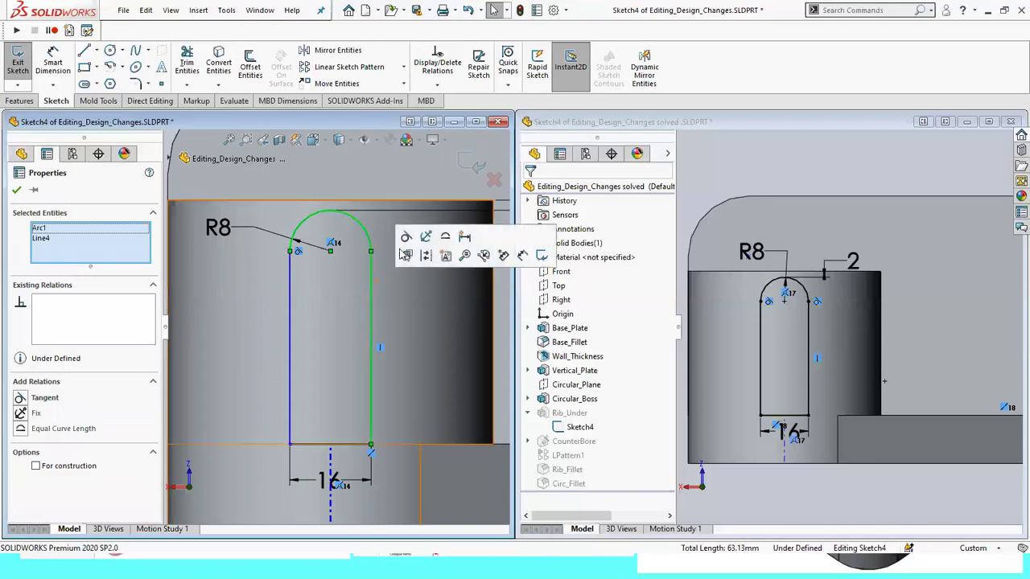
click(406, 236)
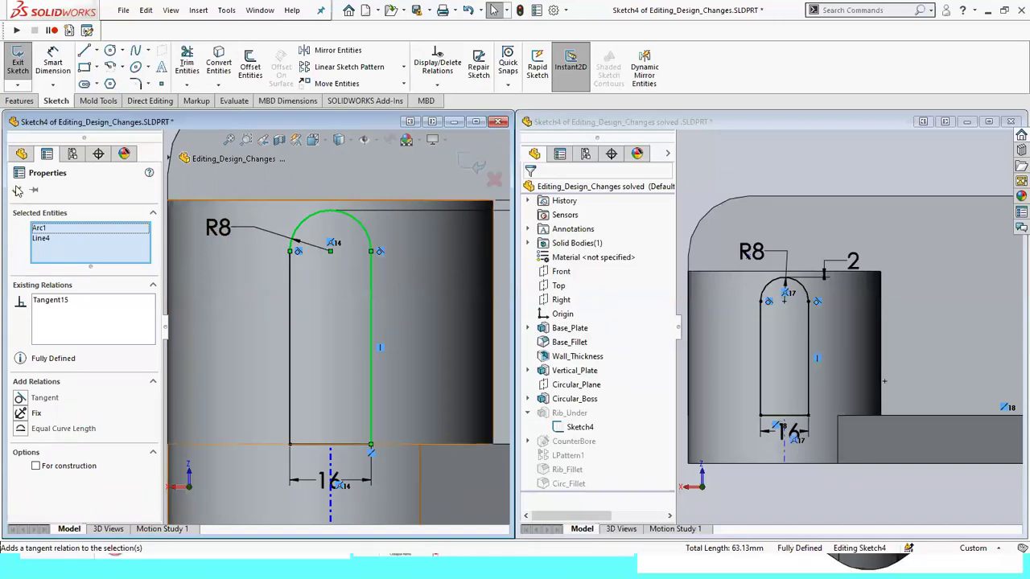
key(Escape)
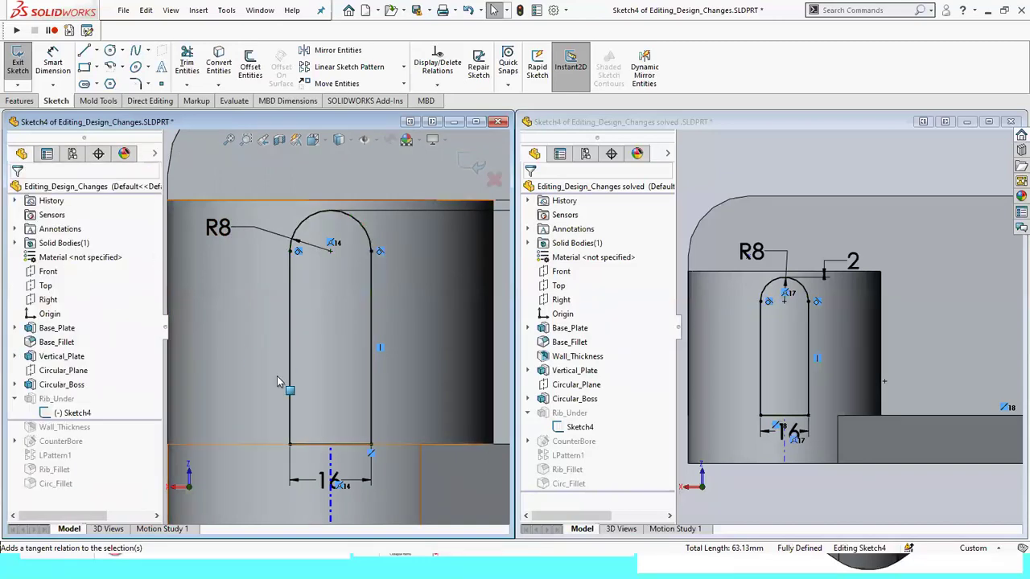
scroll(276, 375, up, 2)
scroll(228, 313, up, 3)
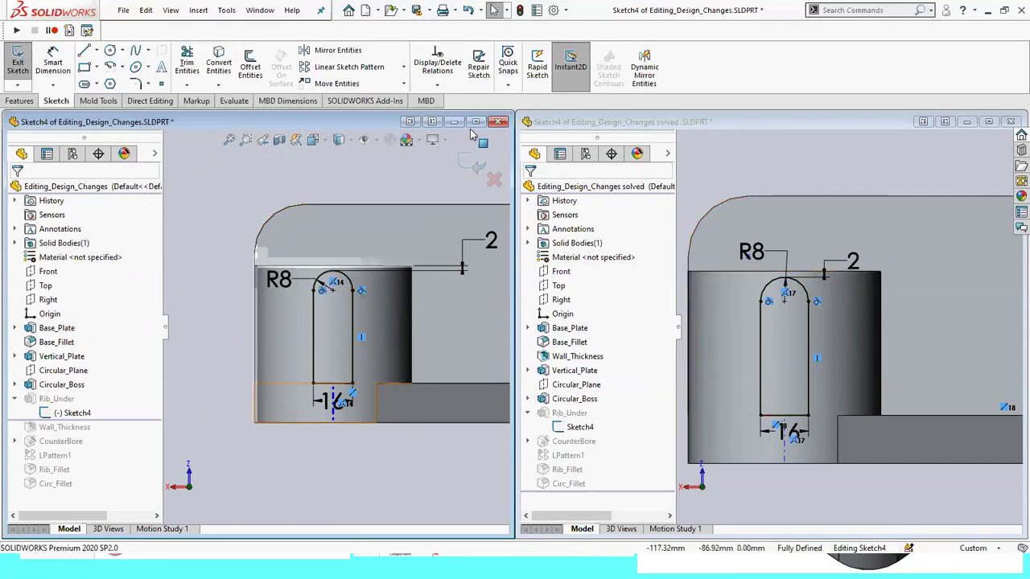
Exit Sketch4 to rebuild Rib_Under and orbit the working part into a 3D view.
key(ctrl+b)
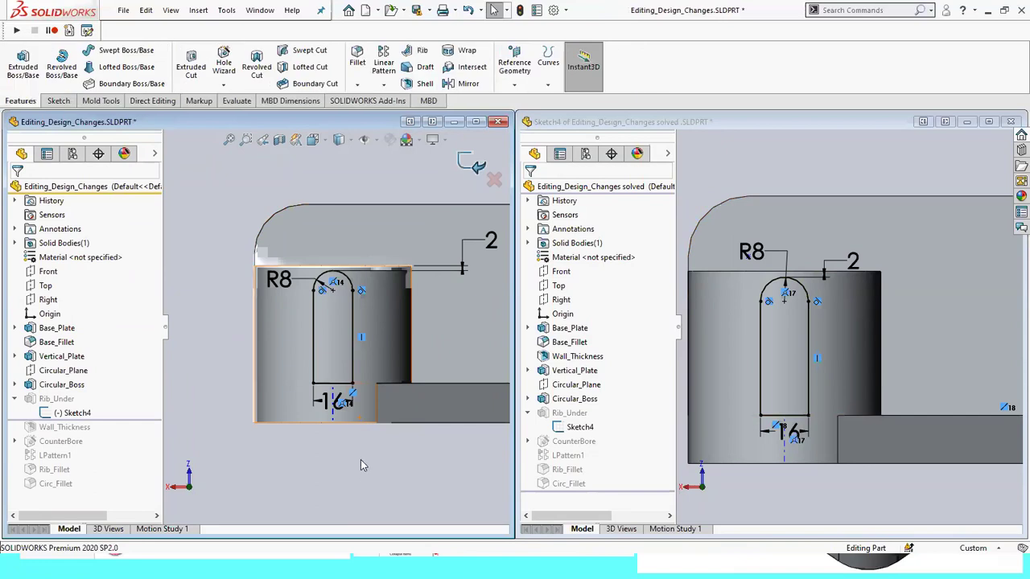
mouse_move(364, 449)
middle_down()
mouse_move(437, 362)
mouse_move(220, 438)
mouse_move(340, 401)
middle_up()
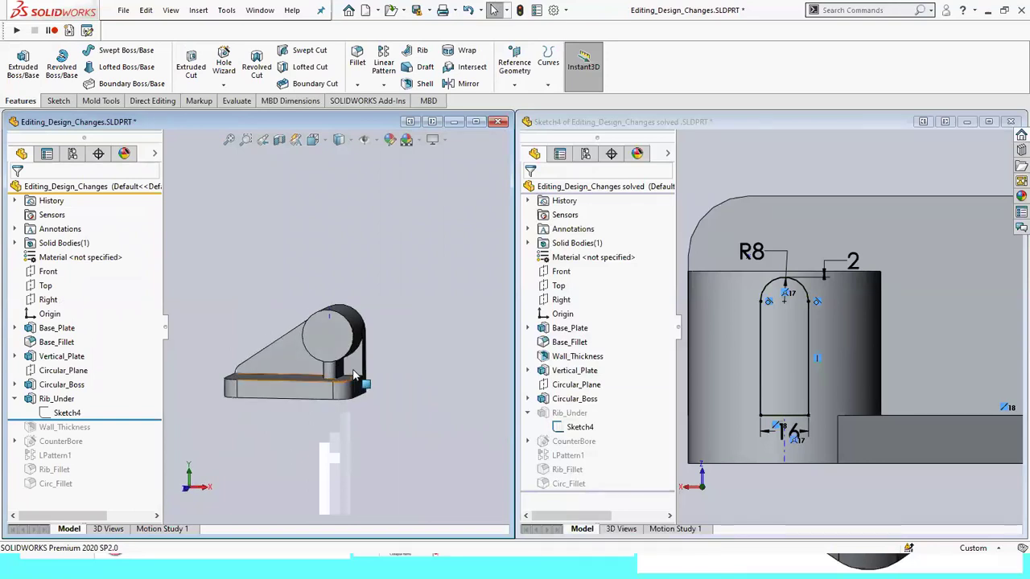
scroll(355, 371, down, 1)
middle_drag(355, 371, 386, 354)
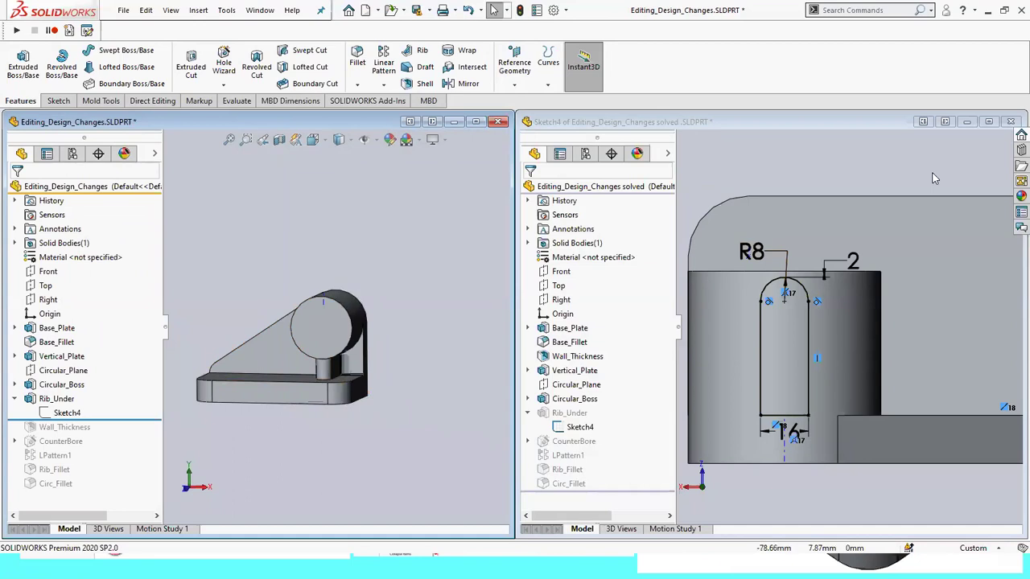
scroll(925, 177, up, 2)
scroll(903, 196, up, 2)
scroll(903, 195, up, 1)
Orbit the solved part into a 3D view showing all its features.
click(902, 195)
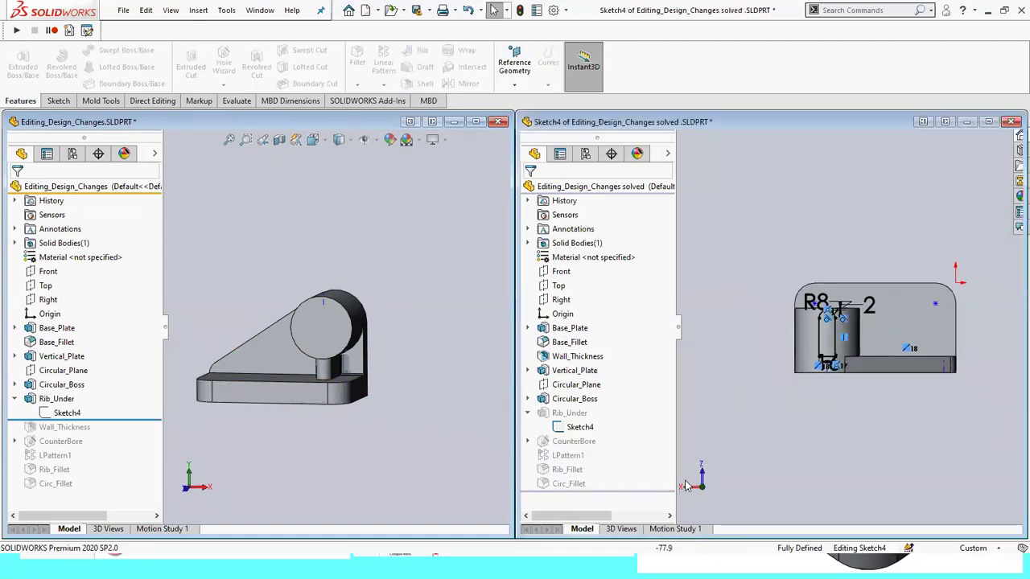
mouse_move(763, 375)
middle_down()
mouse_move(935, 341)
mouse_move(917, 354)
middle_up()
middle_click(334, 456)
middle_drag(334, 456, 327, 456)
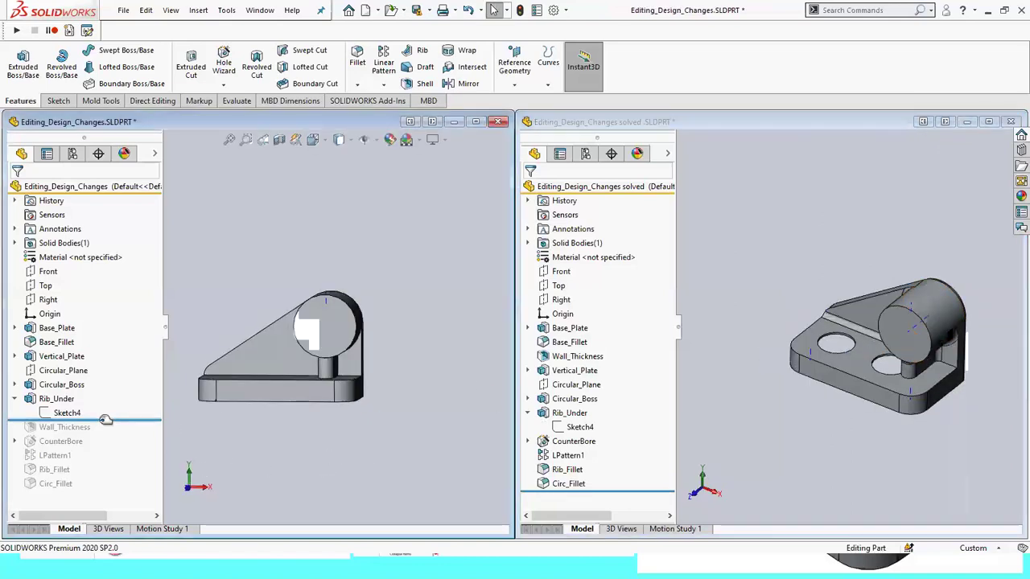
Roll the working part forward past Wall_Thickness and orbit both models to compare.
drag(111, 420, 111, 435)
mouse_move(319, 463)
middle_down()
mouse_move(363, 319)
mouse_move(330, 452)
mouse_move(273, 438)
middle_up()
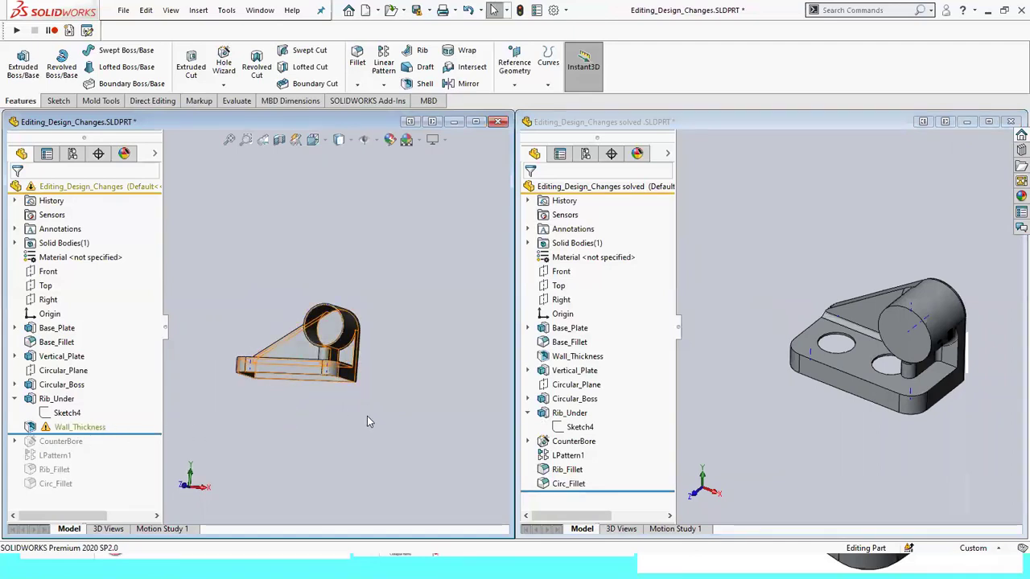
middle_drag(367, 415, 375, 437)
mouse_move(348, 366)
middle_down()
mouse_move(329, 336)
mouse_move(305, 413)
middle_up()
mouse_move(888, 456)
middle_down()
mouse_move(782, 297)
mouse_move(834, 422)
mouse_move(252, 415)
middle_up()
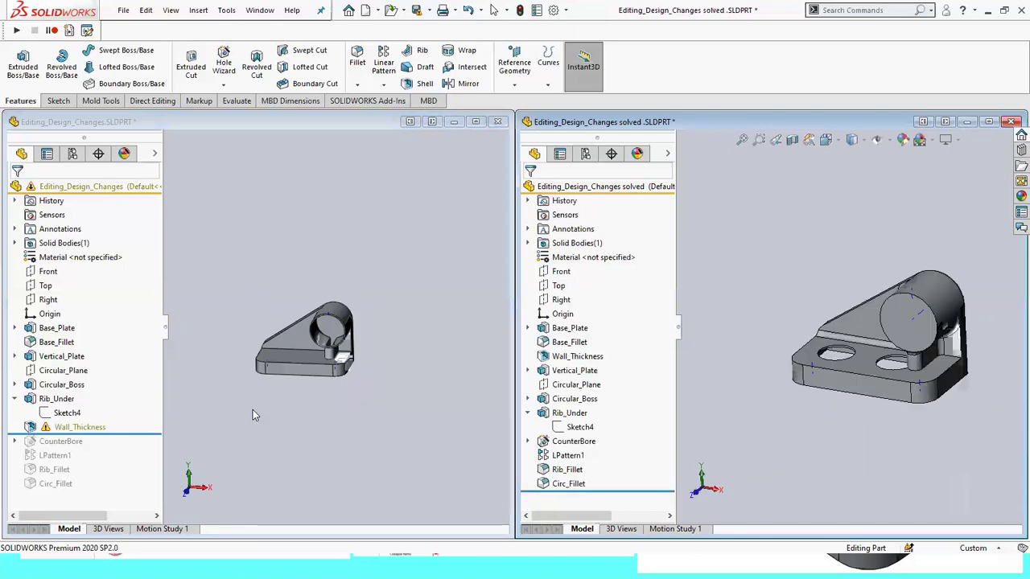
Collapse Rib_Under and compare the models, snapping the solved part to a front view.
click(276, 400)
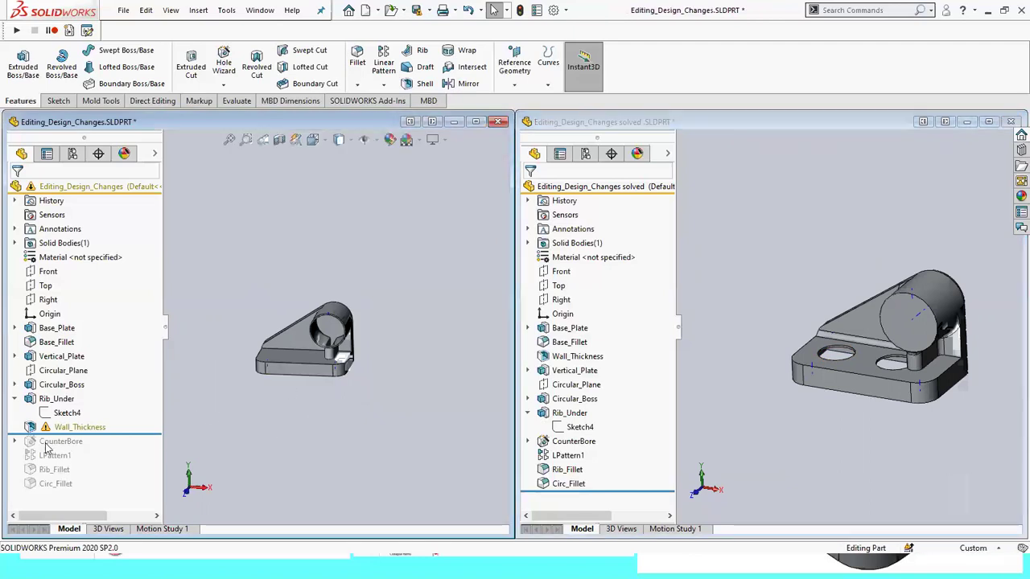
click(15, 398)
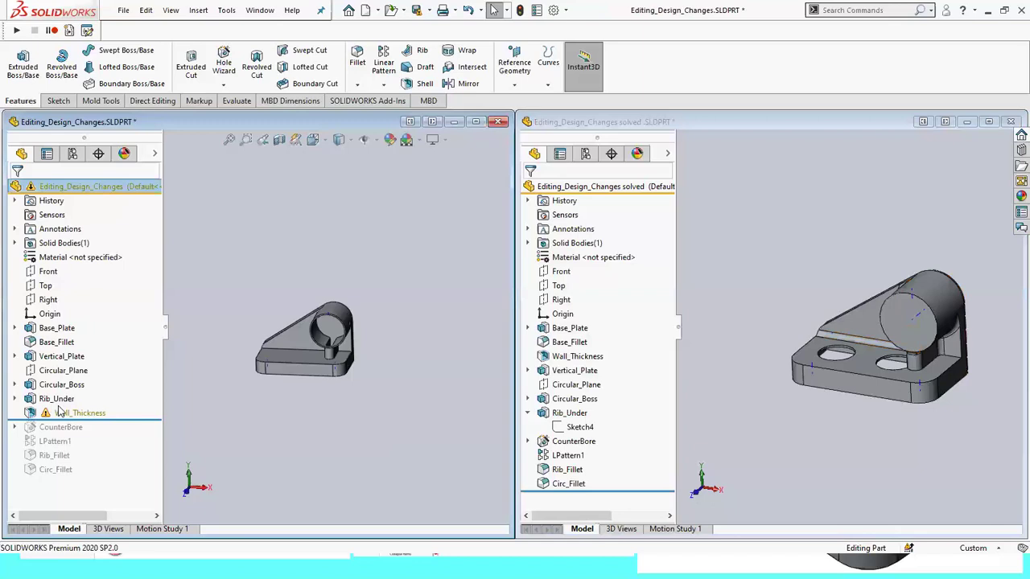
mouse_move(316, 293)
middle_down()
mouse_move(333, 453)
mouse_move(304, 404)
middle_up()
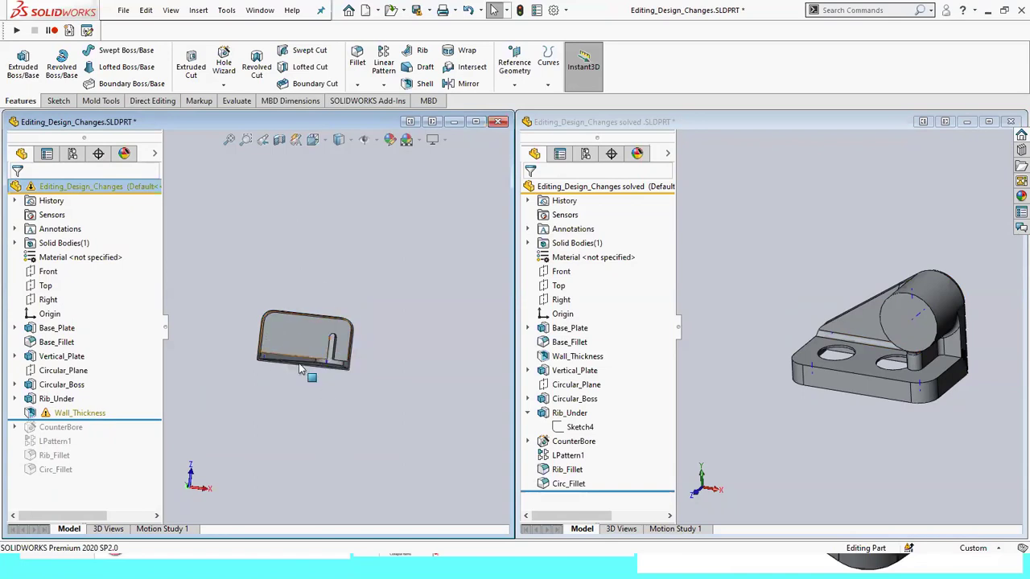
click(326, 362)
mouse_move(342, 384)
middle_down()
mouse_move(335, 405)
mouse_move(262, 361)
middle_up()
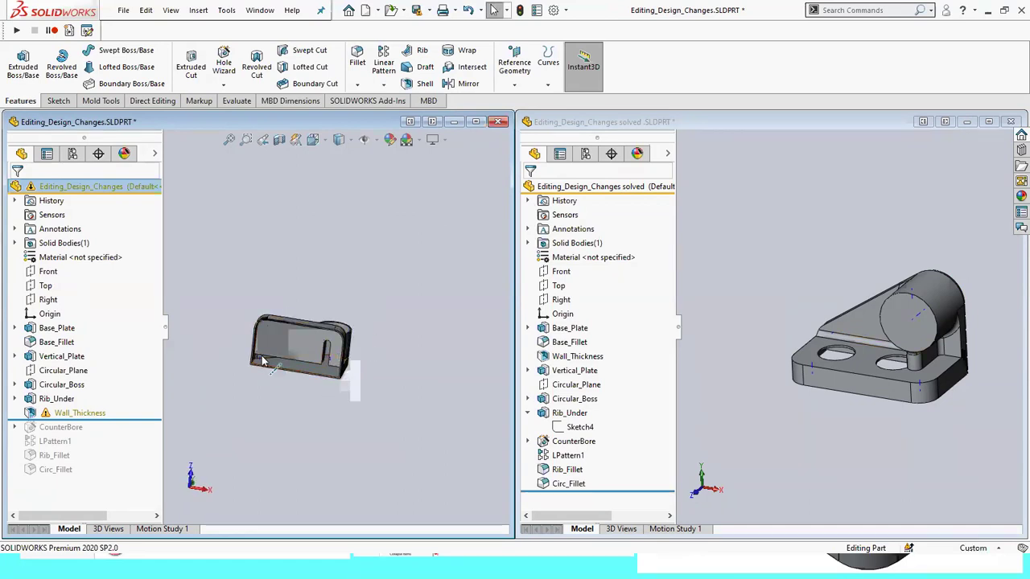
mouse_move(344, 386)
middle_down()
mouse_move(320, 441)
mouse_move(328, 451)
middle_up()
mouse_move(870, 399)
middle_down()
mouse_move(912, 321)
mouse_move(866, 427)
middle_up()
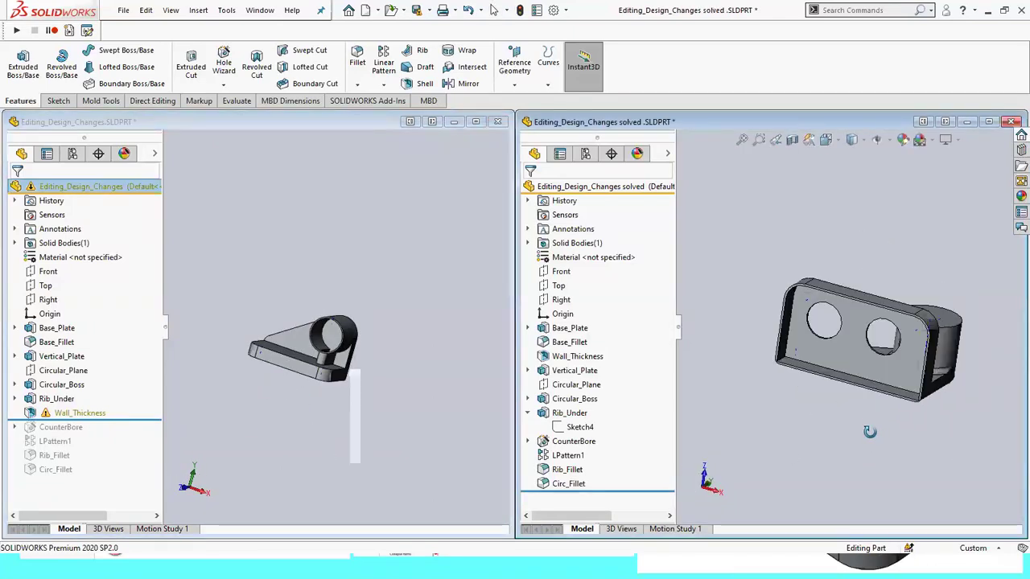
key(ctrl+1)
mouse_move(373, 427)
middle_down()
mouse_move(343, 416)
mouse_move(343, 373)
middle_up()
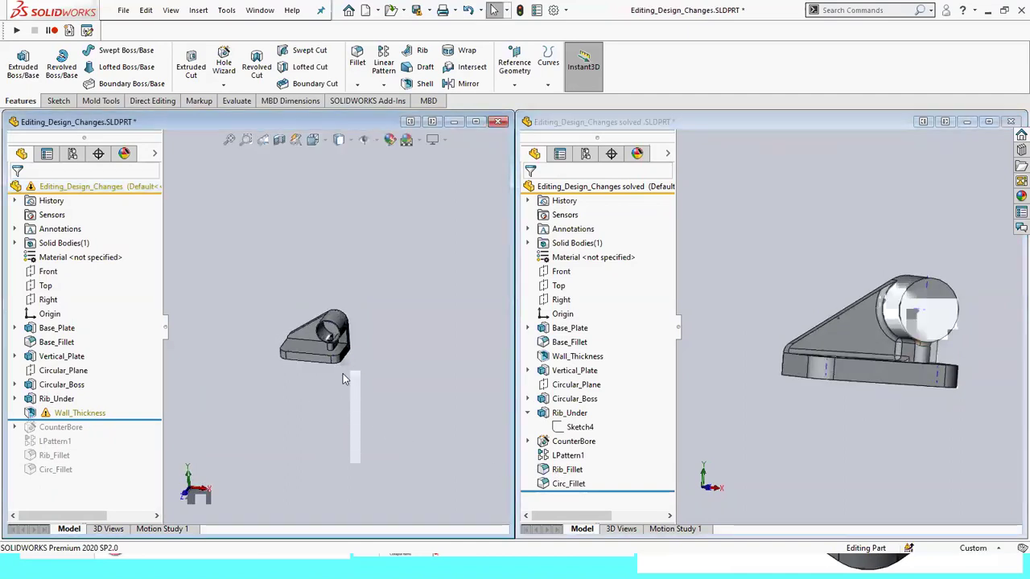
scroll(232, 332, down, 5)
middle_drag(232, 332, 450, 439)
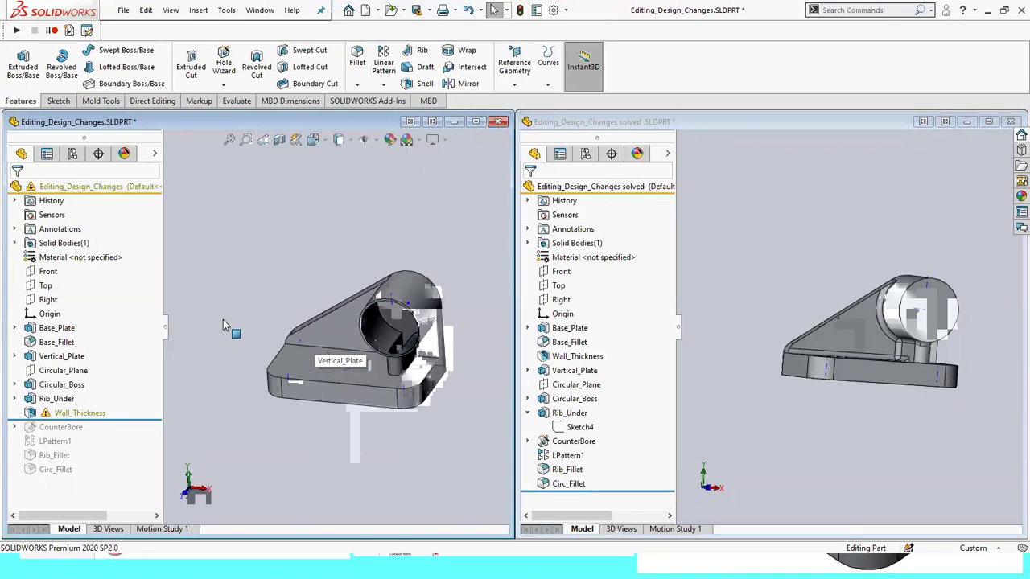
middle_drag(451, 439, 409, 456)
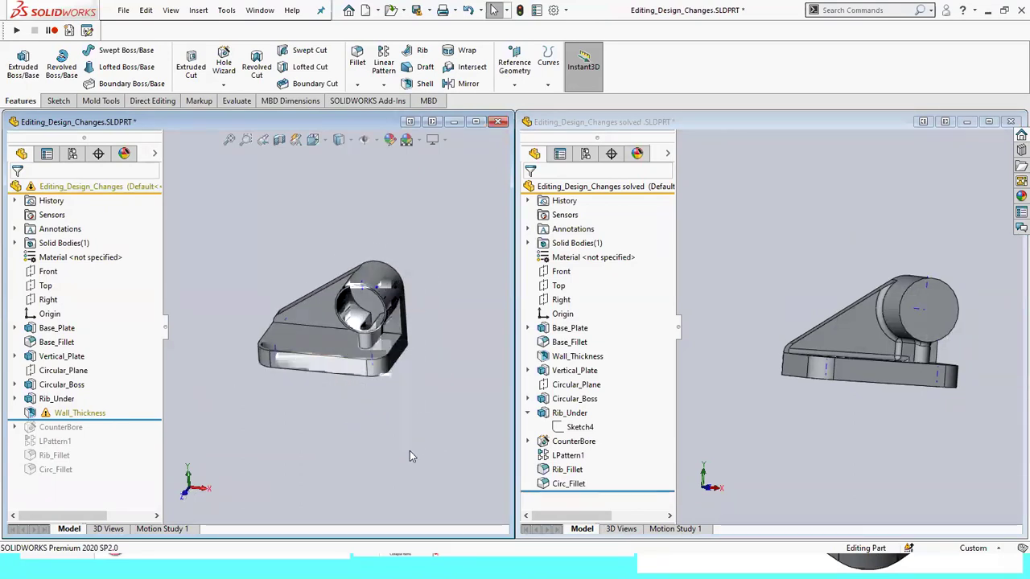
click(33, 413)
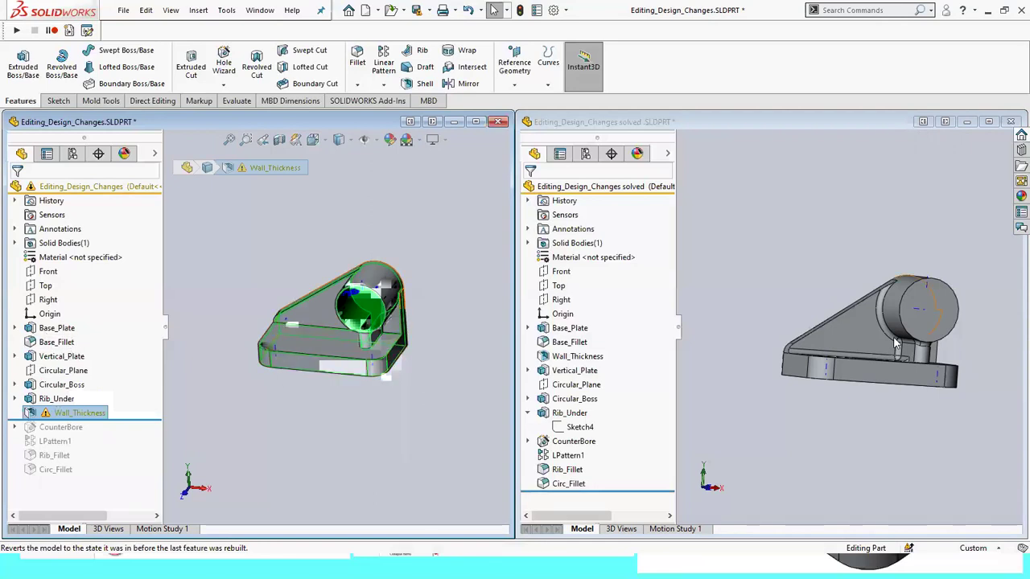
mouse_move(337, 402)
middle_down()
mouse_move(340, 349)
mouse_move(241, 358)
middle_up()
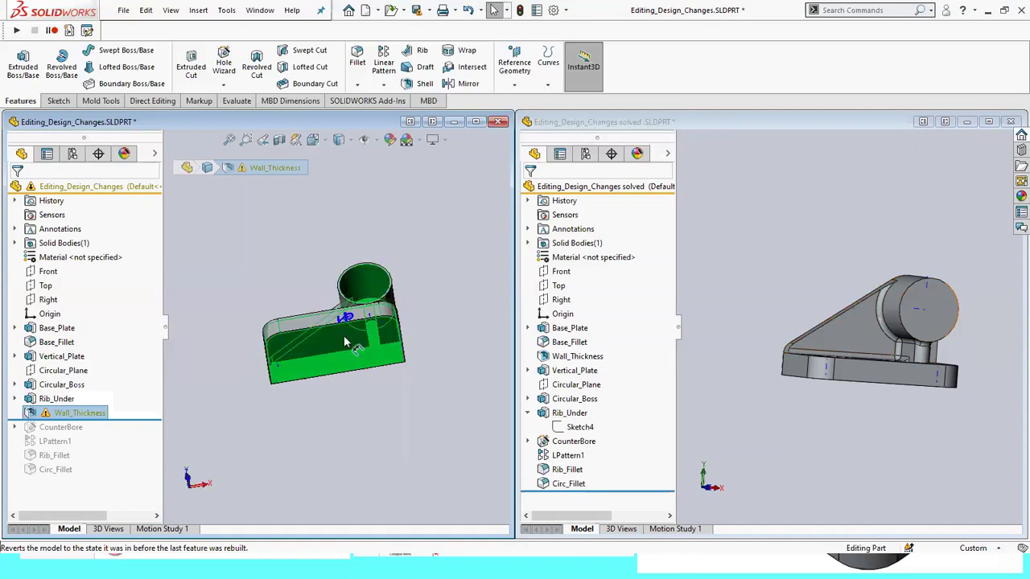
middle_drag(302, 270, 260, 406)
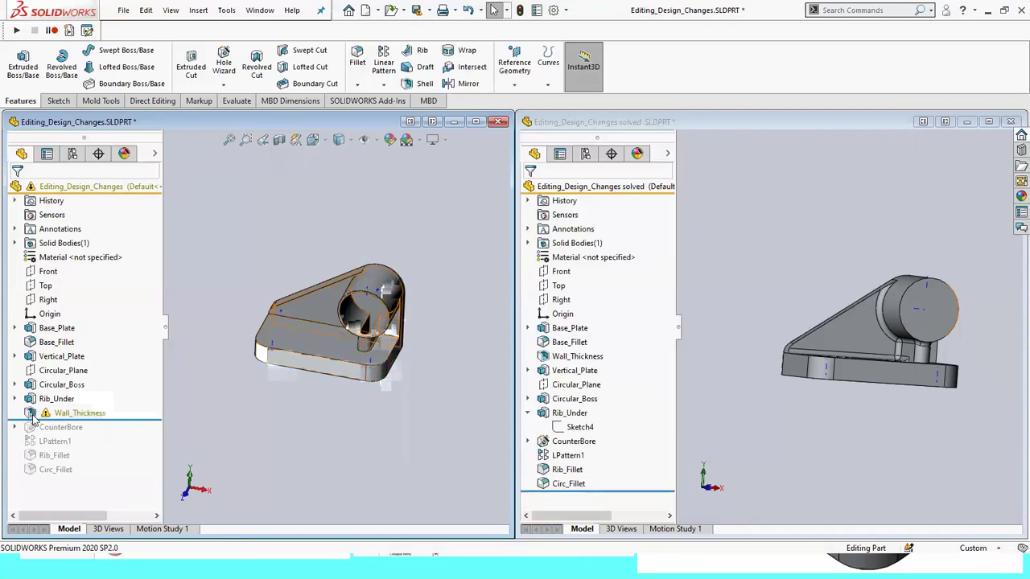
click(33, 416)
drag(32, 413, 47, 343)
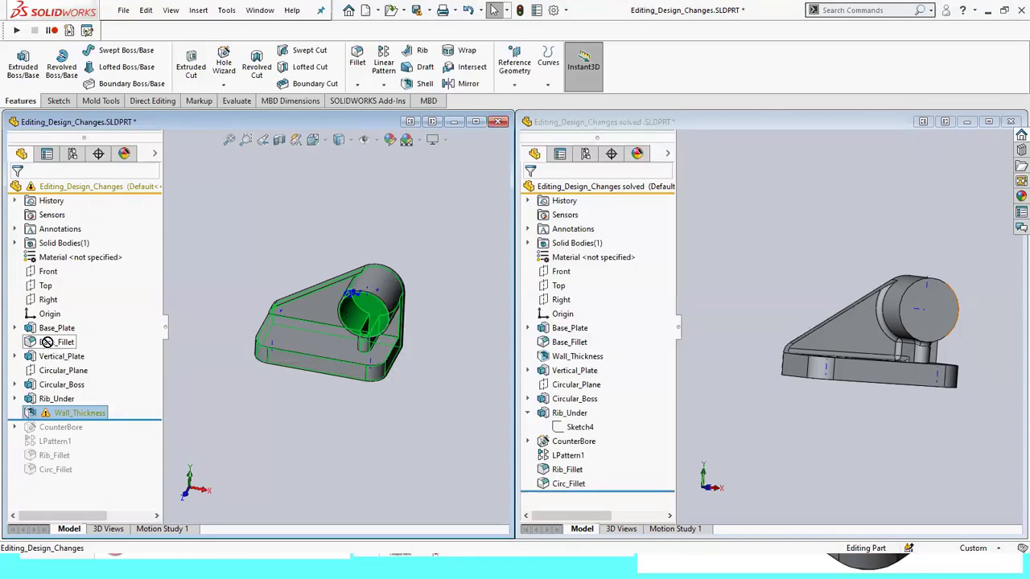
mouse_move(47, 341)
mouse_down()
mouse_move(58, 358)
mouse_move(47, 416)
mouse_move(32, 414)
mouse_up()
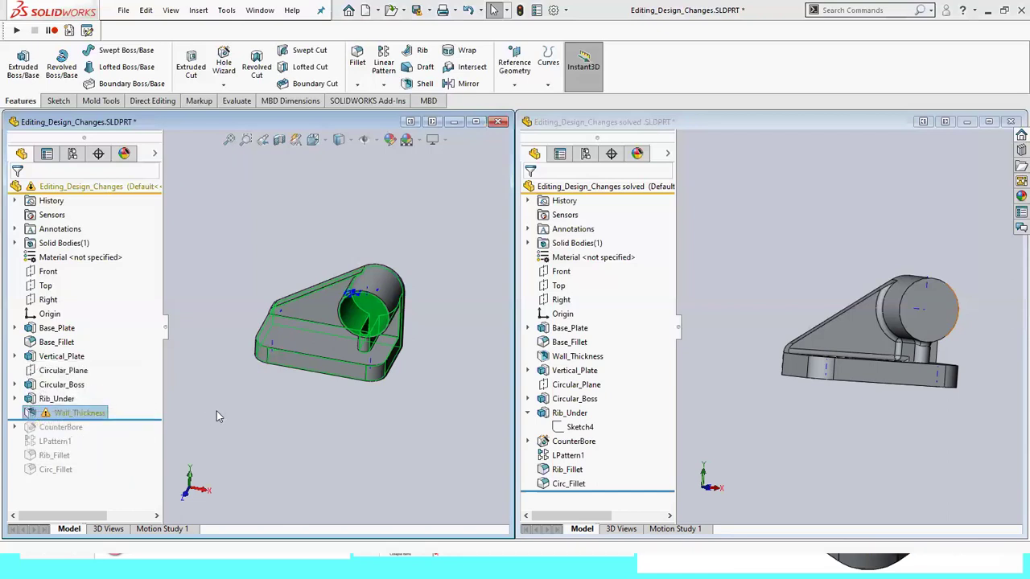
click(41, 414)
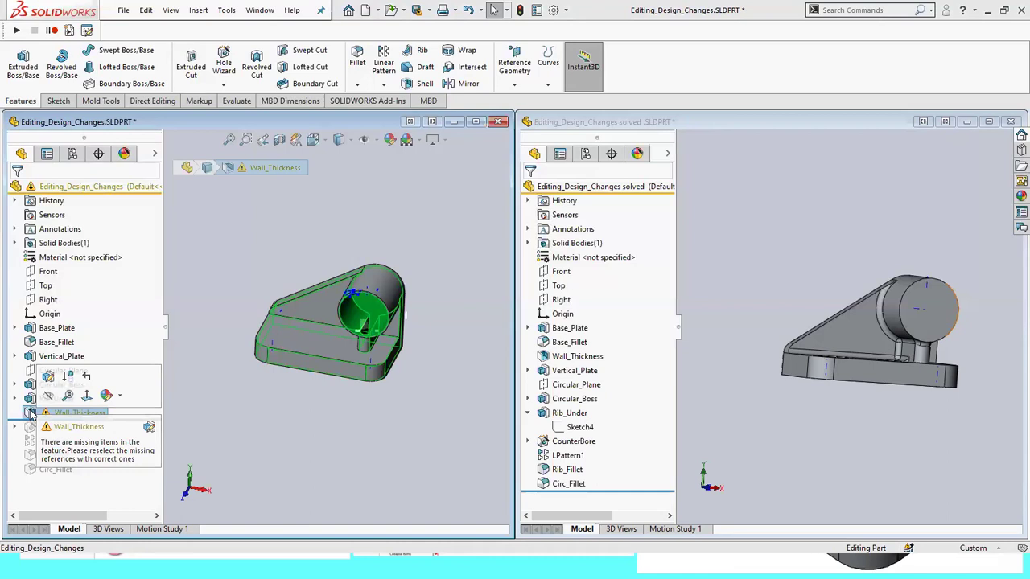
right_click(31, 412)
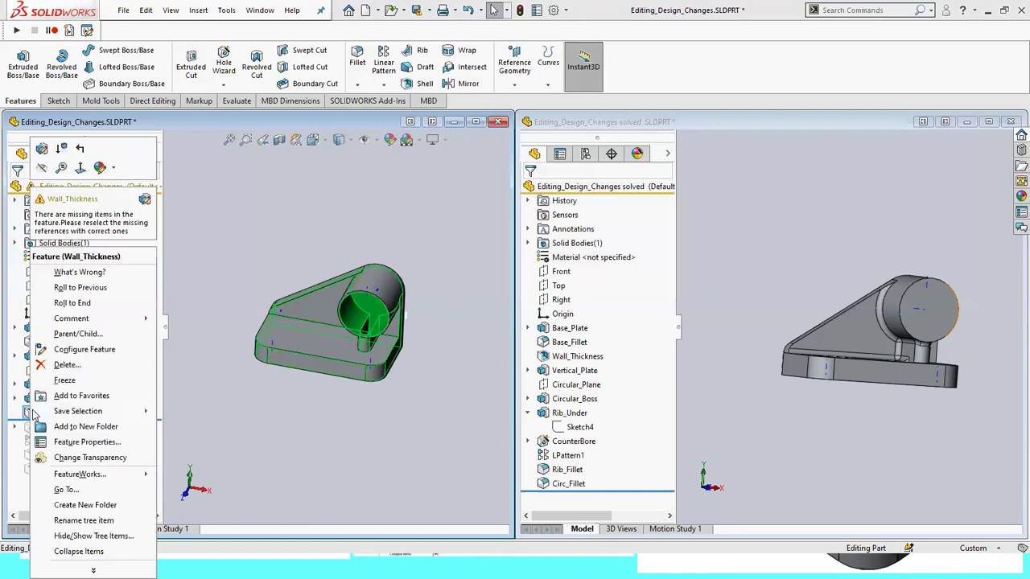
click(105, 338)
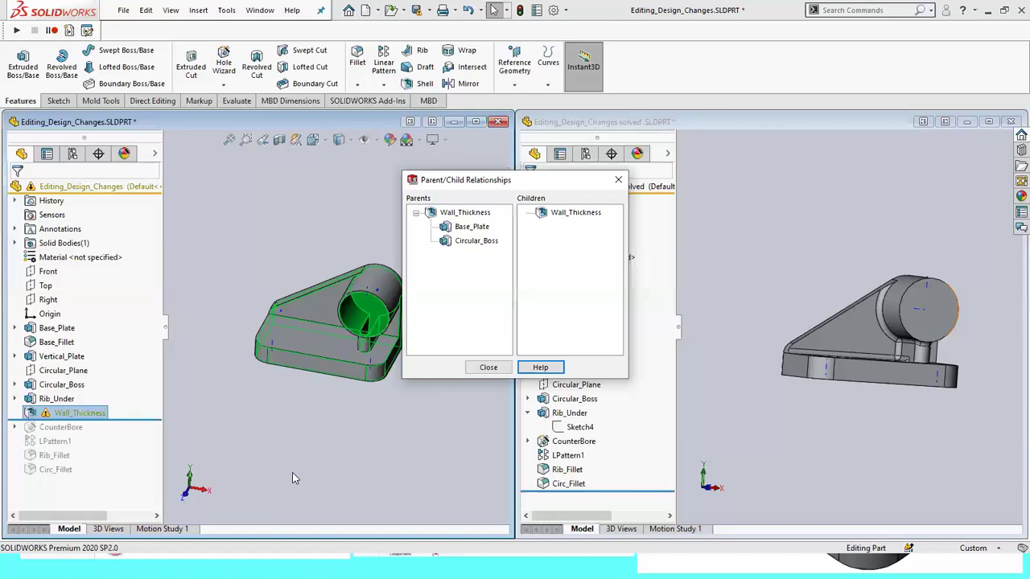
click(488, 367)
click(386, 417)
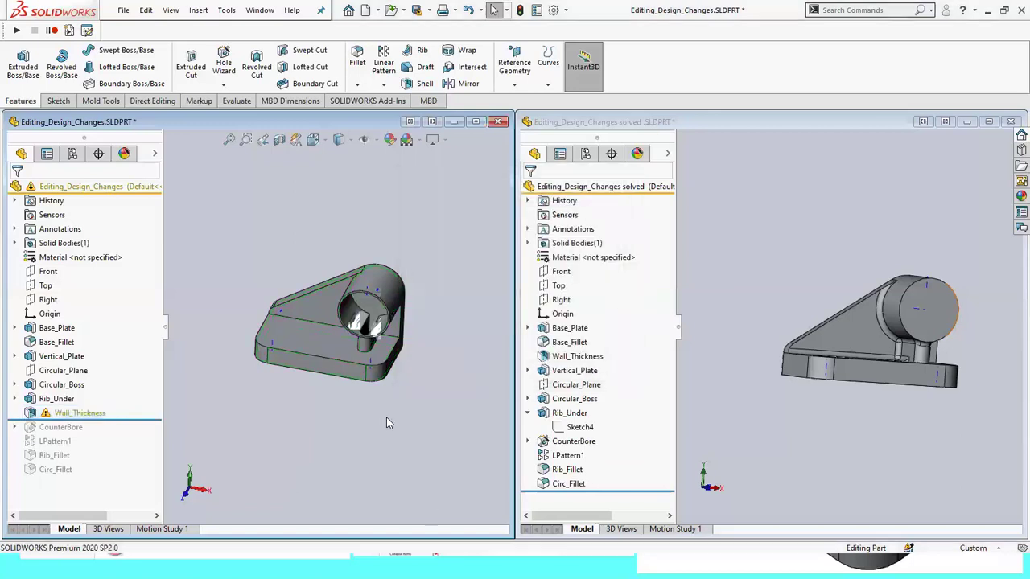
Edit Wall_Thickness and delete its missing face reference.
click(55, 412)
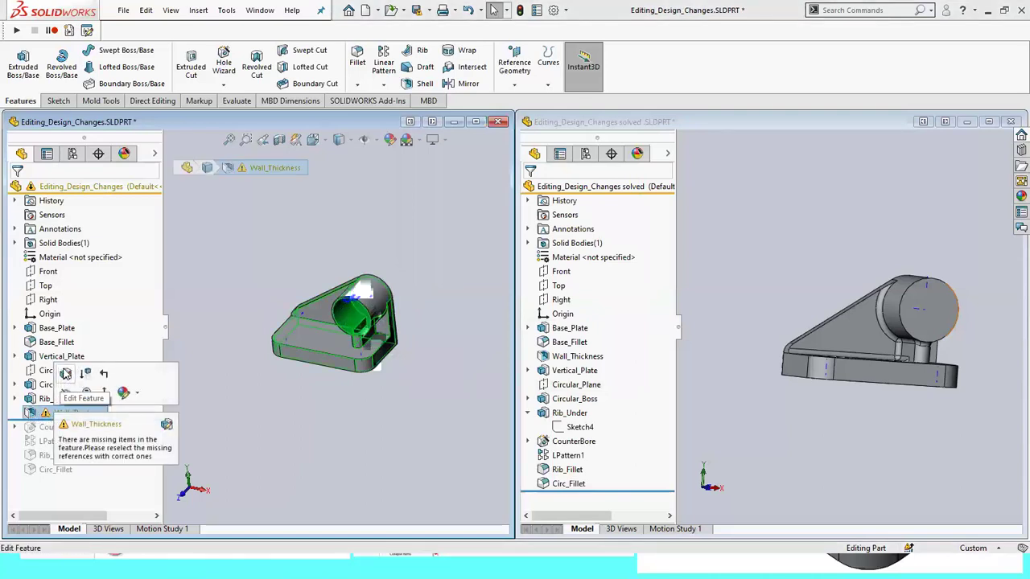
click(65, 374)
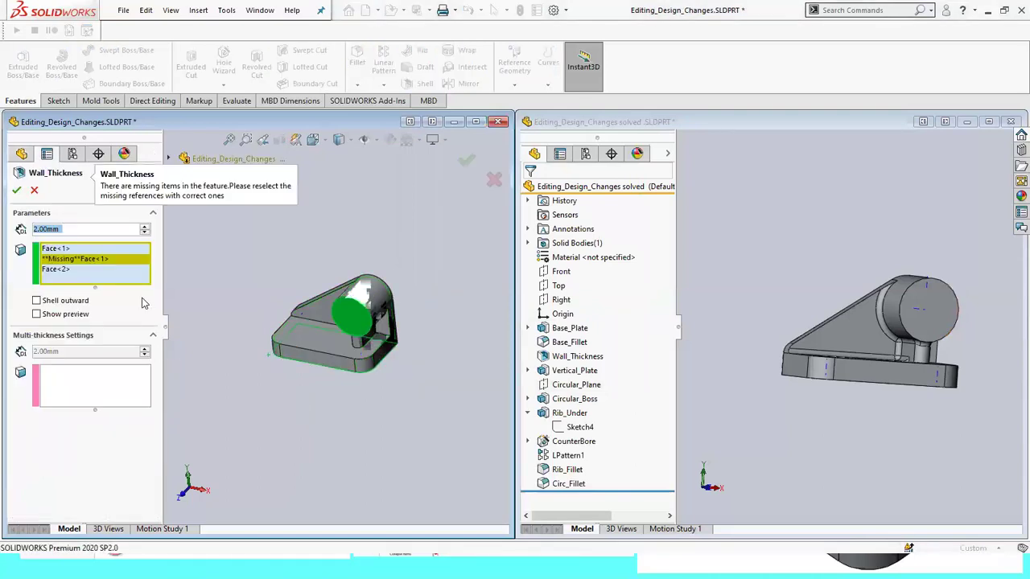
middle_drag(407, 452, 351, 478)
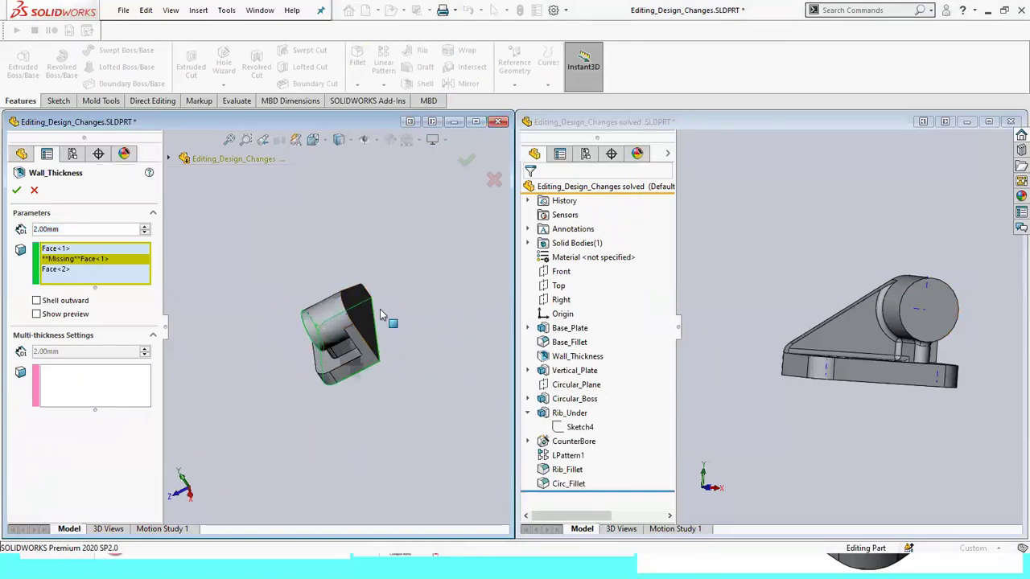
click(71, 259)
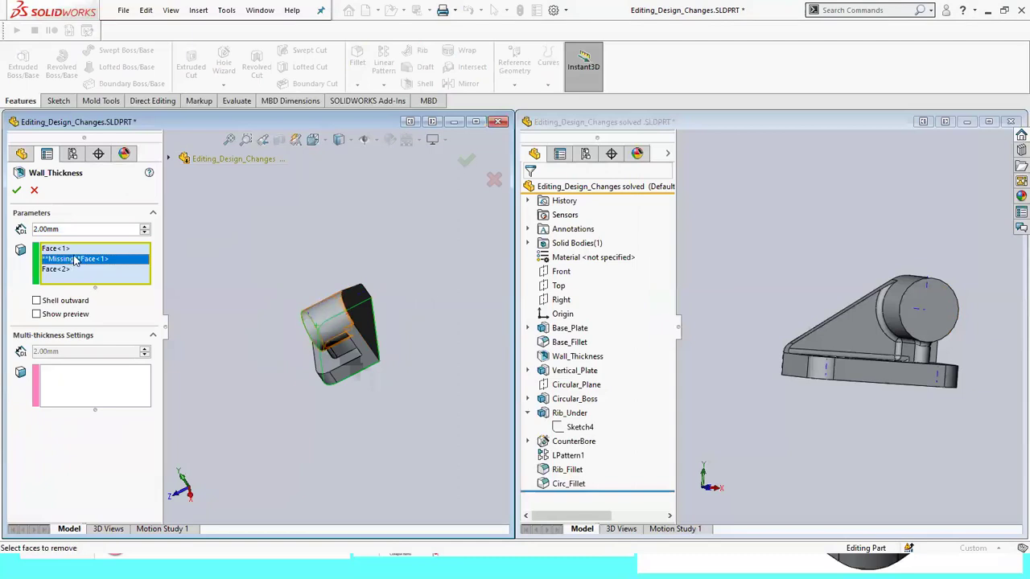
right_click(80, 260)
click(103, 280)
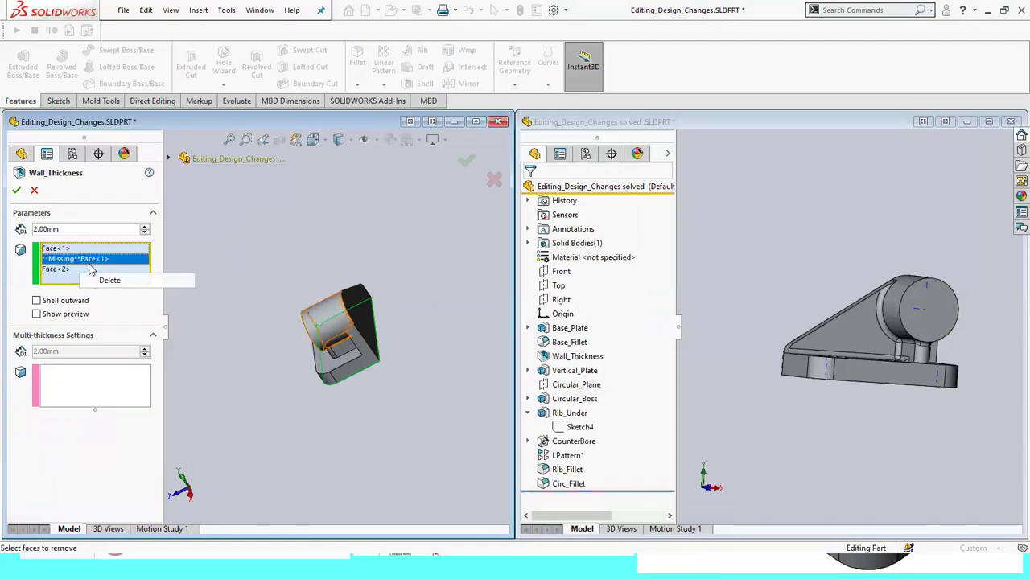
Deselect cylinder Face<2> so only Face<1> is removed, and apply the shell.
click(55, 258)
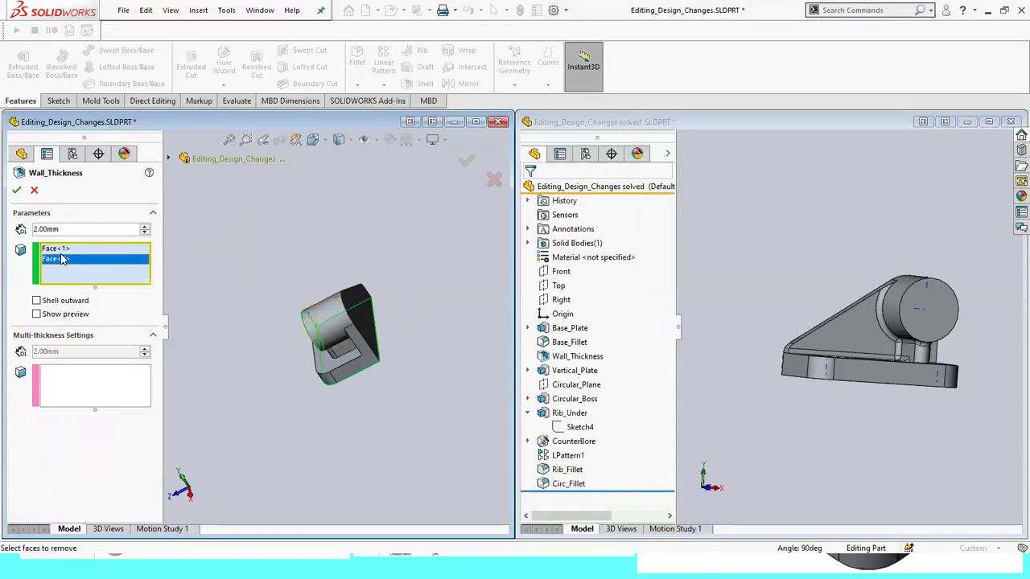
mouse_move(272, 386)
middle_down()
mouse_move(348, 323)
mouse_move(356, 346)
middle_up()
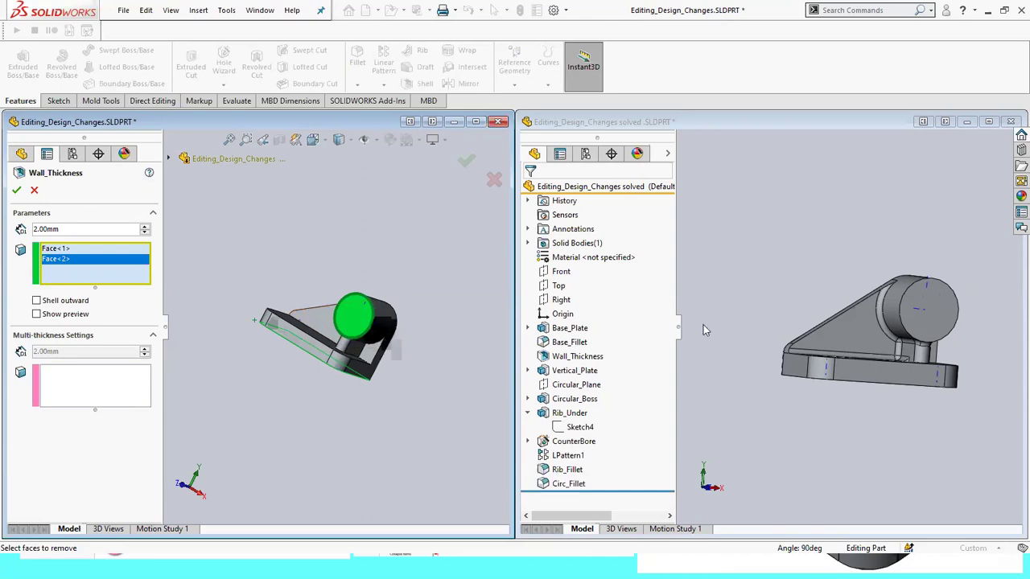
click(351, 326)
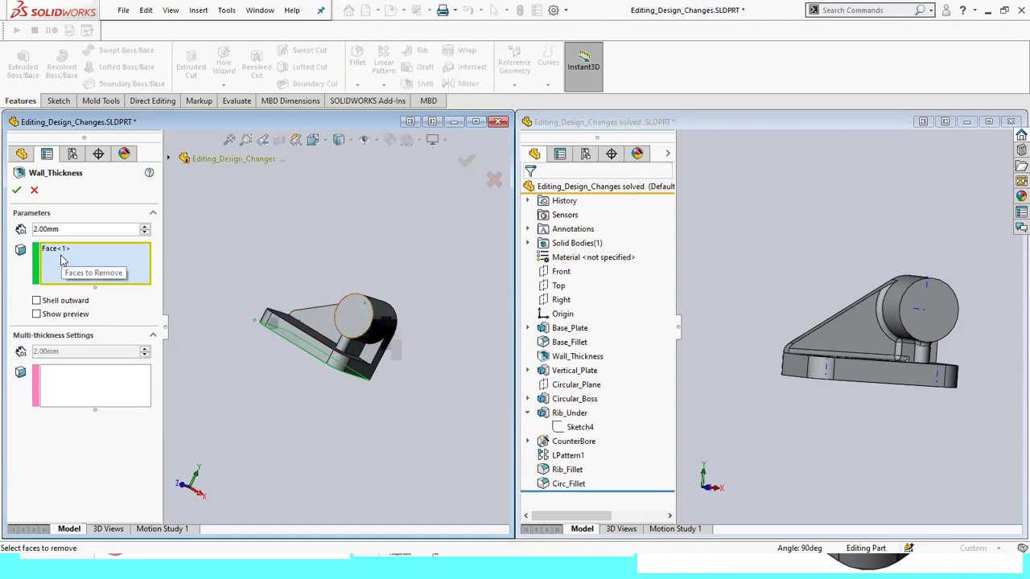
click(345, 314)
click(344, 314)
click(344, 314)
click(344, 313)
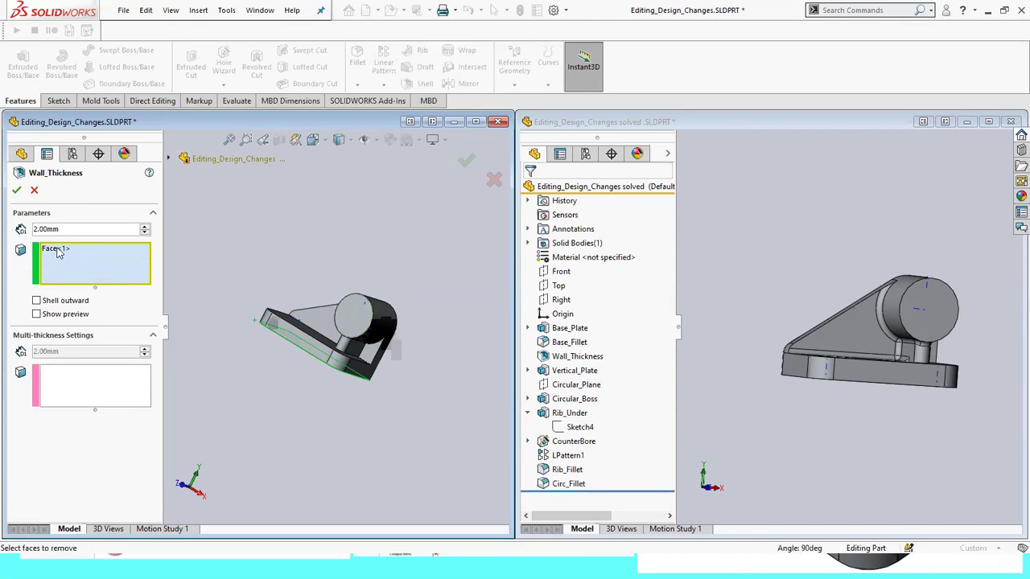
mouse_move(332, 411)
middle_down()
mouse_move(335, 425)
mouse_move(325, 344)
mouse_move(327, 356)
middle_up()
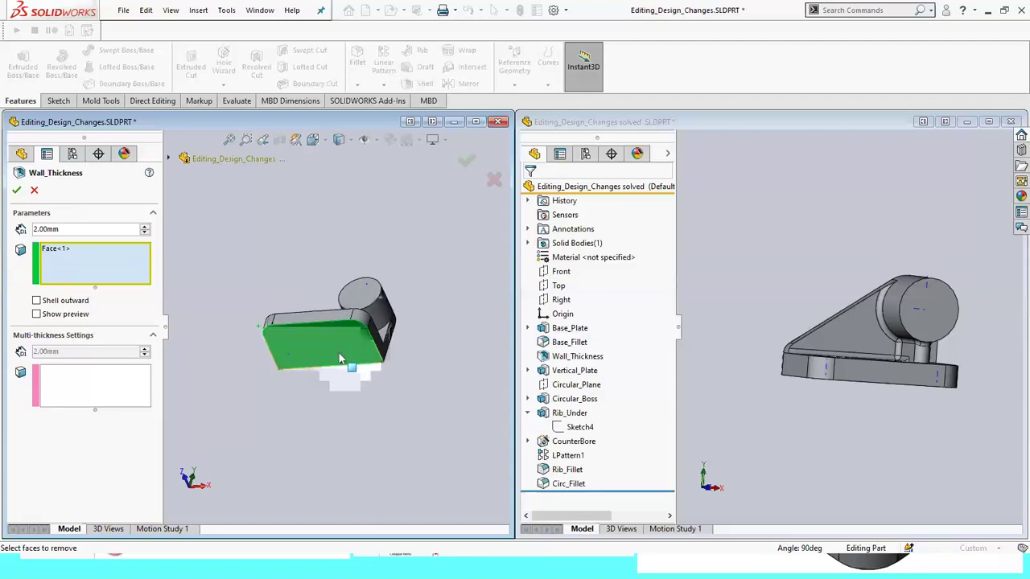
click(14, 189)
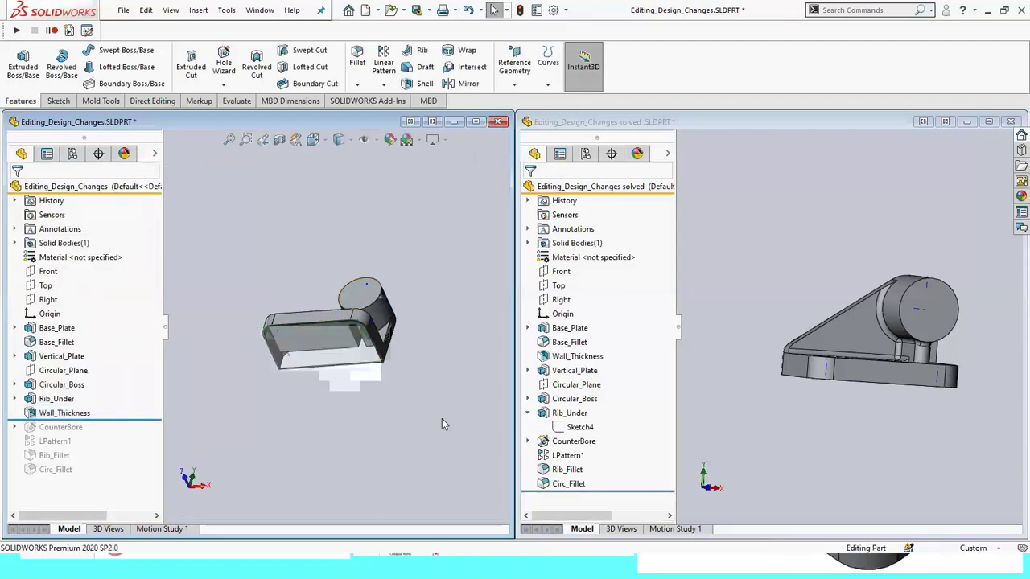
Orbit the shelled part and the solved part into comparable views.
middle_drag(242, 389, 359, 355)
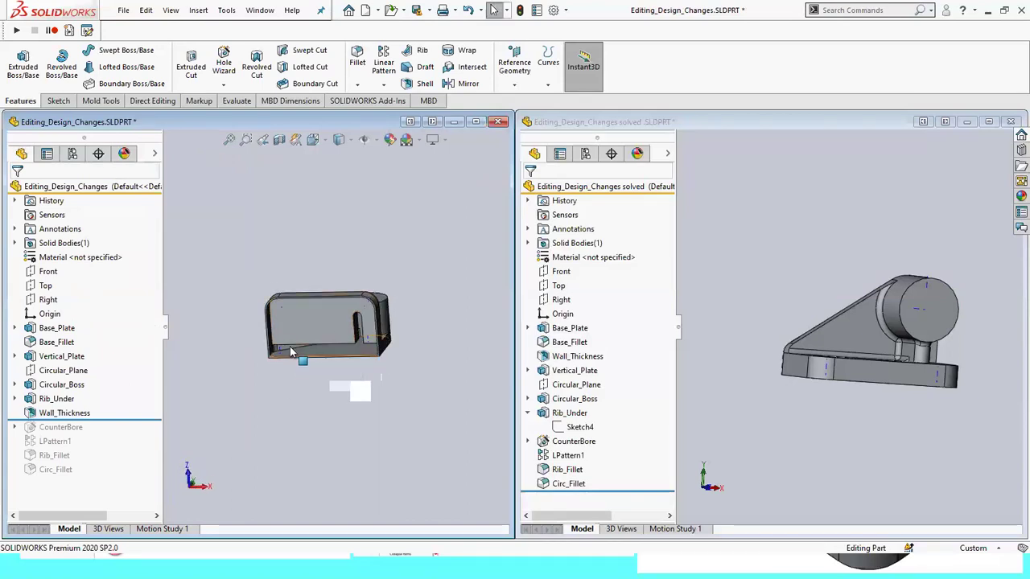
mouse_move(358, 392)
middle_down()
mouse_move(238, 495)
mouse_move(363, 507)
middle_up()
middle_drag(759, 218, 828, 322)
mouse_move(471, 432)
middle_down()
mouse_move(410, 240)
mouse_move(391, 298)
mouse_move(338, 349)
middle_up()
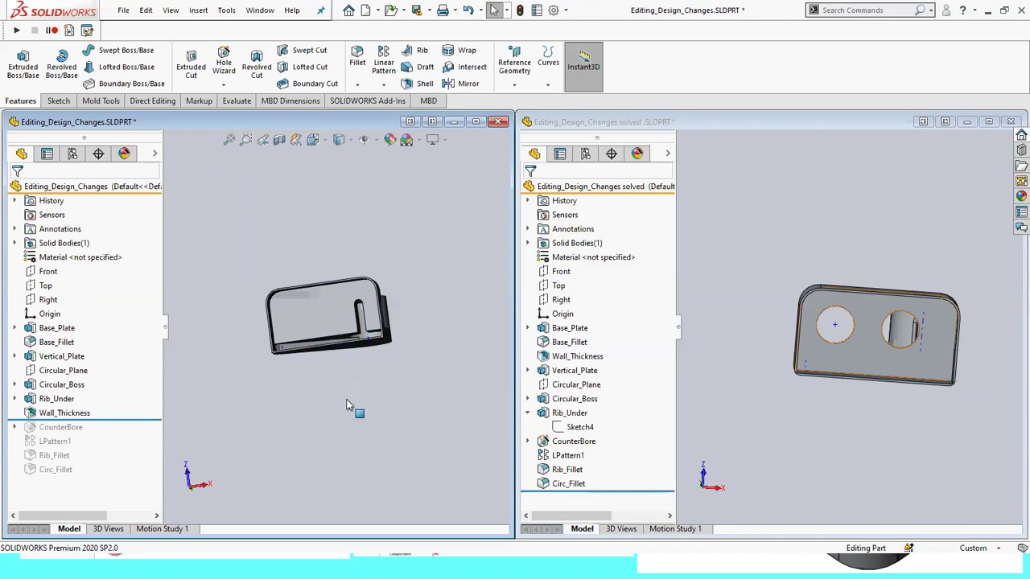
mouse_move(416, 399)
middle_down()
mouse_move(395, 405)
mouse_move(267, 312)
mouse_move(239, 352)
middle_up()
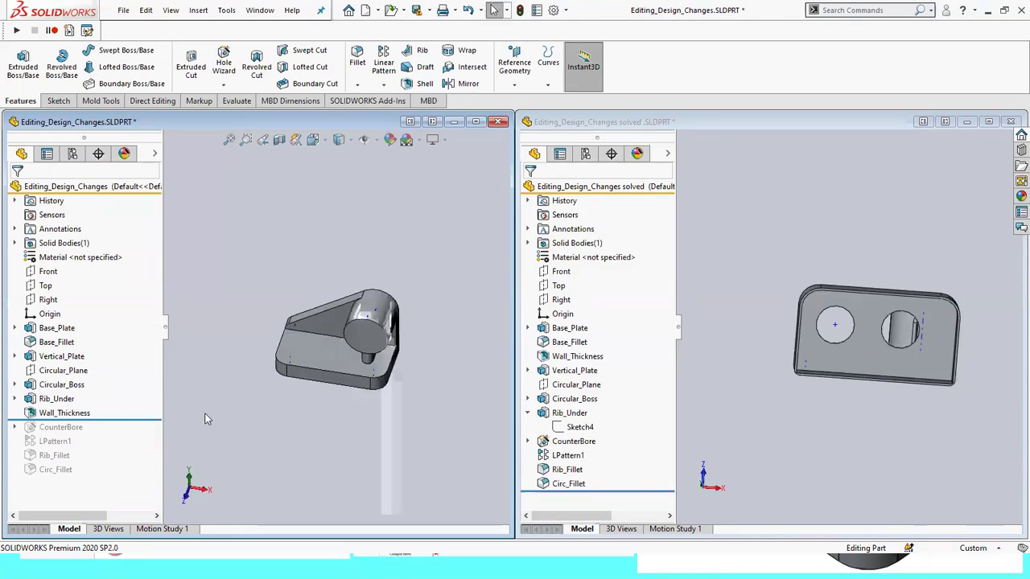
Review Wall_Thickness's parent/child relations, then move it directly below Base_Fillet in the tree.
click(79, 414)
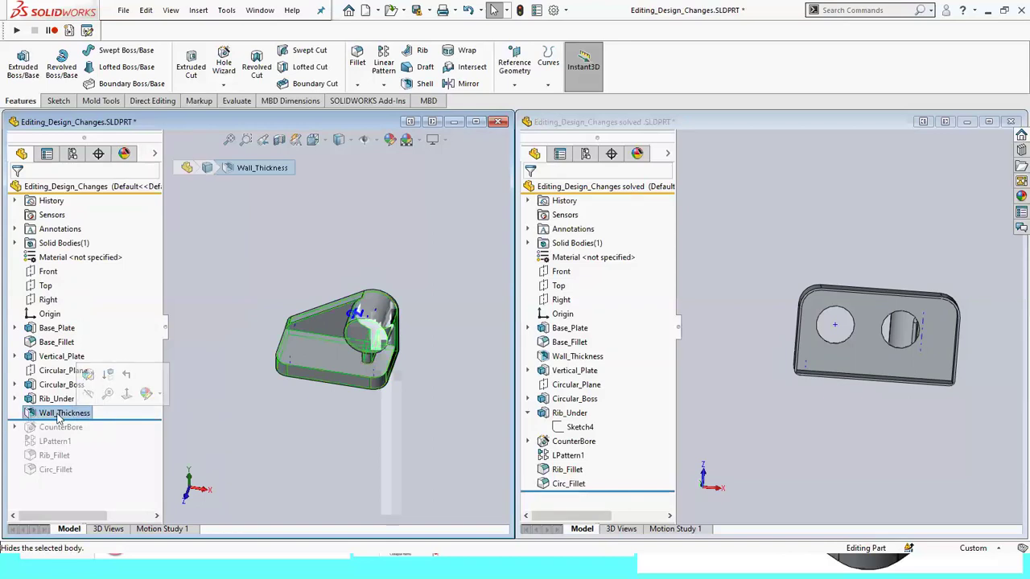
right_click(58, 417)
click(97, 333)
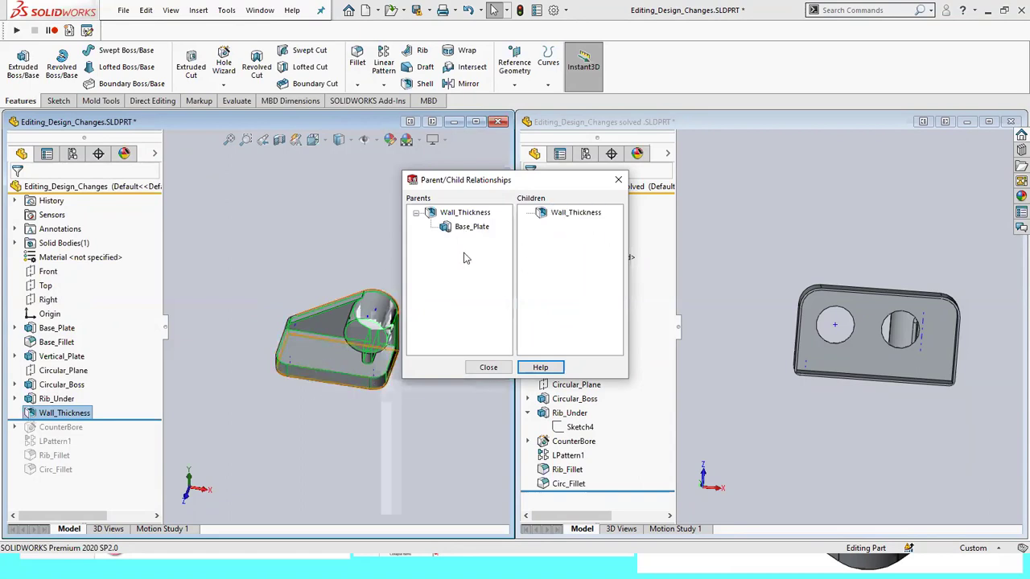
click(488, 367)
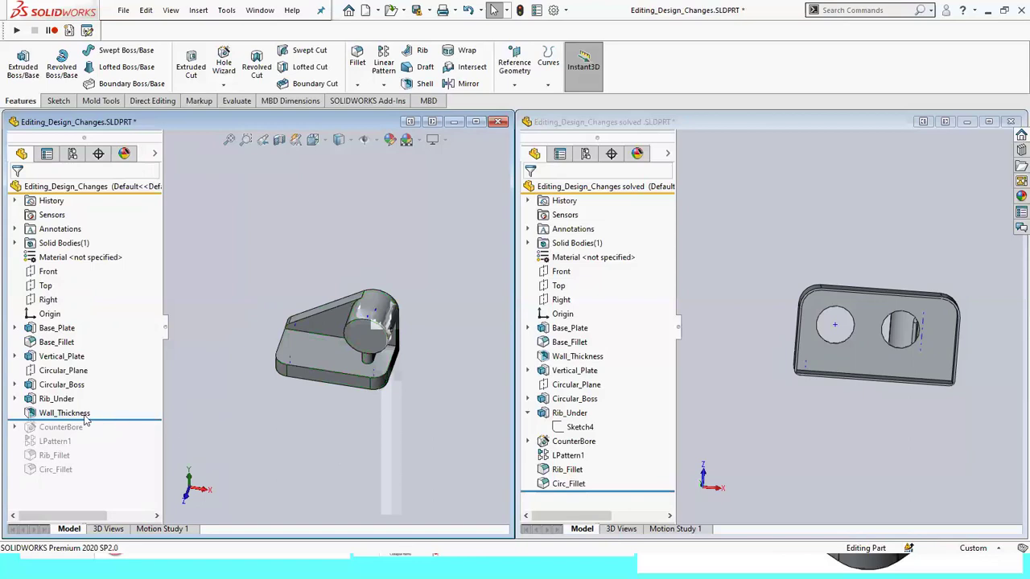
drag(32, 413, 36, 345)
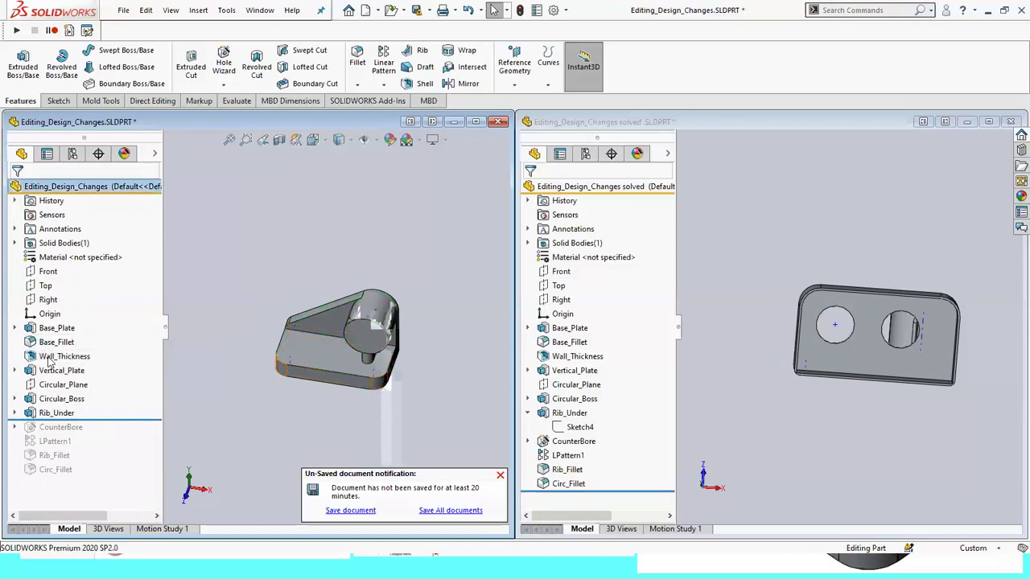
Turn both the edited and solved parts to near-front views.
middle_drag(330, 399, 356, 242)
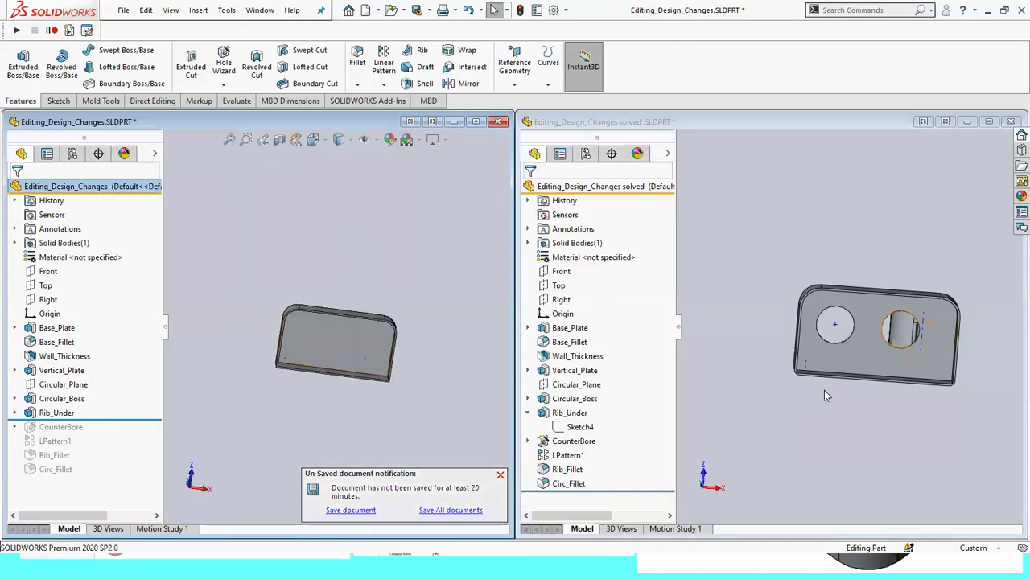
mouse_move(826, 406)
middle_down()
mouse_move(930, 432)
mouse_move(947, 417)
mouse_move(884, 437)
mouse_move(853, 426)
middle_up()
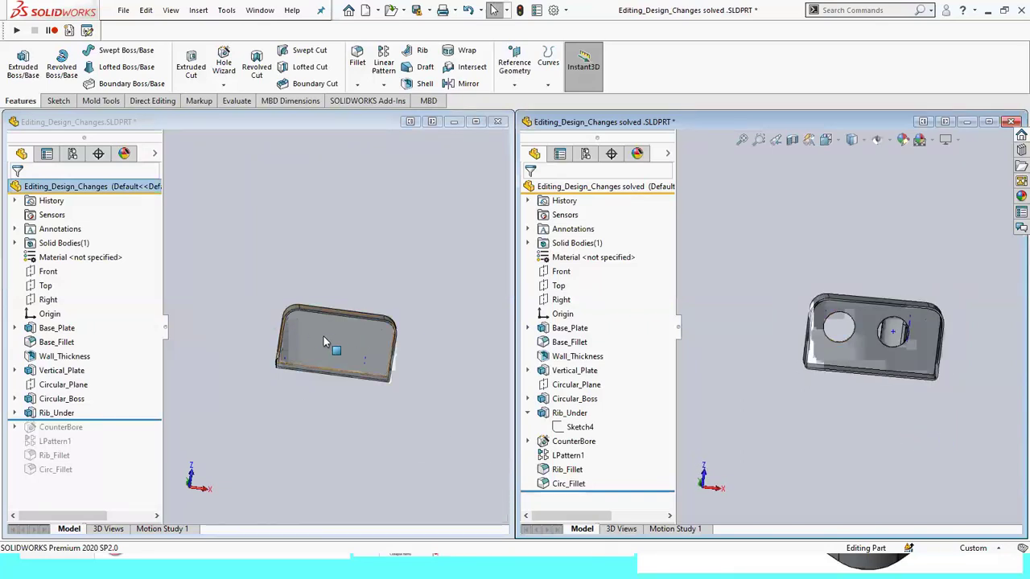
mouse_move(355, 413)
middle_down()
mouse_move(328, 391)
mouse_move(310, 447)
mouse_move(308, 435)
mouse_move(312, 456)
middle_up()
mouse_move(306, 353)
middle_down()
mouse_move(308, 287)
mouse_move(295, 271)
mouse_move(289, 383)
mouse_move(287, 352)
mouse_move(273, 366)
middle_up()
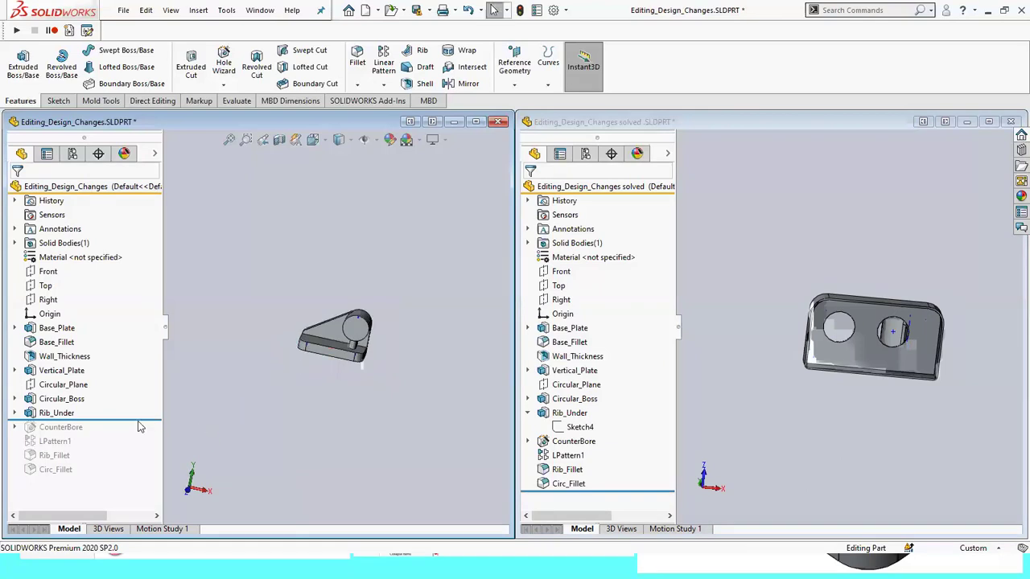
Roll the history forward past CounterBore, LPattern1 and Circ_Fillet, showing the two holes.
drag(138, 426, 145, 426)
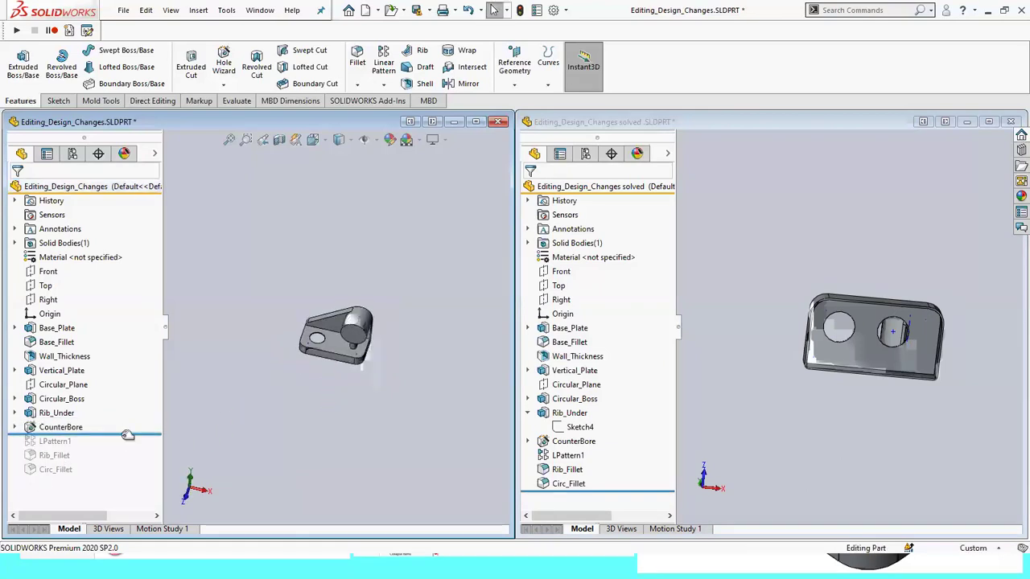
drag(121, 435, 129, 448)
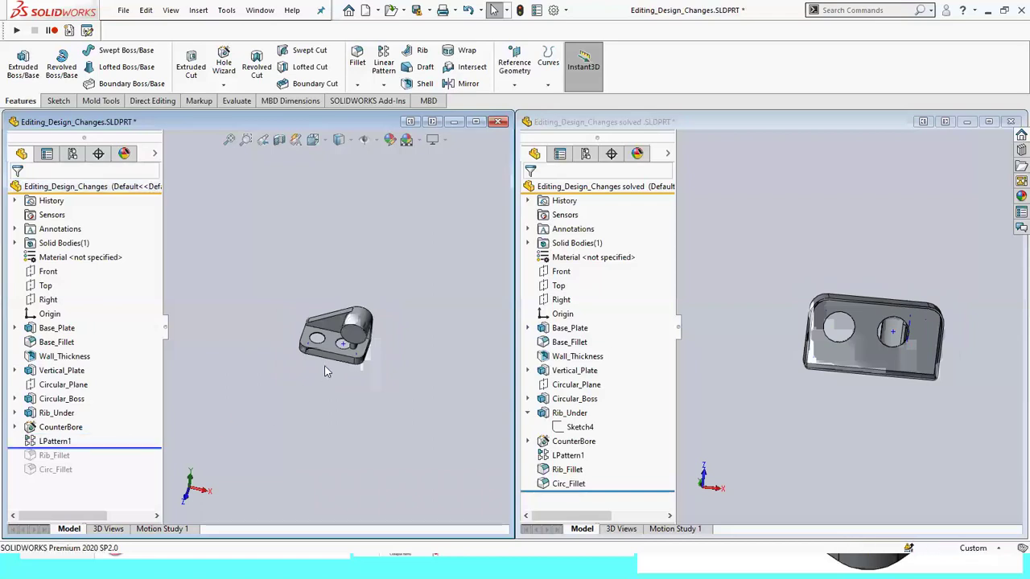
scroll(326, 364, down, 3)
middle_drag(325, 364, 302, 405)
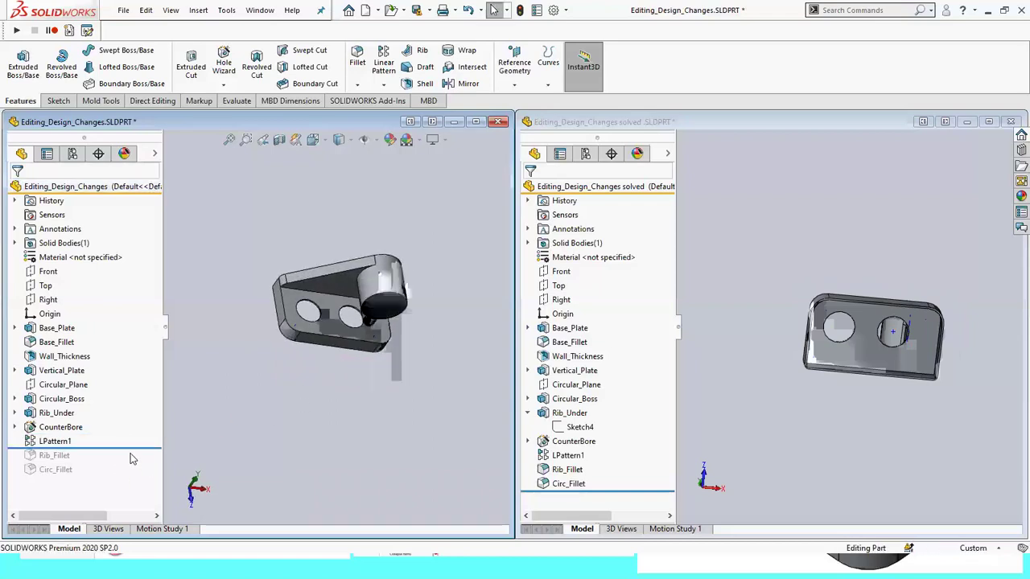
drag(137, 447, 129, 476)
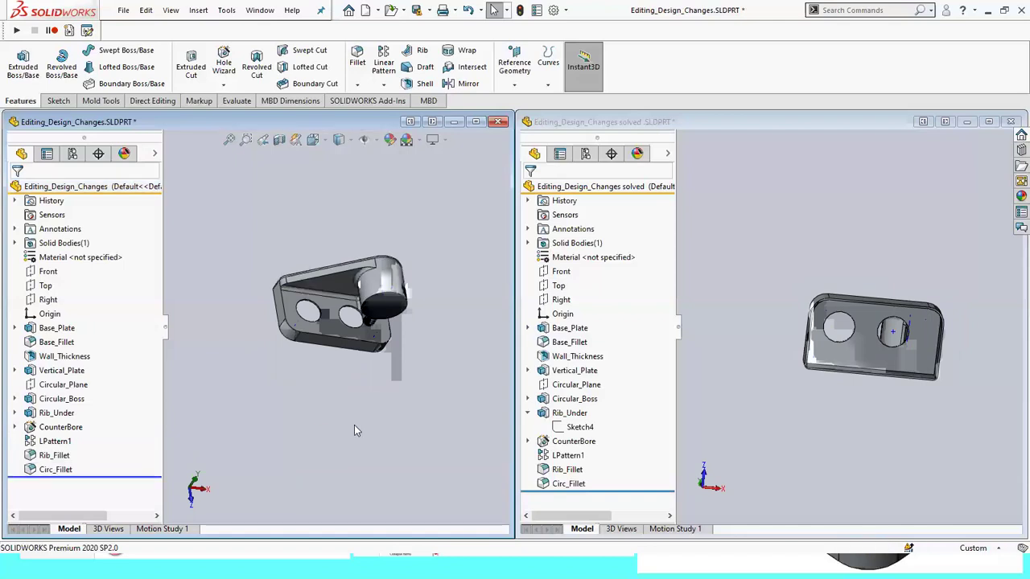
mouse_move(370, 399)
middle_down()
mouse_move(414, 366)
mouse_move(367, 416)
middle_up()
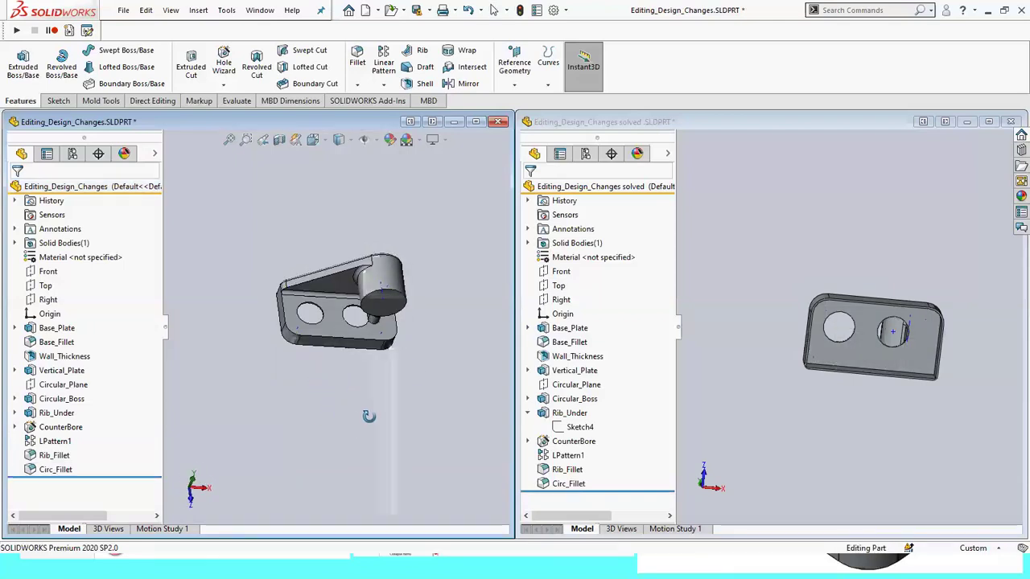
Orbit and zoom the working and solved parts into the same plate-forward orientation.
scroll(354, 378, down, 1)
scroll(367, 414, down, 3)
scroll(367, 414, up, 3)
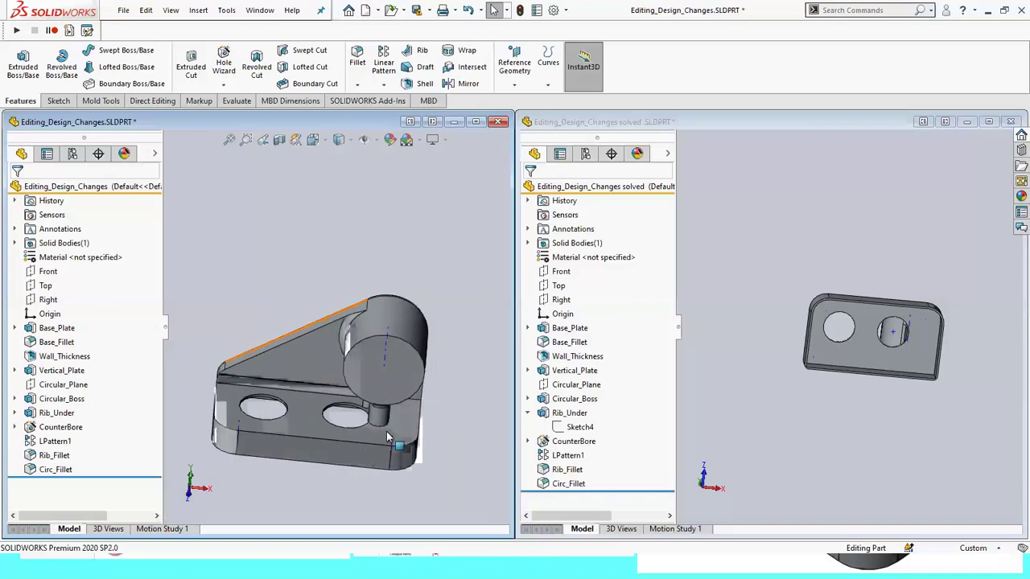
mouse_move(801, 397)
middle_down()
mouse_move(783, 478)
mouse_move(634, 464)
middle_up()
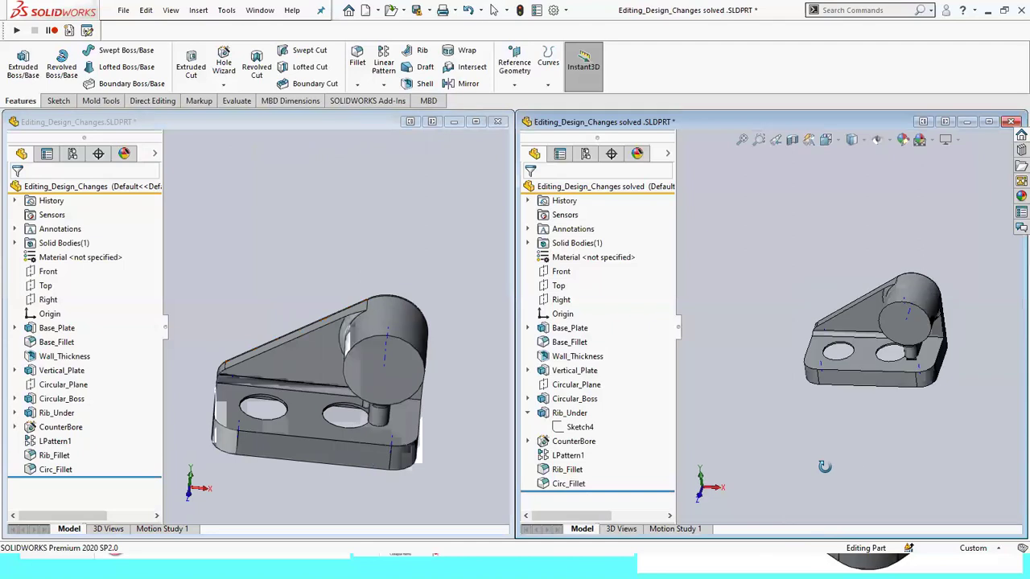
mouse_move(342, 435)
middle_down()
mouse_move(329, 297)
mouse_move(293, 479)
mouse_move(313, 451)
middle_up()
mouse_move(858, 438)
middle_down()
mouse_move(894, 413)
mouse_move(889, 399)
mouse_move(434, 476)
middle_up()
middle_drag(398, 430, 412, 456)
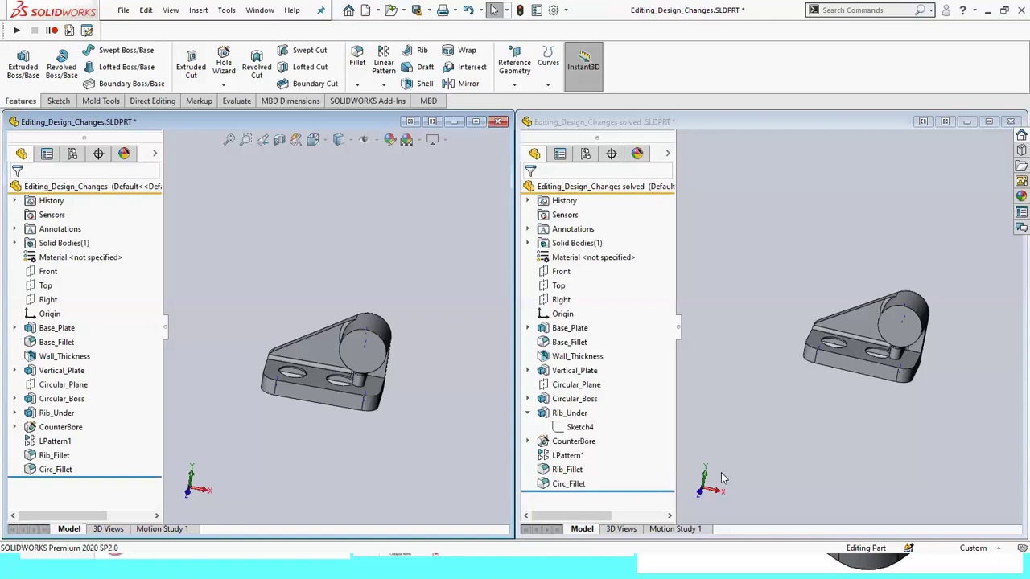
click(721, 478)
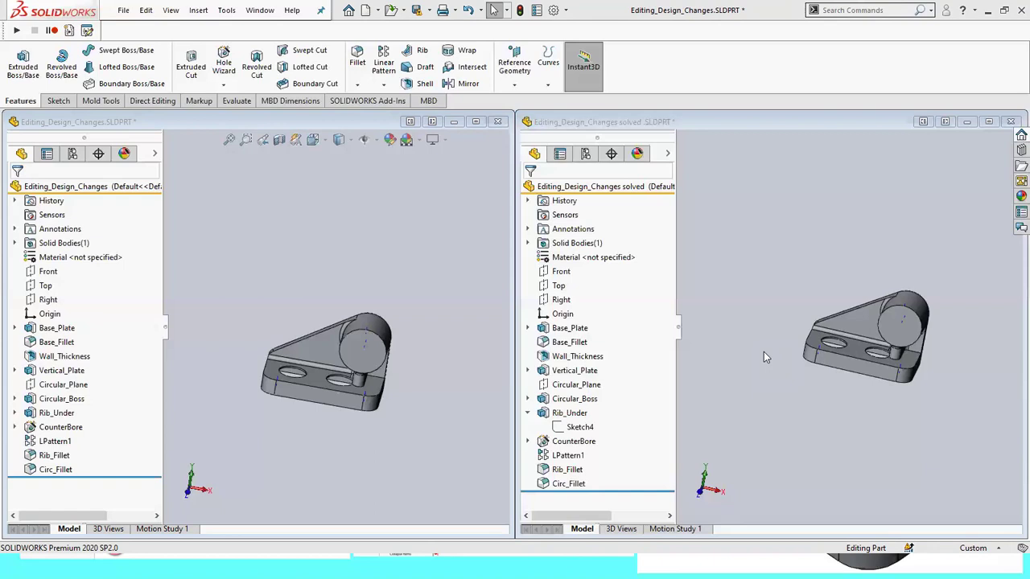
Orbit both parts to inspect their undersides and view the solved cylinder from the side.
click(431, 477)
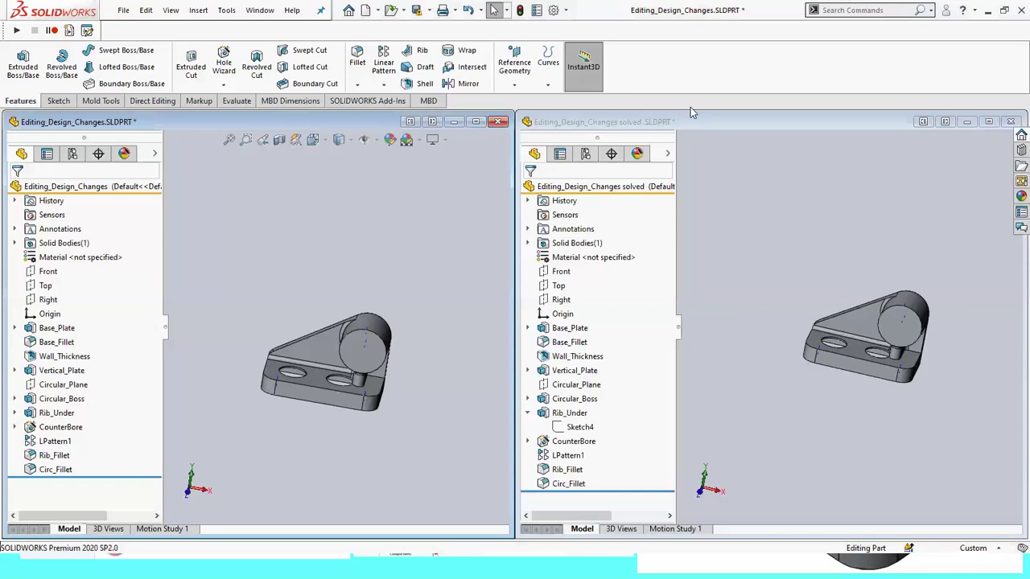
mouse_move(384, 448)
middle_down()
mouse_move(452, 445)
mouse_move(314, 335)
middle_up()
scroll(314, 334, down, 5)
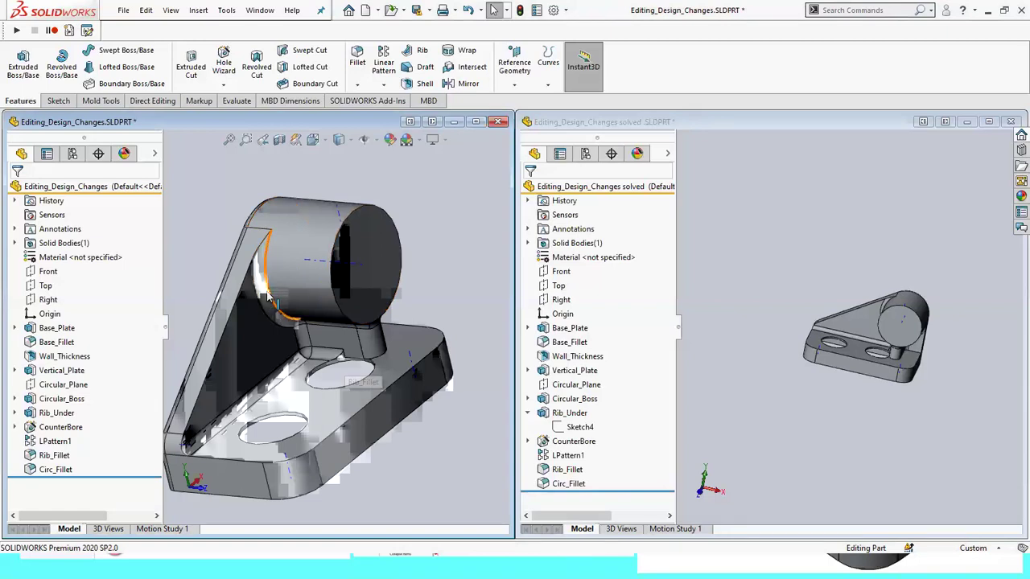
middle_drag(290, 312, 305, 406)
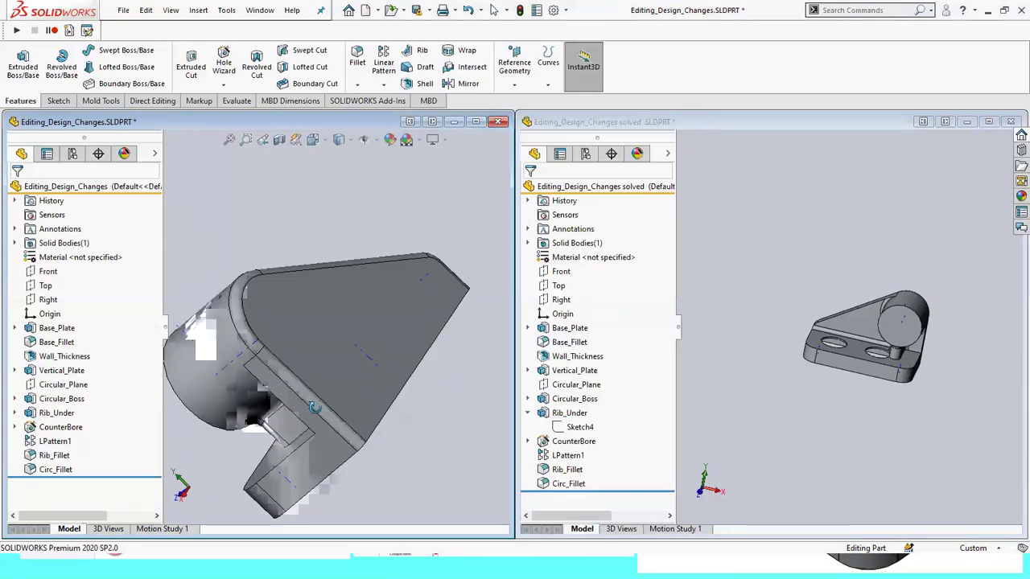
middle_drag(314, 407, 321, 409)
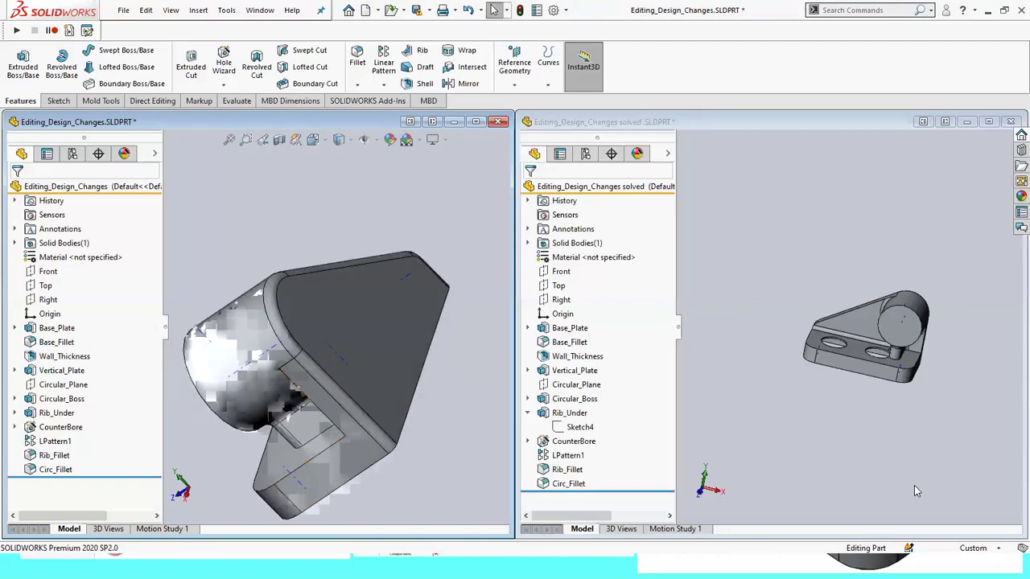
middle_drag(914, 491, 954, 230)
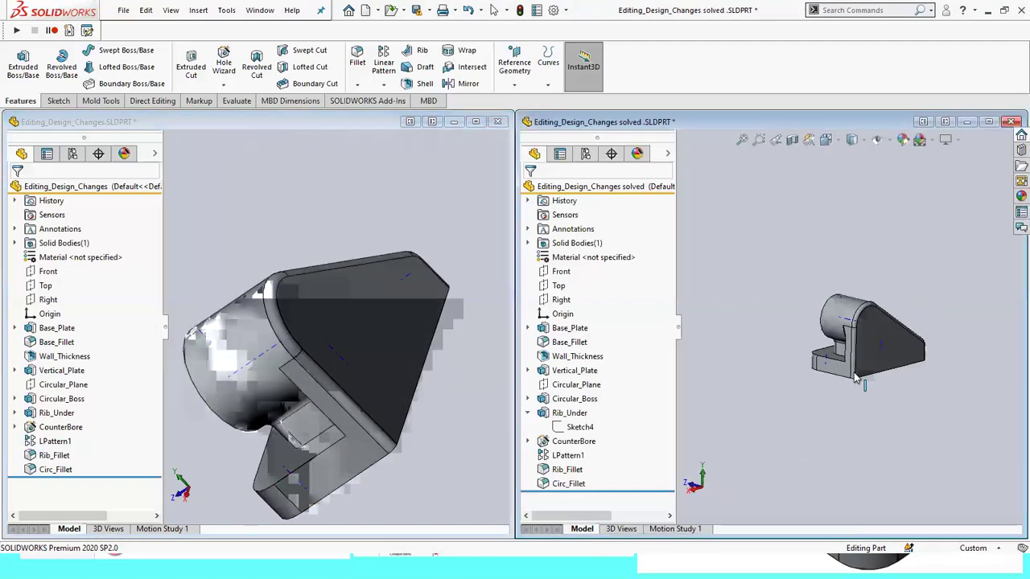
scroll(954, 230, down, 3)
middle_drag(859, 396, 866, 426)
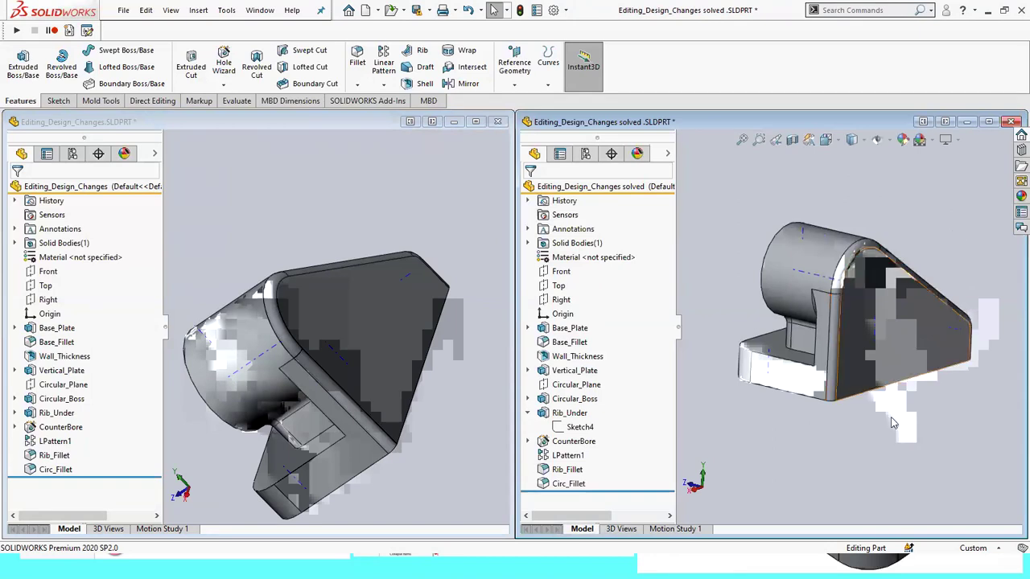
mouse_move(460, 442)
middle_down()
mouse_move(492, 391)
mouse_move(465, 453)
middle_up()
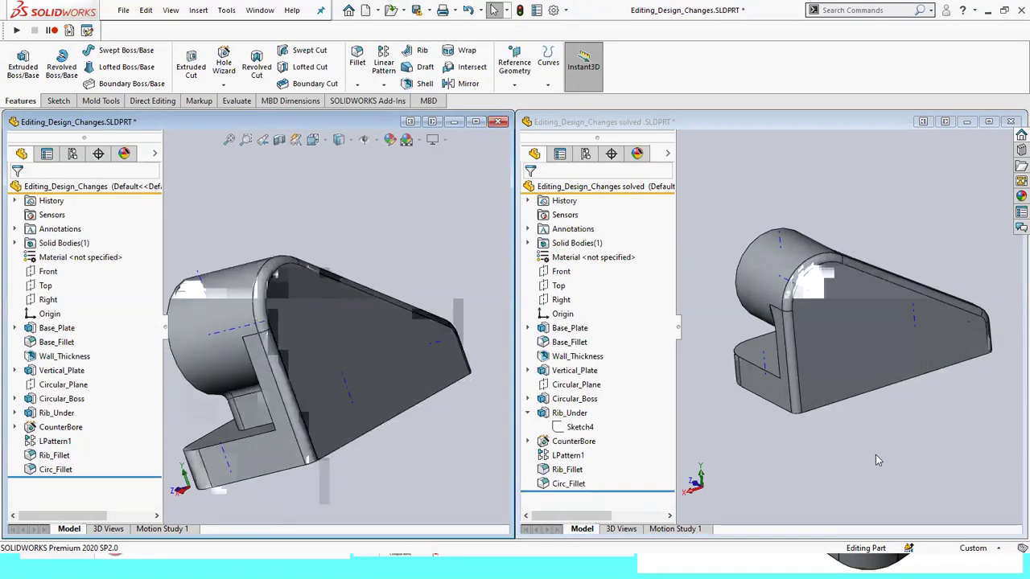
mouse_move(857, 454)
middle_down()
mouse_move(1018, 480)
mouse_move(405, 467)
mouse_move(484, 419)
mouse_move(410, 480)
mouse_move(497, 477)
mouse_move(475, 485)
mouse_move(483, 481)
middle_up()
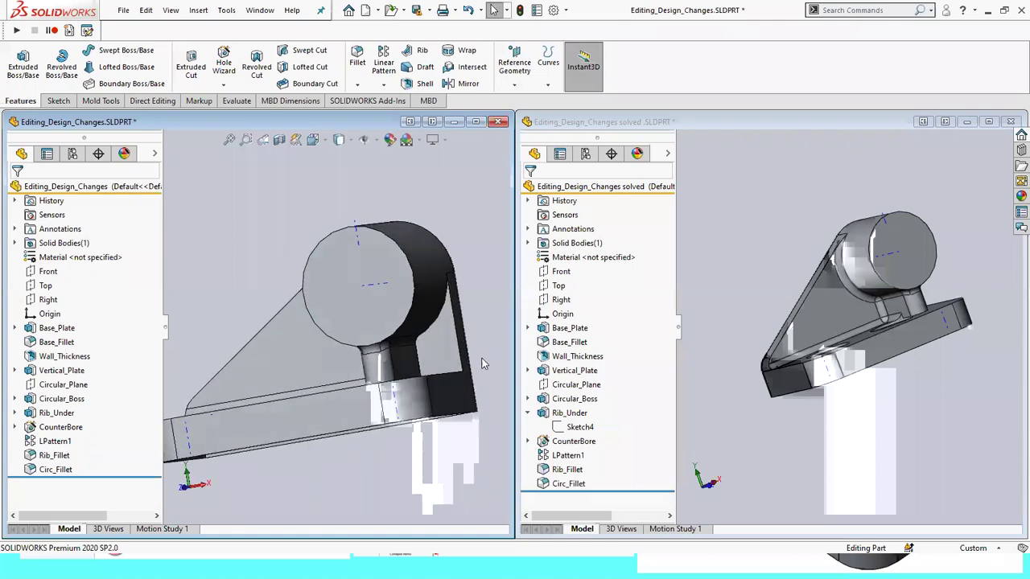
middle_drag(856, 418, 936, 274)
Select the solved part's cylinder fillet to check its R5 radius, then reorient both parts.
click(935, 283)
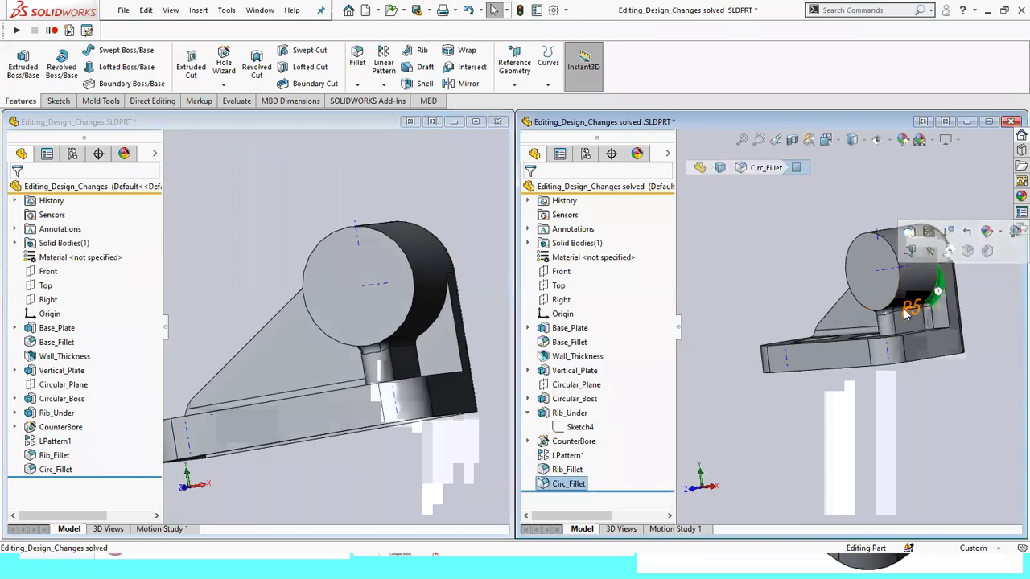
click(877, 402)
middle_drag(878, 402, 837, 403)
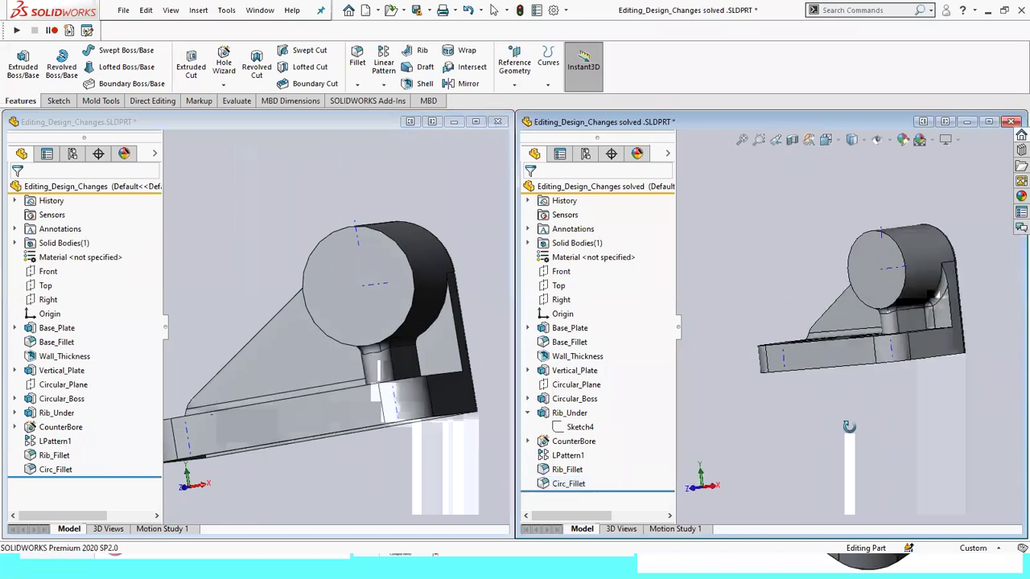
middle_drag(425, 402, 417, 470)
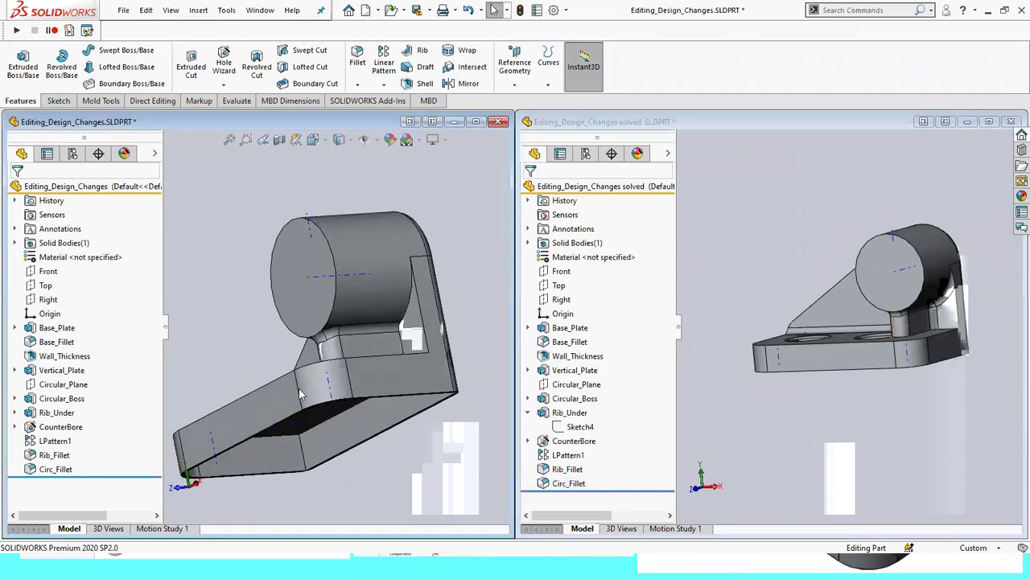
Open the working part's Rib_Fillet for editing.
click(60, 471)
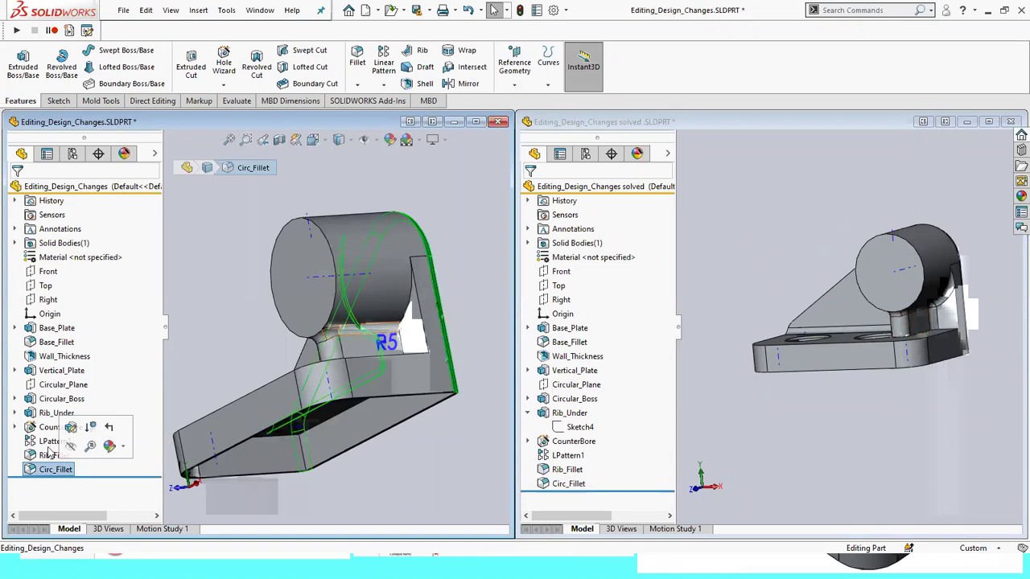
click(47, 455)
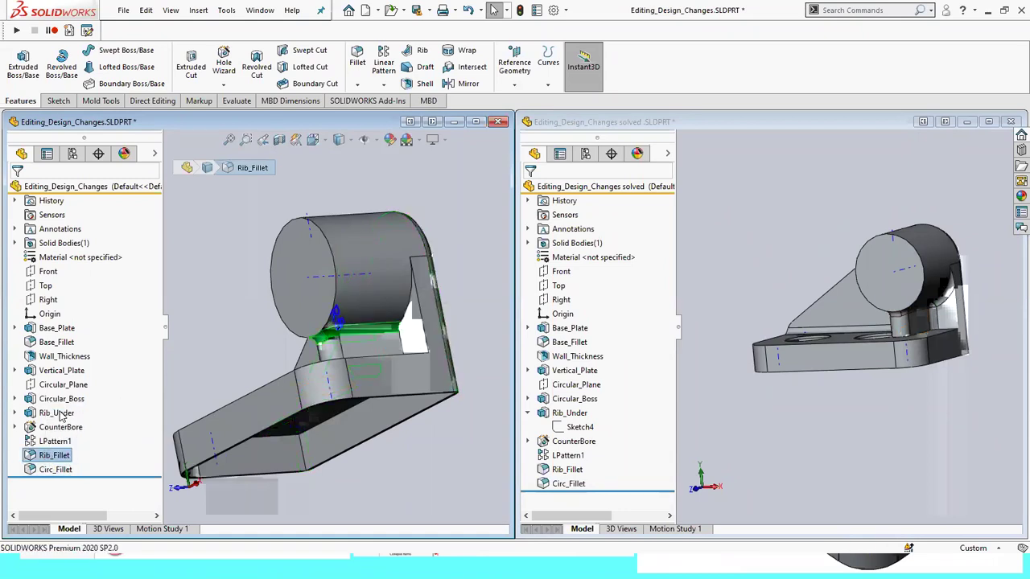
click(57, 412)
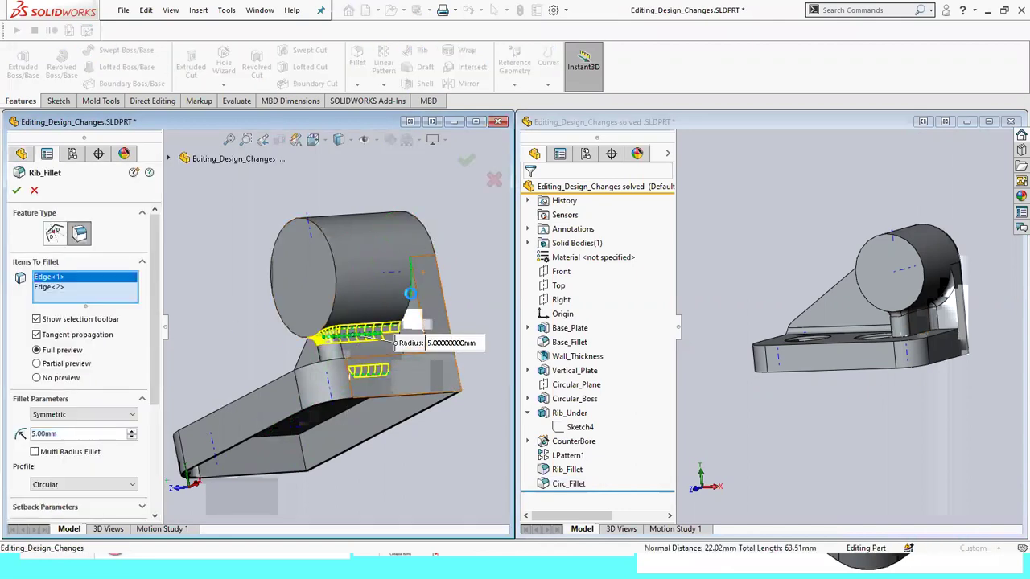
Add the vertical Edge<3> beside the boss to Rib_Fillet and apply it.
click(412, 300)
click(16, 190)
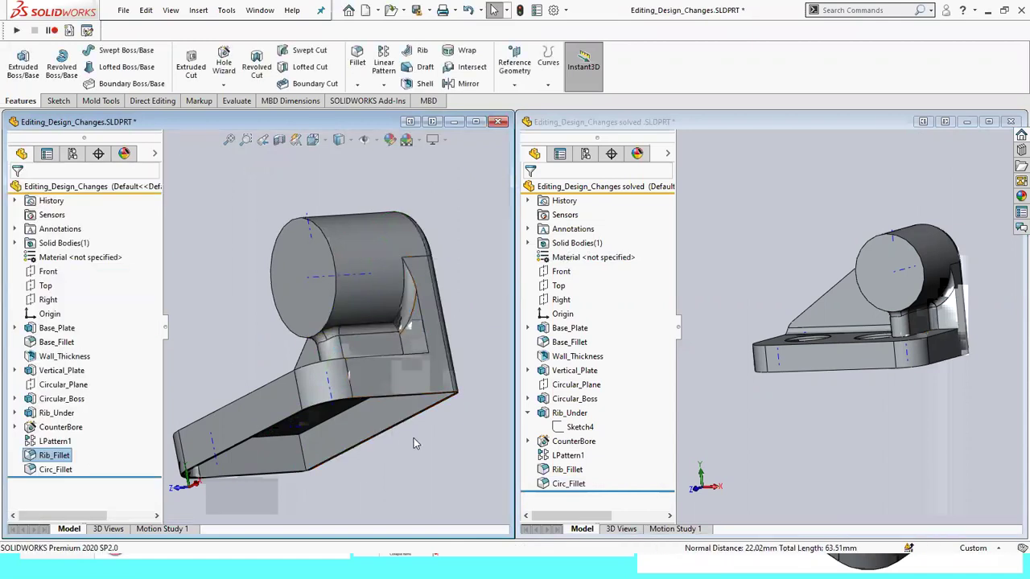
click(873, 433)
mouse_move(418, 467)
middle_down()
mouse_move(384, 467)
mouse_move(394, 468)
middle_up()
Orbit and zoom both parts into matching frontal views to compare the rib fillets.
click(866, 469)
middle_drag(867, 469, 939, 439)
scroll(367, 465, up, 2)
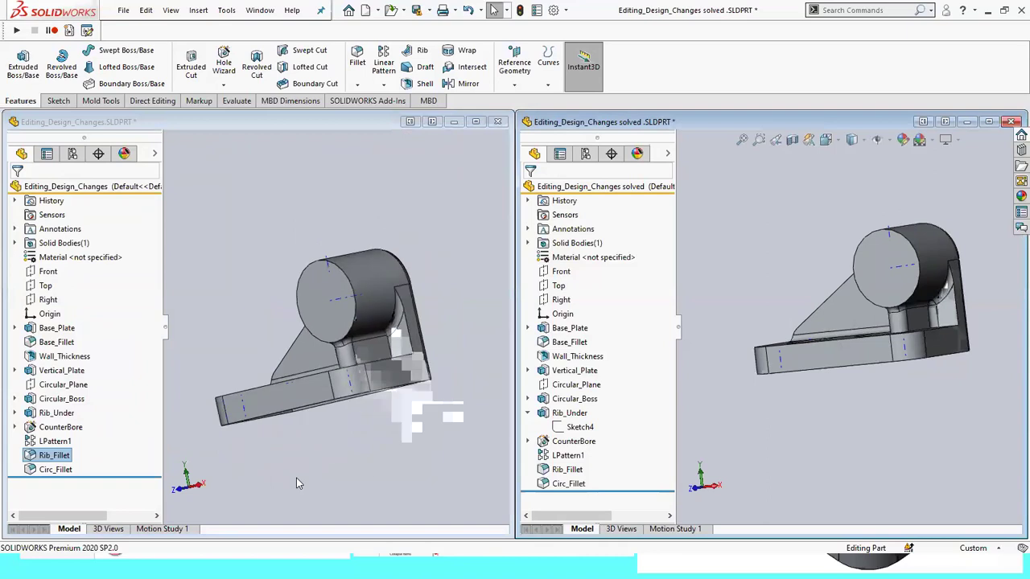
click(296, 482)
mouse_move(296, 483)
middle_down()
mouse_move(287, 483)
mouse_move(321, 471)
middle_up()
scroll(314, 358, up, 2)
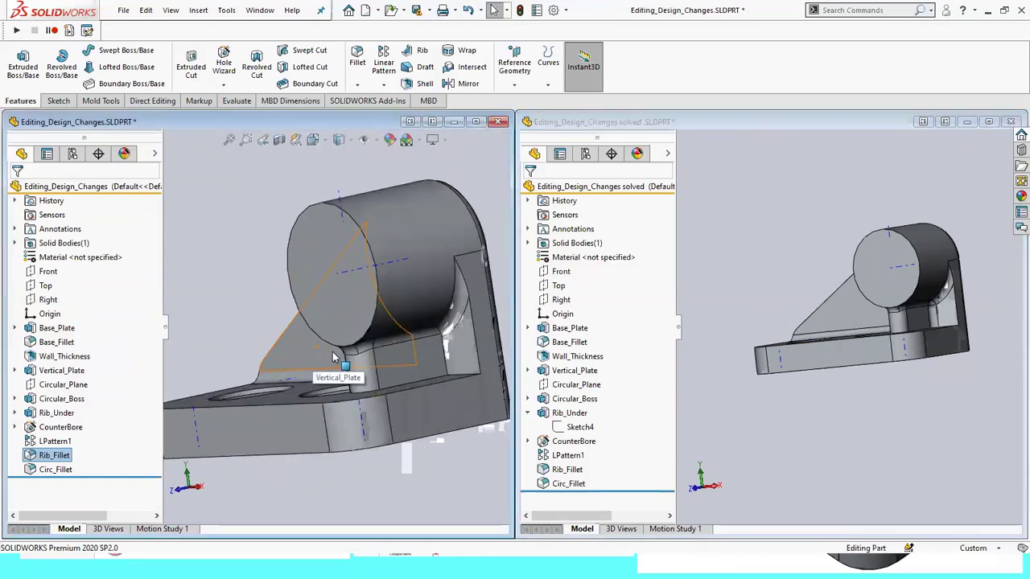
middle_drag(313, 358, 426, 461)
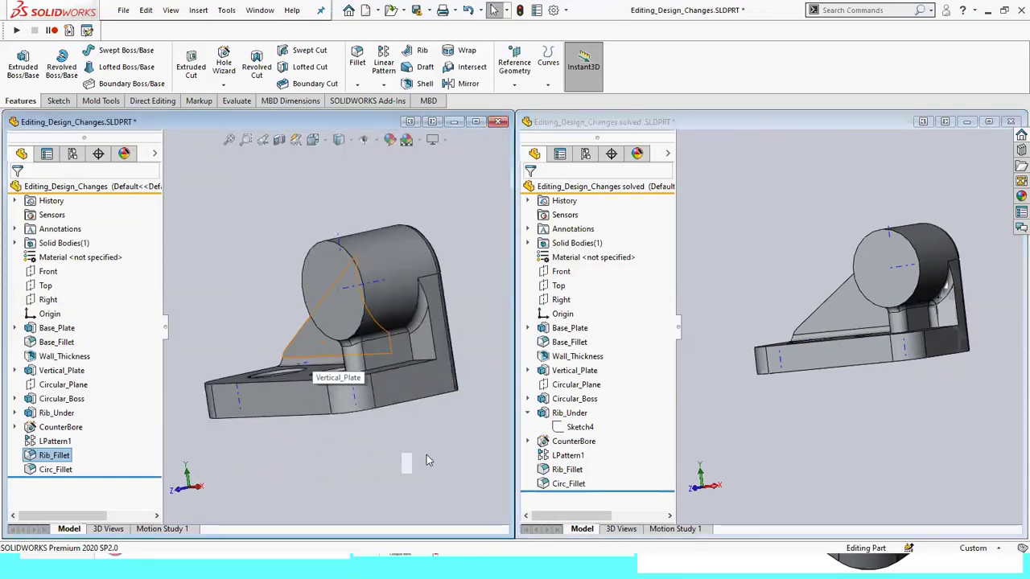
click(837, 434)
mouse_move(838, 435)
middle_down()
mouse_move(923, 418)
mouse_move(814, 417)
middle_up()
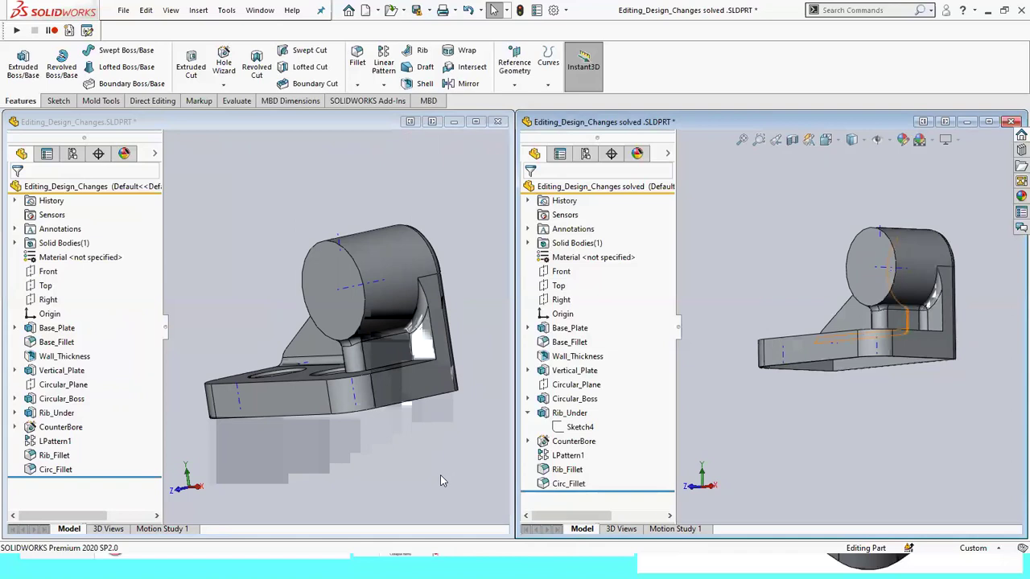
click(480, 448)
mouse_move(480, 448)
middle_down()
mouse_move(445, 464)
mouse_move(435, 489)
middle_up()
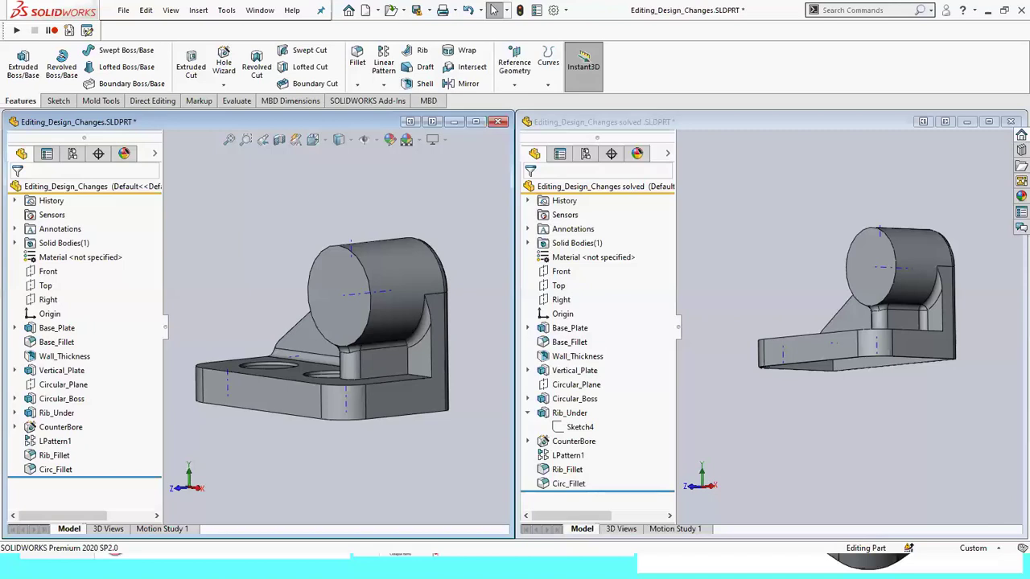
Close both Editing_Design_Changes parts without saving changes.
click(523, 535)
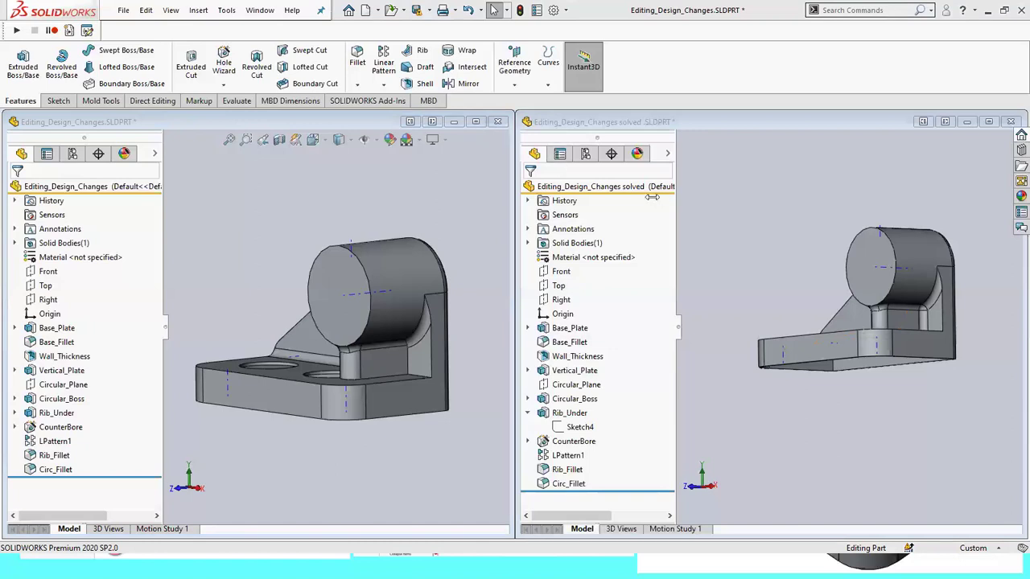
click(796, 167)
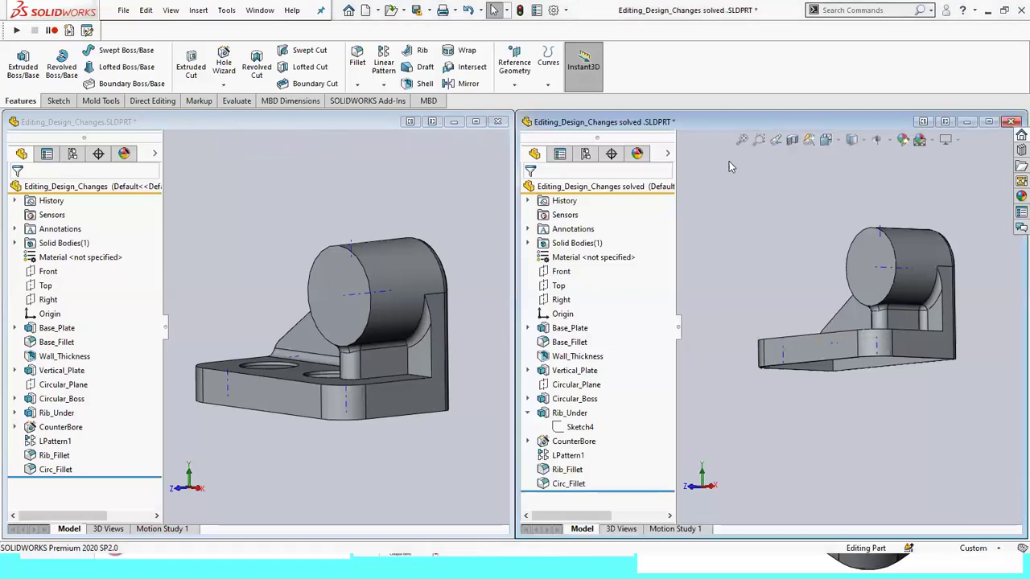
click(378, 121)
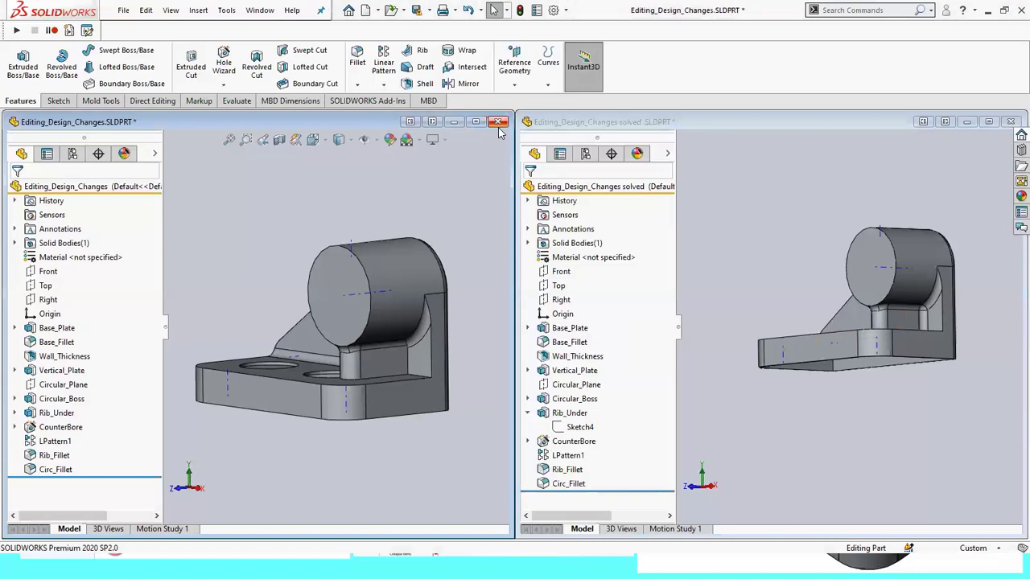
click(498, 127)
click(452, 290)
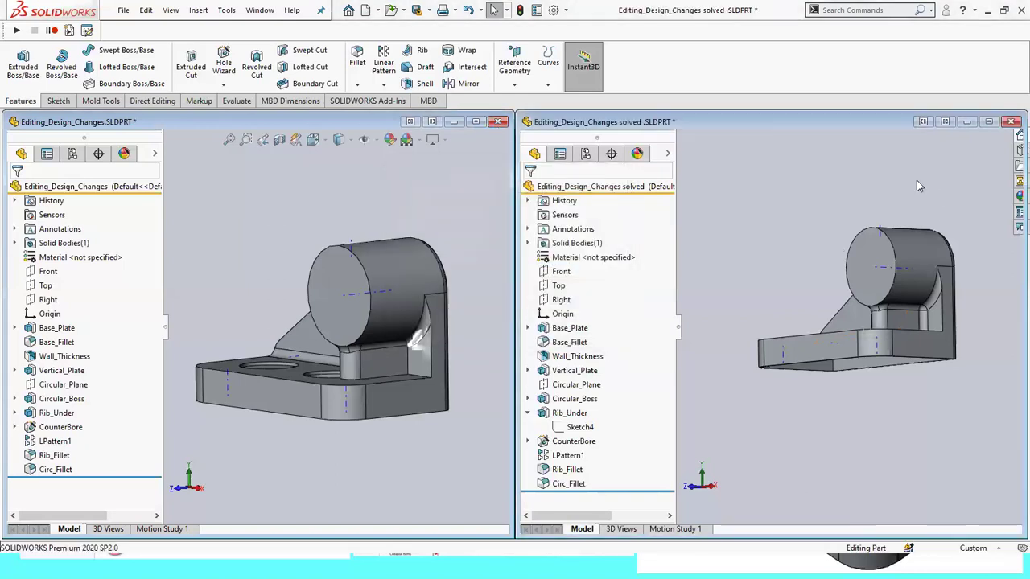
click(1007, 124)
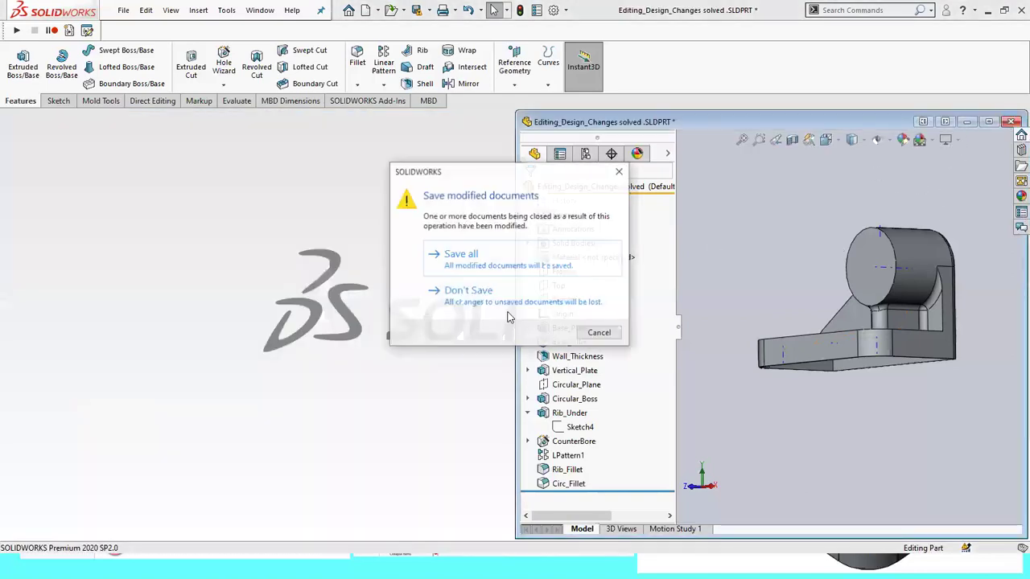
click(454, 291)
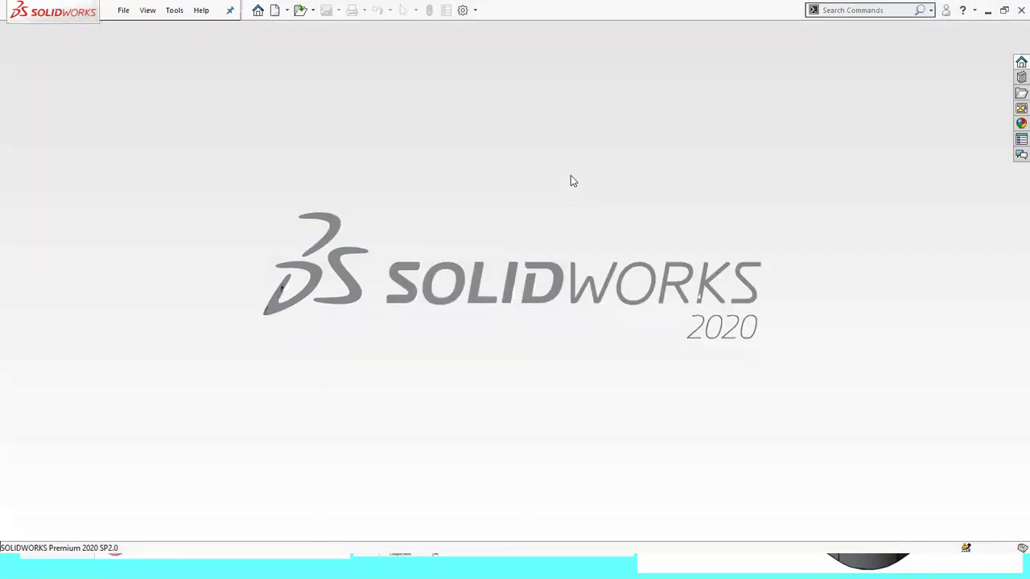
Open Partial_Editing CS.SLDPRT and Partial_Editing CS solved, then tile the windows horizontally.
click(299, 10)
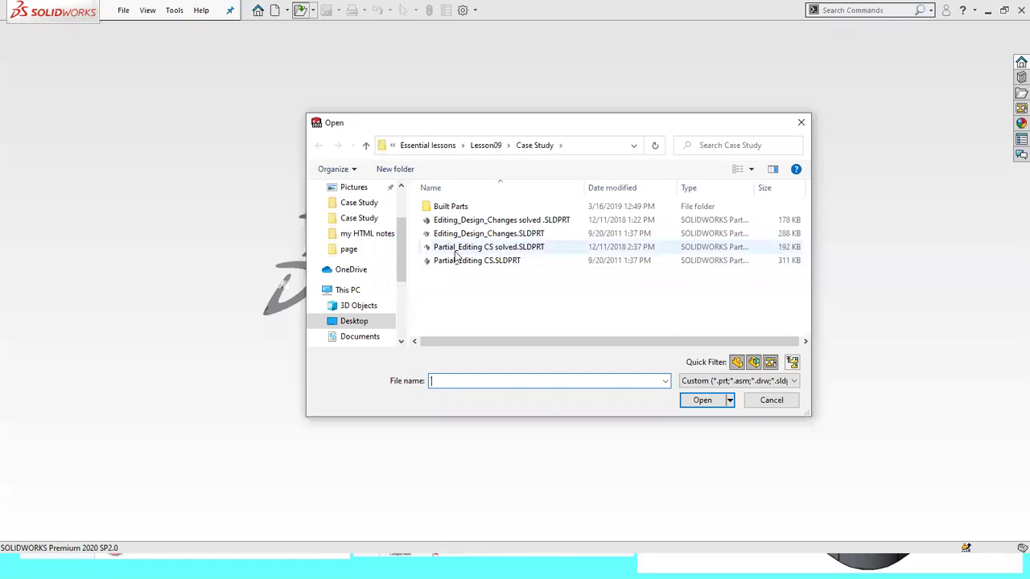
click(457, 260)
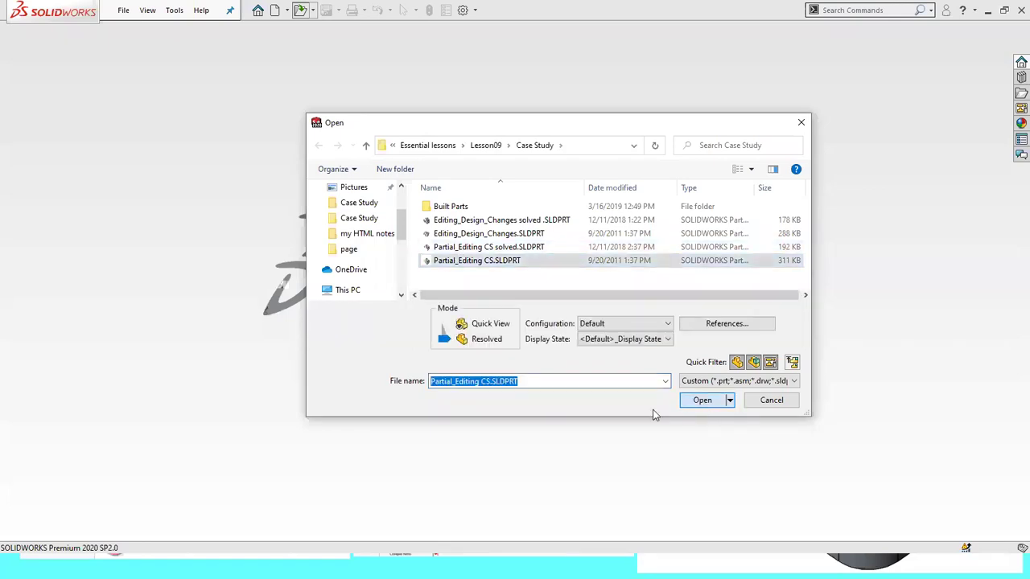
key(Return)
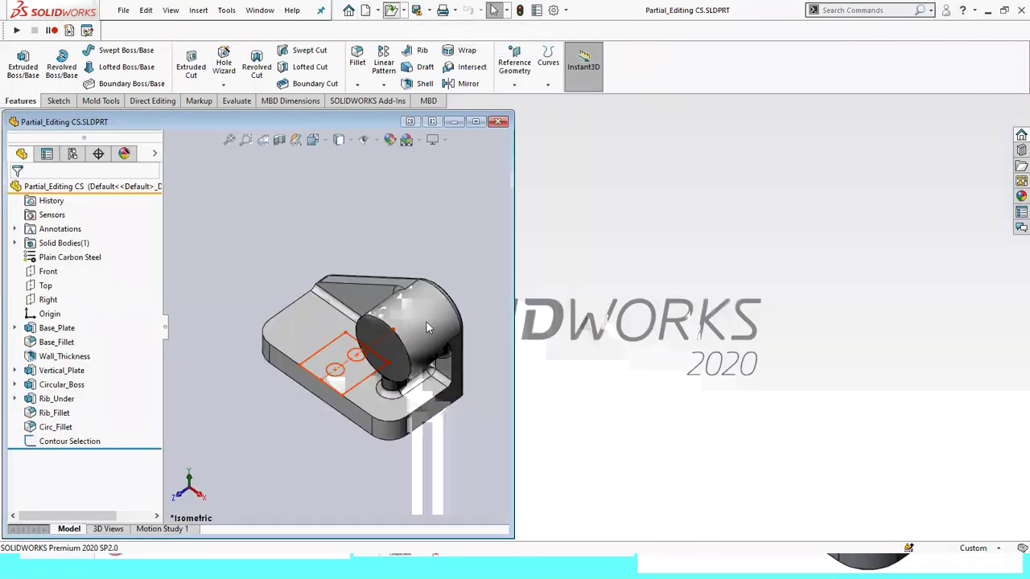
key(ctrl+o)
click(482, 247)
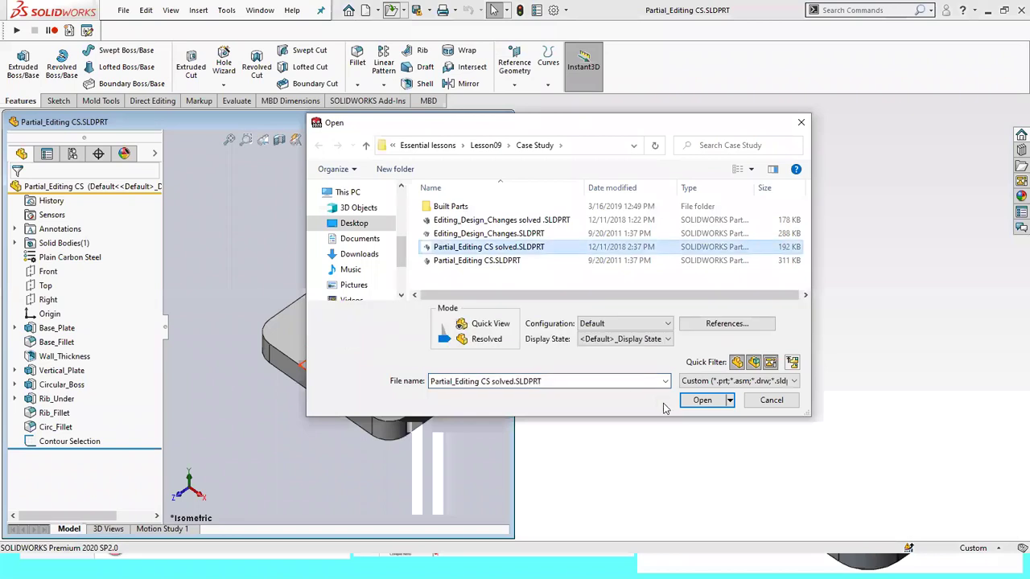
click(702, 400)
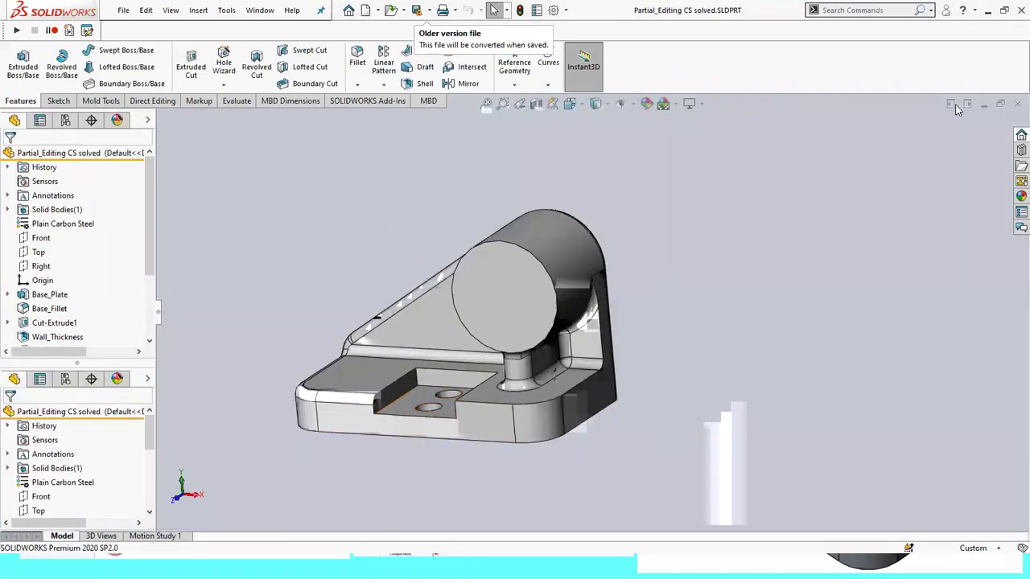
click(967, 103)
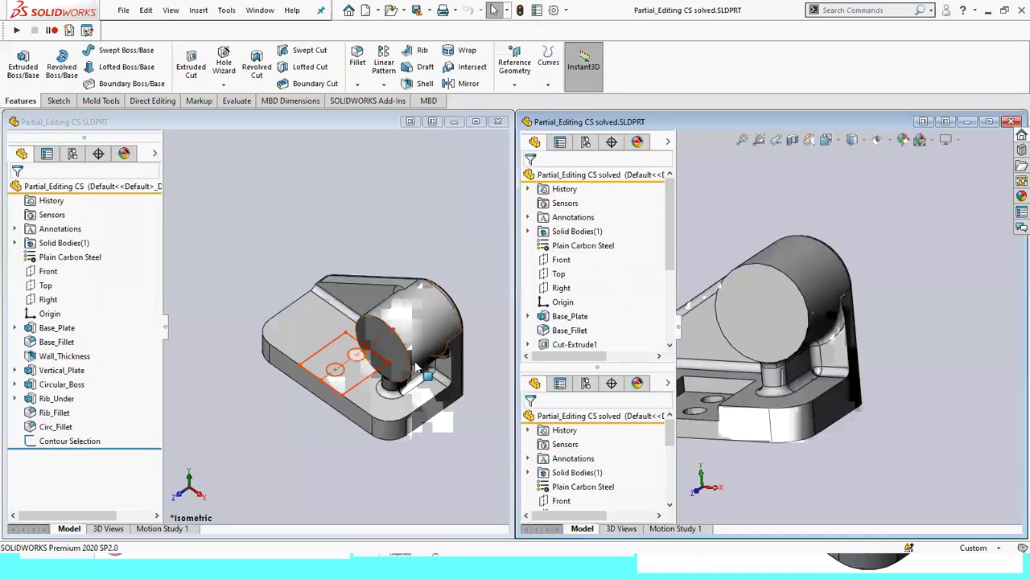
Rotate the solved part to an angled side view.
scroll(730, 432, up, 3)
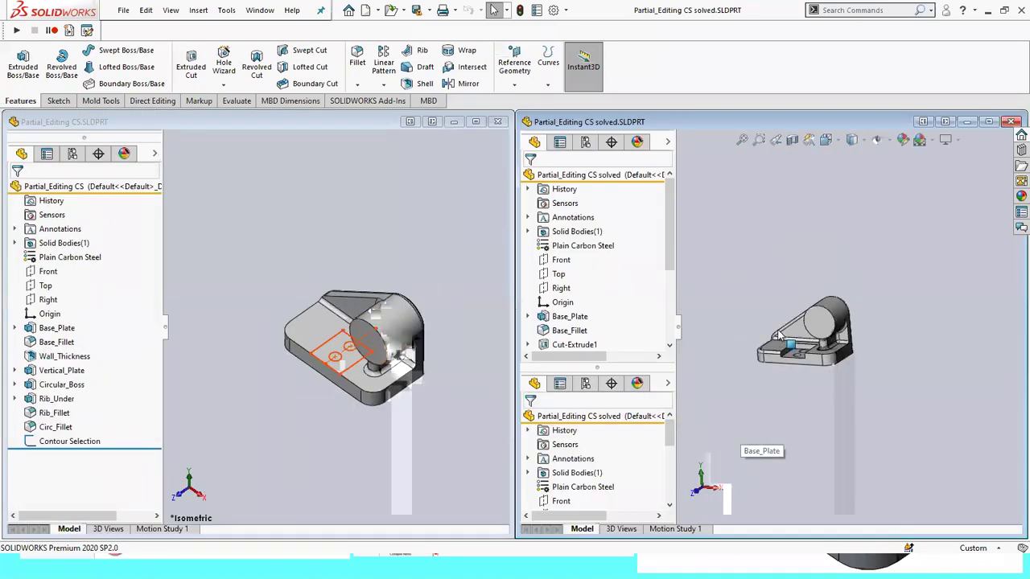
scroll(787, 352, down, 1)
scroll(786, 352, up, 1)
click(324, 420)
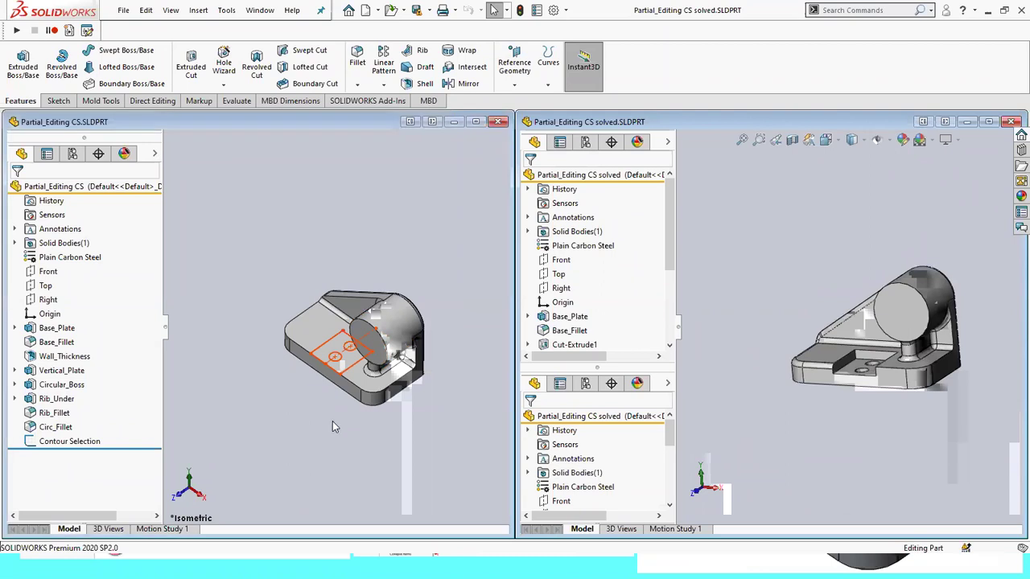
mouse_move(916, 433)
middle_down()
mouse_move(926, 432)
mouse_move(841, 325)
middle_up()
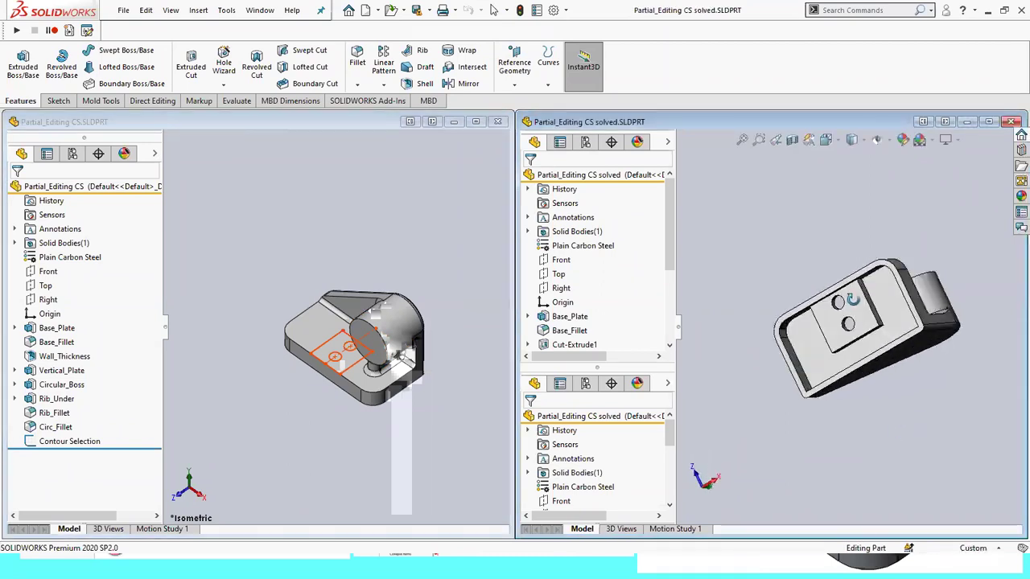
middle_drag(842, 325, 885, 338)
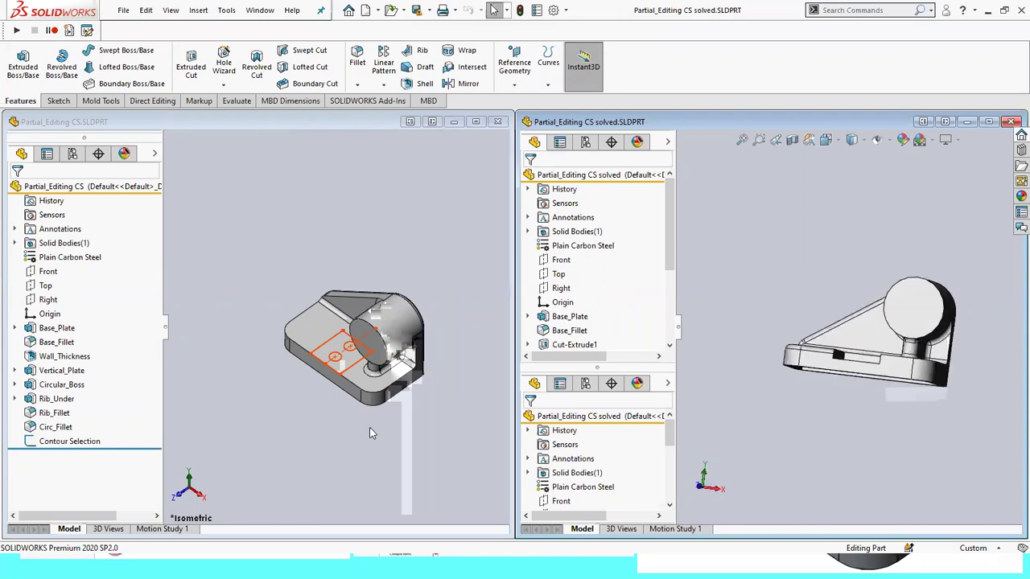
Rotate the original part to a matching side view and show the solved part's full feature tree.
click(343, 437)
mouse_move(343, 438)
middle_down()
mouse_move(378, 266)
mouse_move(823, 448)
mouse_move(861, 449)
mouse_move(855, 439)
middle_up()
click(823, 448)
click(474, 464)
mouse_move(472, 463)
middle_down()
mouse_move(420, 447)
mouse_move(445, 438)
mouse_move(425, 425)
middle_up()
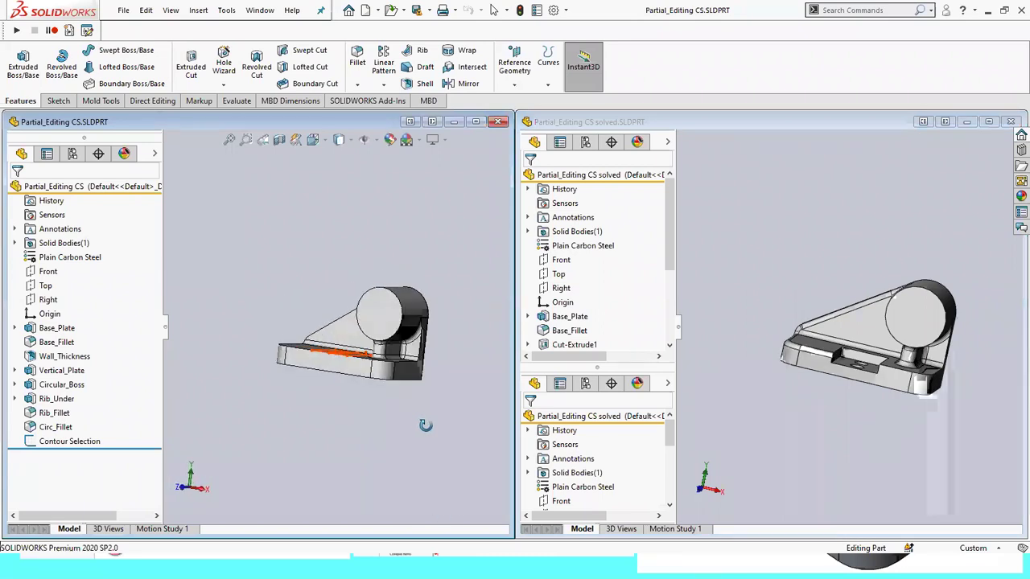
scroll(305, 285, down, 2)
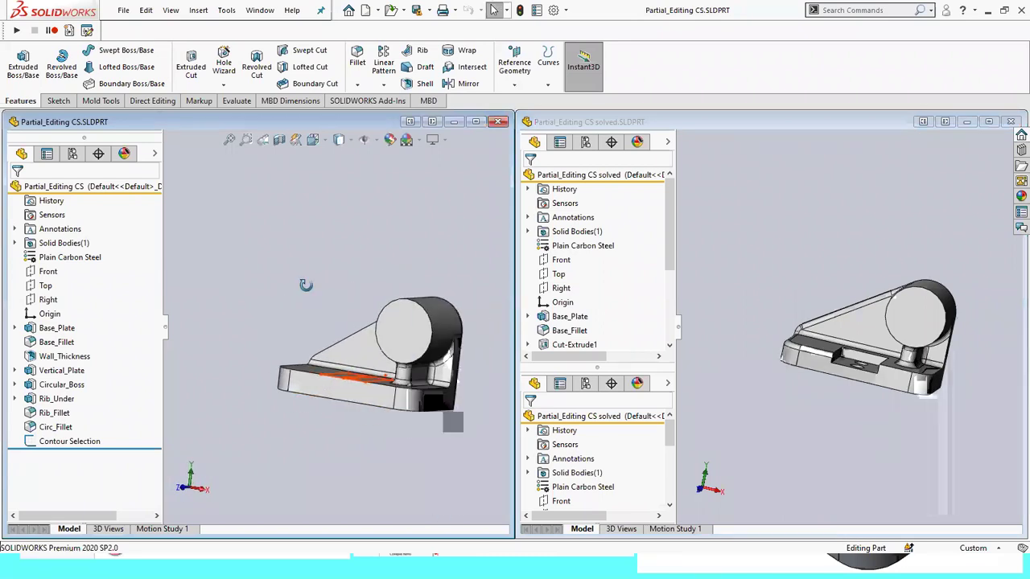
middle_drag(305, 286, 310, 299)
mouse_move(444, 360)
middle_down()
mouse_move(436, 448)
mouse_move(418, 402)
middle_up()
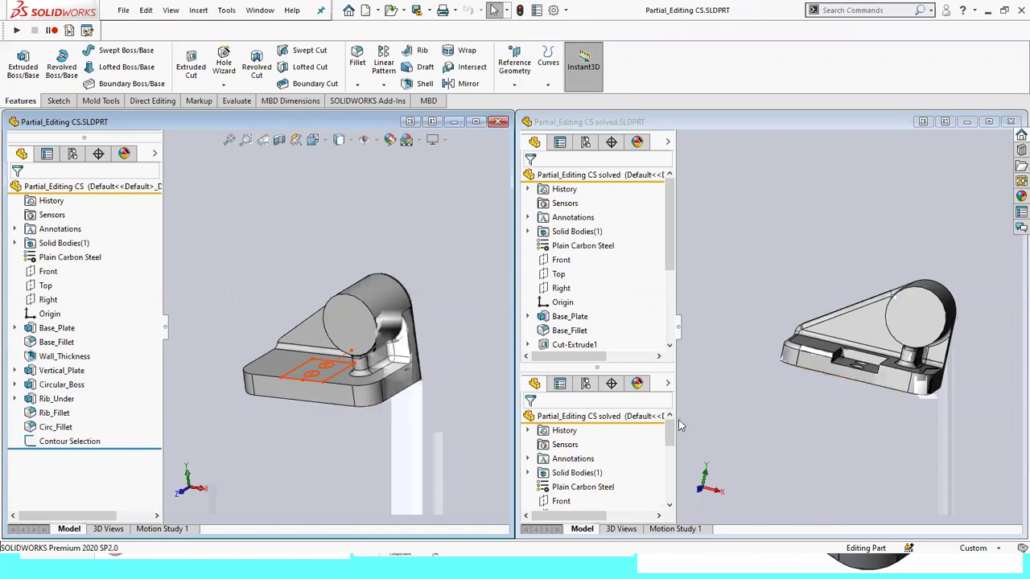
drag(598, 370, 599, 519)
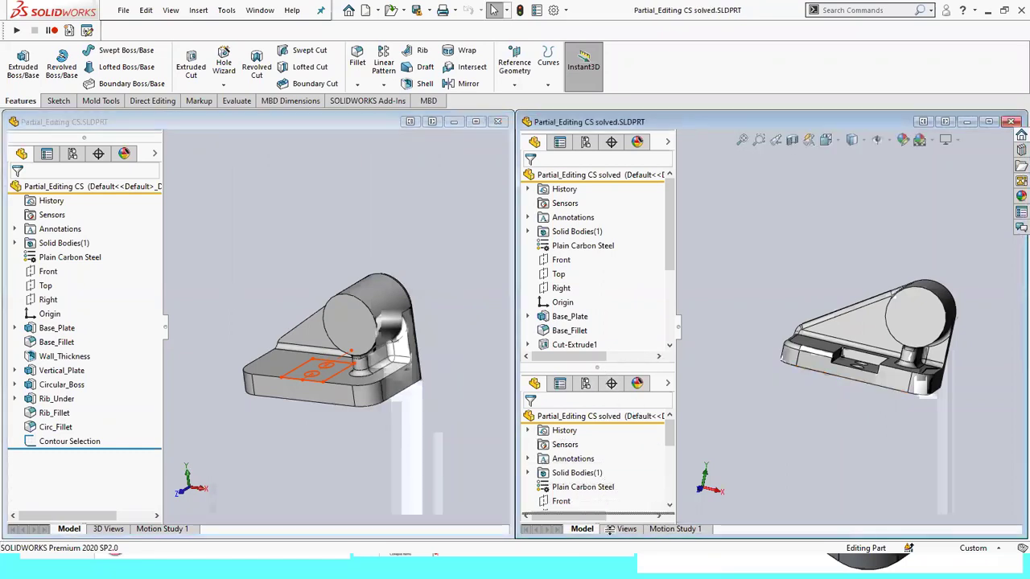
click(424, 454)
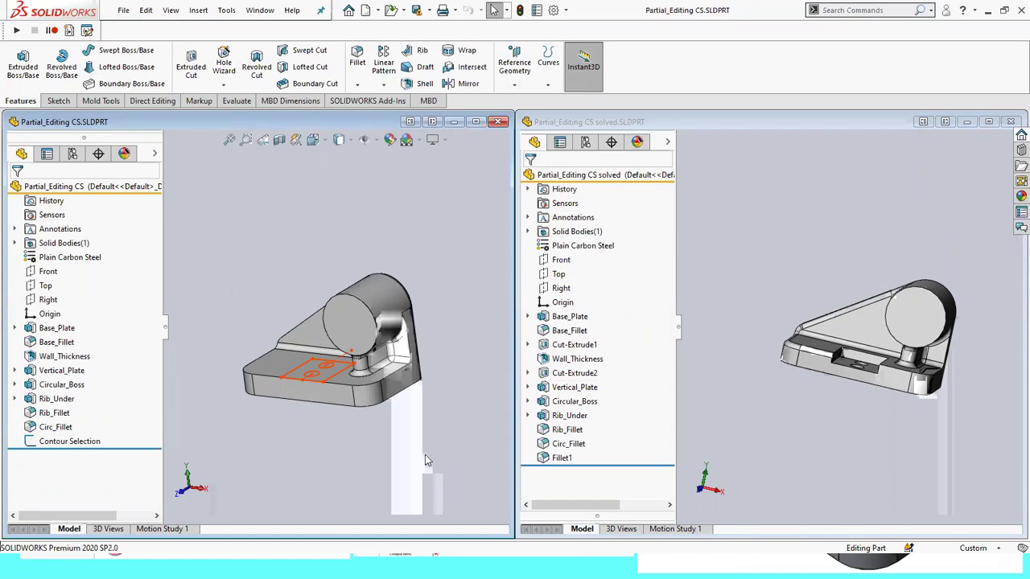
Extrude-cut the Contour Selection sketch as Cut-Extrude1, keeping all resulting bodies.
click(64, 438)
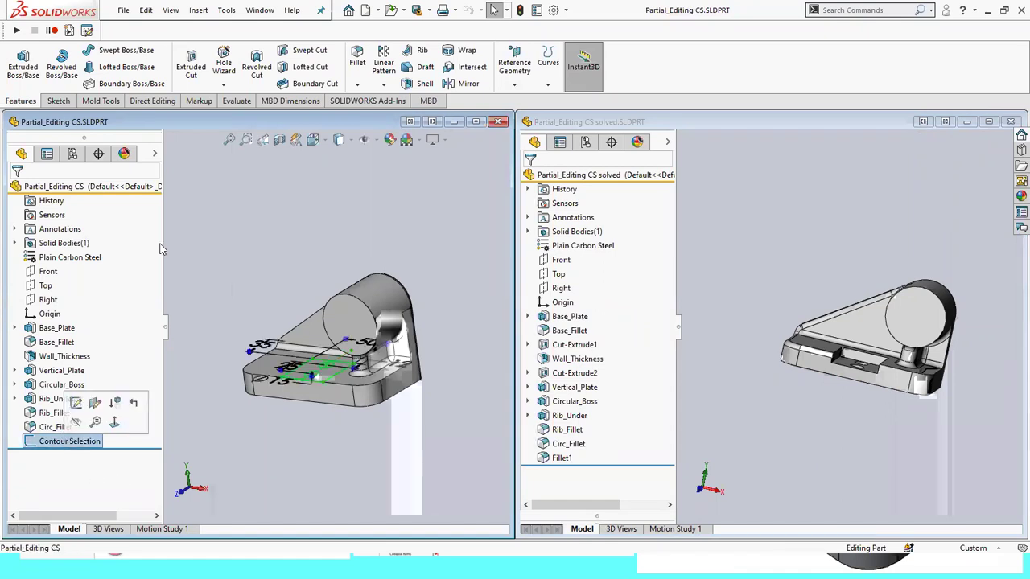
click(191, 63)
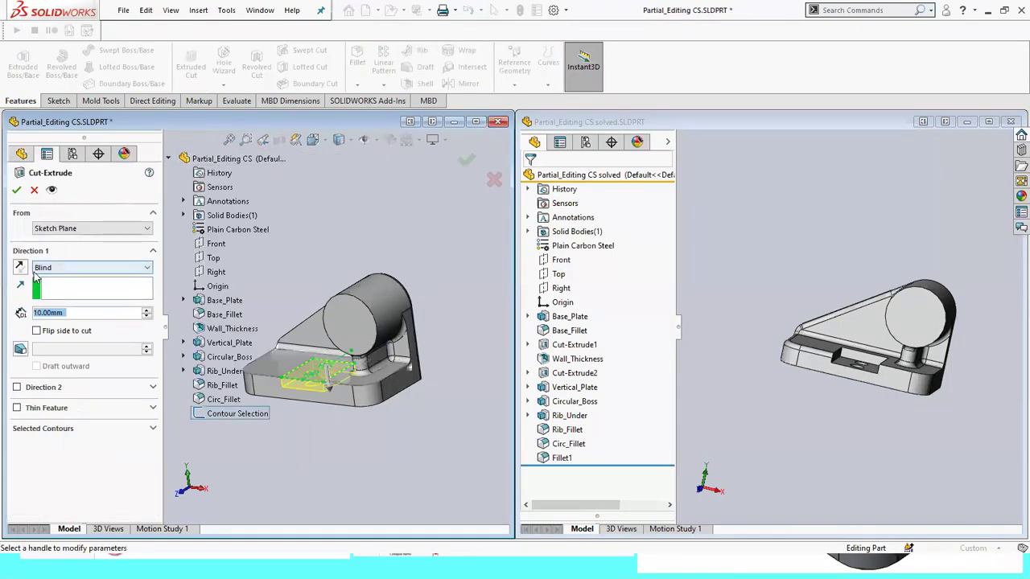
click(16, 190)
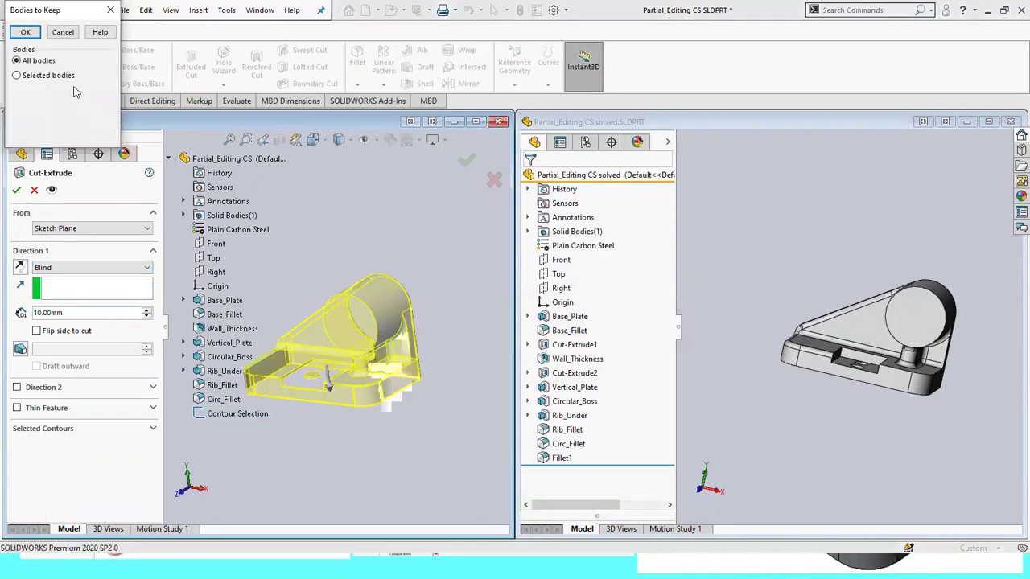
click(34, 37)
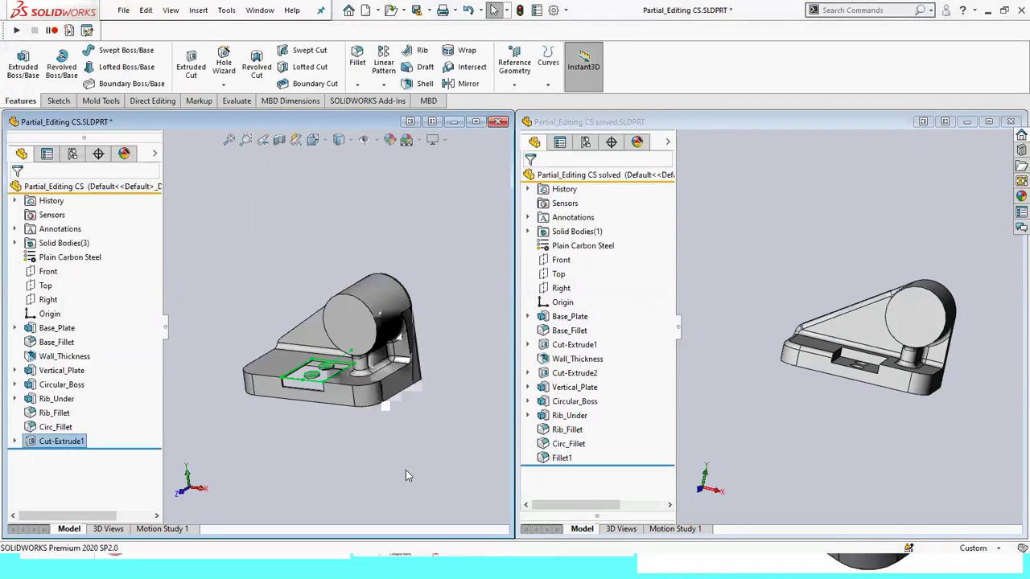
Orbit both the original and solved parts to compare their undersides.
mouse_move(400, 461)
middle_down()
mouse_move(406, 394)
mouse_move(335, 416)
middle_up()
mouse_move(336, 374)
middle_down()
mouse_move(392, 428)
mouse_move(414, 404)
mouse_move(418, 419)
middle_up()
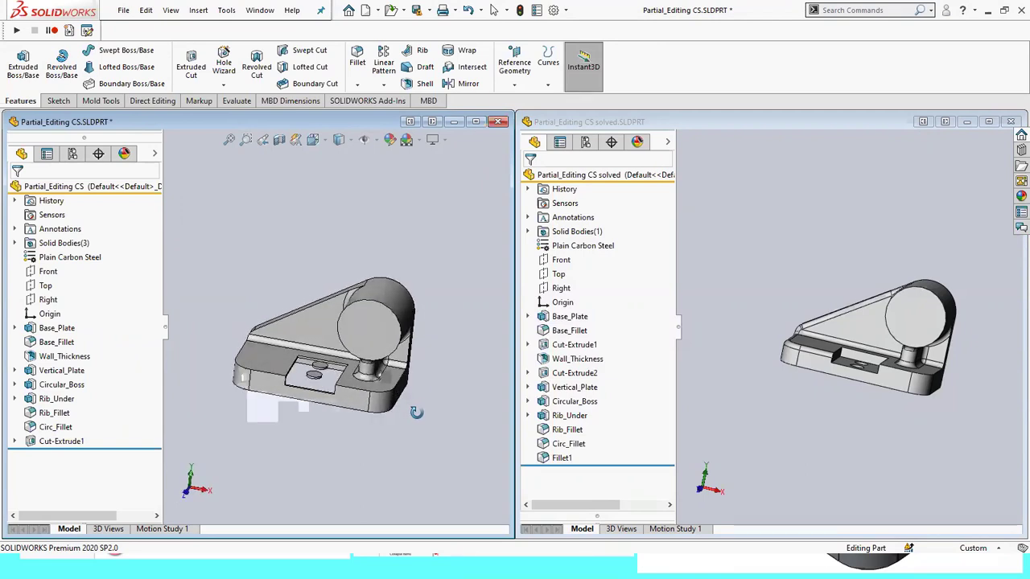
mouse_move(363, 460)
middle_down()
mouse_move(372, 309)
mouse_move(346, 435)
middle_up()
click(788, 452)
mouse_move(788, 453)
middle_down()
mouse_move(824, 332)
mouse_move(791, 335)
mouse_move(814, 344)
mouse_move(792, 367)
mouse_move(815, 401)
middle_up()
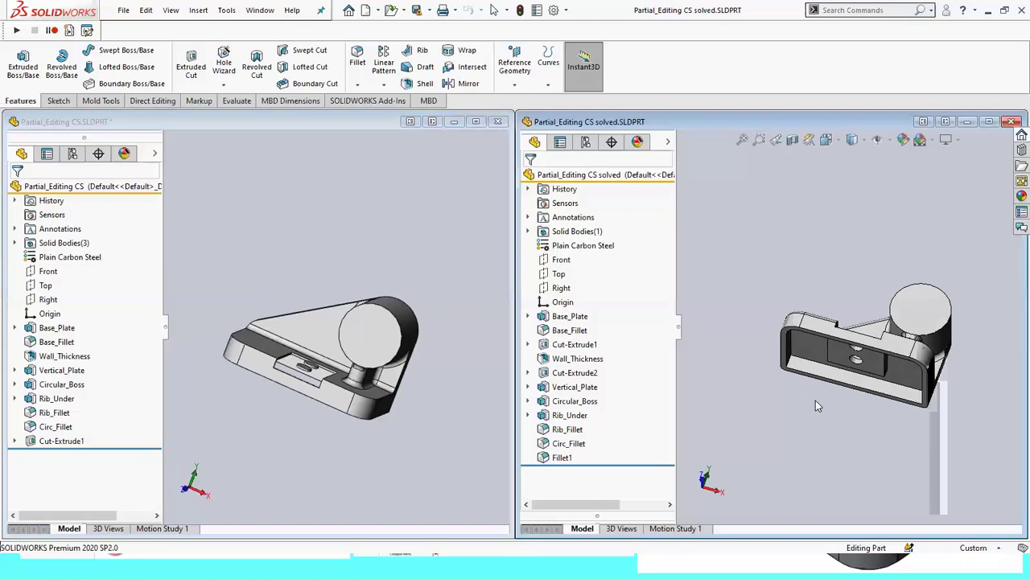
mouse_move(266, 418)
ctrl+middle_down()
mouse_move(261, 397)
mouse_move(276, 390)
mouse_move(253, 390)
ctrl+middle_up()
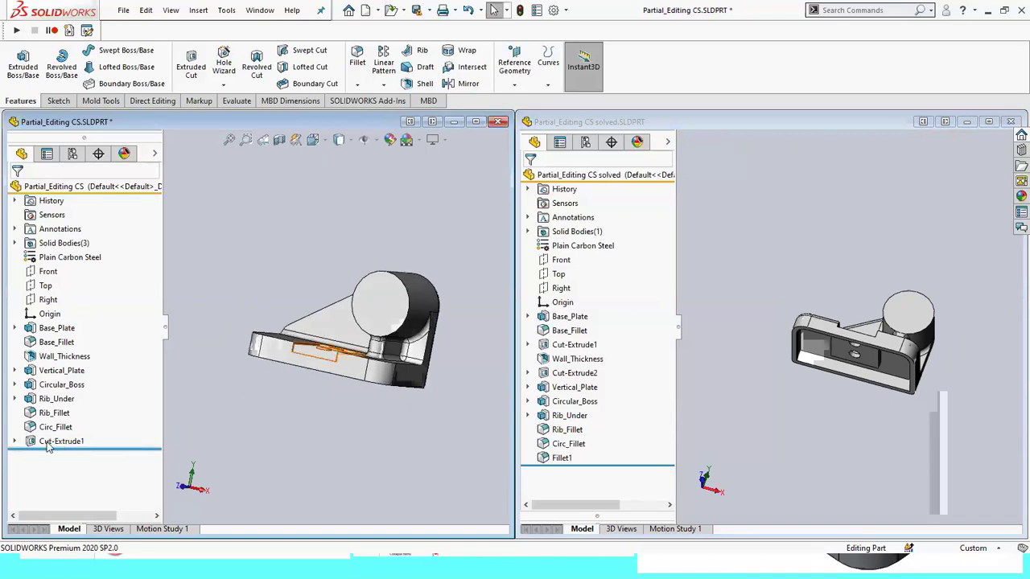
drag(47, 447, 50, 346)
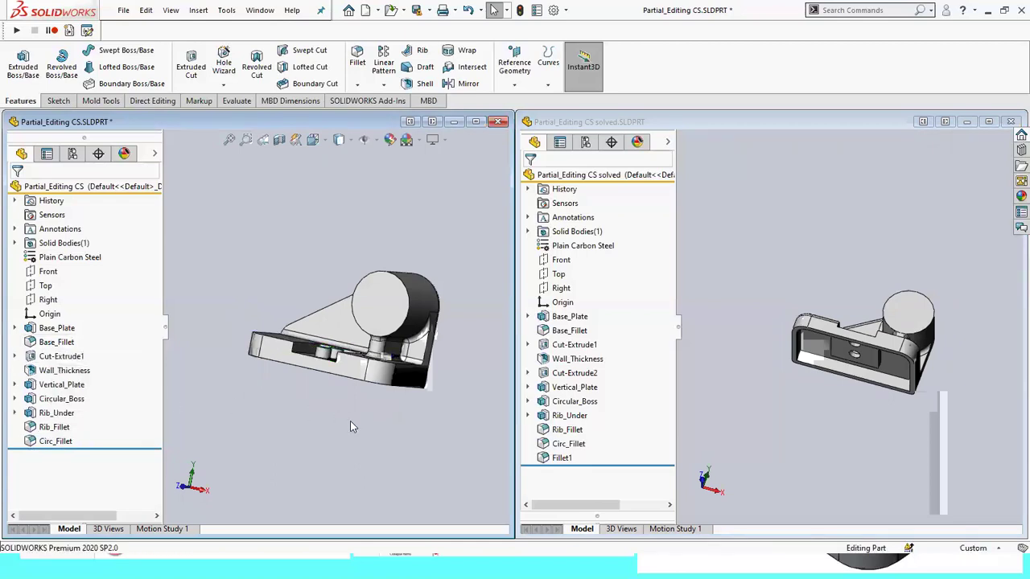
middle_drag(350, 426, 352, 447)
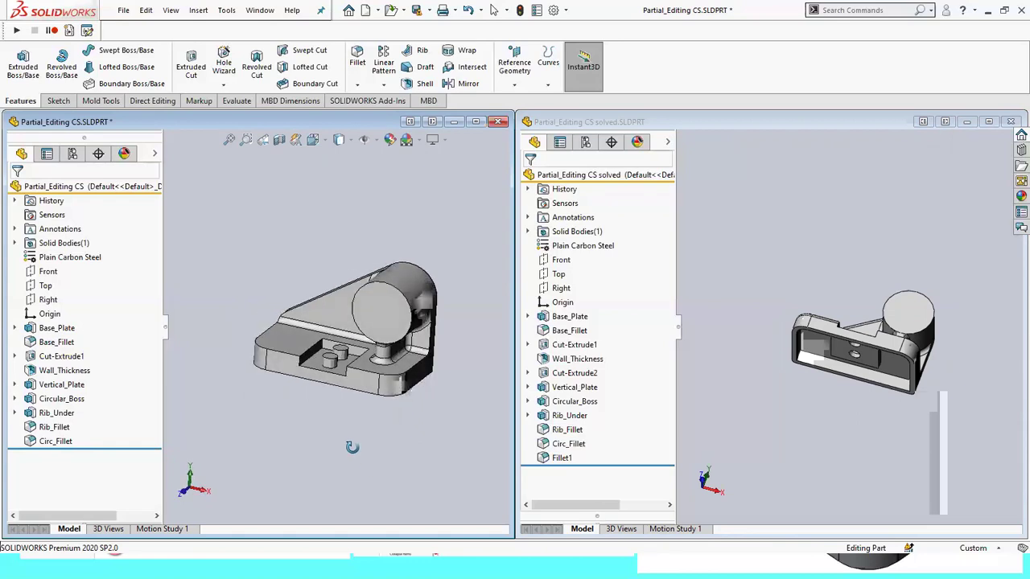
key(Escape)
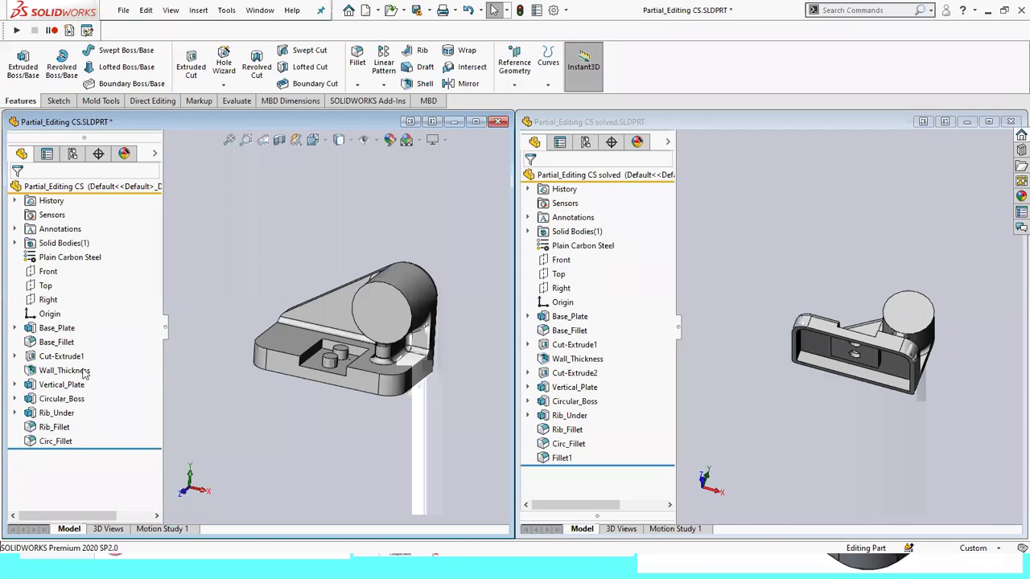
Redefine Cut-Extrude1 to cut only the rectangular region of Contour Selection, 10 mm blind.
click(13, 357)
click(59, 372)
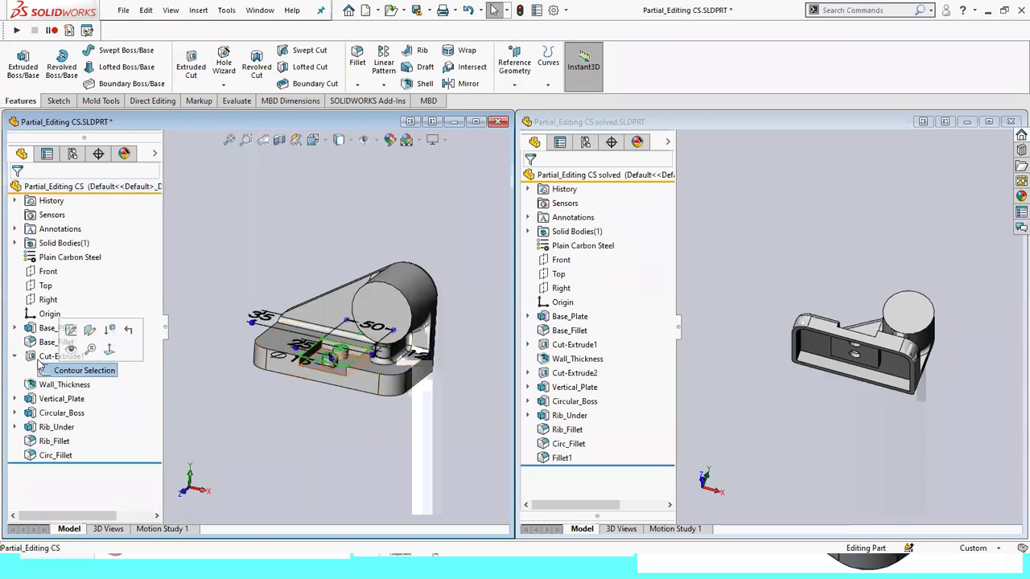
click(58, 356)
click(50, 322)
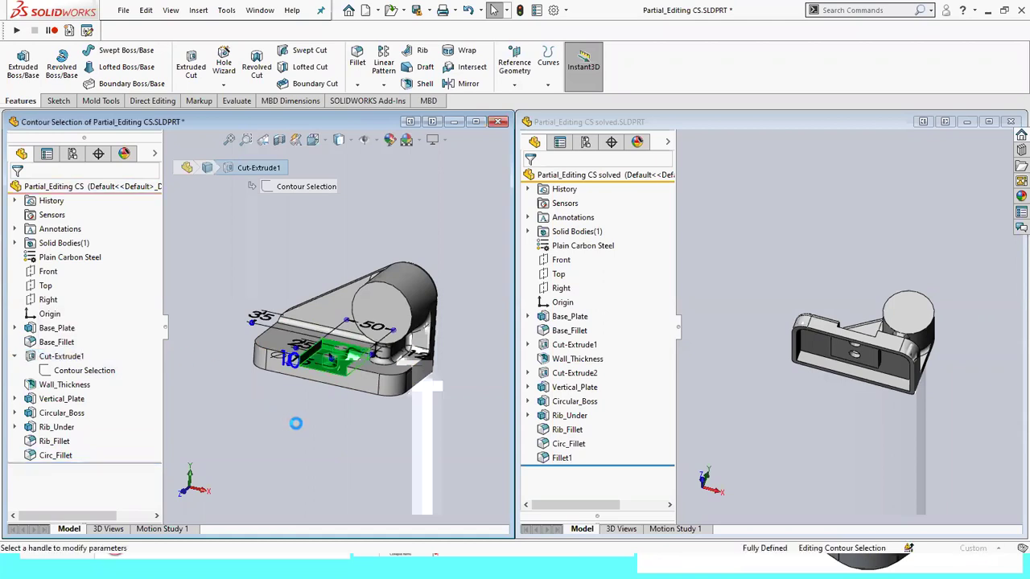
middle_drag(298, 424, 242, 419)
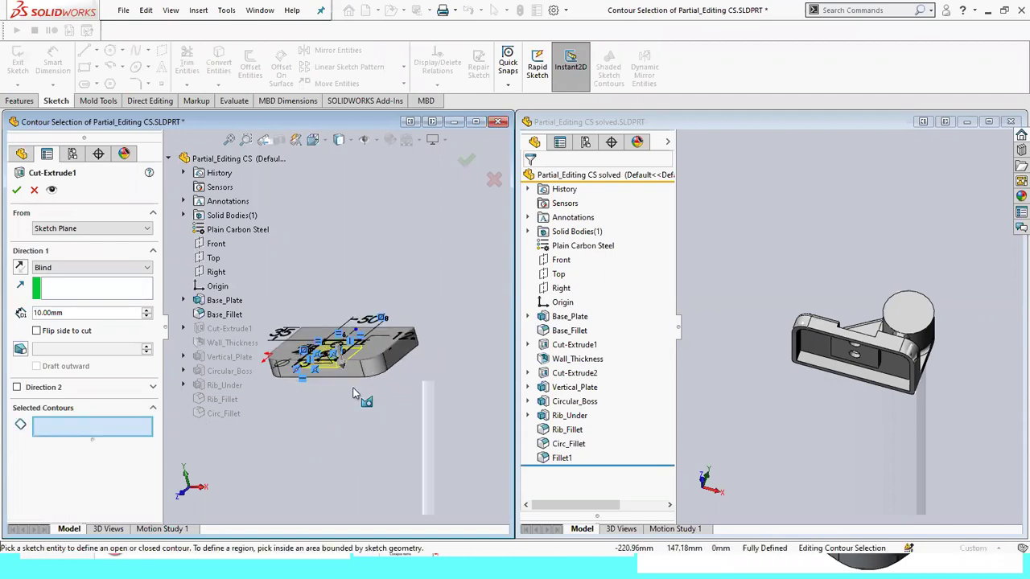
scroll(366, 370, down, 3)
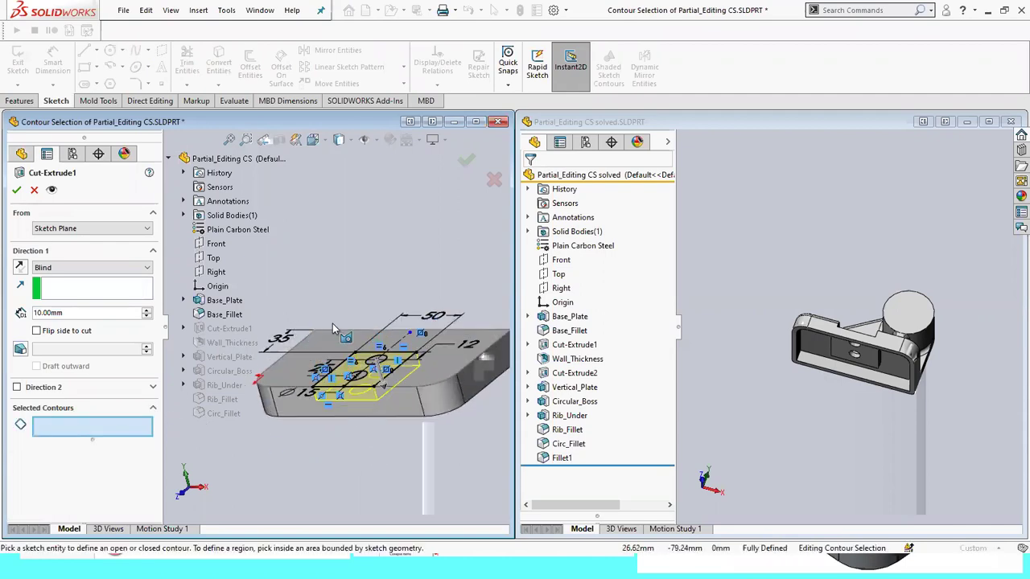
click(372, 366)
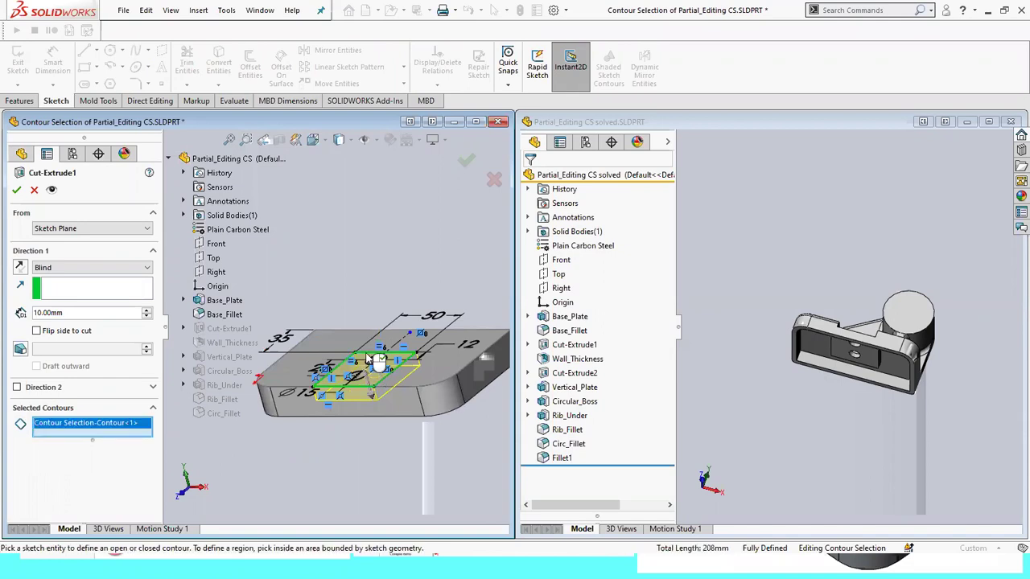
click(16, 191)
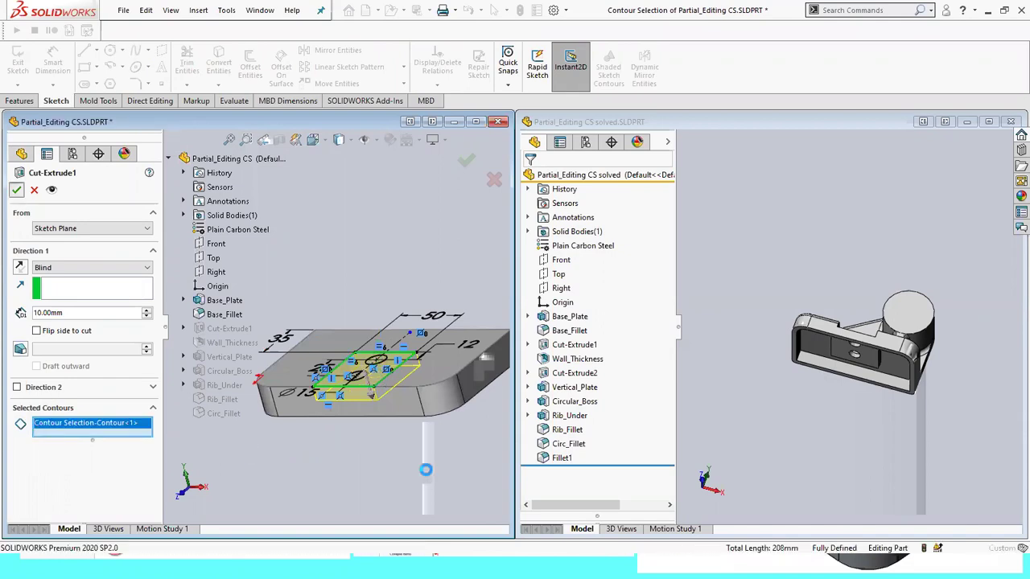
mouse_move(425, 469)
middle_down()
mouse_move(339, 395)
mouse_move(272, 456)
middle_up()
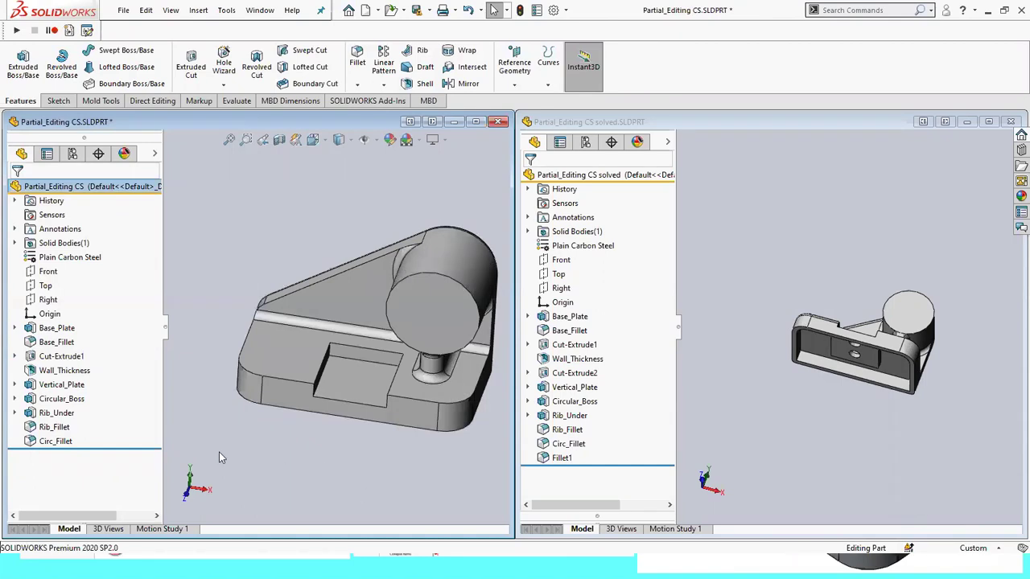
click(358, 378)
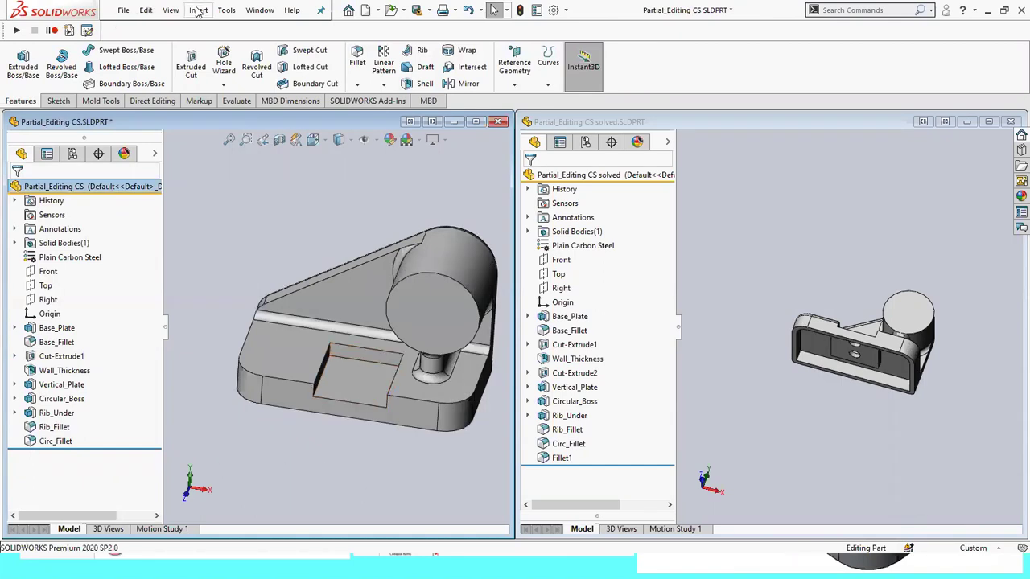
click(182, 78)
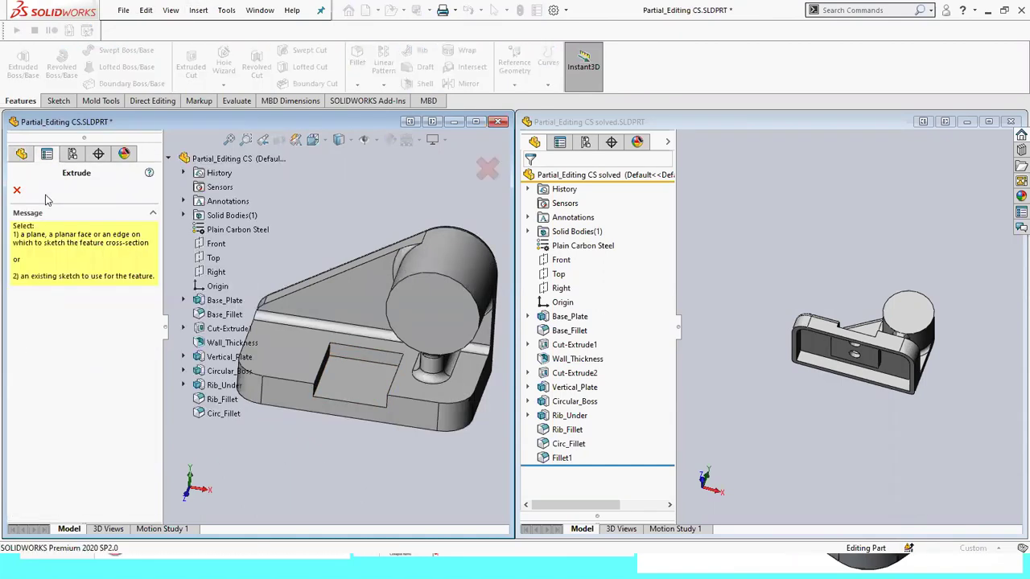
click(184, 329)
click(226, 342)
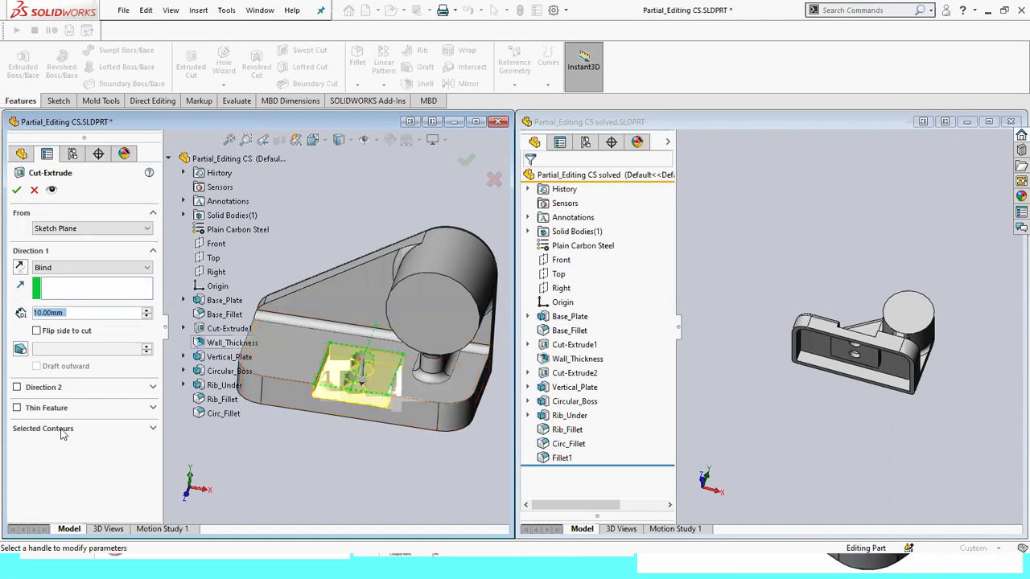
click(34, 190)
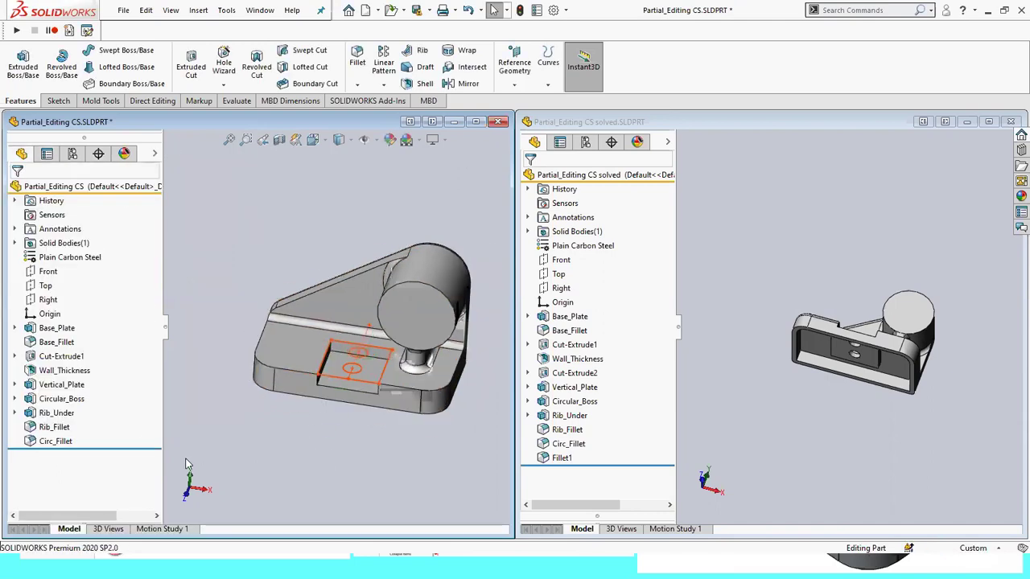
Reorder the Contour Selection sketch in the tree to sit directly after Base_Fillet.
scroll(414, 459, up, 2)
middle_drag(414, 459, 390, 416)
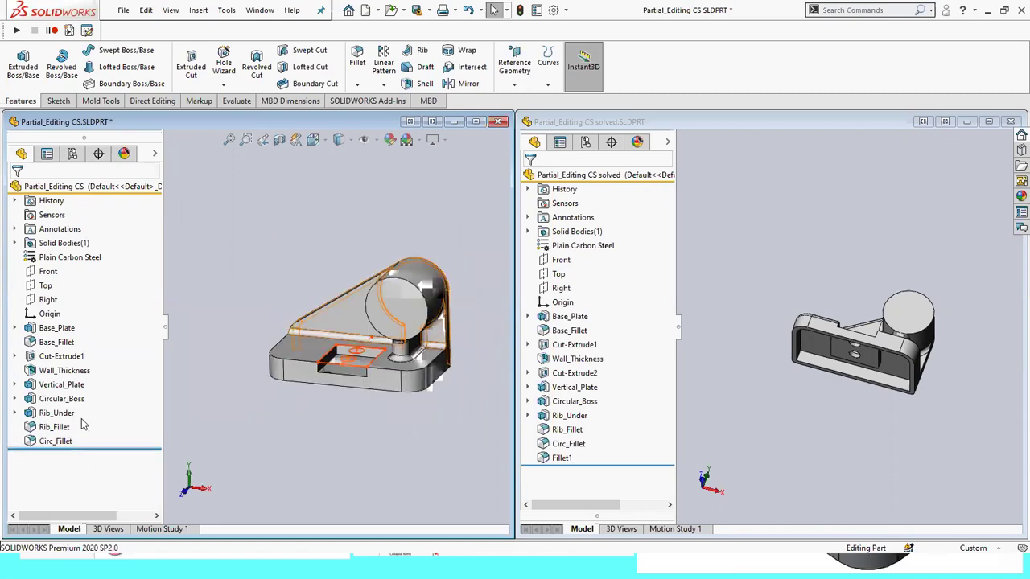
drag(82, 427, 83, 432)
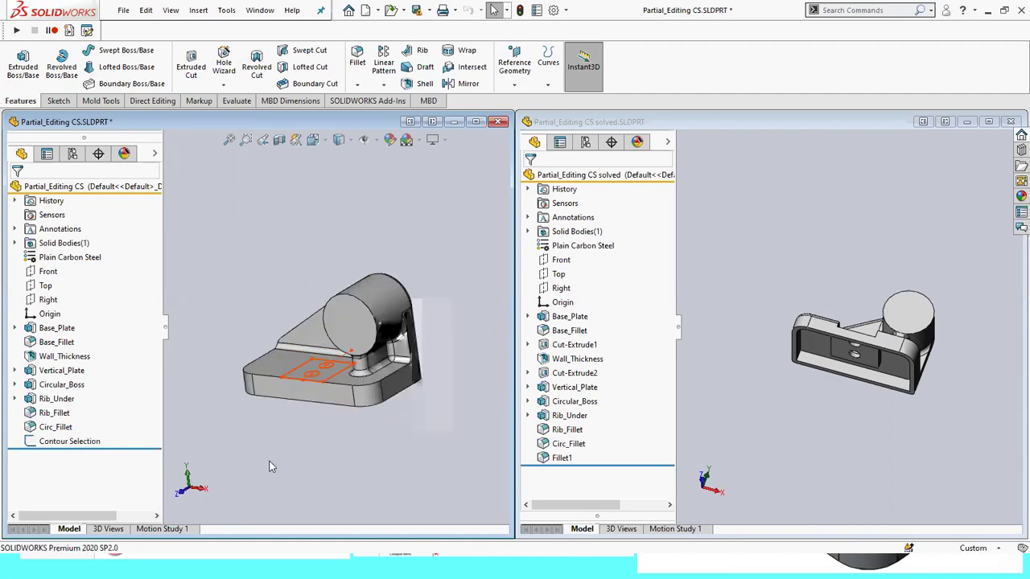
scroll(256, 358, down, 2)
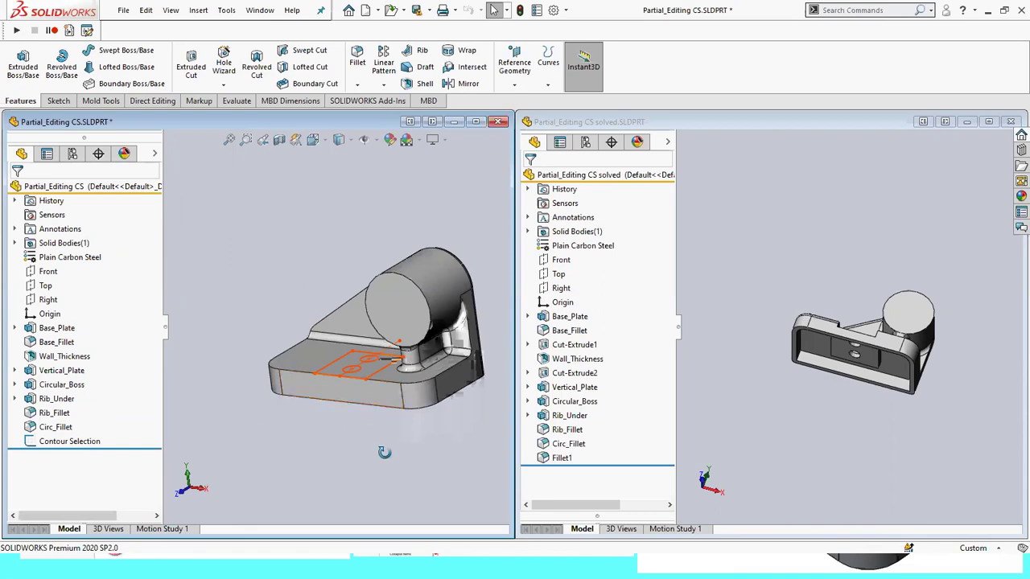
middle_drag(383, 452, 395, 468)
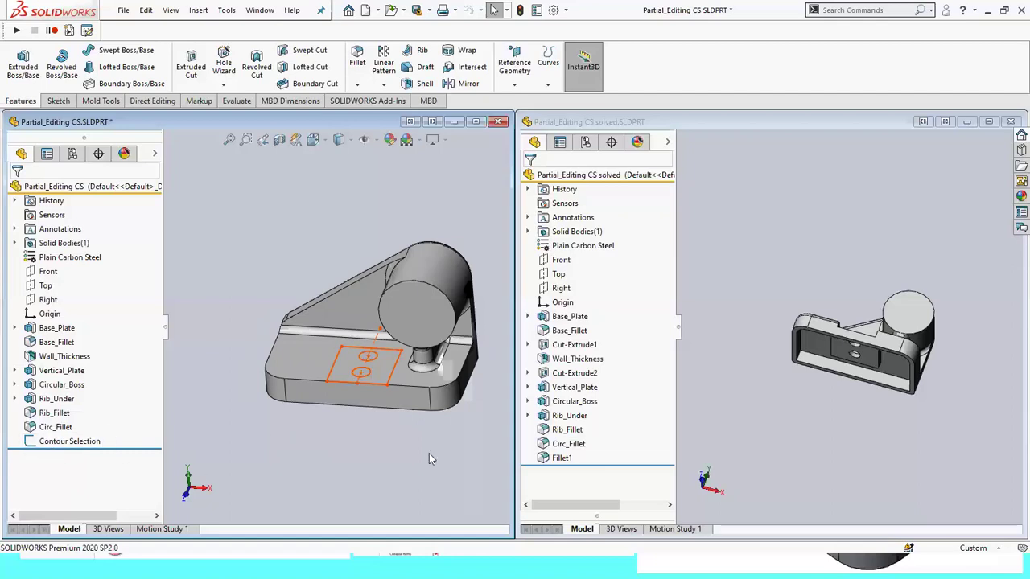
mouse_move(394, 463)
middle_down()
mouse_move(362, 438)
mouse_move(408, 455)
mouse_move(403, 466)
middle_up()
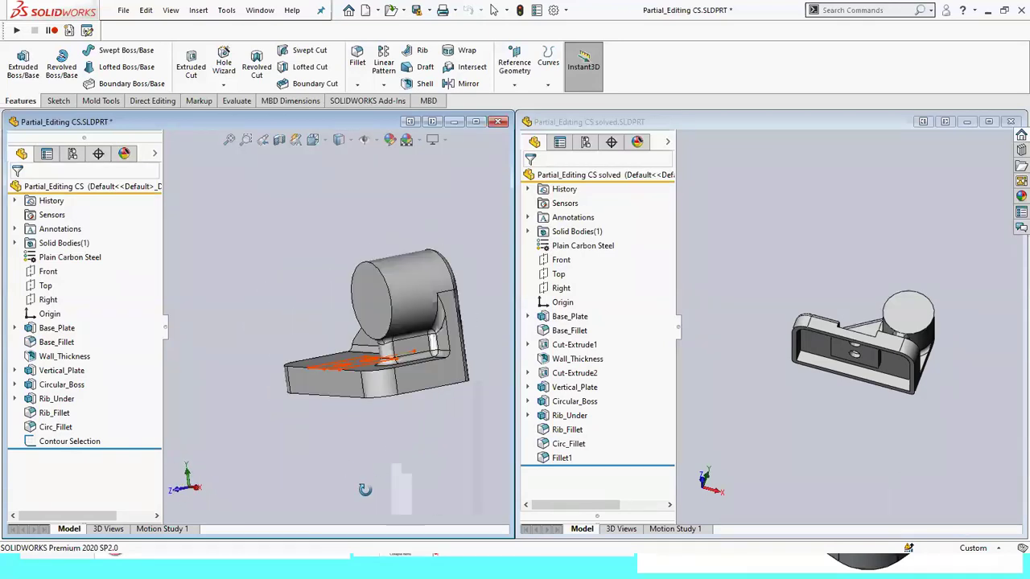
mouse_move(69, 441)
mouse_down()
mouse_move(50, 371)
mouse_move(60, 355)
mouse_up()
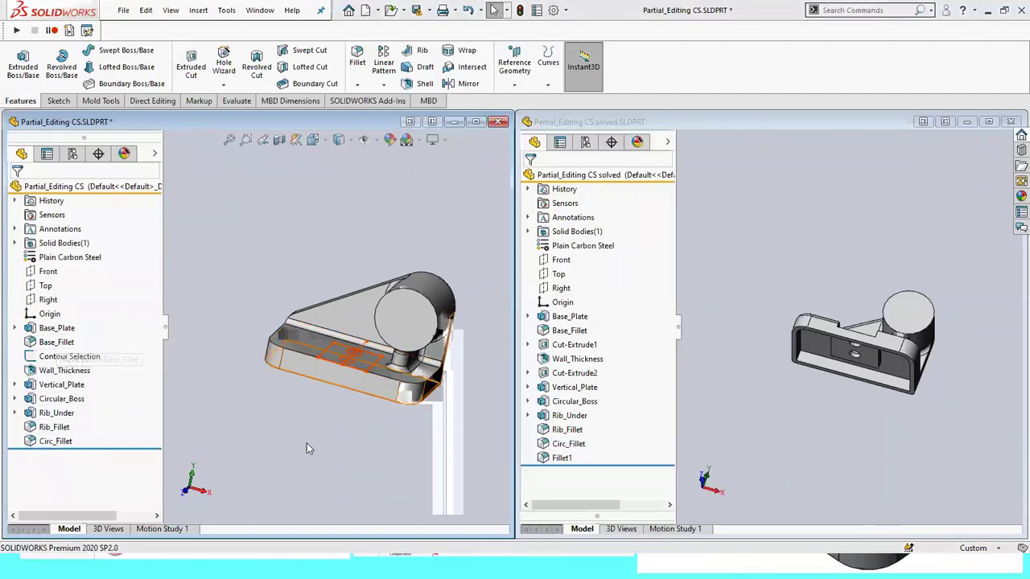
Start an extruded cut from the Contour Selection sketch, Blind 10 mm.
click(201, 68)
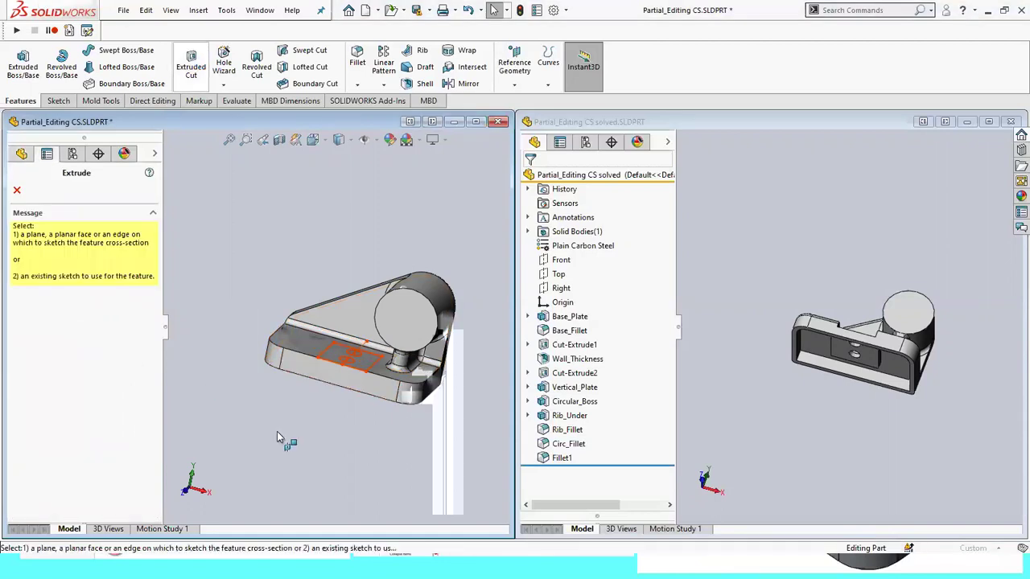
click(169, 157)
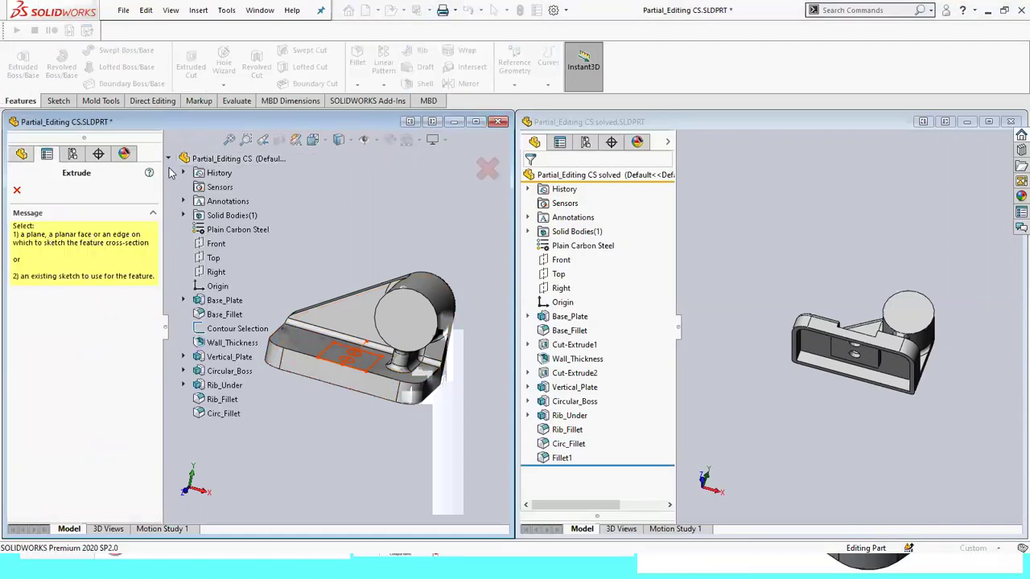
click(222, 329)
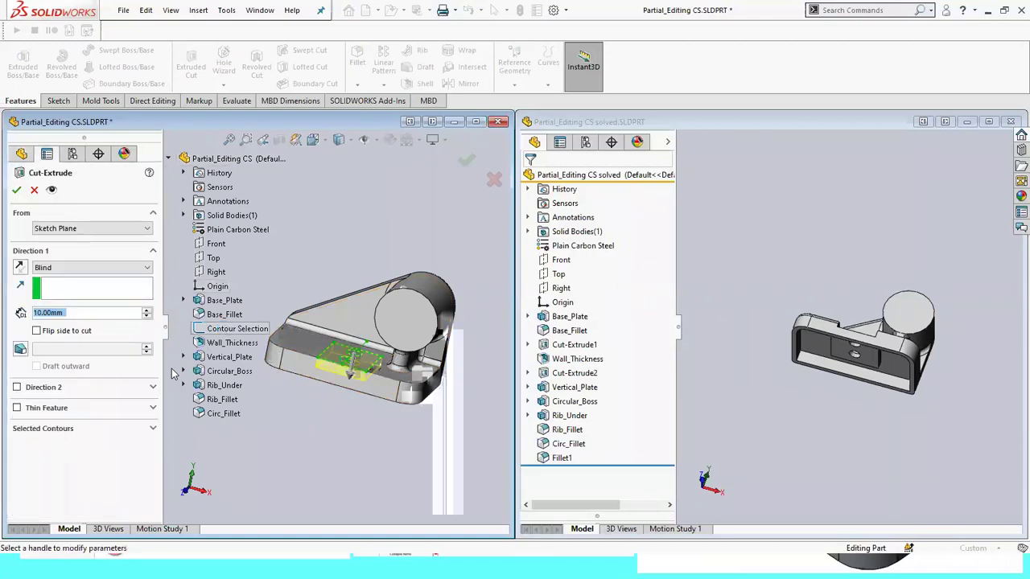
click(153, 428)
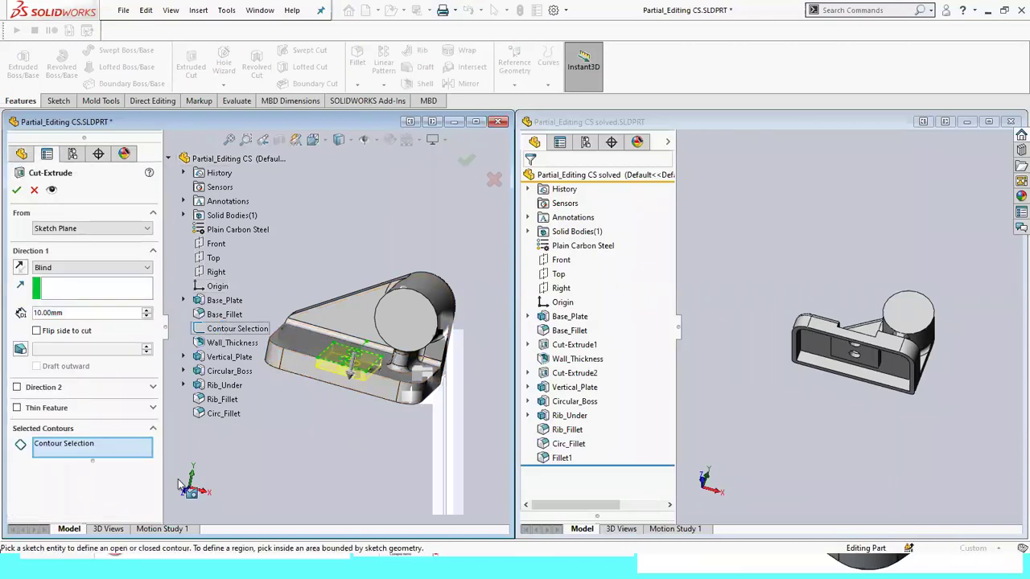
middle_drag(281, 428, 278, 480)
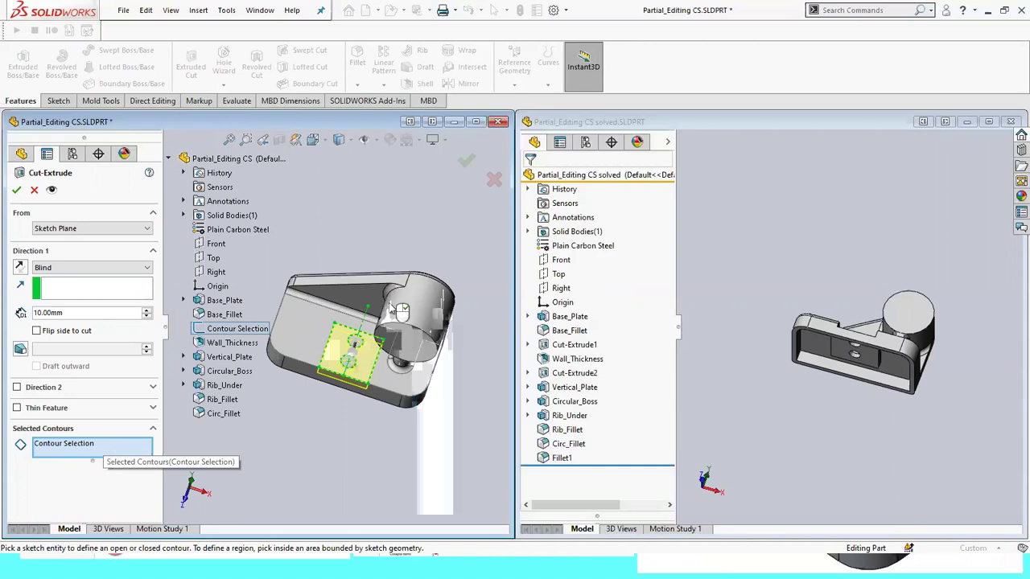
scroll(366, 336, down, 3)
scroll(366, 335, down, 2)
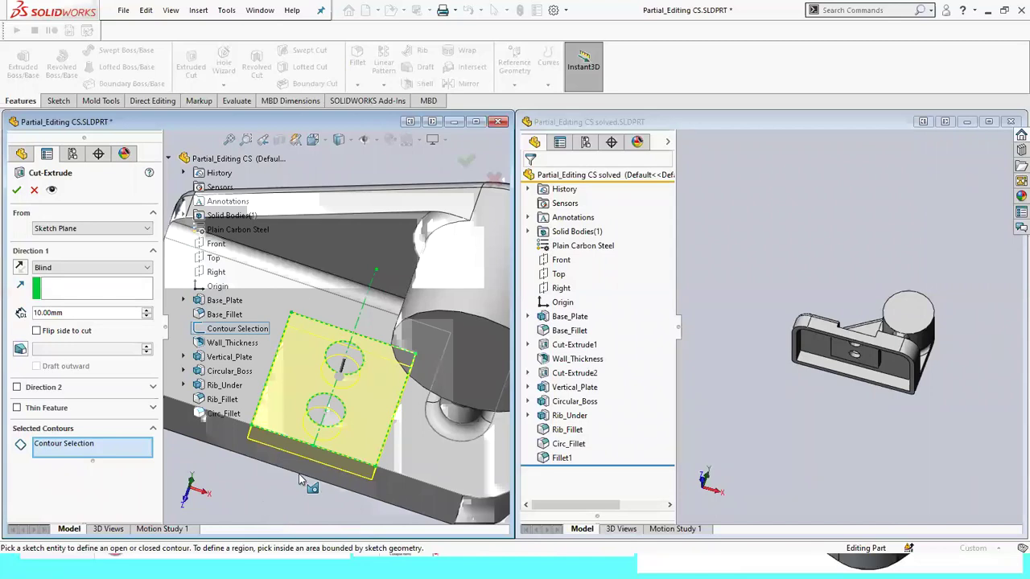
scroll(287, 476, up, 1)
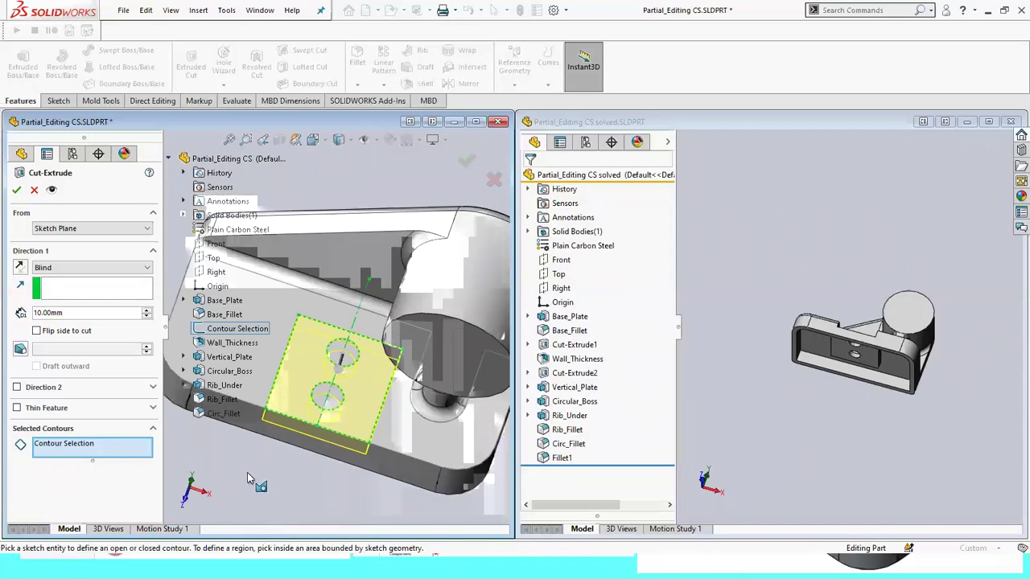
scroll(303, 344, up, 3)
mouse_move(302, 345)
middle_down()
mouse_move(313, 348)
mouse_move(315, 416)
middle_up()
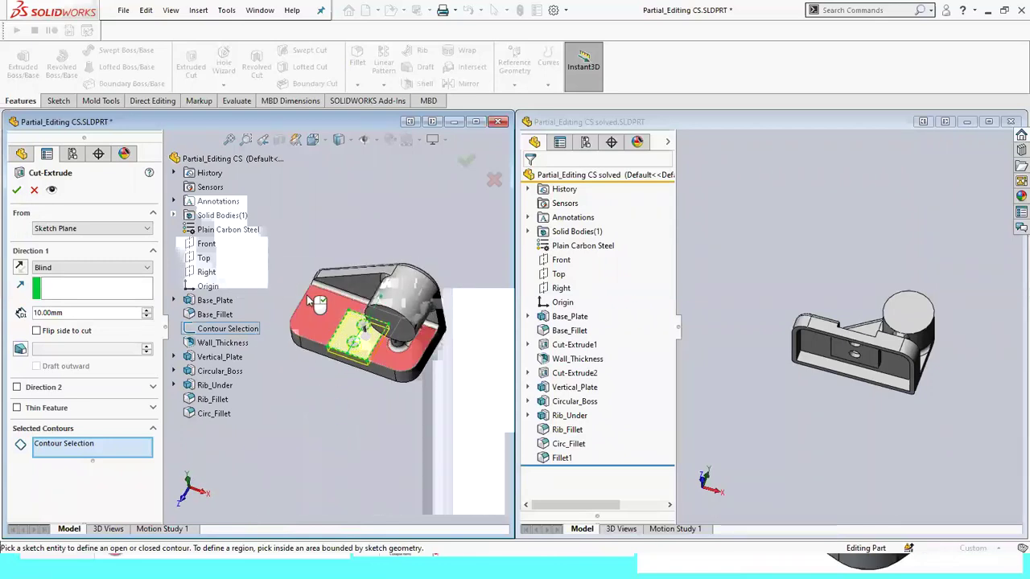
scroll(300, 237, down, 2)
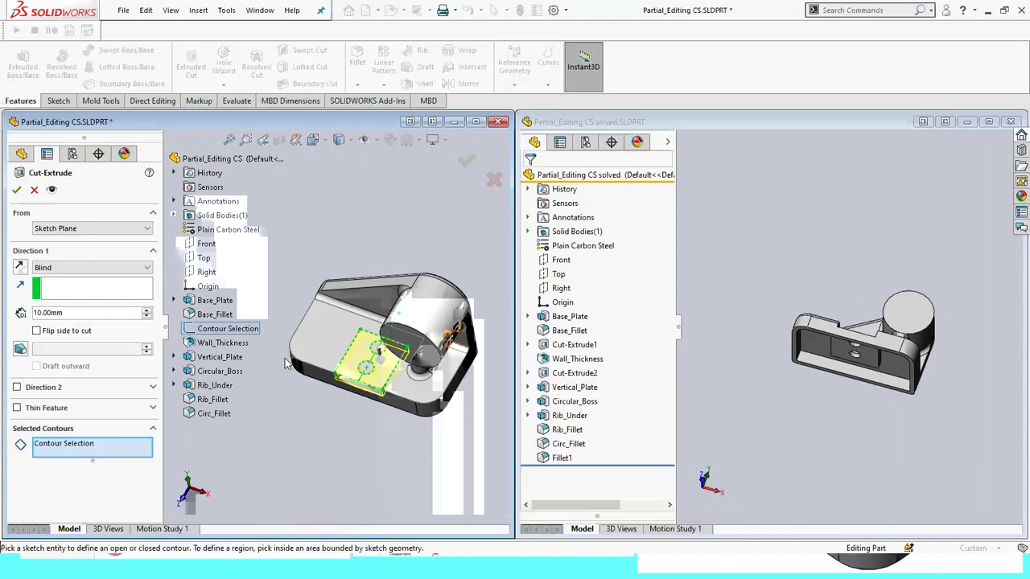
Keep only the rectangular region as the contour, producing Cut-Extrude2's rectangular pocket.
click(354, 345)
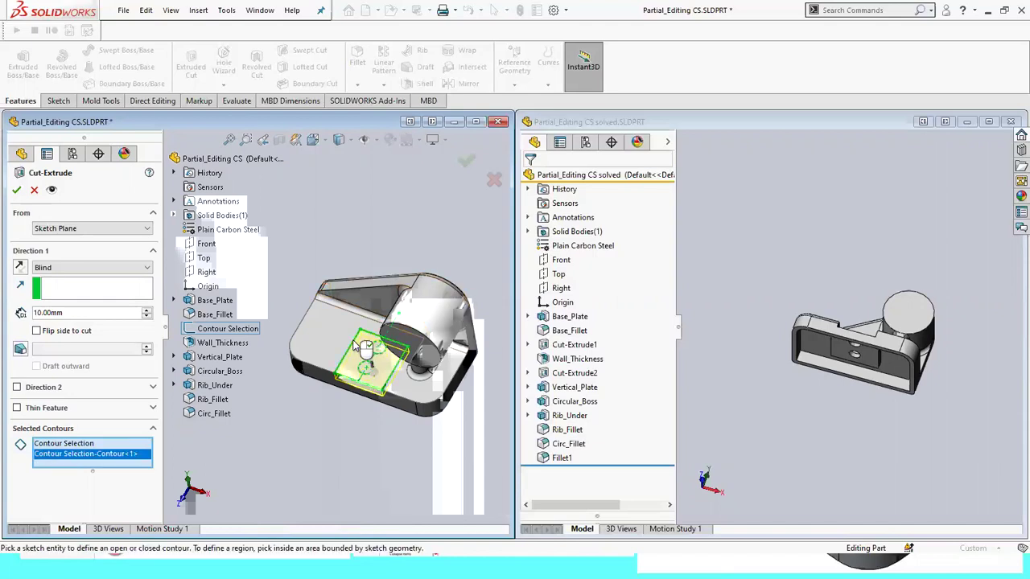
right_click(69, 444)
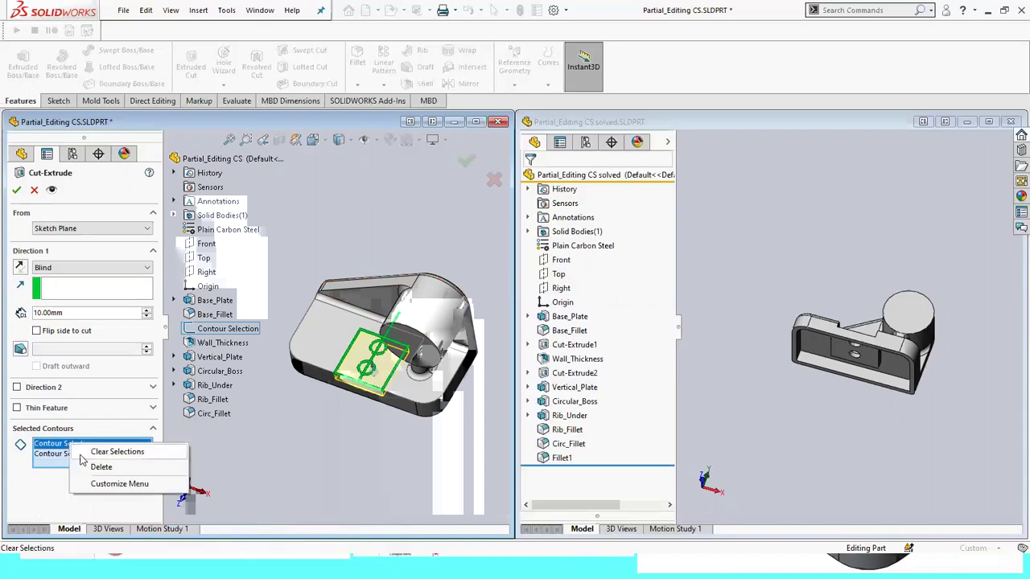
click(97, 469)
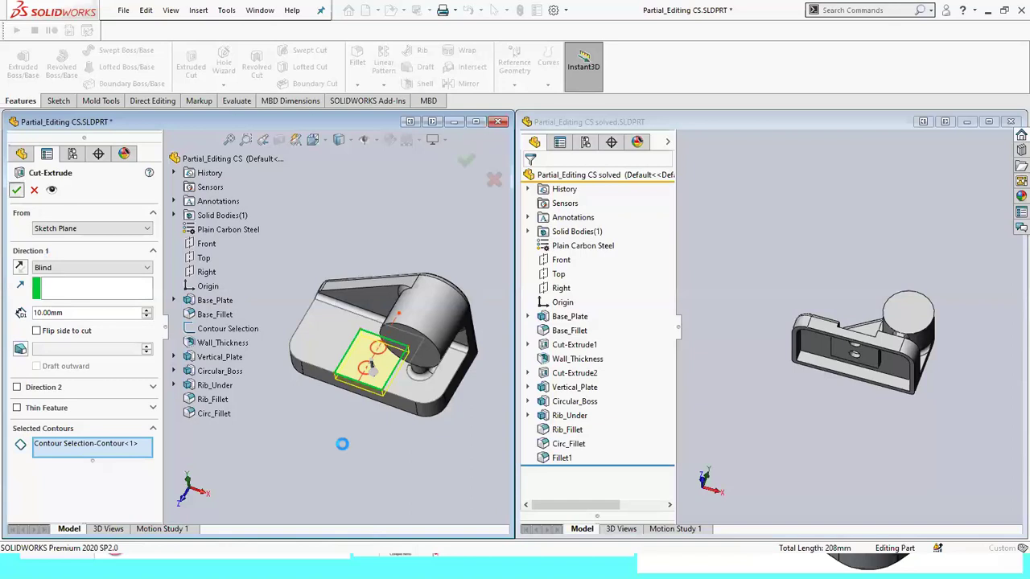
mouse_move(357, 391)
middle_down()
mouse_move(308, 413)
mouse_move(338, 421)
middle_up()
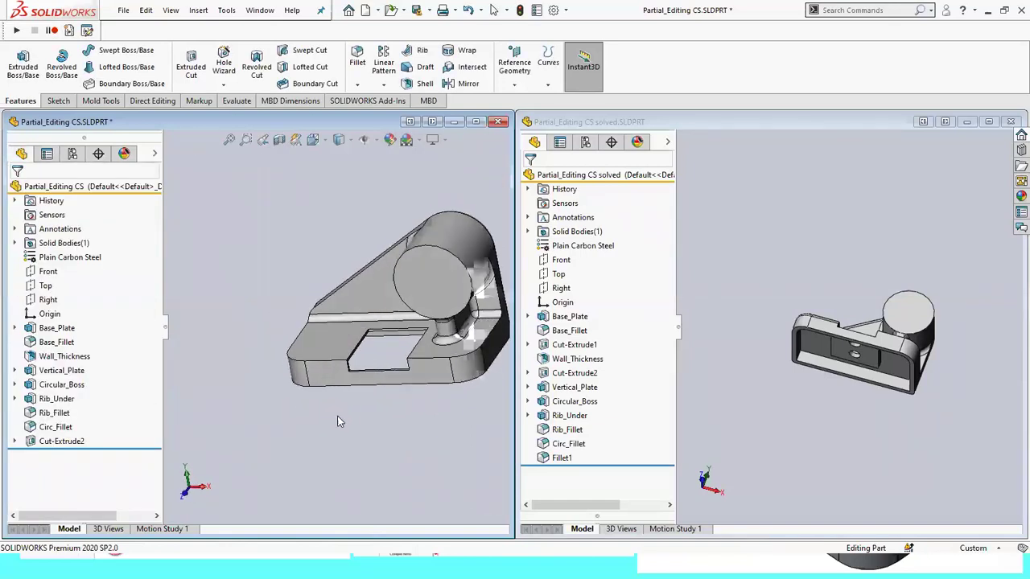
Roll the history back to just below Contour Selection, leaving only the filleted base plate.
click(54, 412)
click(134, 505)
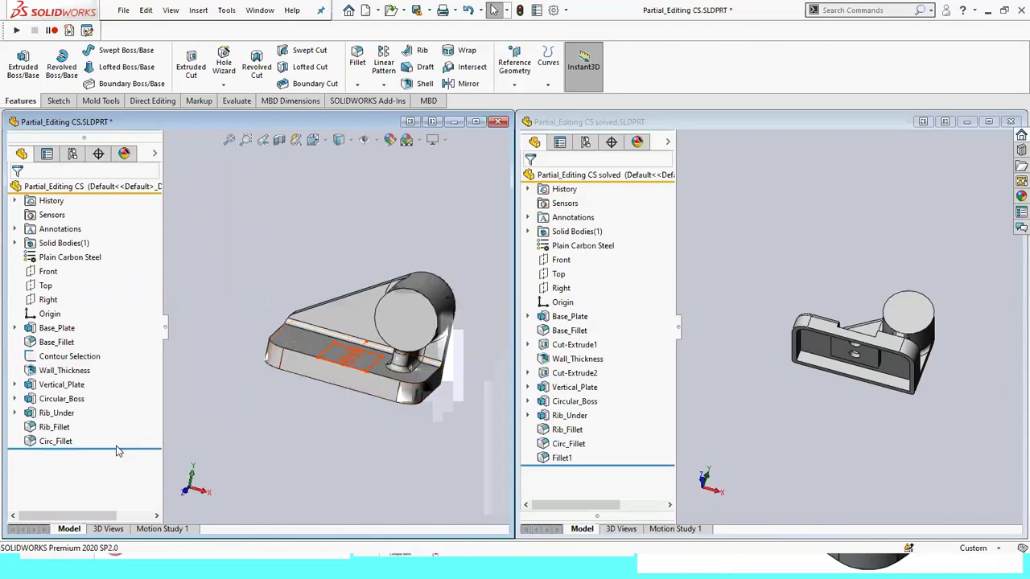
drag(119, 448, 135, 356)
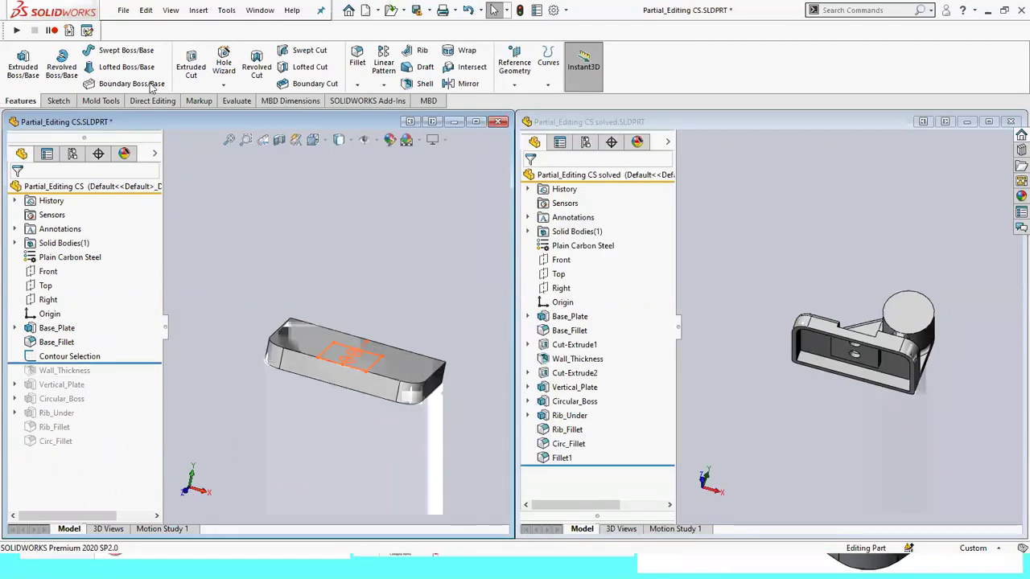
Cut a 10 mm blind rectangular pocket from Contour Selection as Cut-Extrude3.
click(199, 65)
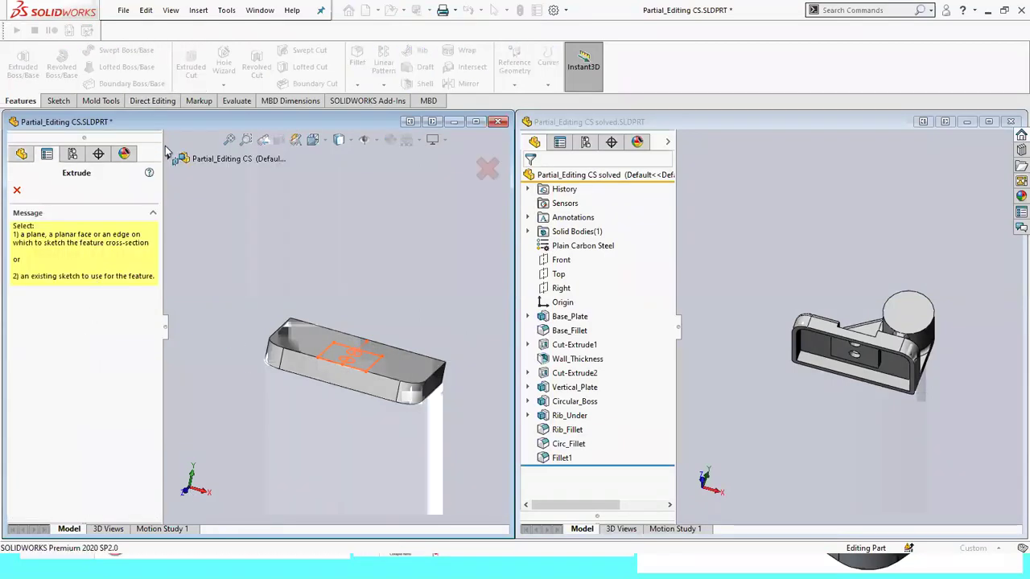
click(168, 157)
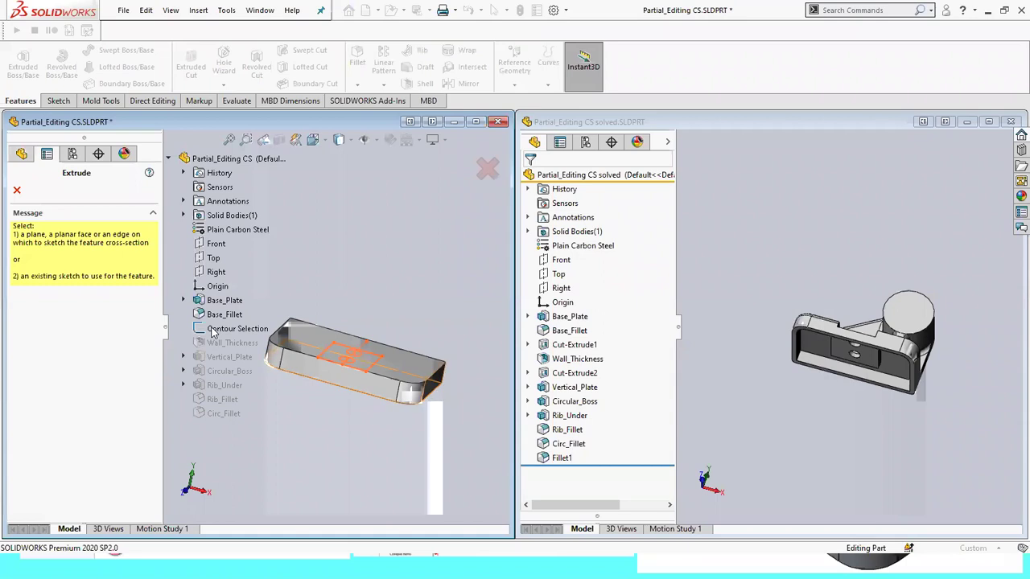
click(213, 330)
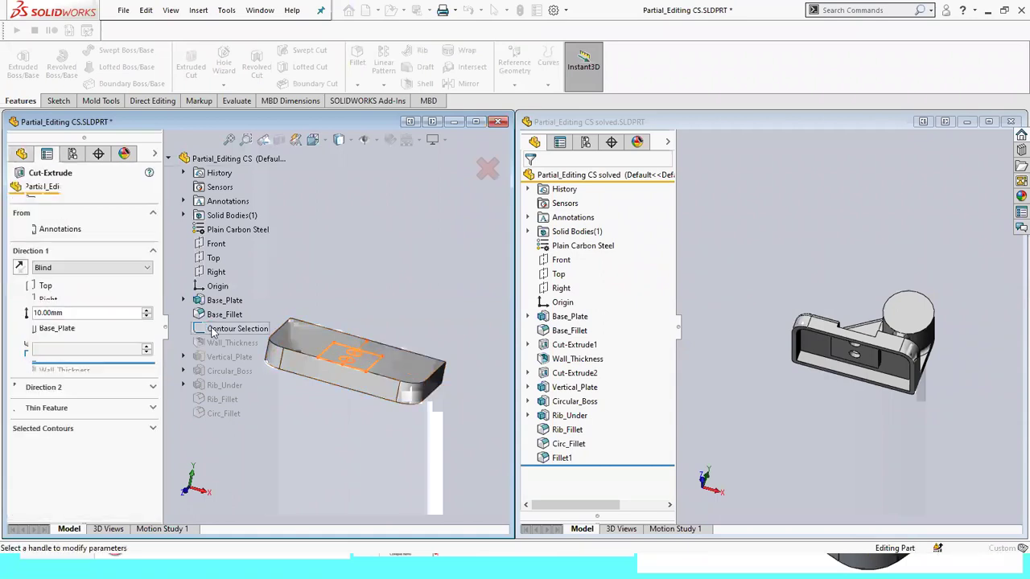
middle_drag(382, 402, 362, 364)
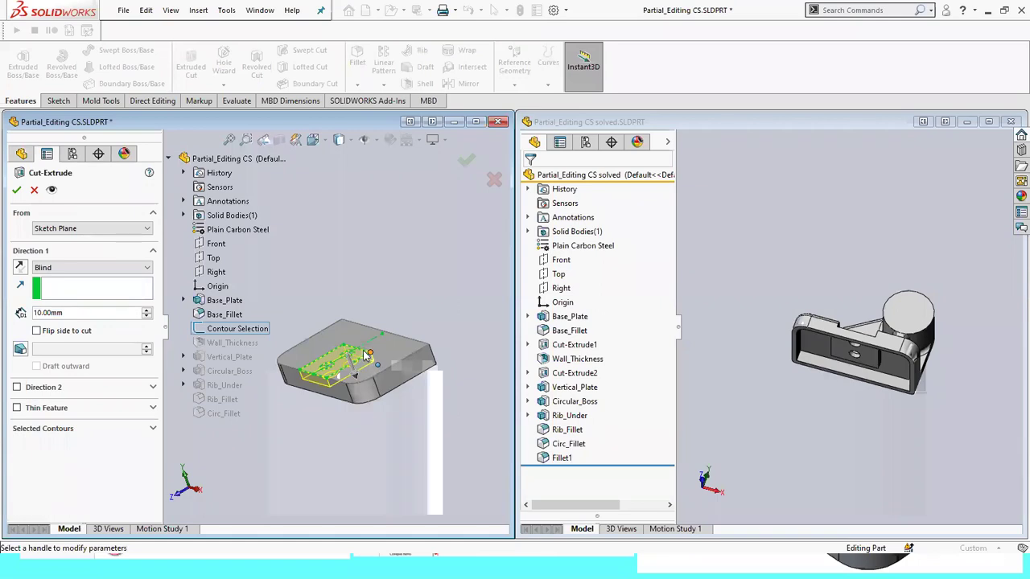
middle_drag(311, 440, 321, 372)
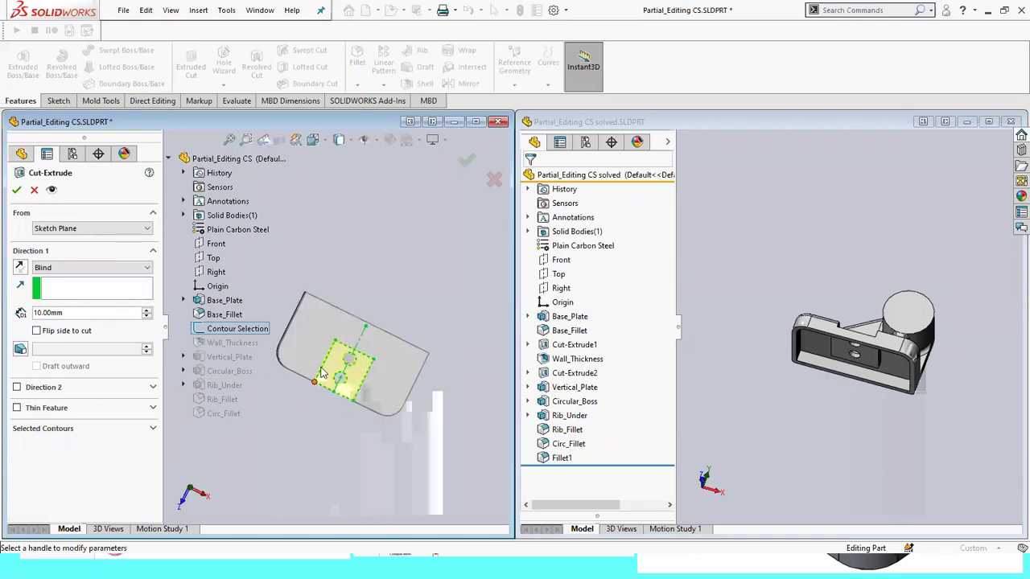
right_click(90, 448)
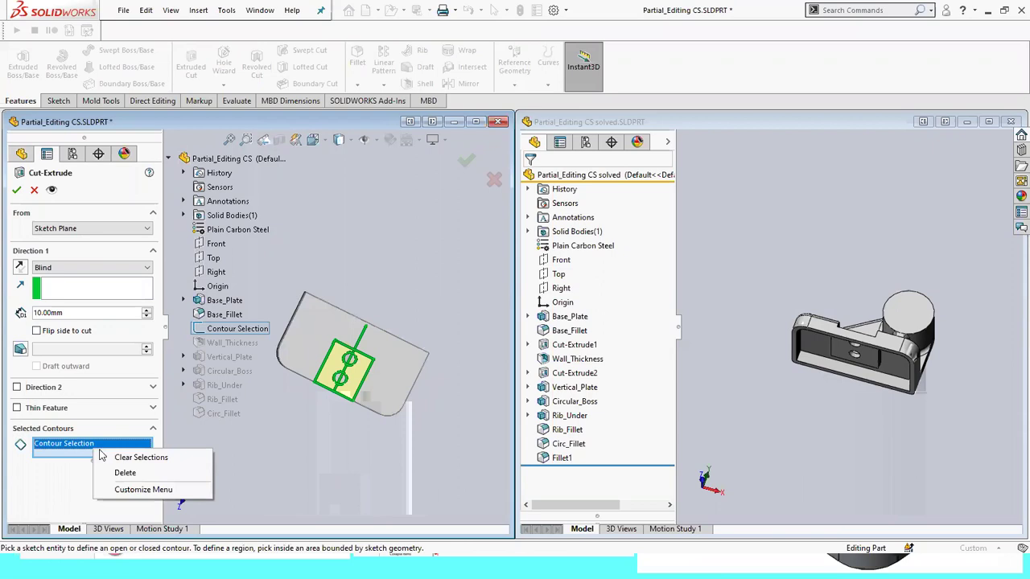
click(125, 473)
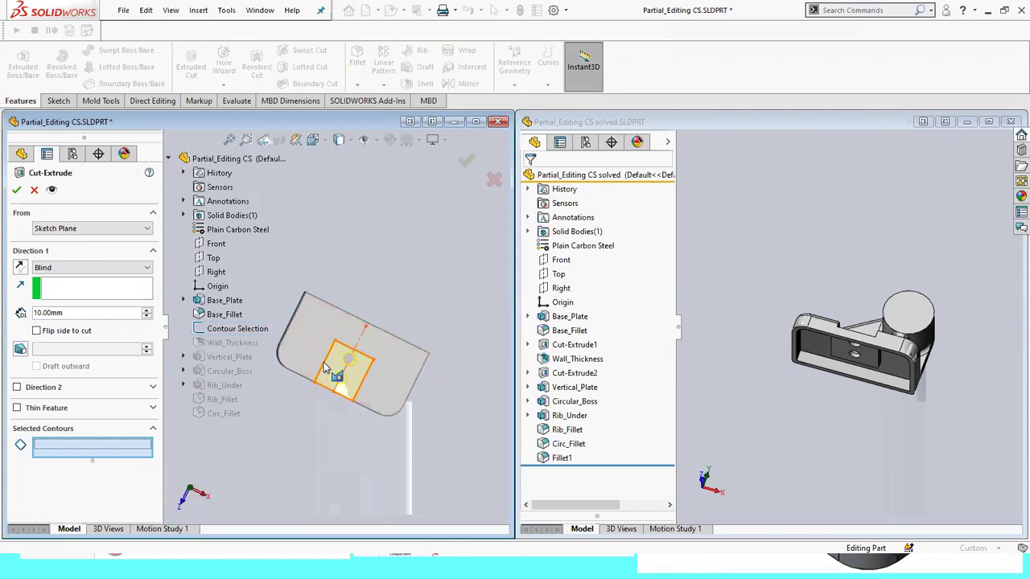
click(323, 362)
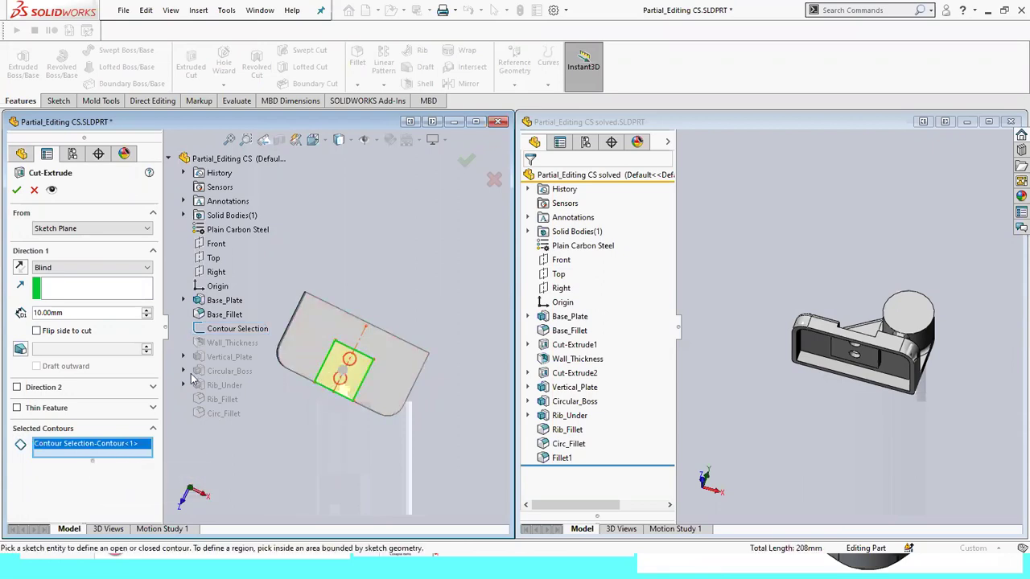
click(18, 190)
mouse_move(316, 411)
middle_down()
mouse_move(323, 310)
mouse_move(296, 351)
mouse_move(291, 416)
middle_up()
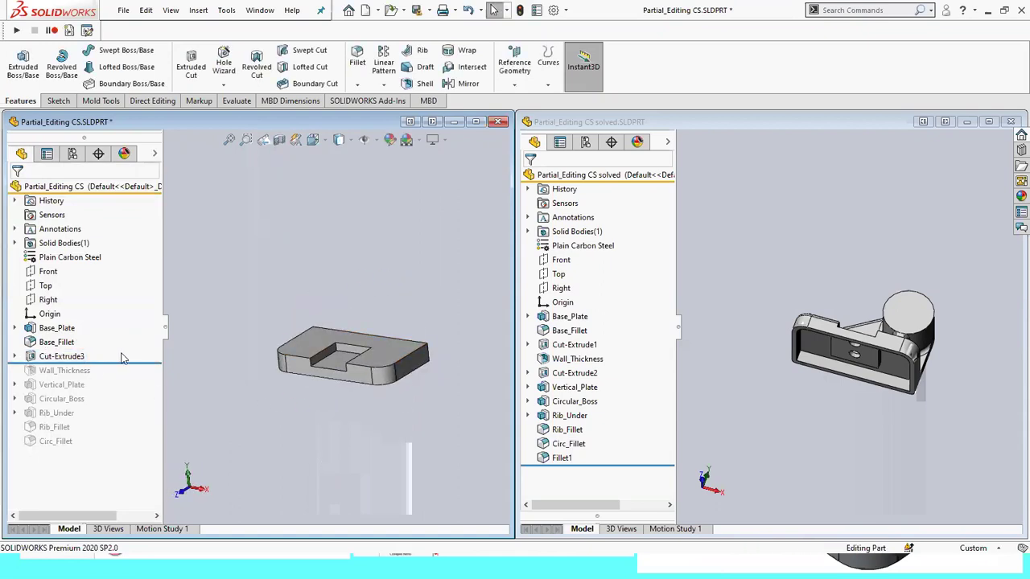
Roll forward past Wall_Thickness and start another cut from Contour Selection, Blind 10 mm.
drag(129, 361, 129, 377)
mouse_move(398, 455)
middle_down()
mouse_move(381, 366)
mouse_move(364, 448)
middle_up()
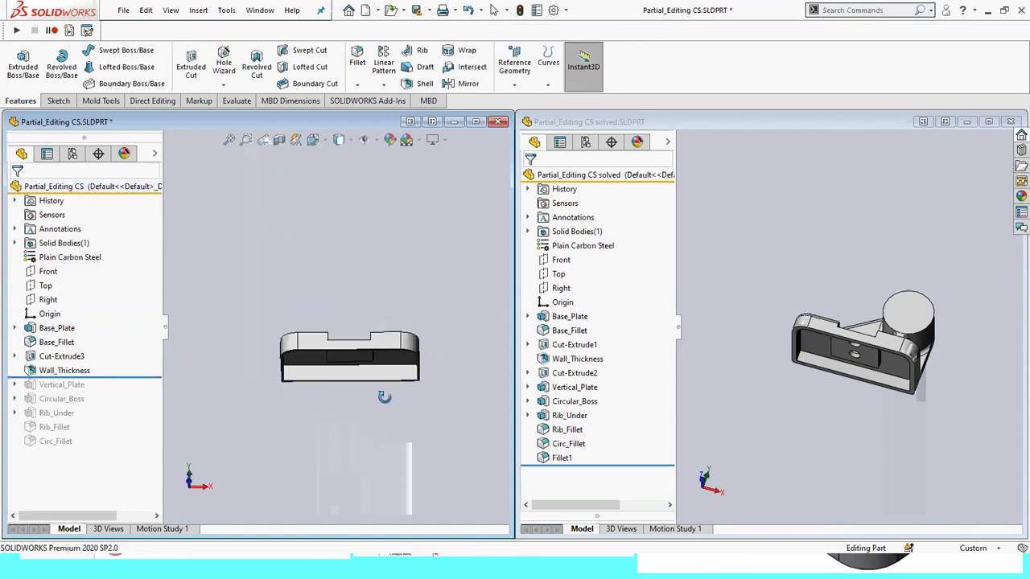
click(190, 61)
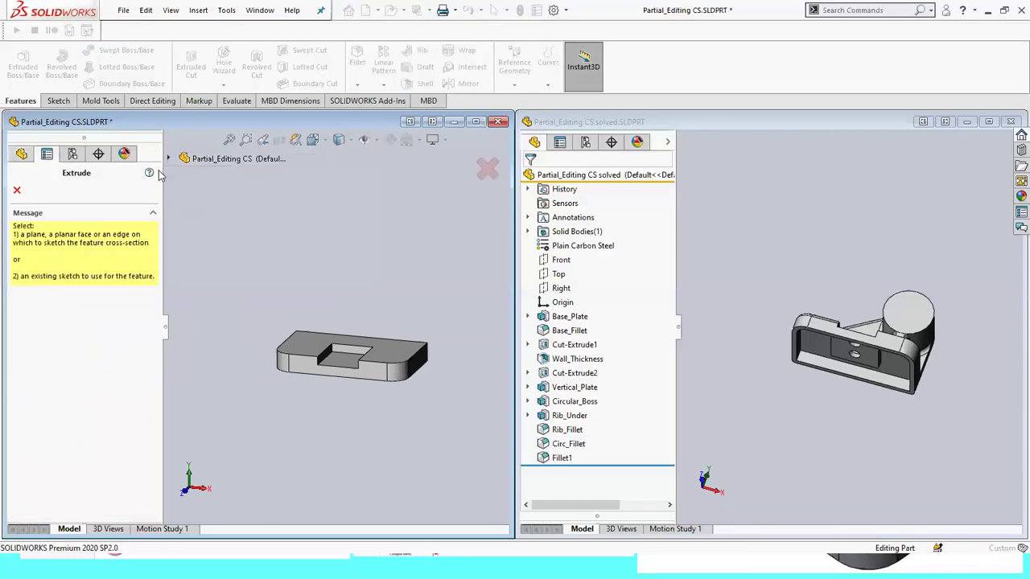
click(168, 159)
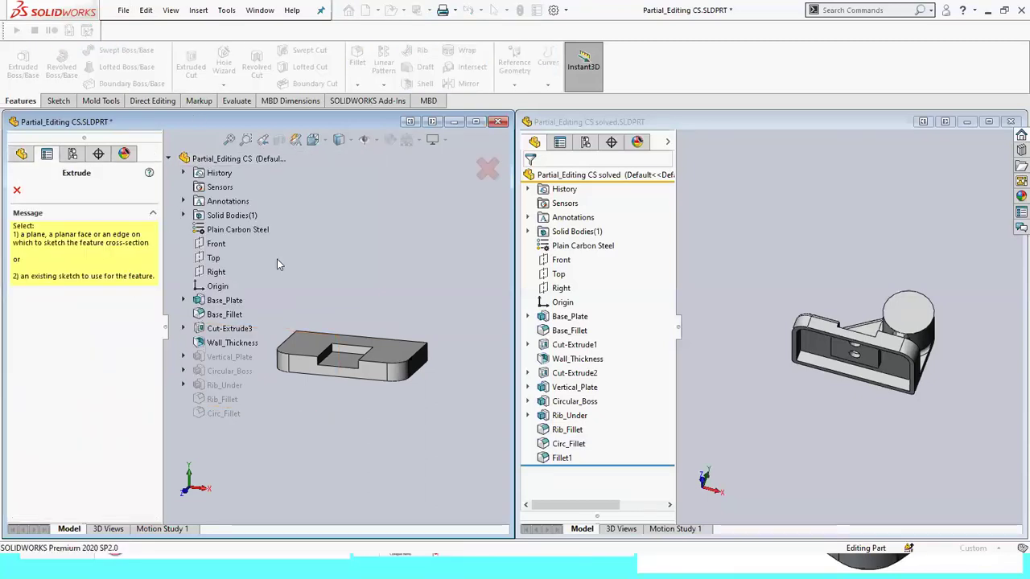
click(182, 329)
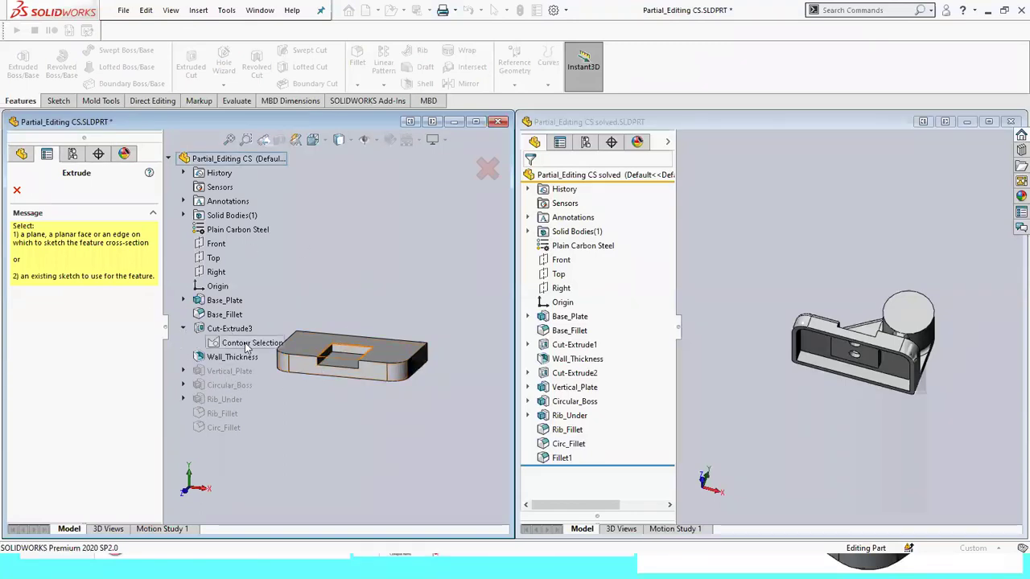
click(232, 343)
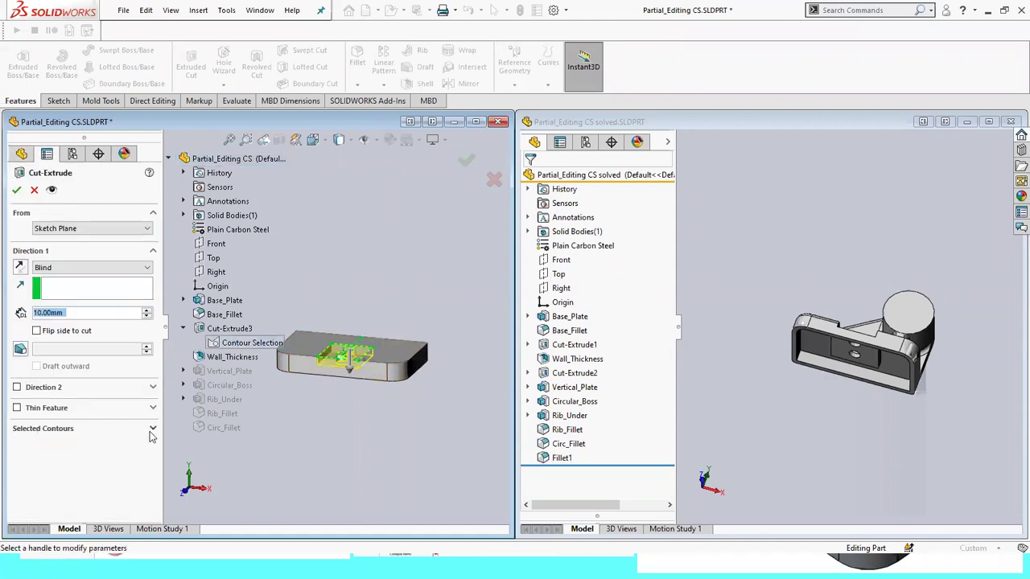
Remove the existing Contour Selection entry from the cut's Selected Contours.
click(152, 430)
click(78, 447)
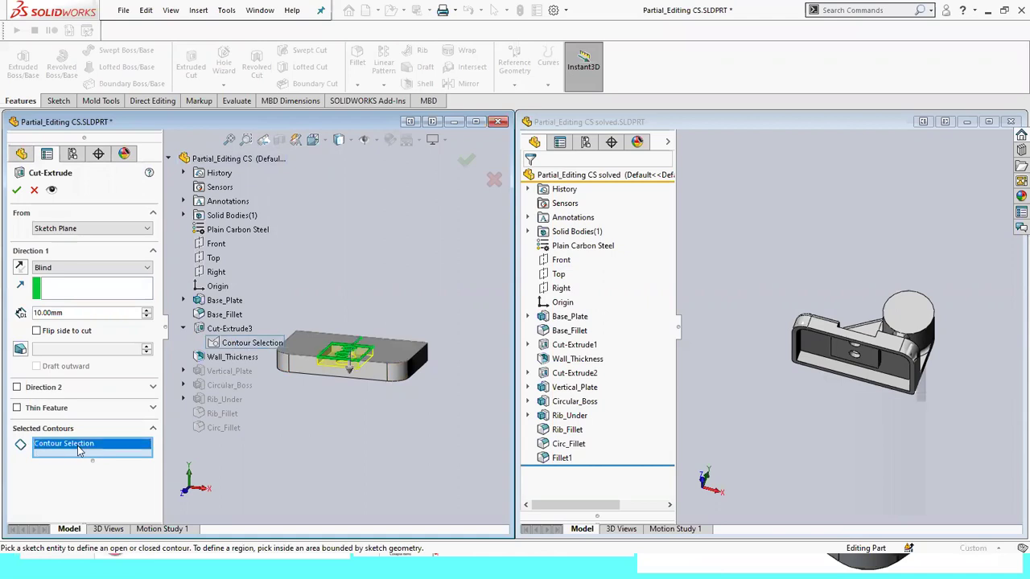
right_click(78, 449)
click(113, 470)
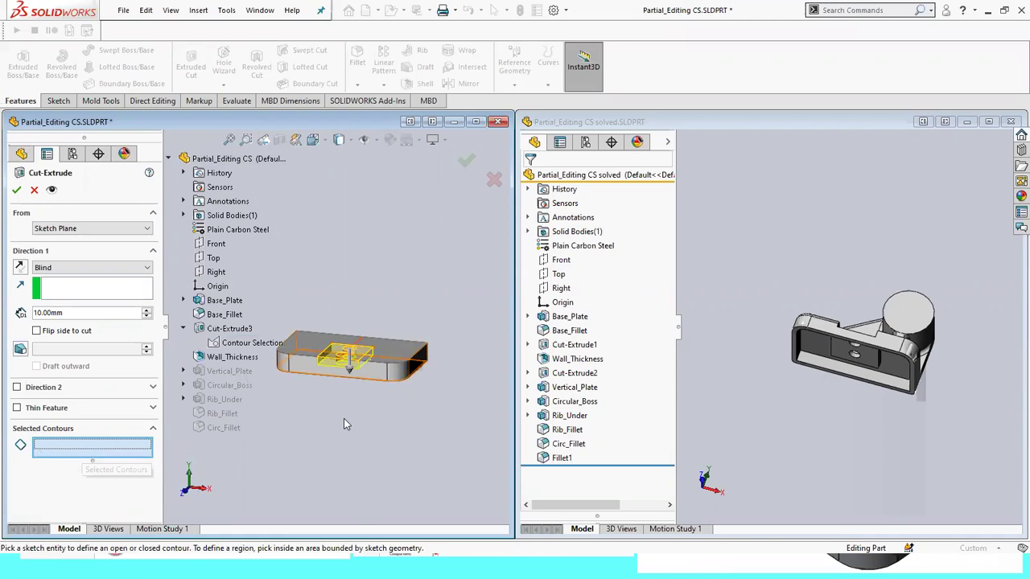
mouse_move(344, 418)
middle_down()
mouse_move(308, 291)
mouse_move(389, 369)
middle_up()
scroll(389, 368, down, 3)
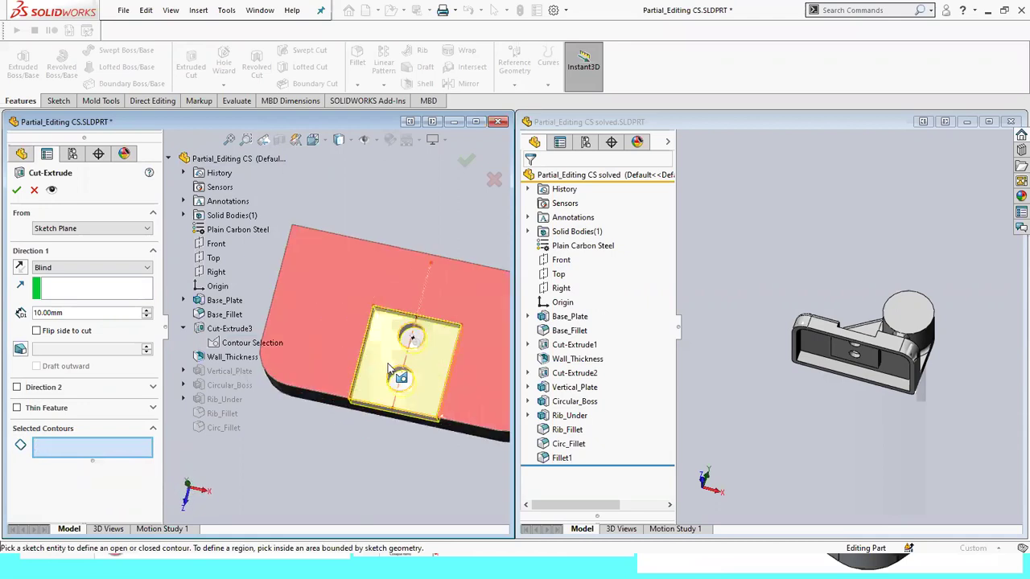
scroll(389, 369, down, 3)
scroll(418, 322, down, 3)
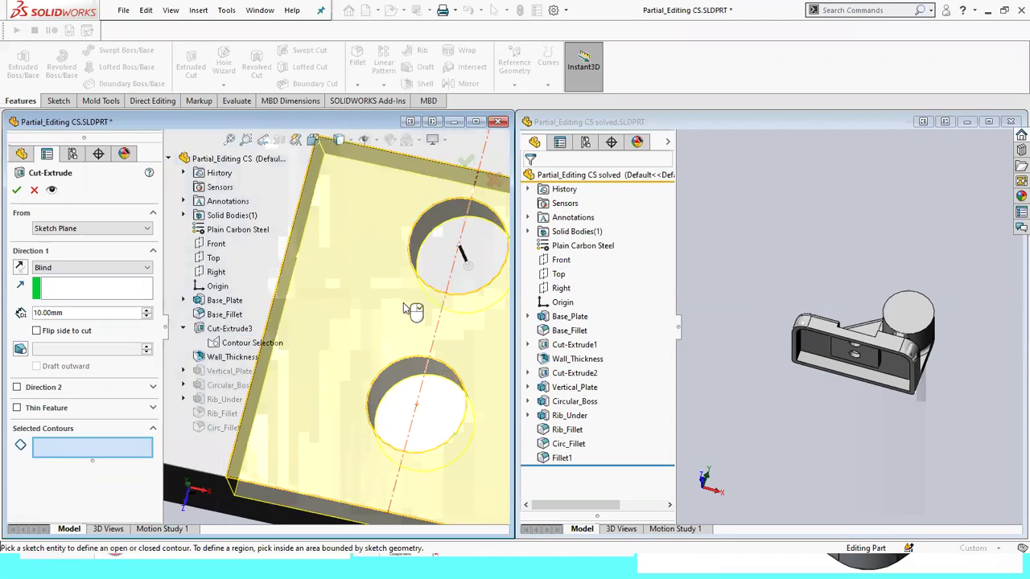
middle_drag(396, 275, 393, 270)
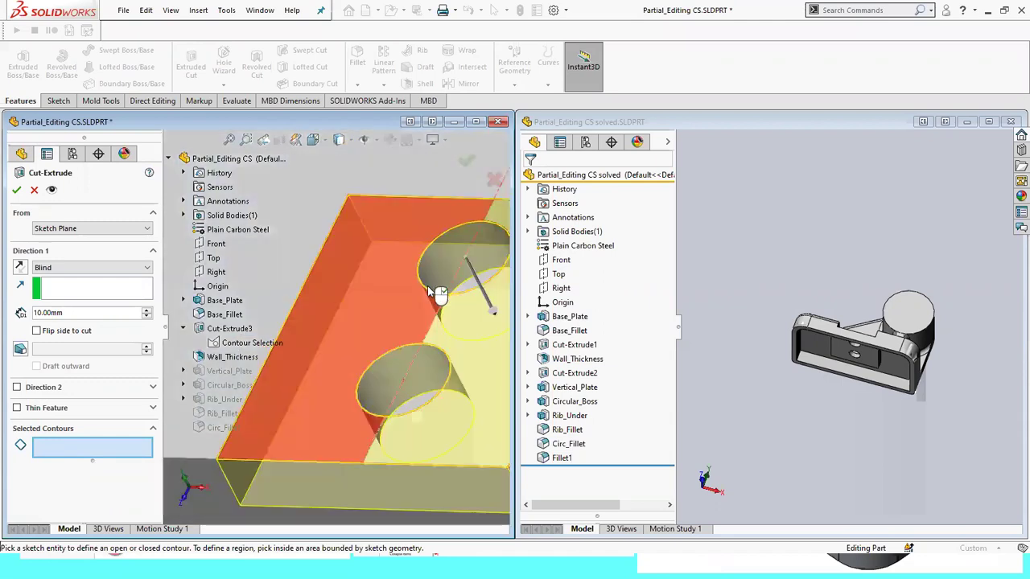
Keep only the two hole circles as contours and apply, triggering a no-intersection error.
click(434, 296)
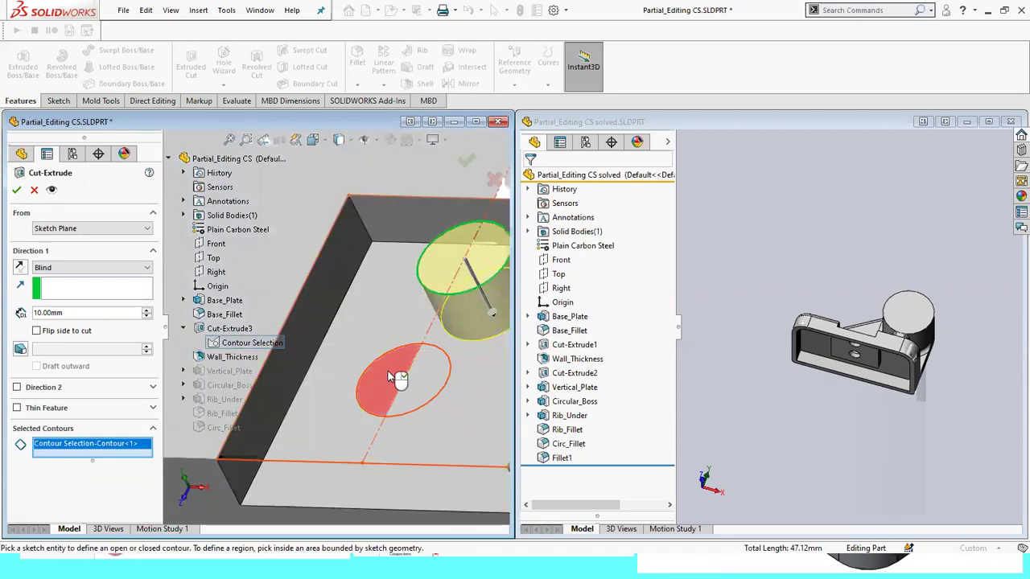
click(402, 349)
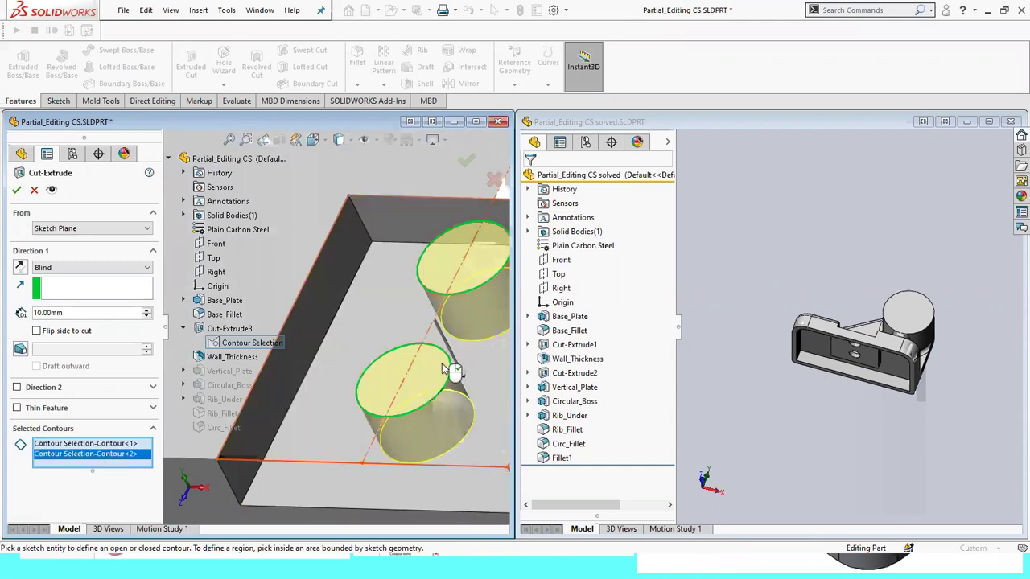
click(389, 373)
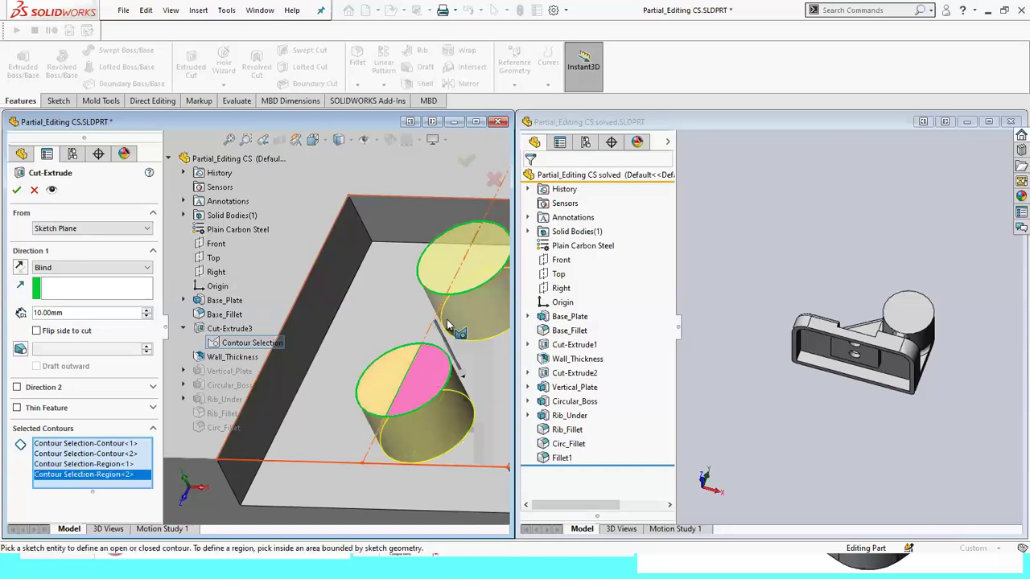
click(480, 275)
click(489, 265)
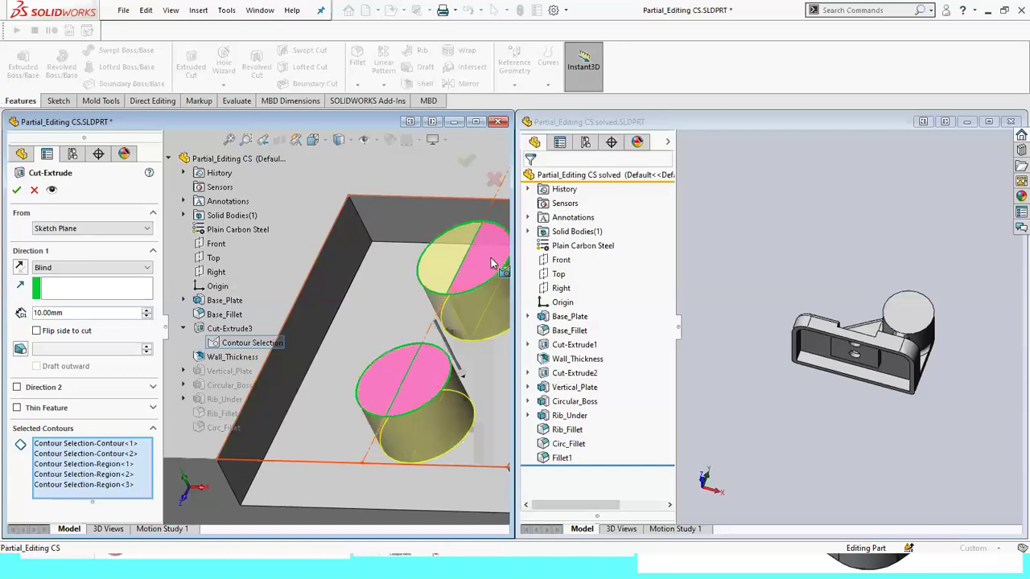
click(482, 272)
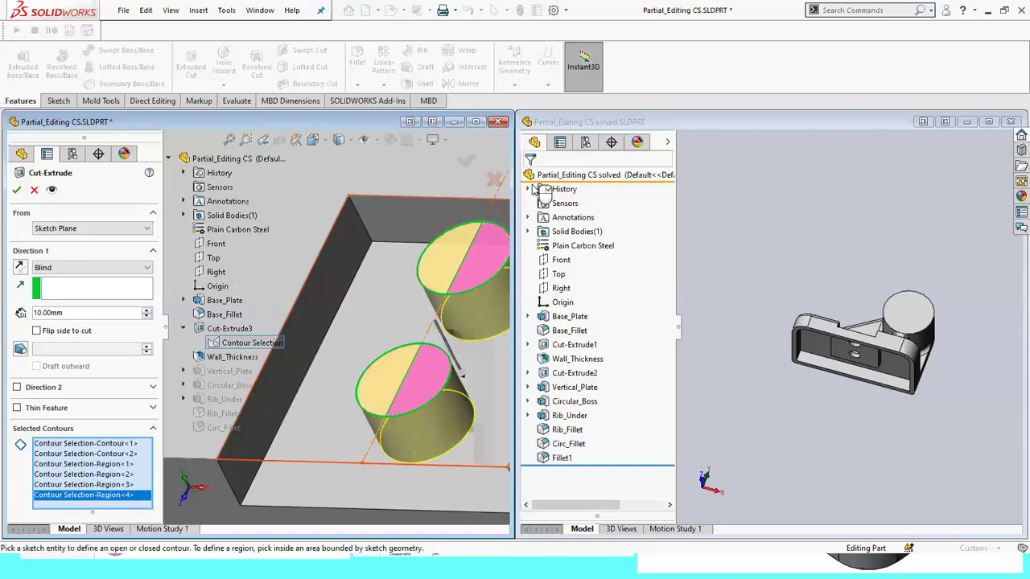
click(104, 465)
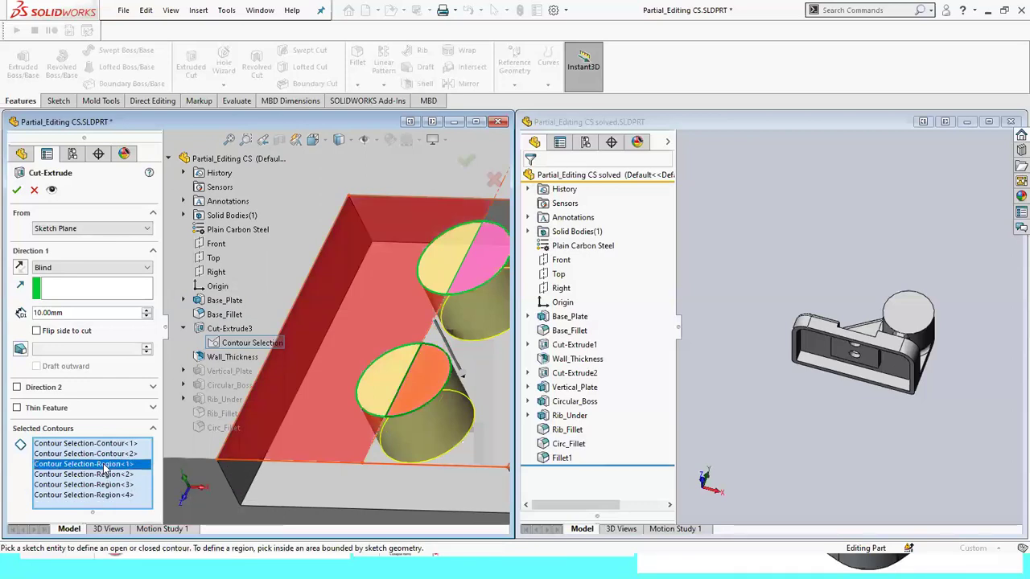
shift+click(109, 494)
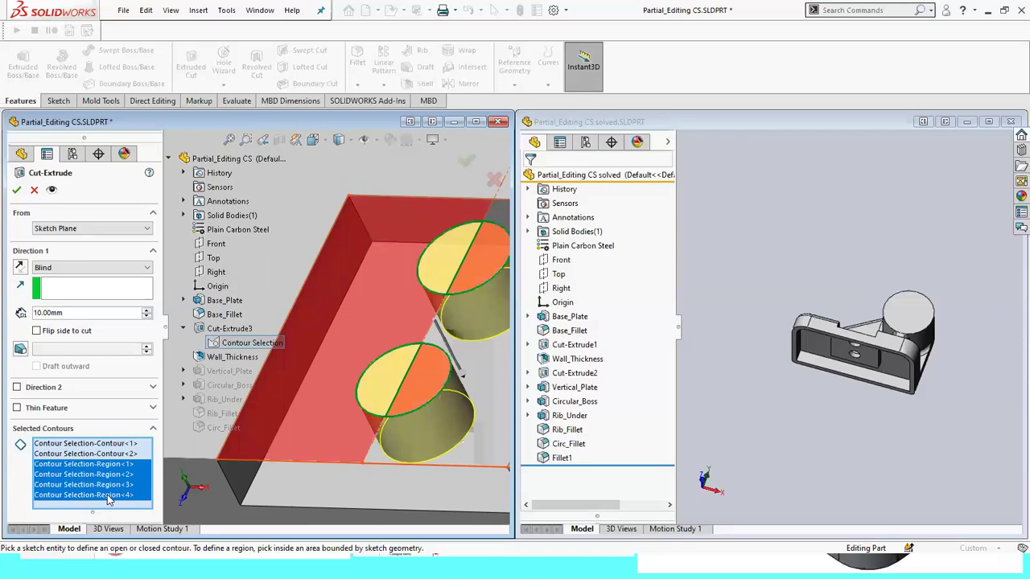
key(Delete)
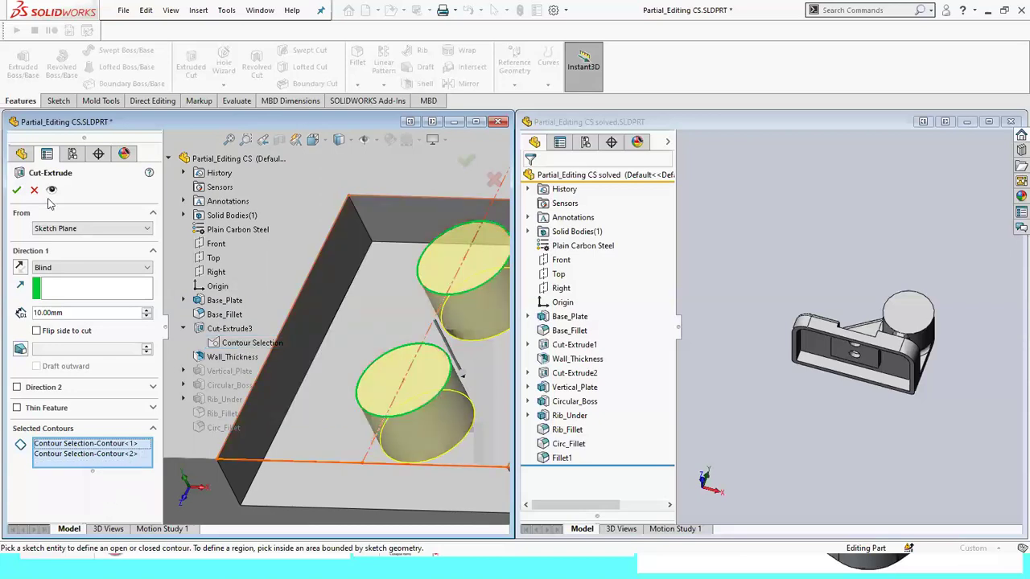
click(16, 190)
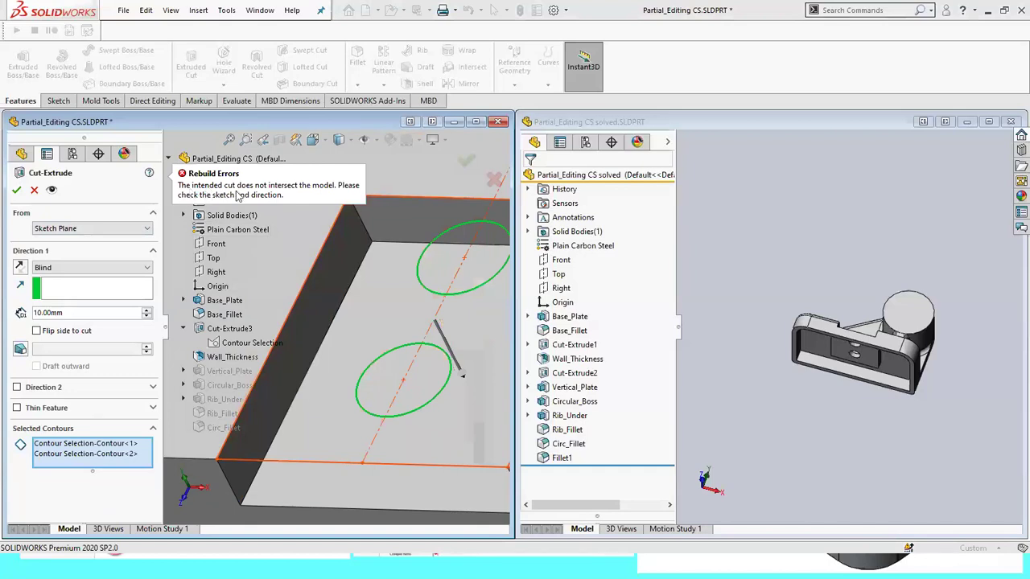
Replace the selected circle contours with the four circle-half regions as the cut profile.
click(114, 453)
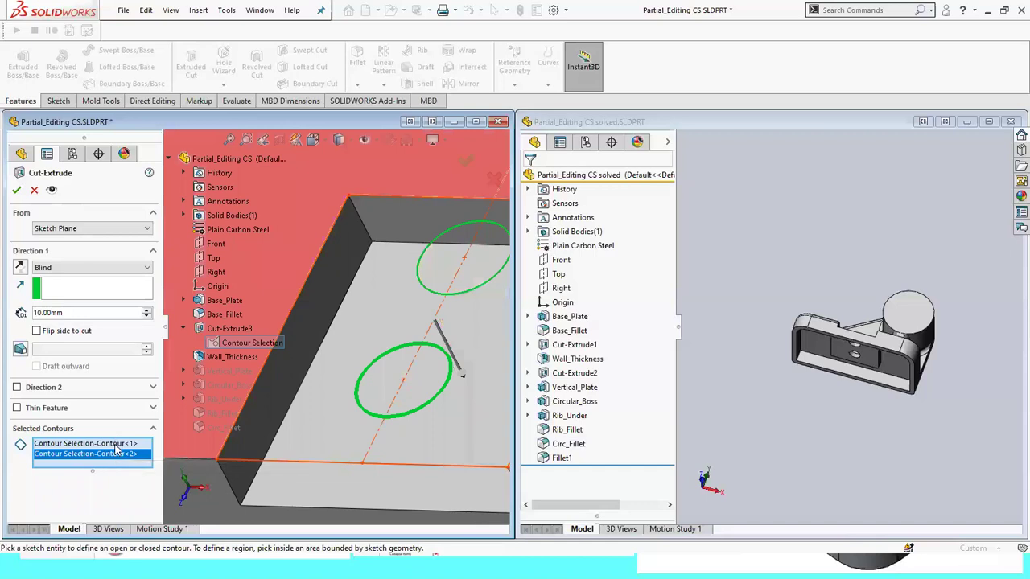
ctrl+click(117, 444)
right_click(115, 448)
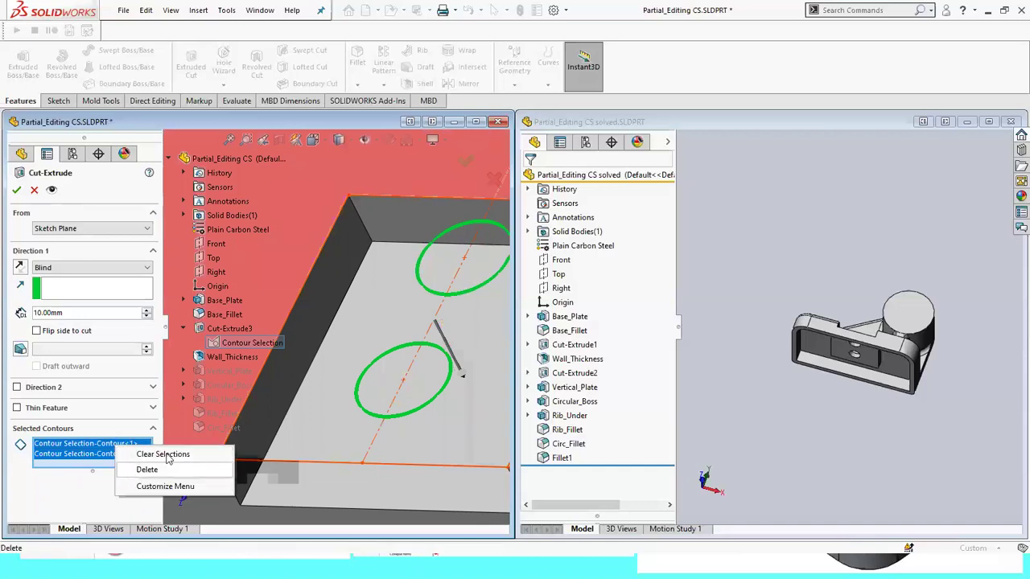
click(170, 454)
click(386, 365)
click(408, 383)
click(450, 258)
click(479, 268)
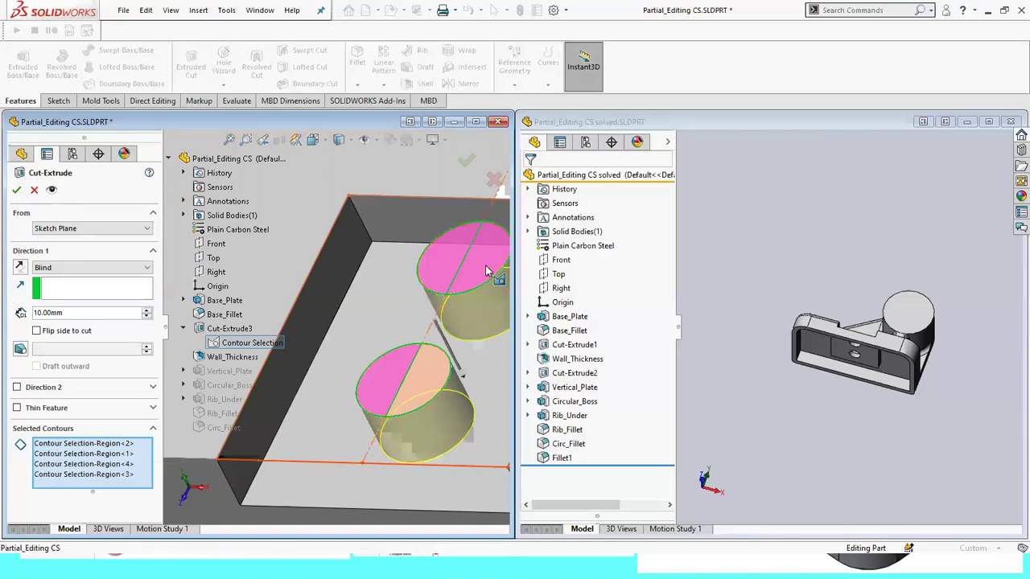
Set the cut depth to Through All and confirm Cut-Extrude5.
click(143, 267)
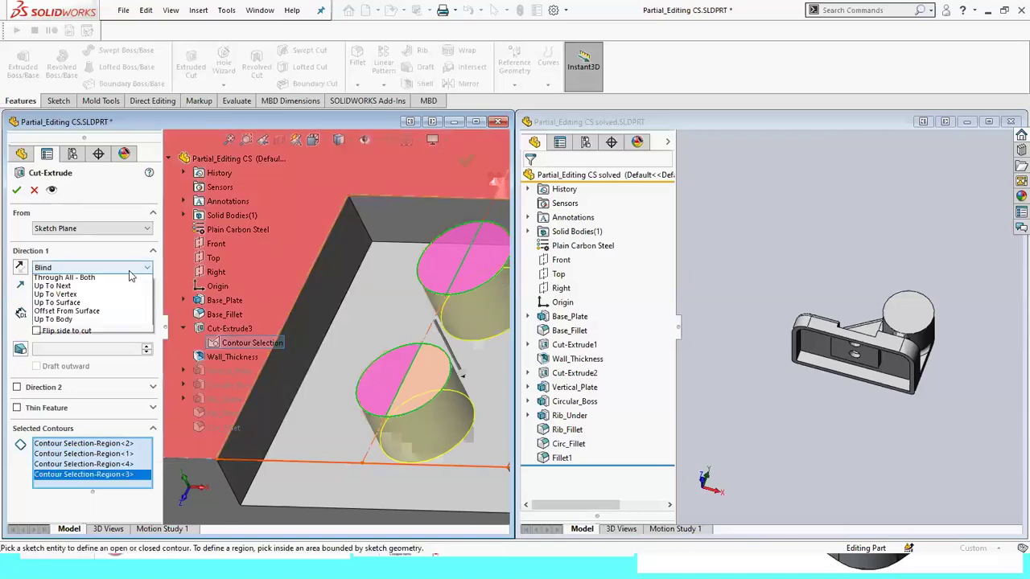
click(110, 290)
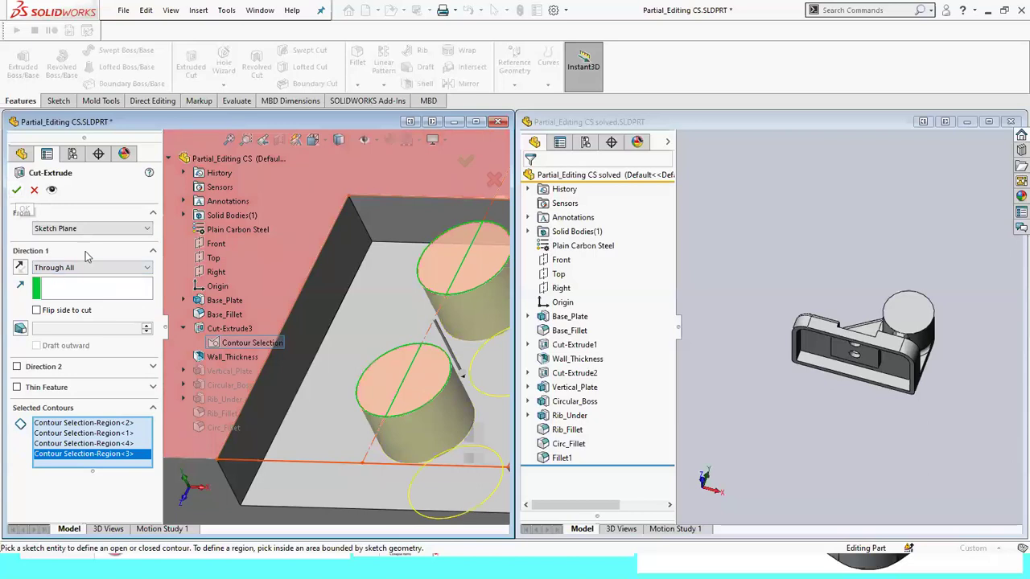
click(21, 190)
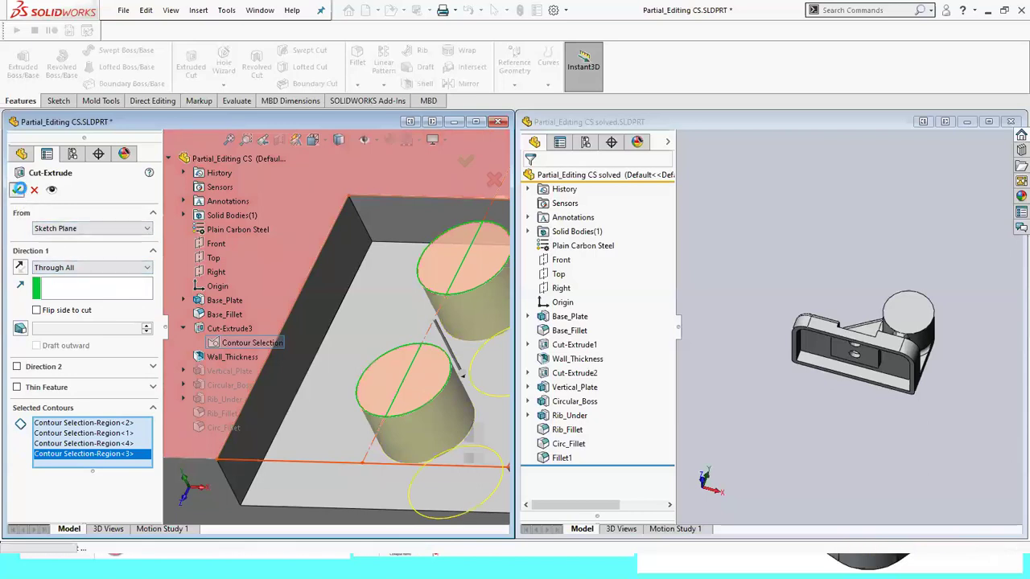
Fit and reorient both parts, then roll the working part's history forward past Circ_Fillet.
key(f)
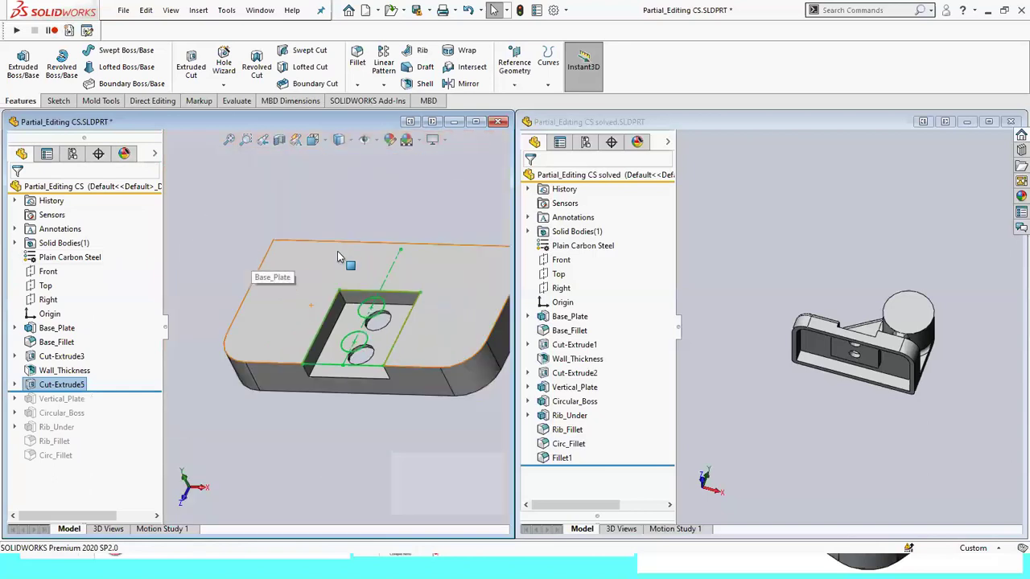
mouse_move(367, 431)
middle_down()
mouse_move(380, 257)
mouse_move(345, 429)
mouse_move(137, 448)
middle_up()
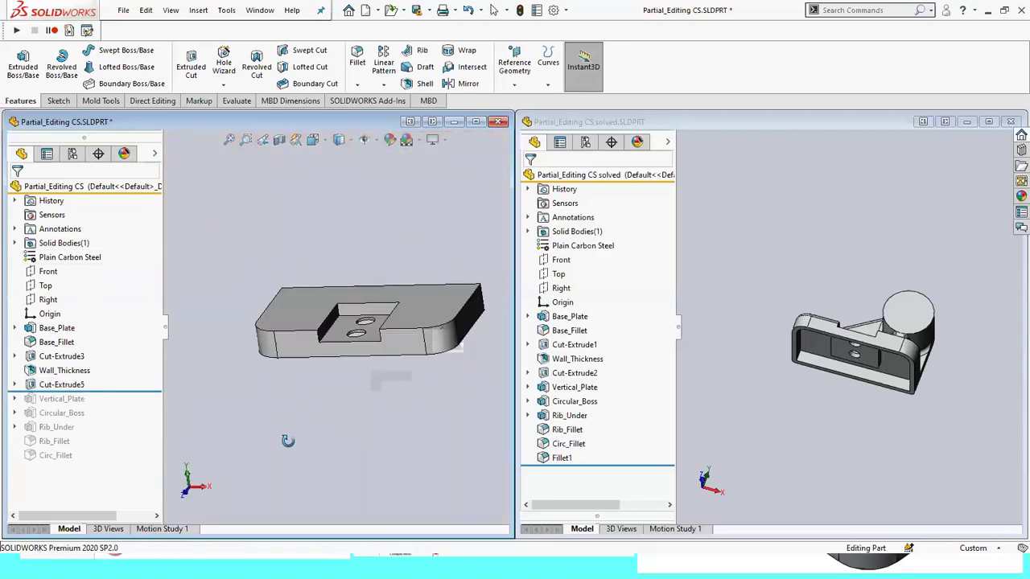
mouse_move(864, 356)
middle_down()
mouse_move(795, 395)
mouse_move(812, 378)
middle_up()
click(430, 416)
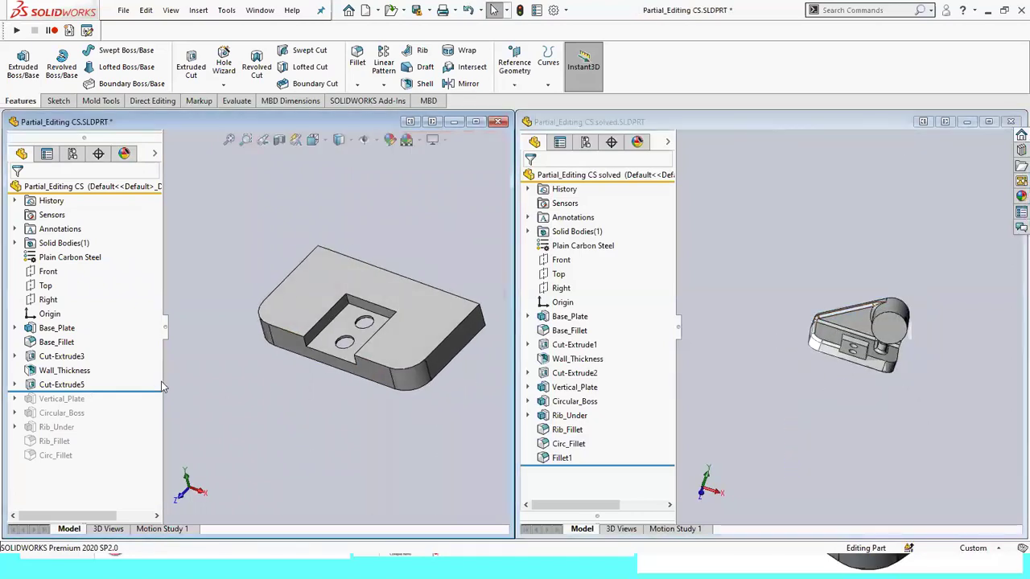
drag(142, 392, 142, 463)
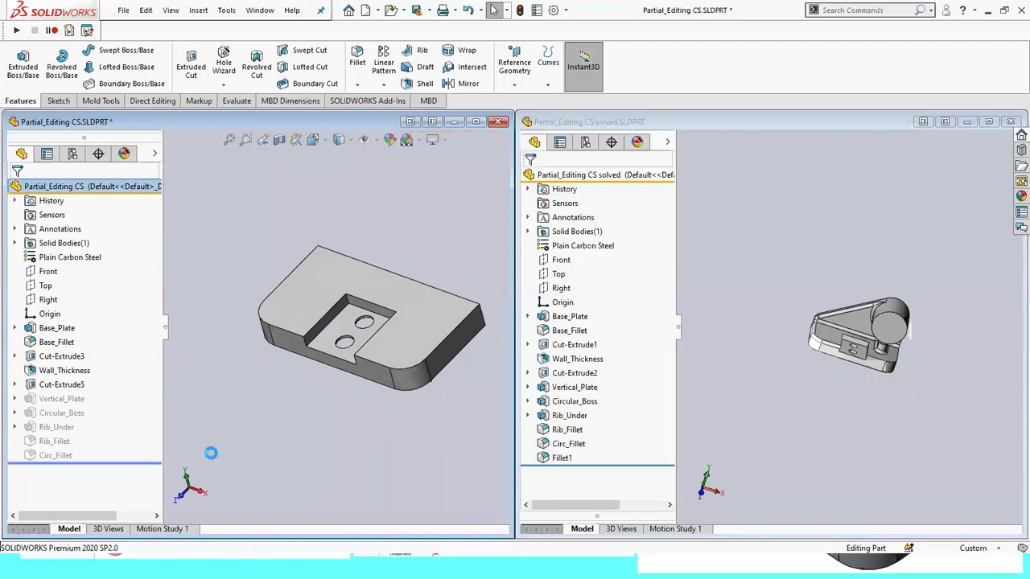
Orbit and zoom the rebuilt working part to a side view showing the rib.
middle_drag(360, 492, 402, 454)
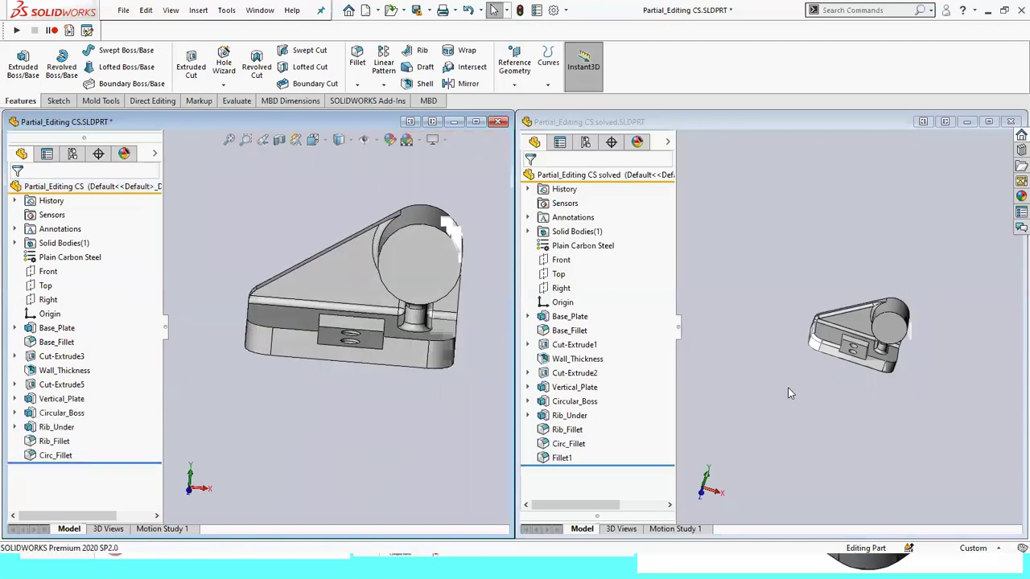
mouse_move(821, 380)
middle_down()
mouse_move(802, 346)
mouse_move(809, 354)
middle_up()
mouse_move(319, 487)
middle_down()
mouse_move(278, 438)
mouse_move(298, 395)
mouse_move(292, 402)
middle_up()
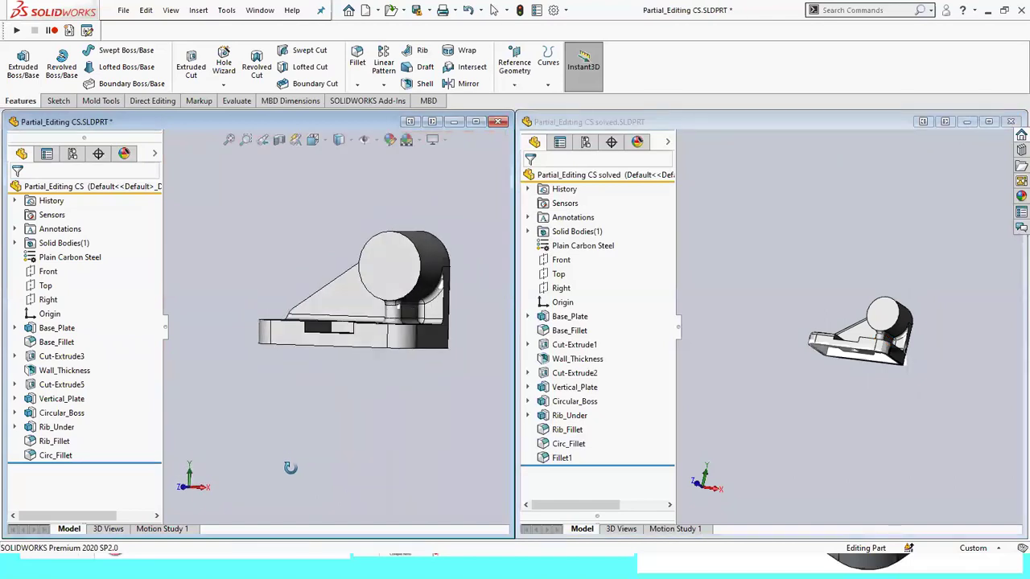
scroll(427, 310, down, 3)
scroll(442, 368, up, 2)
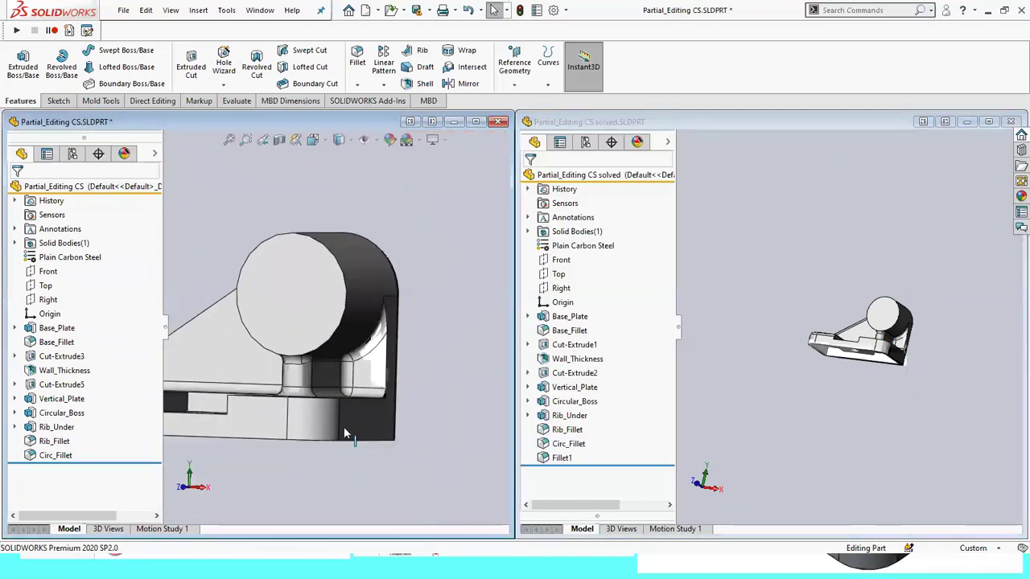
scroll(315, 322, up, 2)
scroll(316, 322, down, 2)
scroll(304, 341, up, 1)
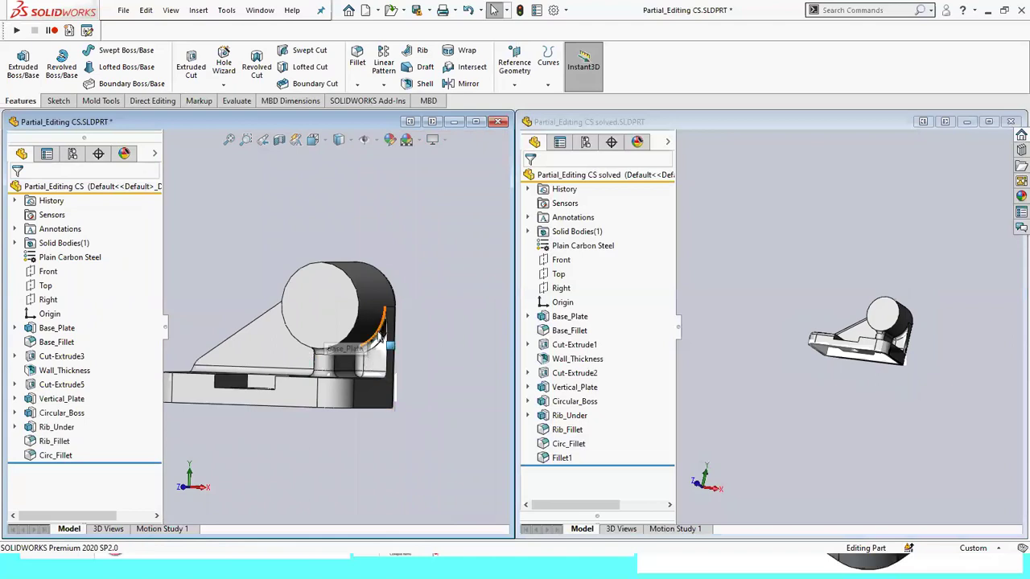
scroll(383, 335, down, 3)
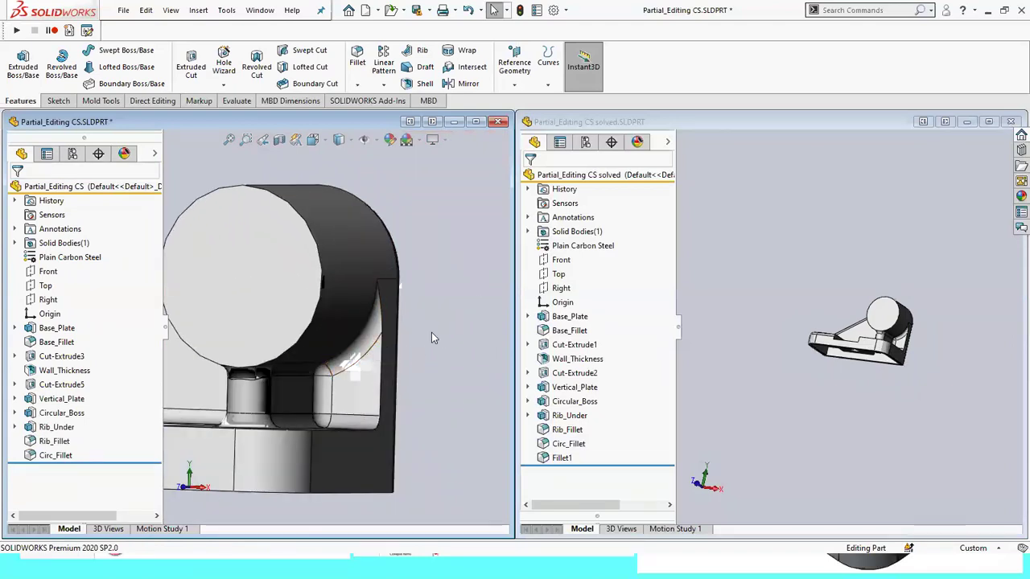
scroll(432, 338, up, 3)
middle_drag(431, 338, 247, 333)
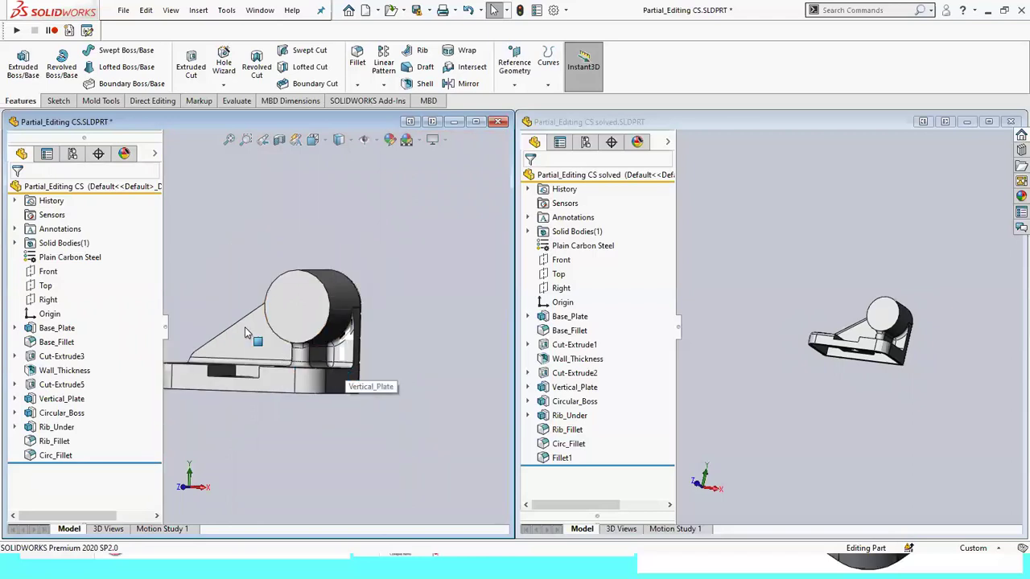
scroll(246, 332, down, 2)
scroll(429, 291, up, 3)
Match the working part's orientation to the solved part and select the Circ_Fillet edge.
mouse_move(875, 271)
middle_down()
mouse_move(895, 280)
mouse_move(850, 410)
middle_up()
mouse_move(302, 392)
middle_down()
mouse_move(336, 450)
mouse_move(350, 392)
mouse_move(340, 421)
middle_up()
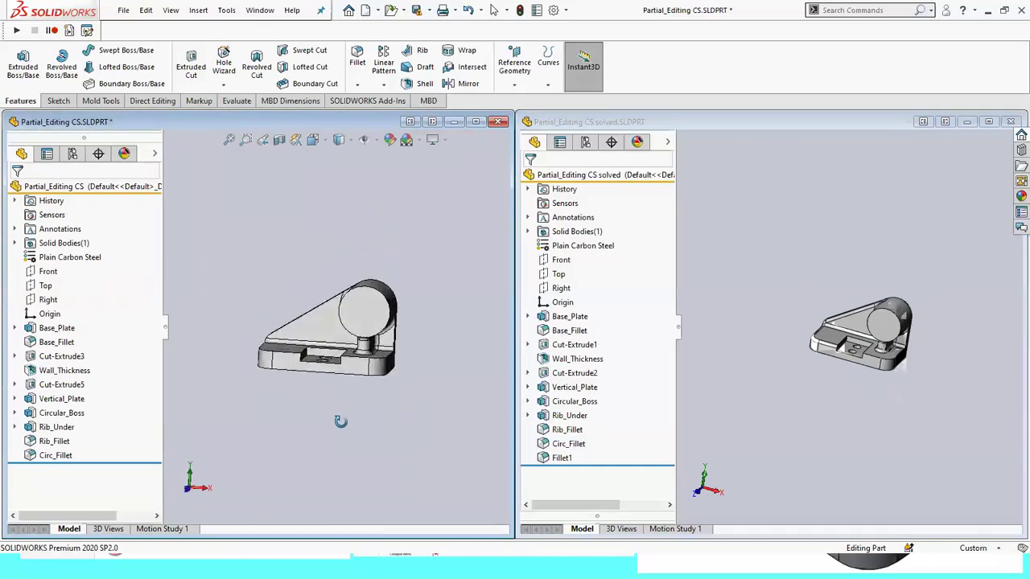
scroll(304, 418, down, 5)
scroll(304, 417, up, 3)
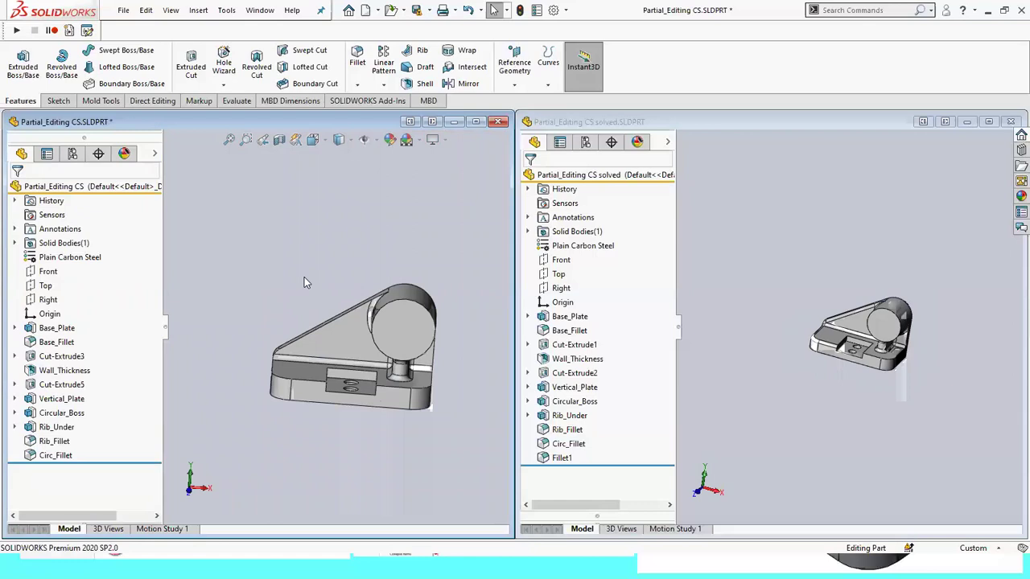
mouse_move(331, 288)
middle_down()
mouse_move(298, 287)
mouse_move(346, 332)
middle_up()
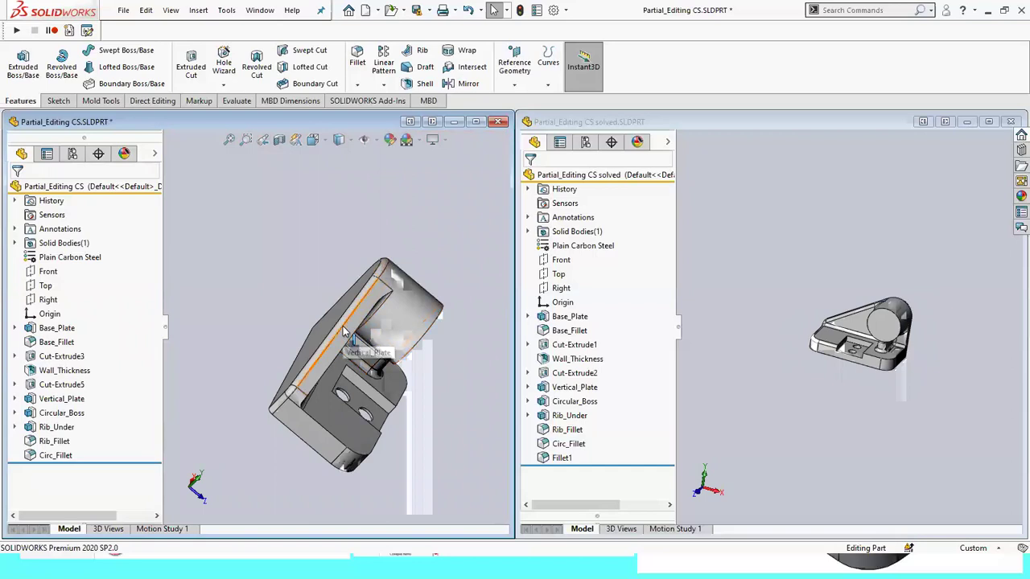
click(345, 330)
mouse_move(274, 303)
middle_down()
mouse_move(253, 265)
mouse_move(337, 311)
middle_up()
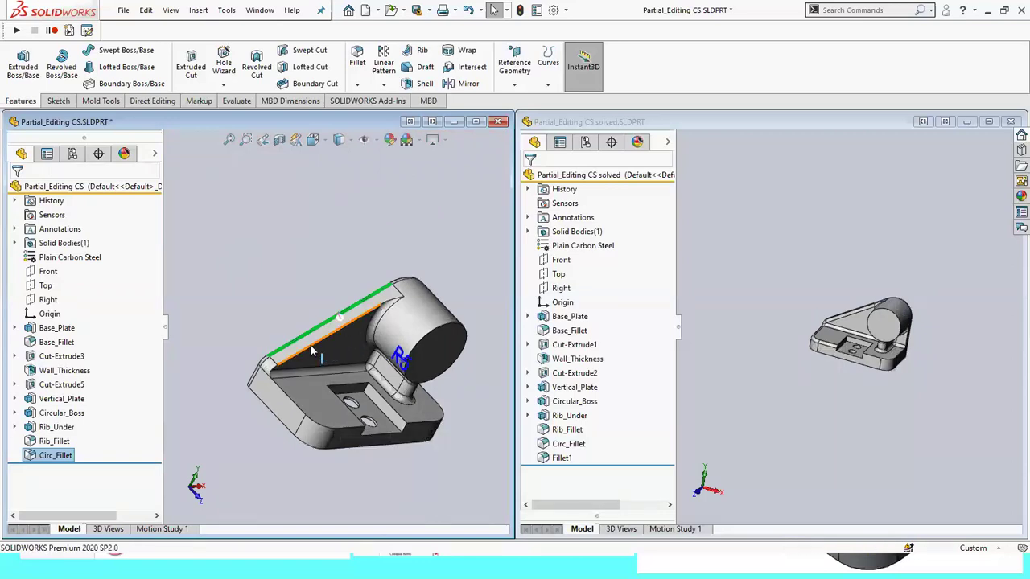
Turn the part to face the slanted plate and inspect its long top fillet edge.
click(292, 292)
mouse_move(280, 299)
middle_down()
mouse_move(246, 297)
mouse_move(317, 308)
middle_up()
middle_drag(306, 360, 295, 371)
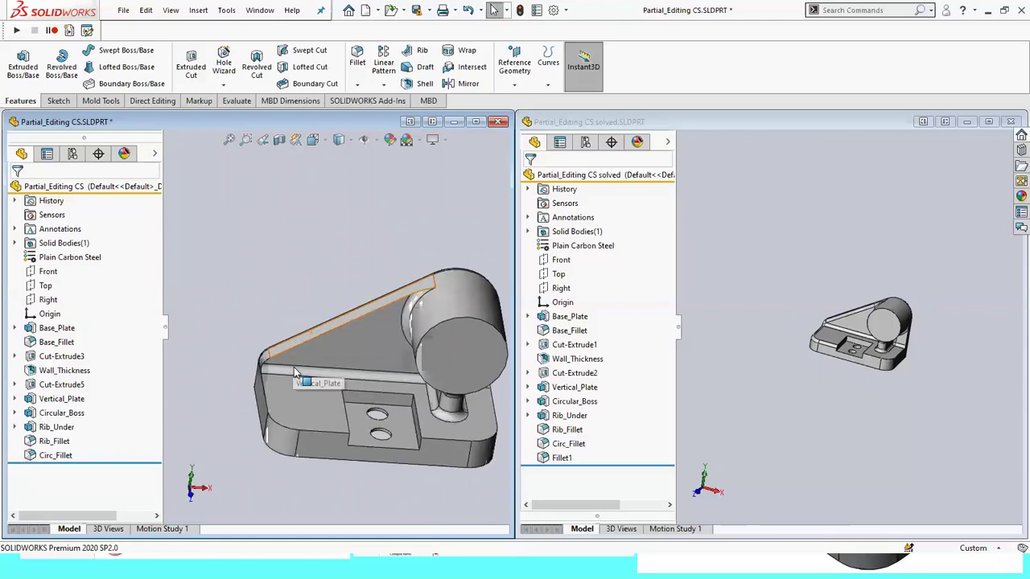
click(293, 373)
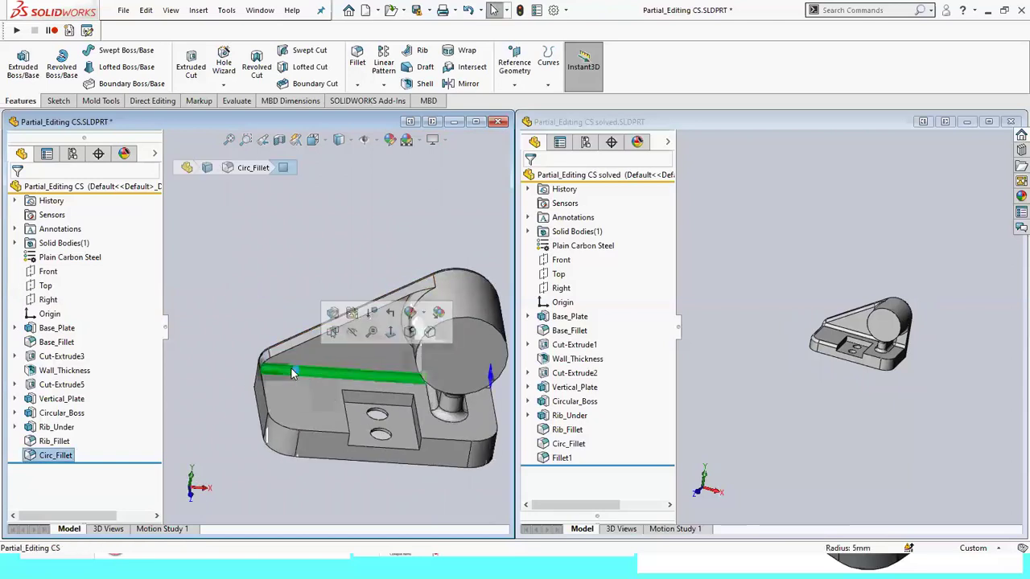
key(Escape)
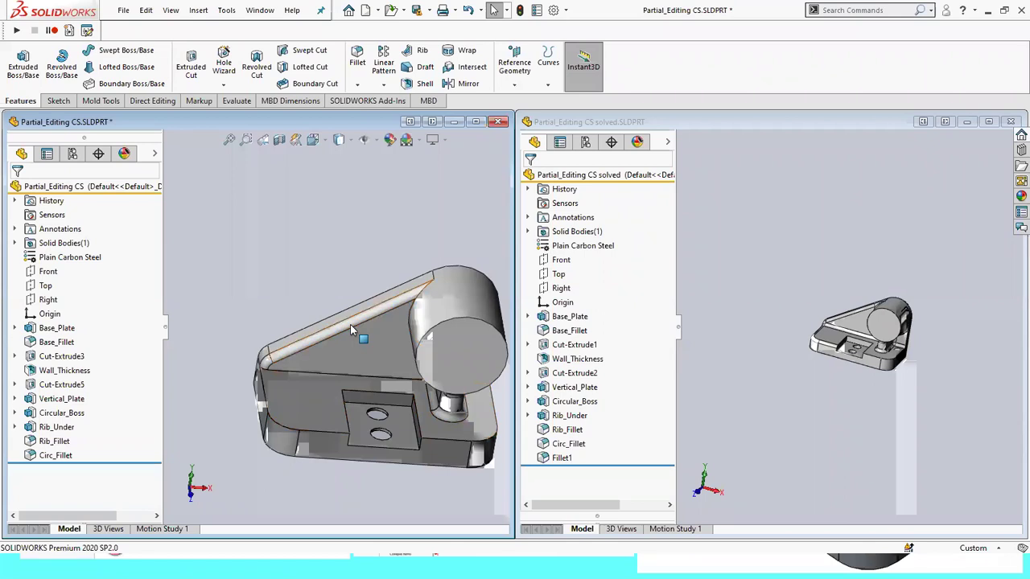
scroll(352, 322, down, 3)
scroll(342, 324, up, 2)
scroll(338, 321, down, 3)
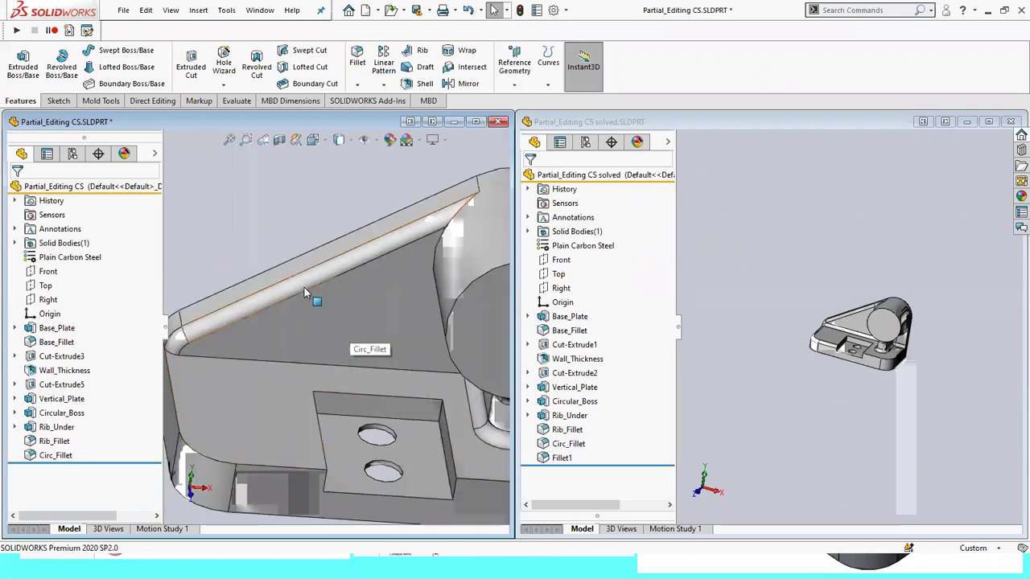
Inspect the Circ_Fillet face and its edge on the plate with the whole part in view.
click(306, 285)
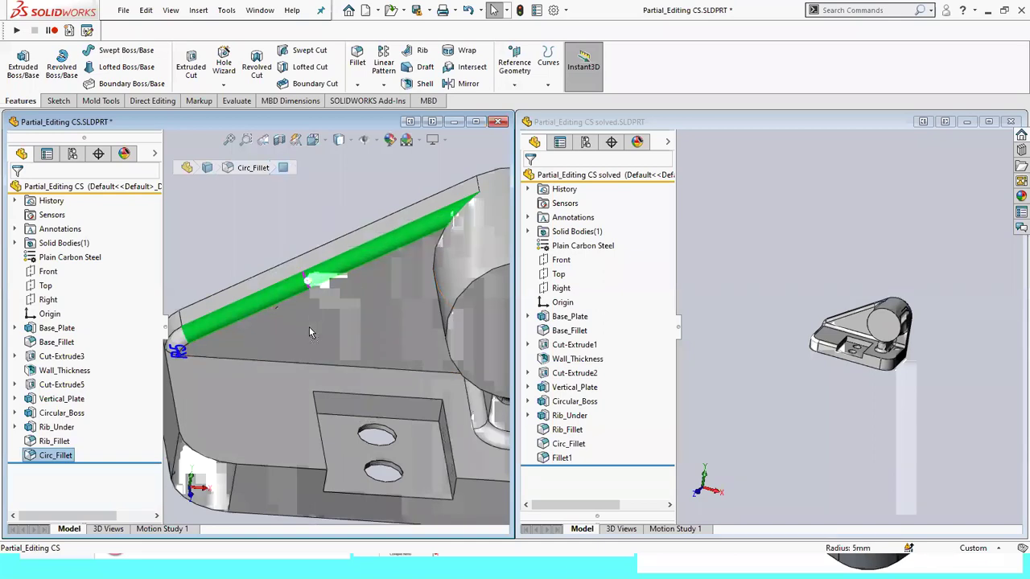
key(Escape)
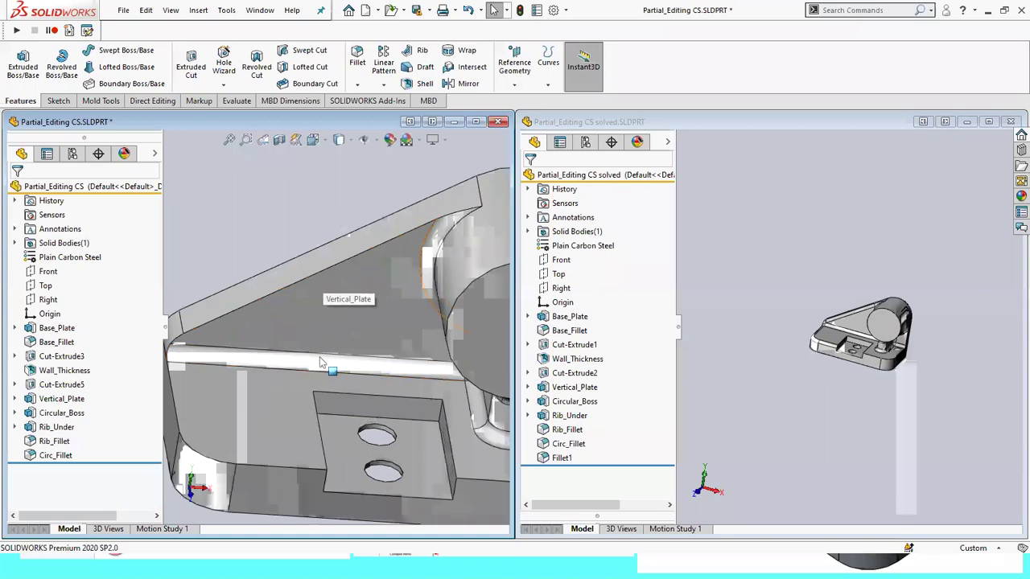
key(f)
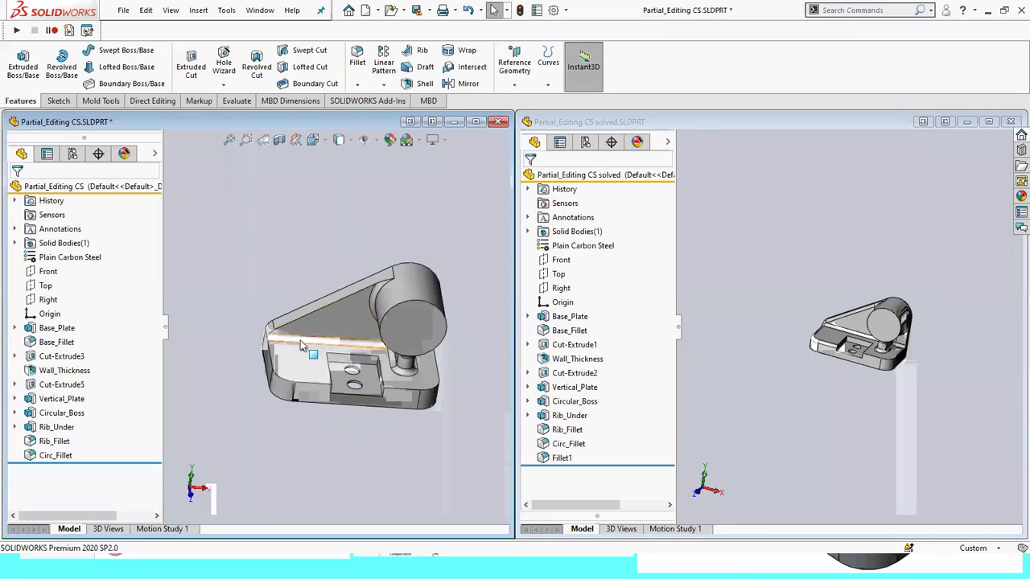
click(302, 344)
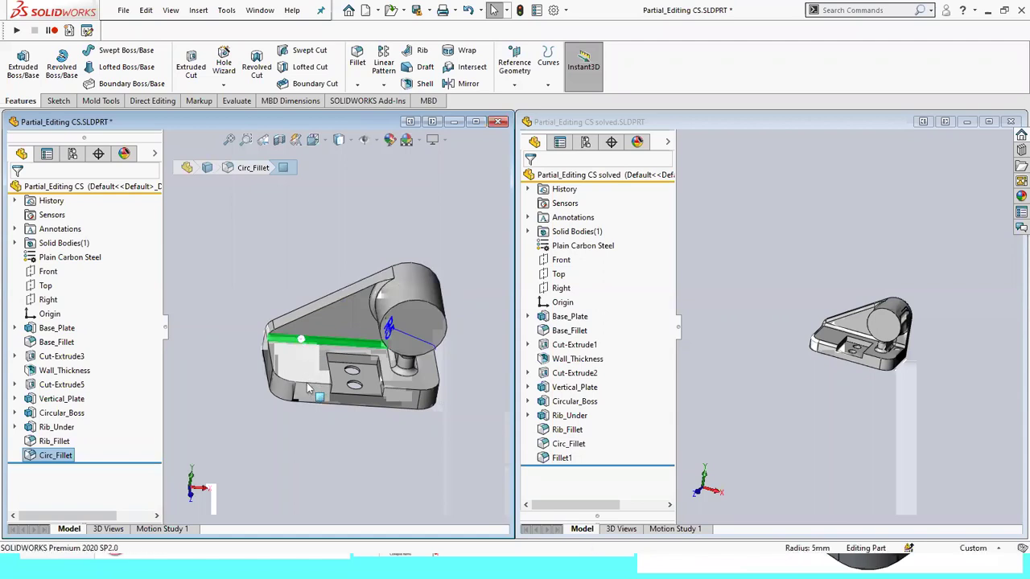
drag(308, 389, 271, 338)
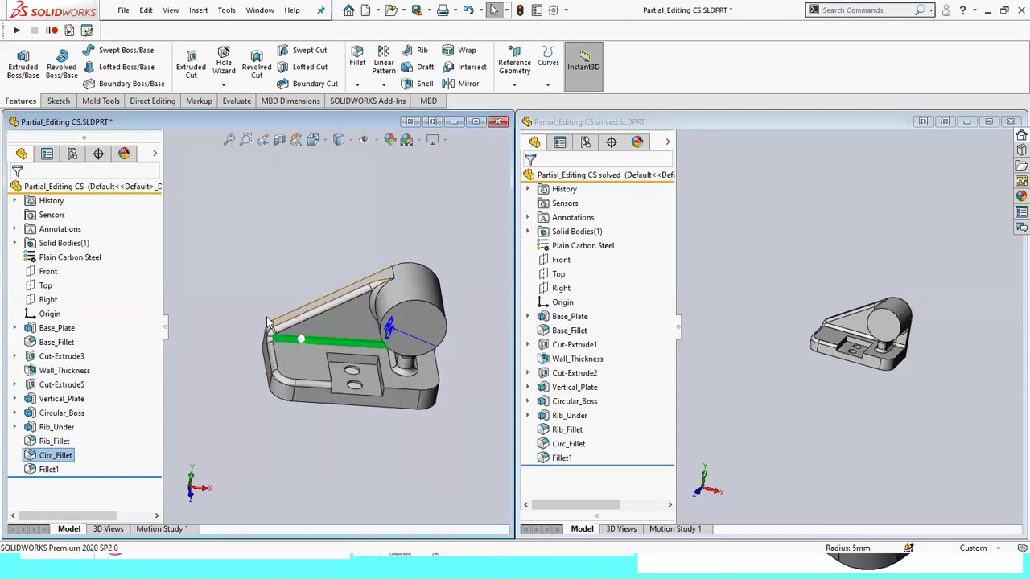
Fillet the lower base edge with the Instant3D handle, then dismiss the failed Fillet3 error report.
click(313, 389)
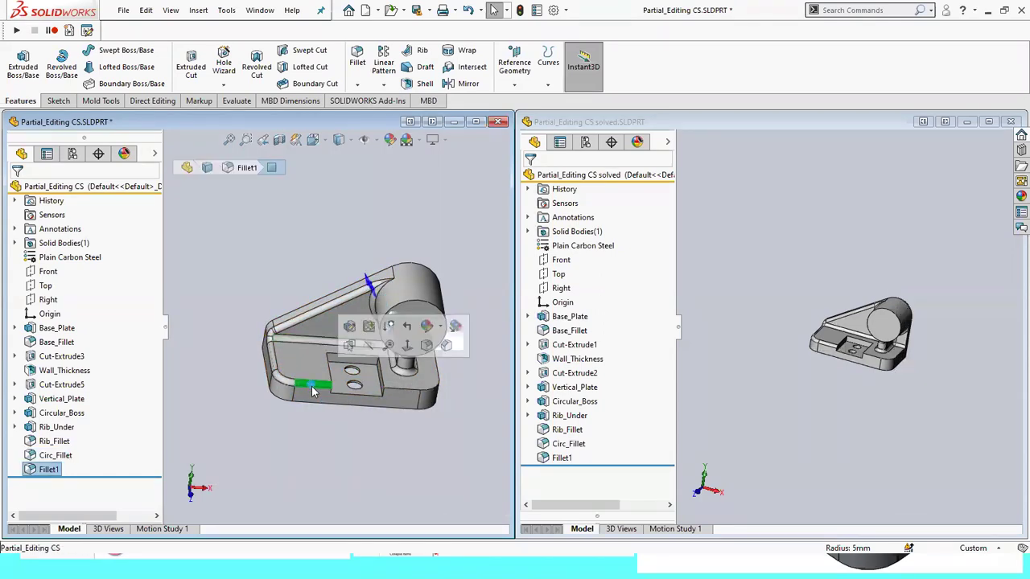
ctrl+drag(404, 393, 405, 394)
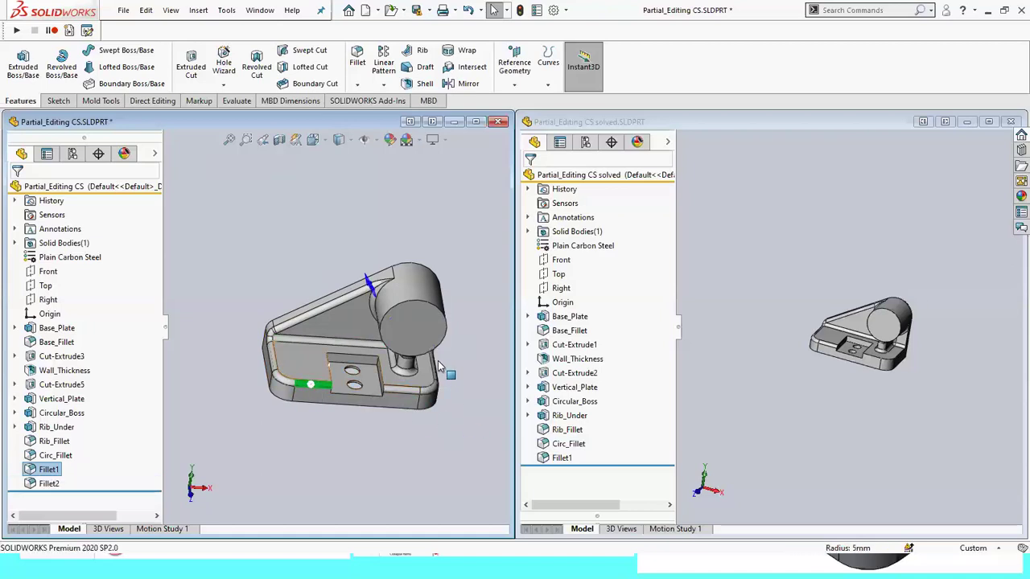
middle_drag(419, 394, 407, 373)
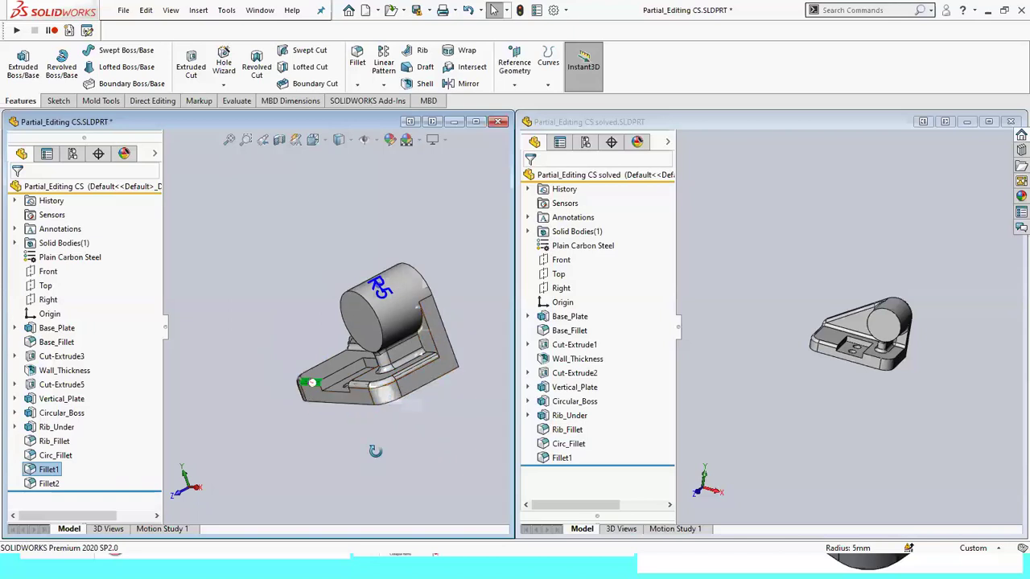
middle_drag(375, 450, 421, 431)
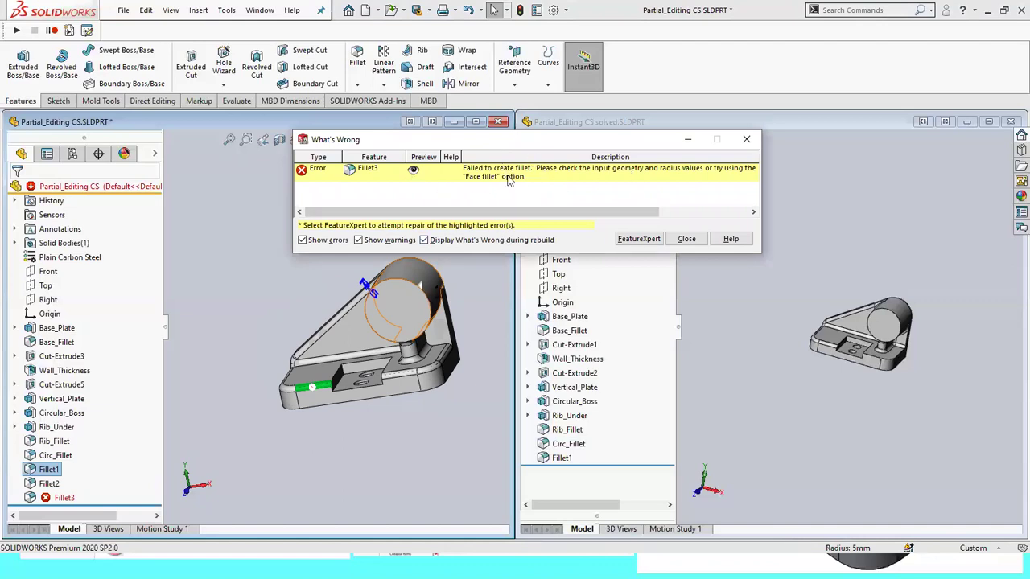
click(684, 239)
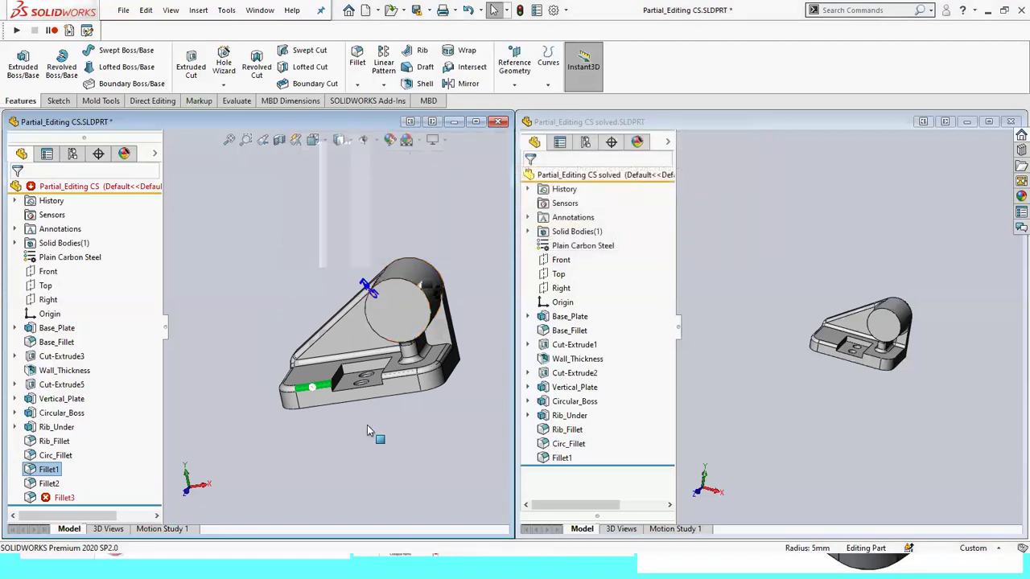
Clear the Fillet1 highlight and orbit the left part to an upright view.
click(410, 451)
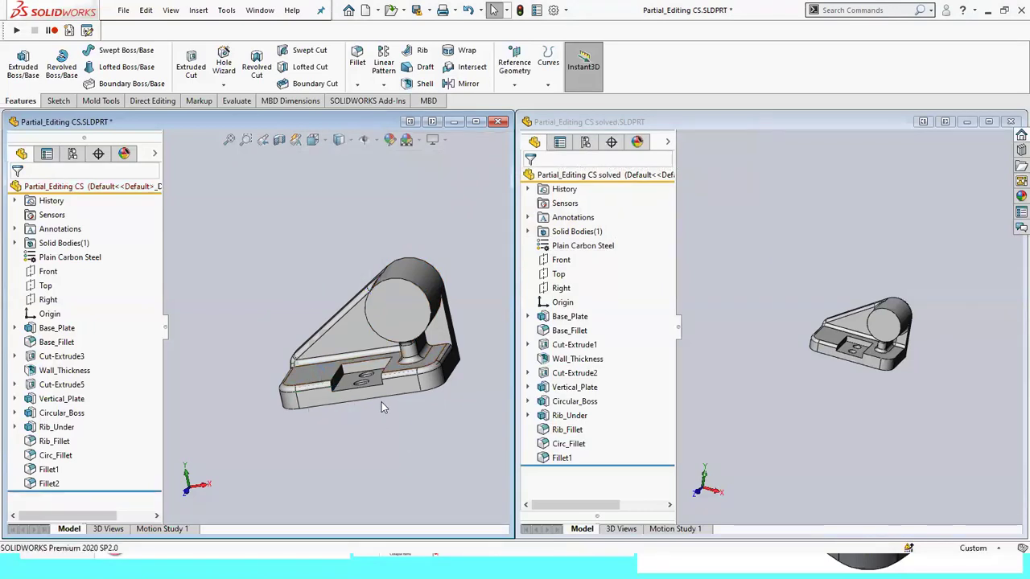
scroll(392, 402, down, 3)
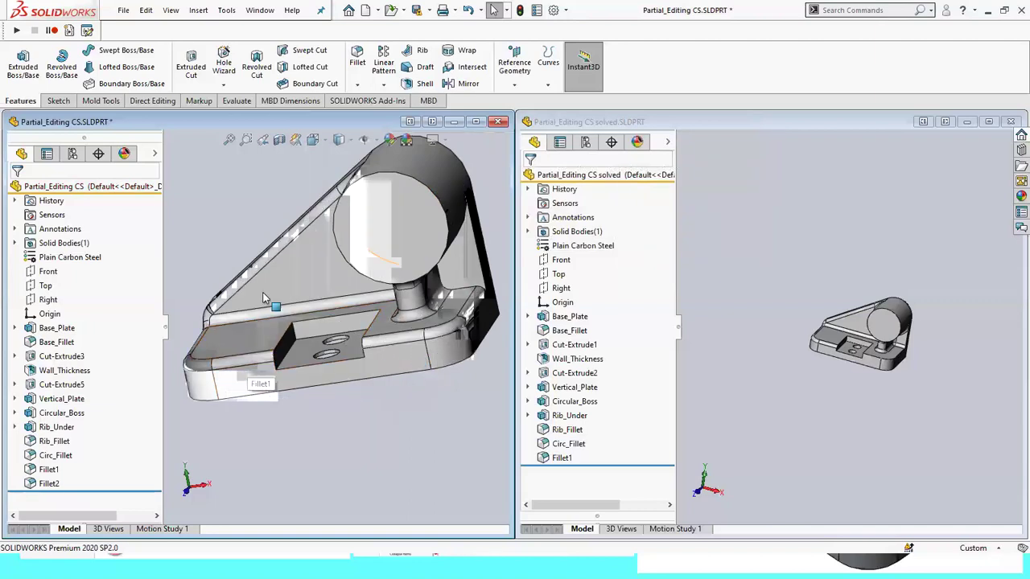
scroll(259, 290, up, 2)
scroll(264, 236, up, 3)
mouse_move(263, 237)
middle_down()
mouse_move(402, 230)
mouse_move(375, 226)
mouse_move(379, 285)
mouse_move(267, 249)
mouse_move(294, 267)
mouse_move(271, 290)
mouse_move(284, 258)
middle_up()
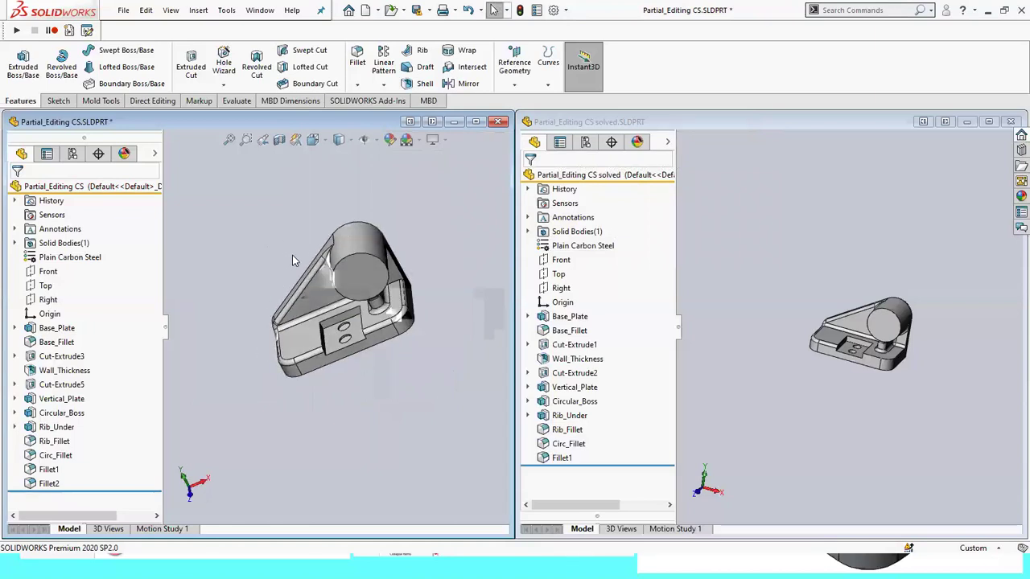
mouse_move(293, 260)
middle_down()
mouse_move(365, 427)
mouse_move(394, 203)
mouse_move(244, 217)
middle_up()
Rotate the solved part to match the left one for comparison and make its window active.
scroll(360, 409, down, 3)
scroll(360, 410, up, 3)
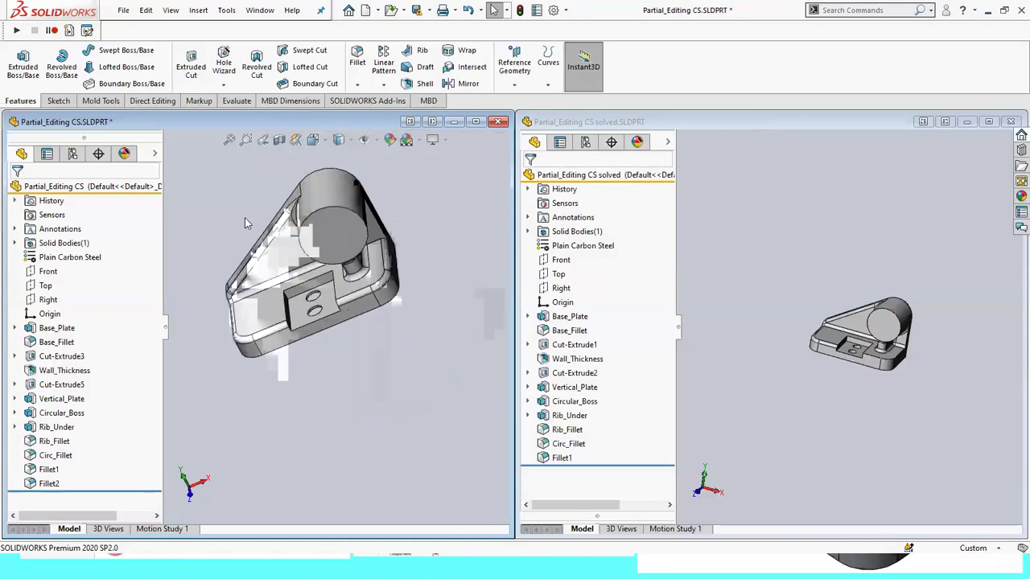
scroll(264, 202, down, 2)
scroll(264, 202, up, 1)
scroll(890, 387, down, 2)
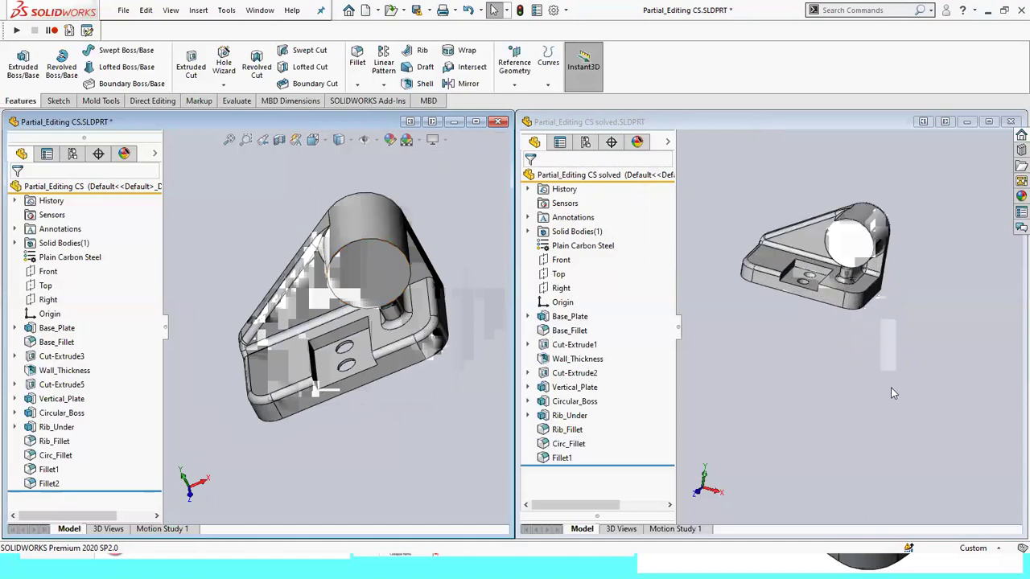
scroll(890, 387, up, 2)
middle_drag(819, 222, 818, 233)
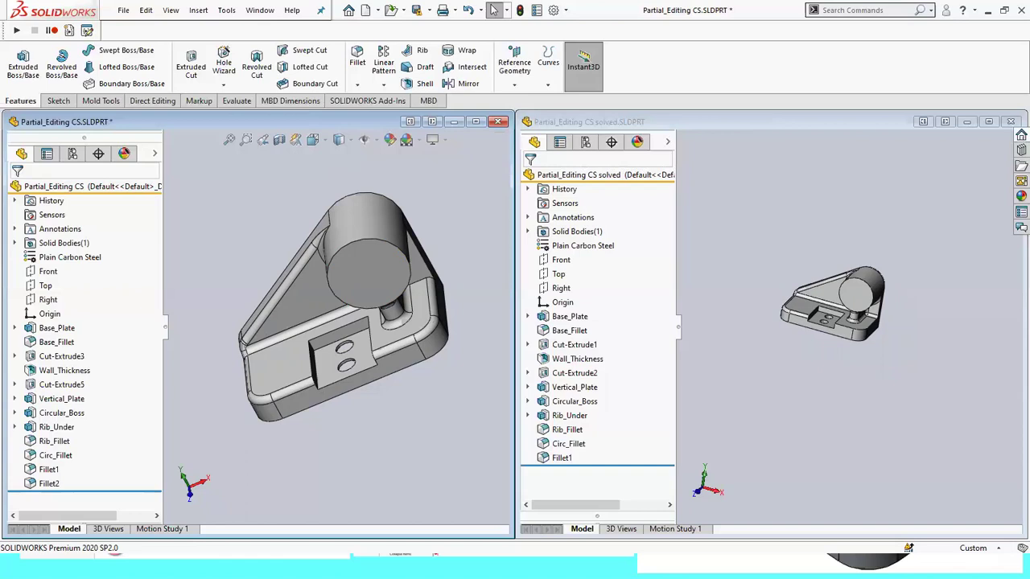
click(828, 464)
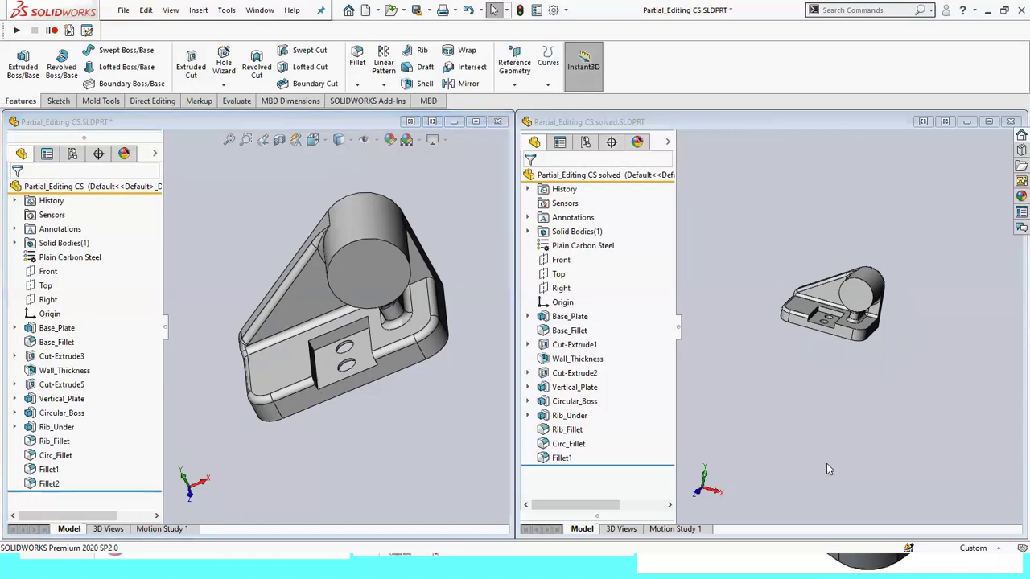
key(alt+Tab)
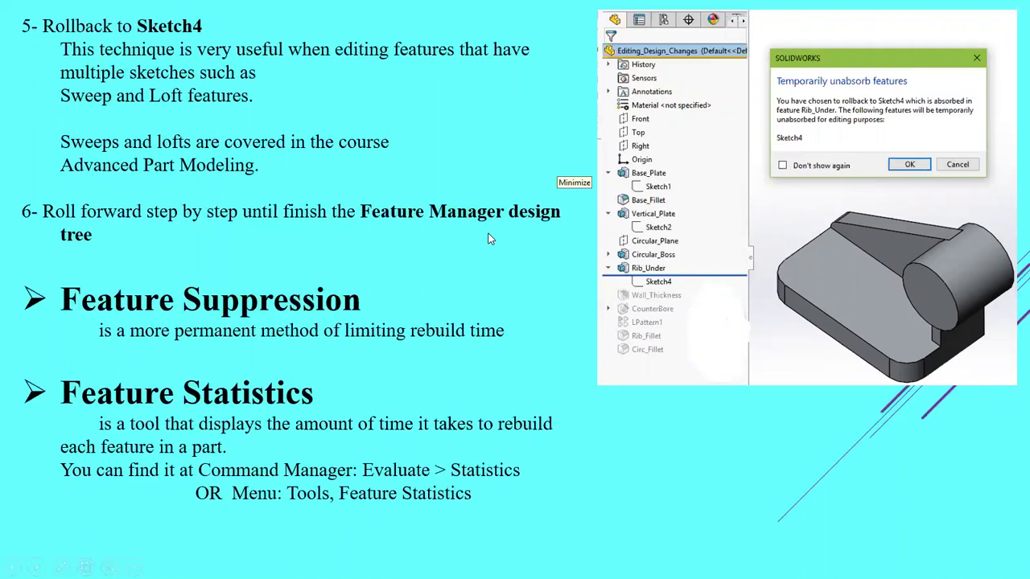
key(alt+Tab)
key(alt+Tab)
key(alt+Tab)
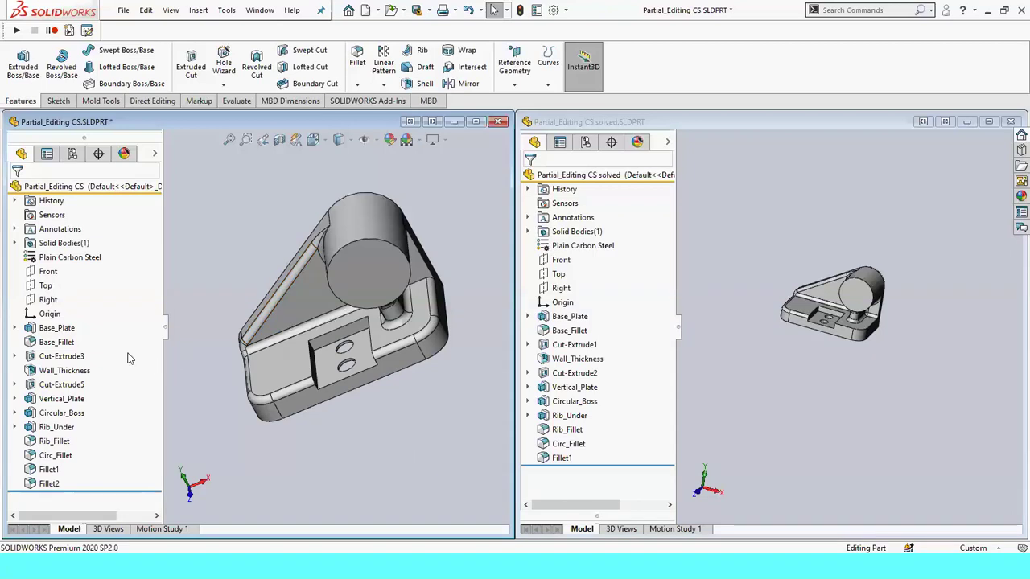
Highlight Fillet1's edges, then orbit the working part to a side-on view showing the cylinder.
click(50, 470)
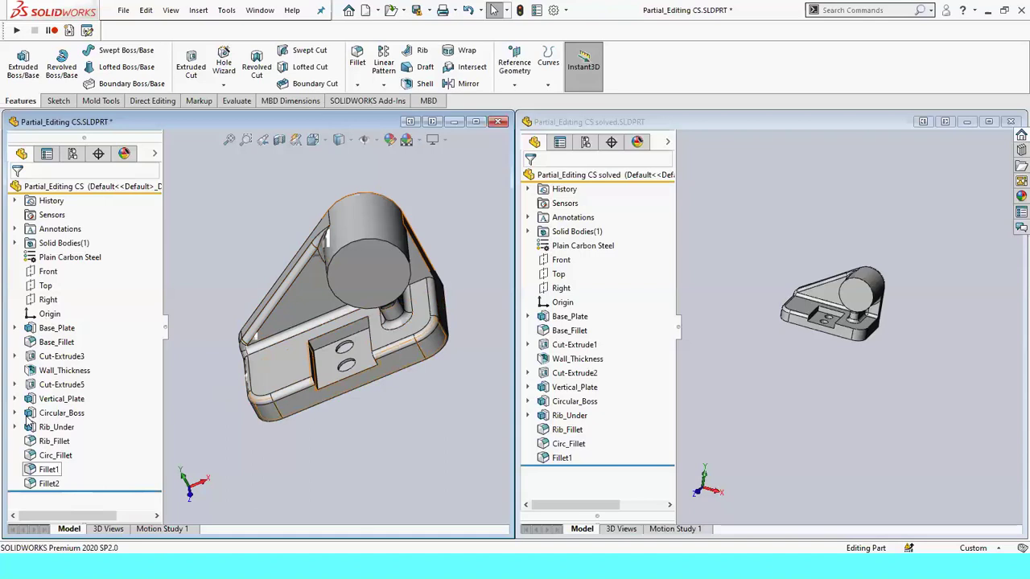
click(224, 351)
scroll(248, 297, down, 2)
scroll(252, 298, up, 3)
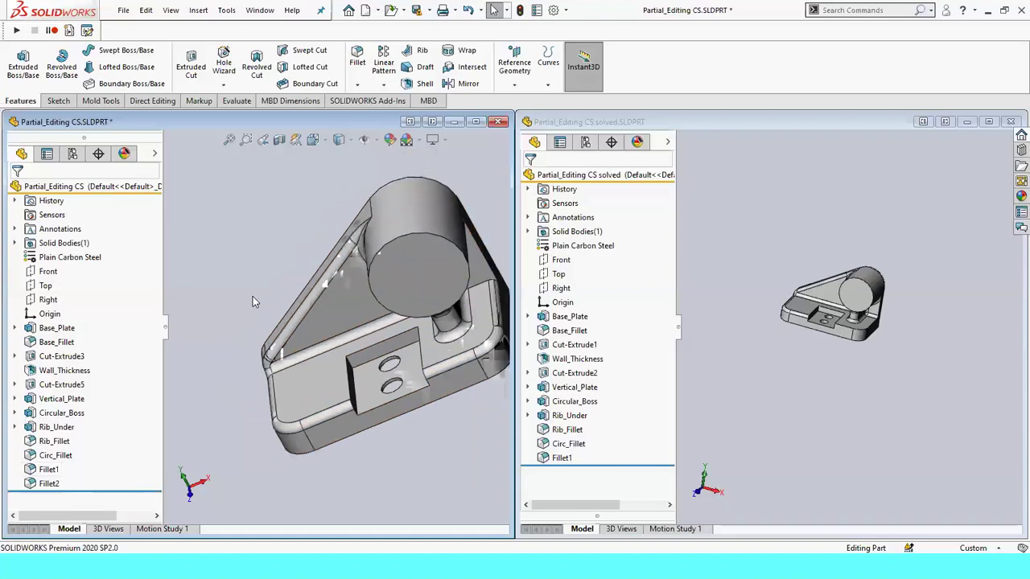
middle_drag(252, 298, 242, 250)
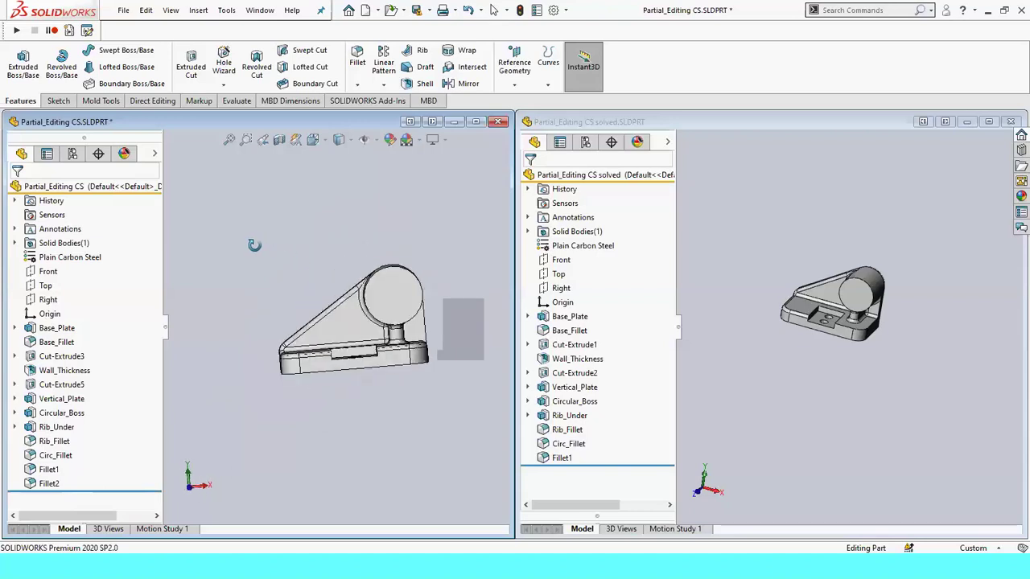
middle_drag(241, 250, 235, 262)
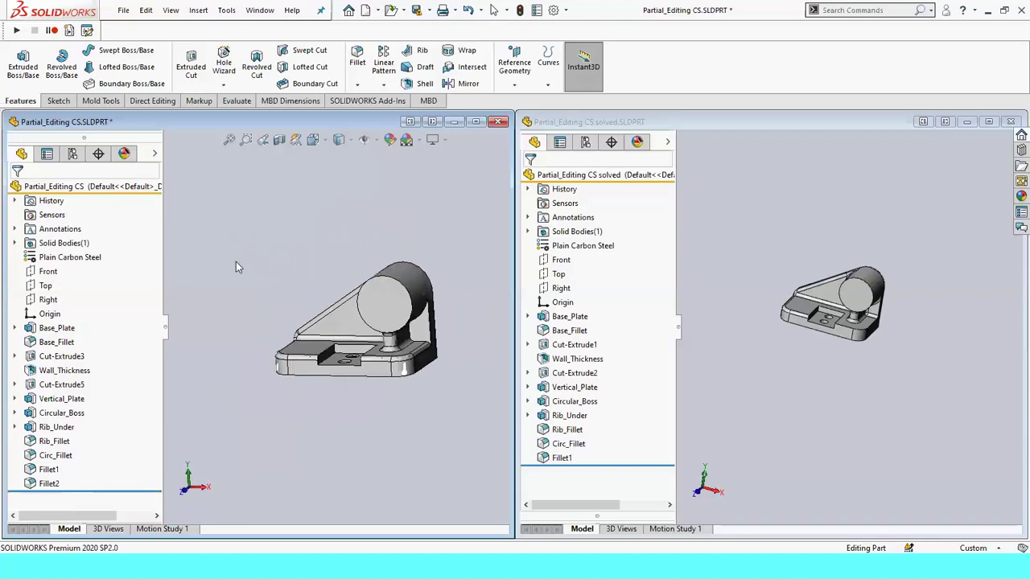
scroll(339, 280, down, 1)
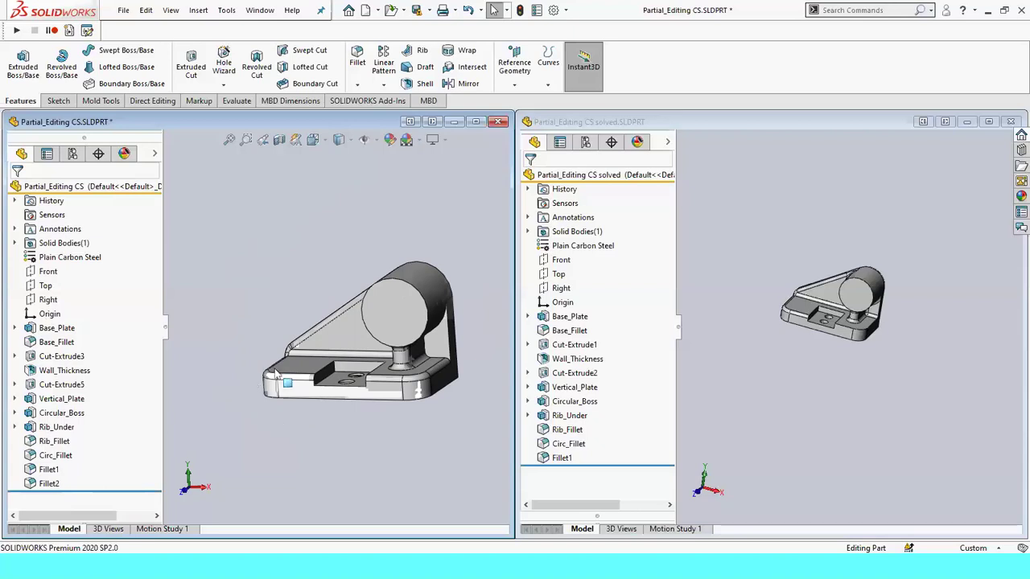
Suppress the Wall_Thickness feature in the FeatureManager tree.
click(53, 371)
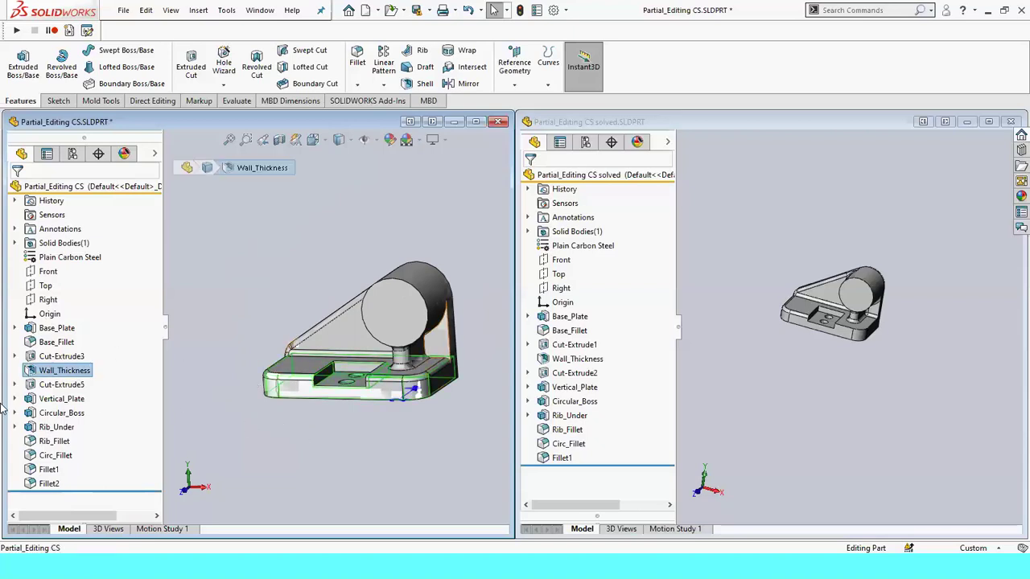
right_click(30, 373)
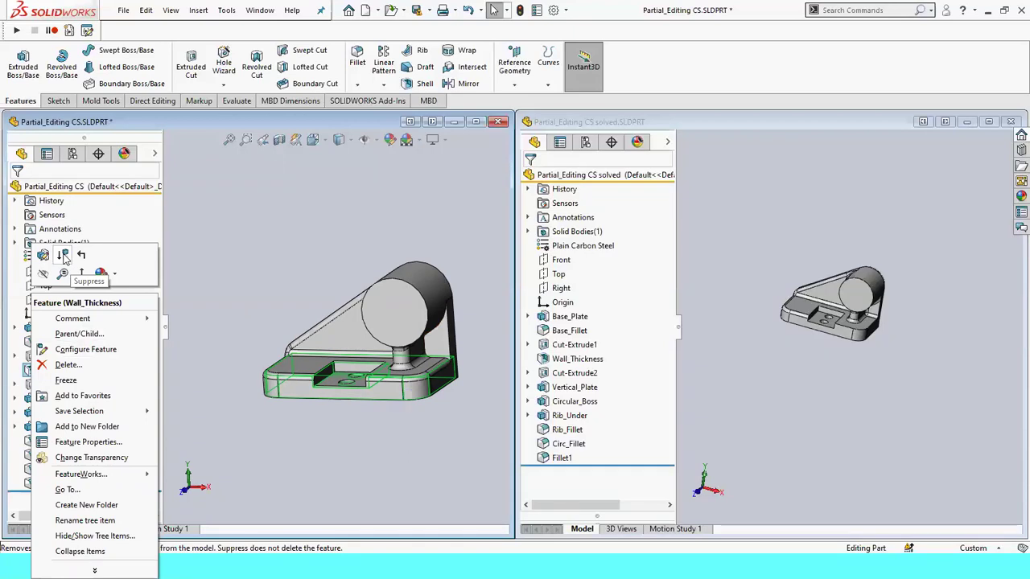
click(64, 254)
Orbit both parts to compare their undersides with the two through-holes.
middle_drag(337, 469, 327, 314)
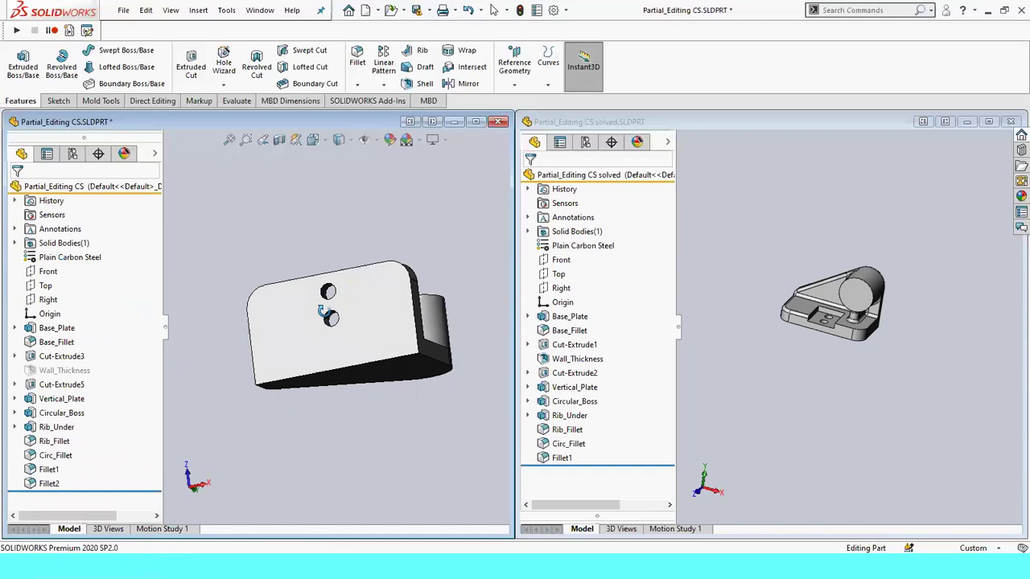
middle_drag(328, 314, 332, 334)
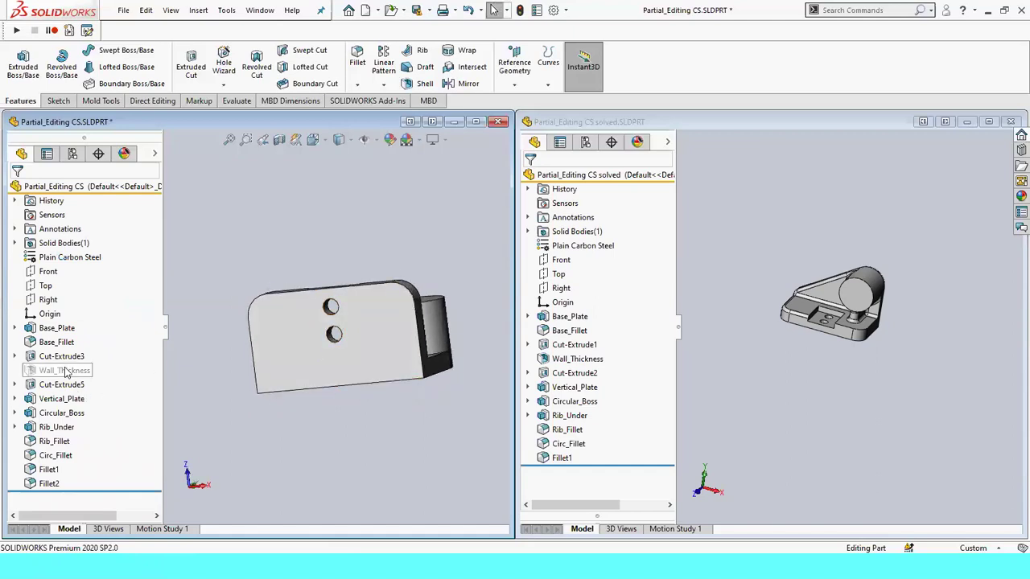
mouse_move(357, 281)
middle_down()
mouse_move(347, 271)
mouse_move(319, 313)
mouse_move(239, 305)
mouse_move(239, 259)
mouse_move(293, 265)
mouse_move(299, 349)
mouse_move(278, 351)
mouse_move(303, 336)
mouse_move(332, 274)
mouse_move(374, 426)
mouse_move(391, 456)
mouse_move(378, 378)
mouse_move(386, 366)
mouse_move(451, 358)
middle_up()
mouse_move(824, 392)
middle_down()
mouse_move(774, 301)
mouse_move(790, 271)
mouse_move(698, 354)
middle_up()
scroll(354, 364, down, 2)
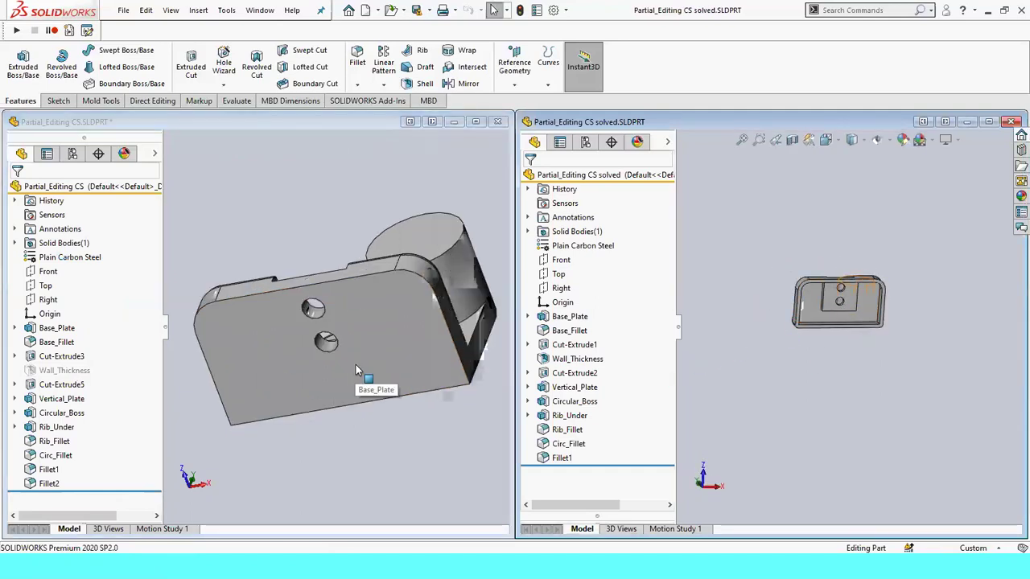
scroll(368, 435, up, 1)
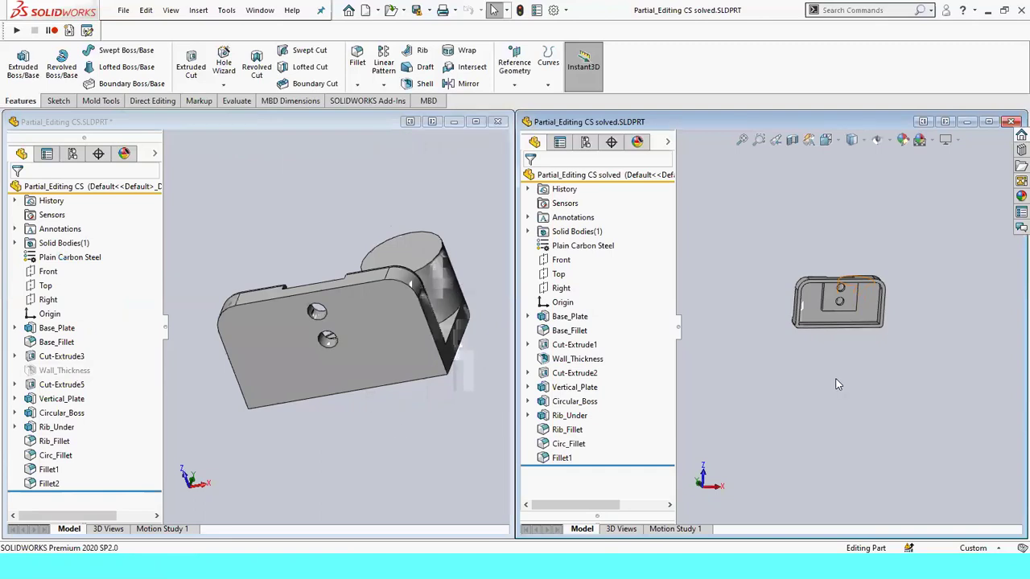
Unsuppress Wall_Thickness to restore the shelled wall.
click(66, 371)
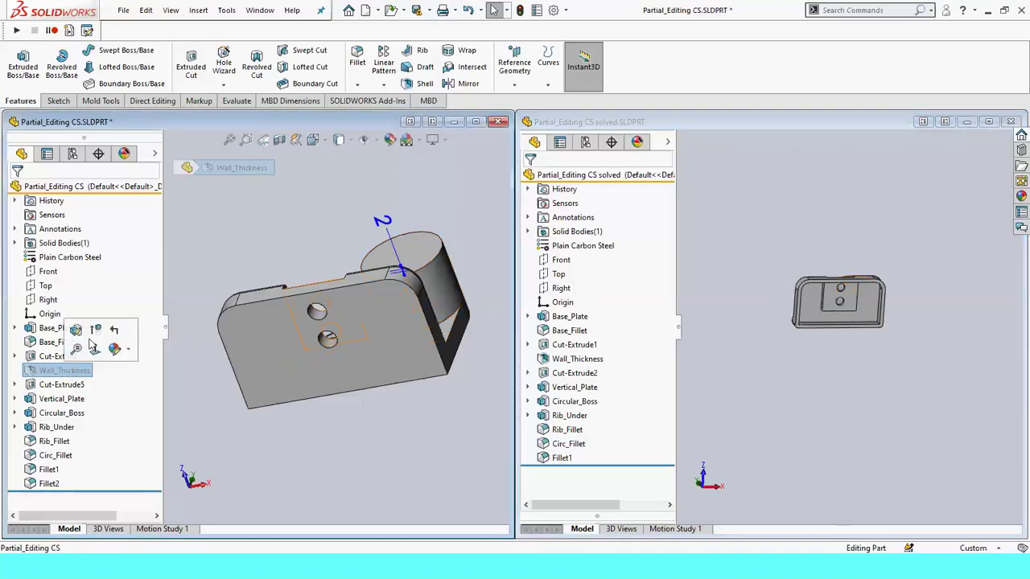
click(95, 332)
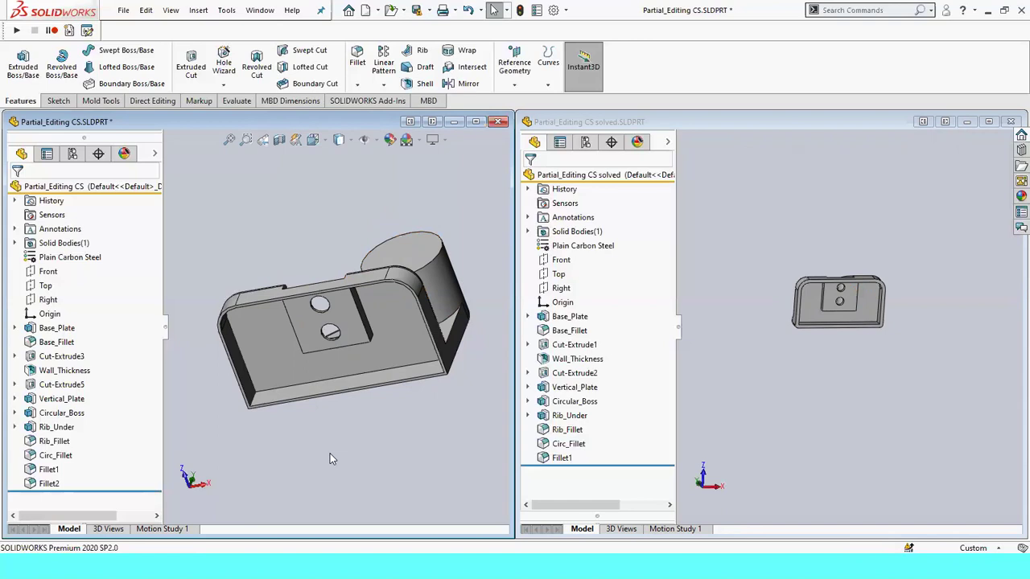
mouse_move(374, 431)
middle_down()
mouse_move(378, 471)
mouse_move(326, 407)
mouse_move(333, 418)
mouse_move(319, 437)
mouse_move(300, 411)
mouse_move(337, 416)
middle_up()
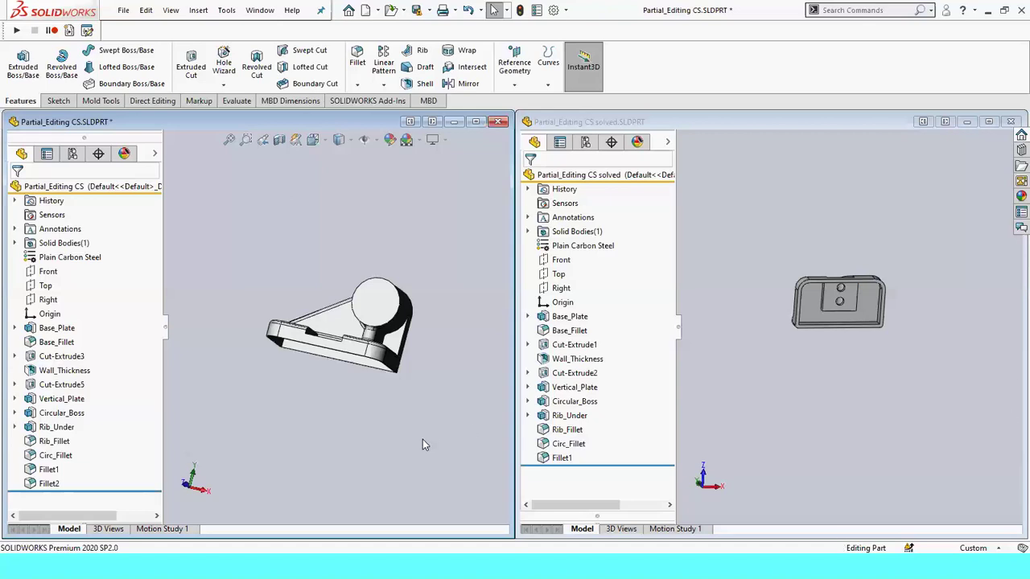
key(alt+Tab)
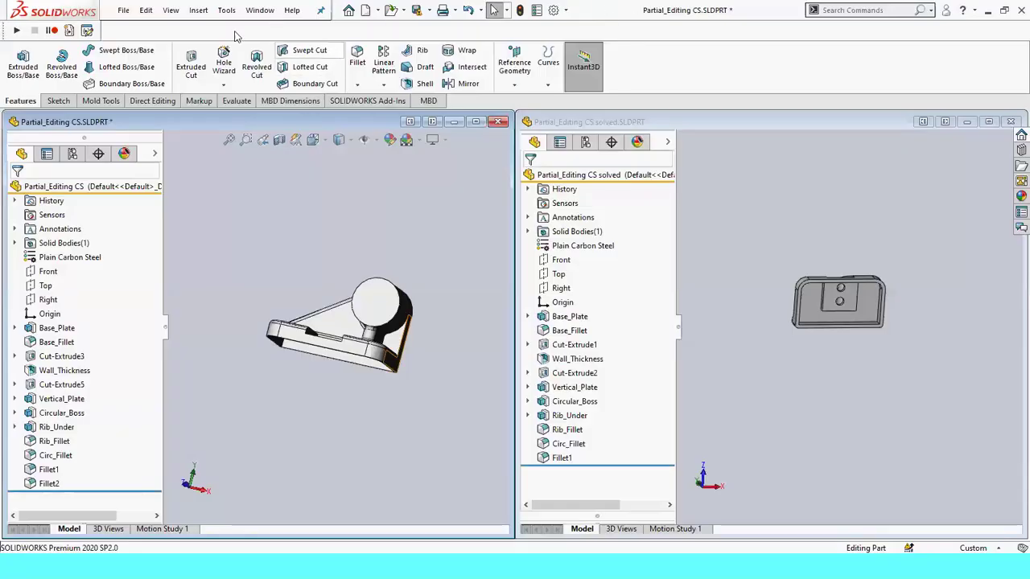
click(226, 10)
click(226, 11)
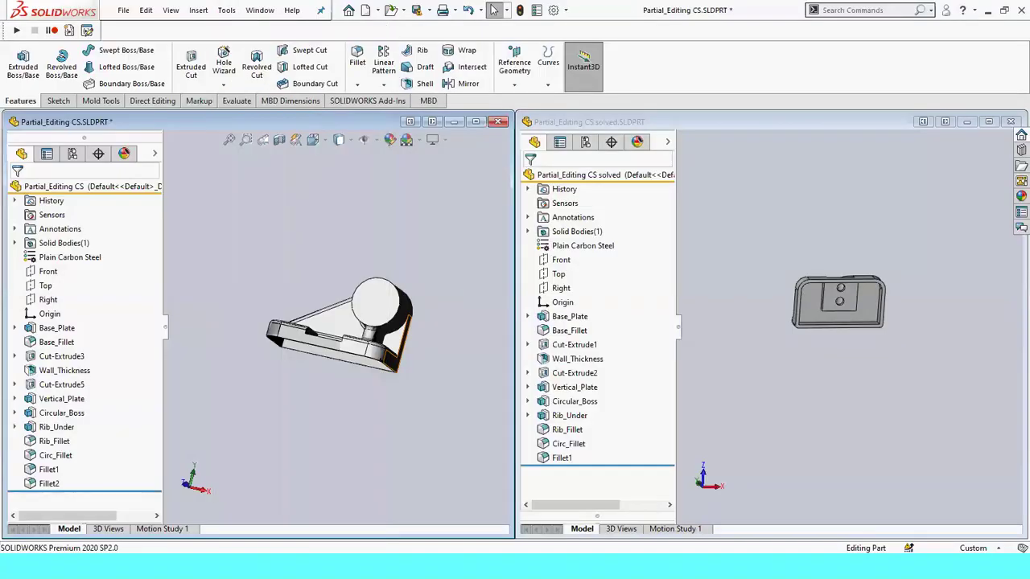
key(alt+Tab)
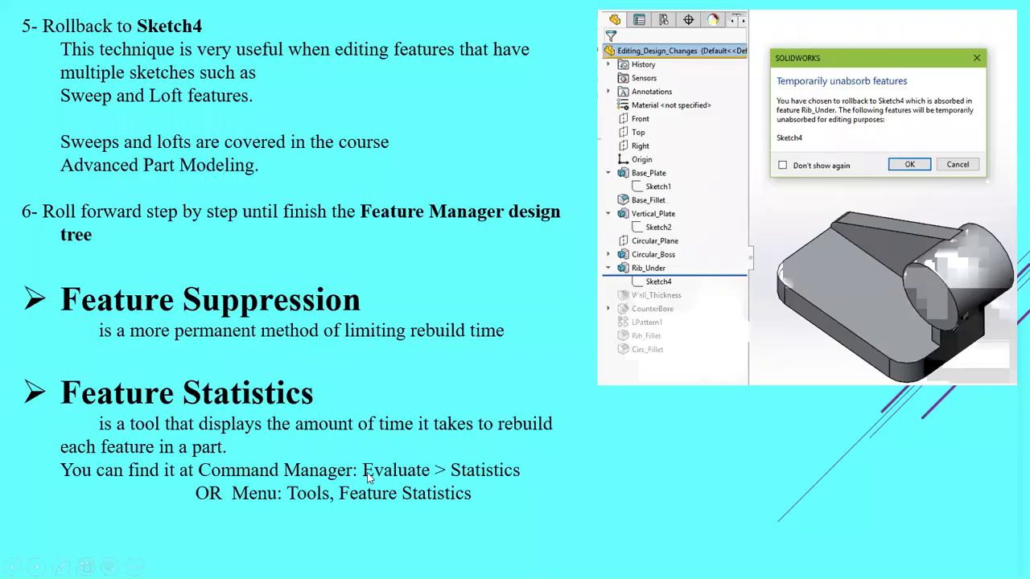
key(alt+Tab)
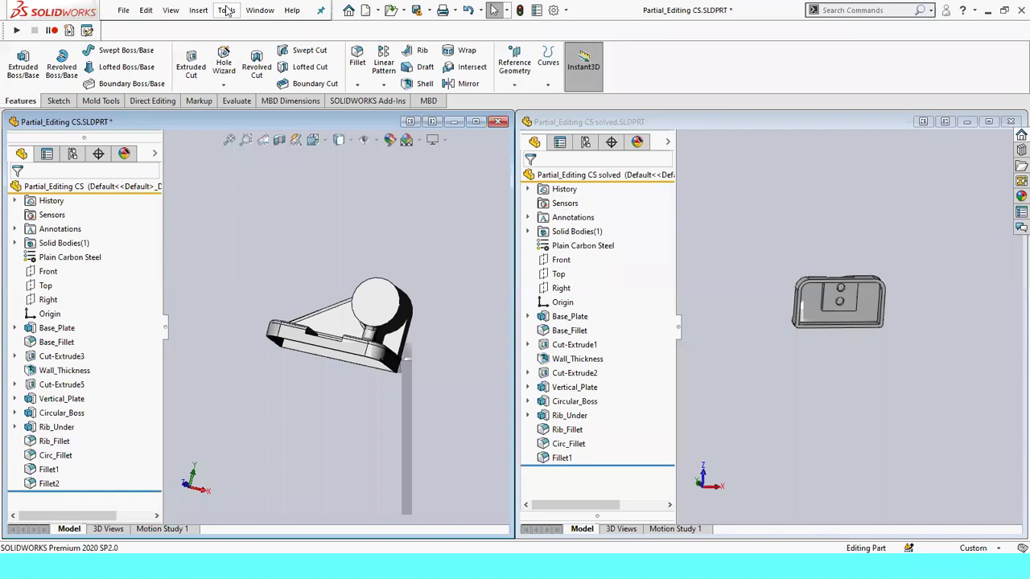
Look through the Tools menu for feature statistics, then switch the CommandManager to Evaluate.
click(226, 9)
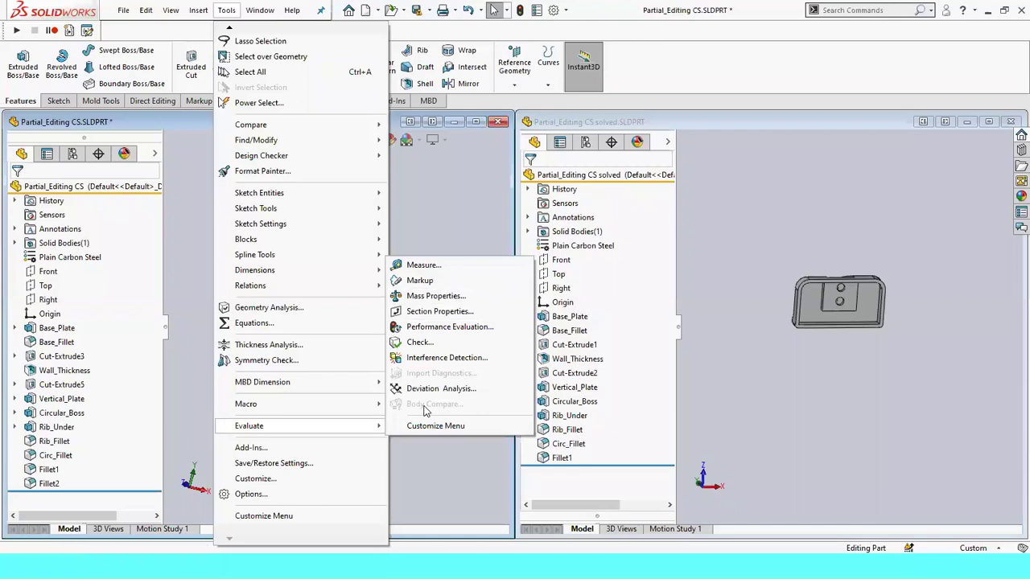
click(809, 55)
click(234, 101)
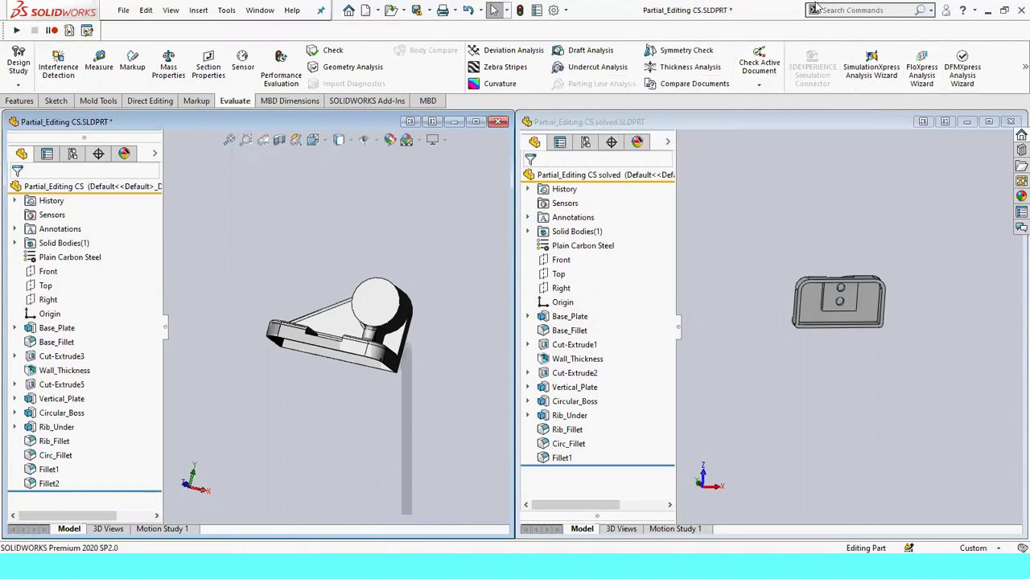
Search SOLIDWORKS commands for 'feature', then dismiss the search results.
click(839, 10)
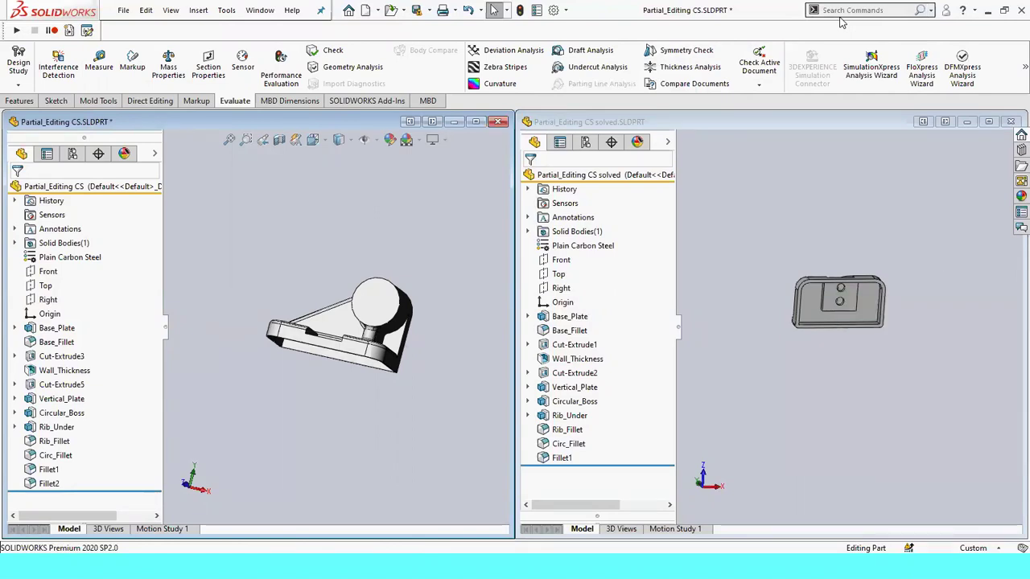
key(shift+z)
click(844, 8)
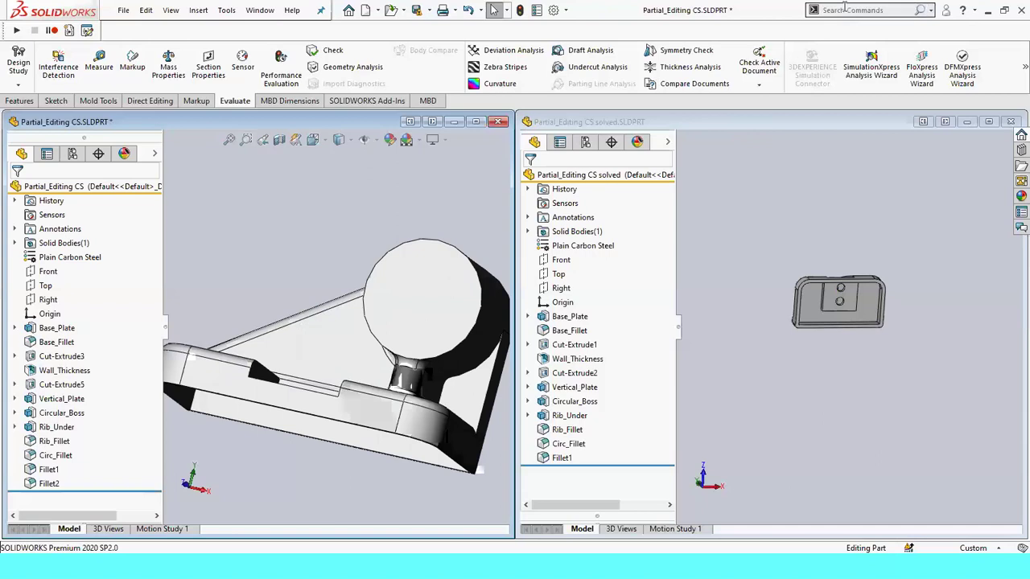
click(851, 8)
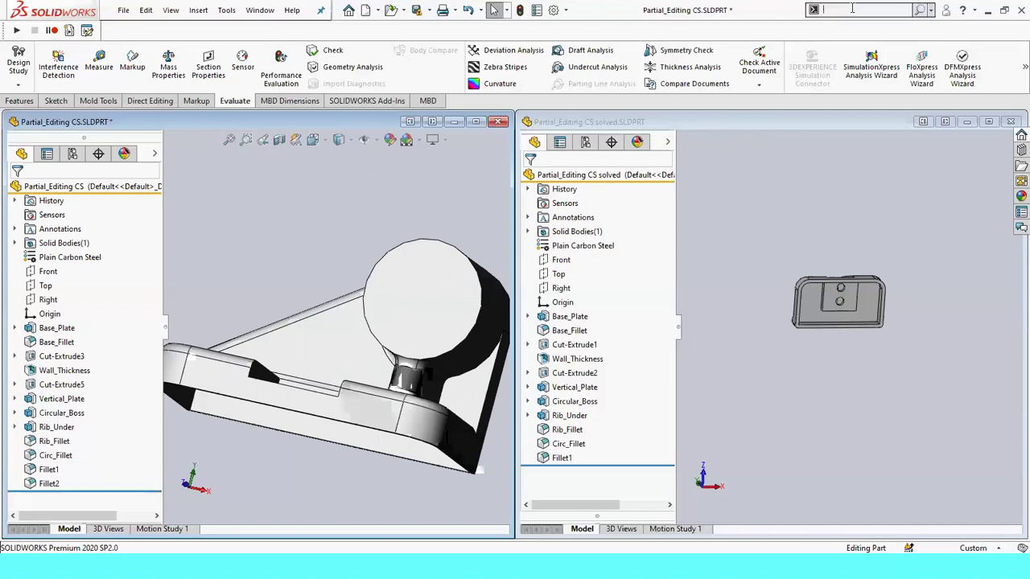
text(t)
text(ea)
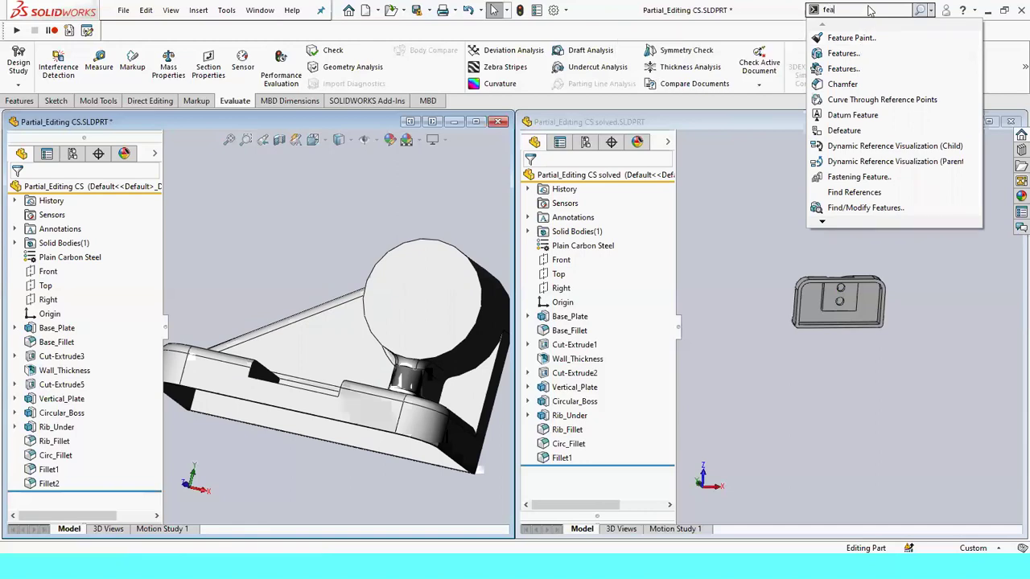
text(ture)
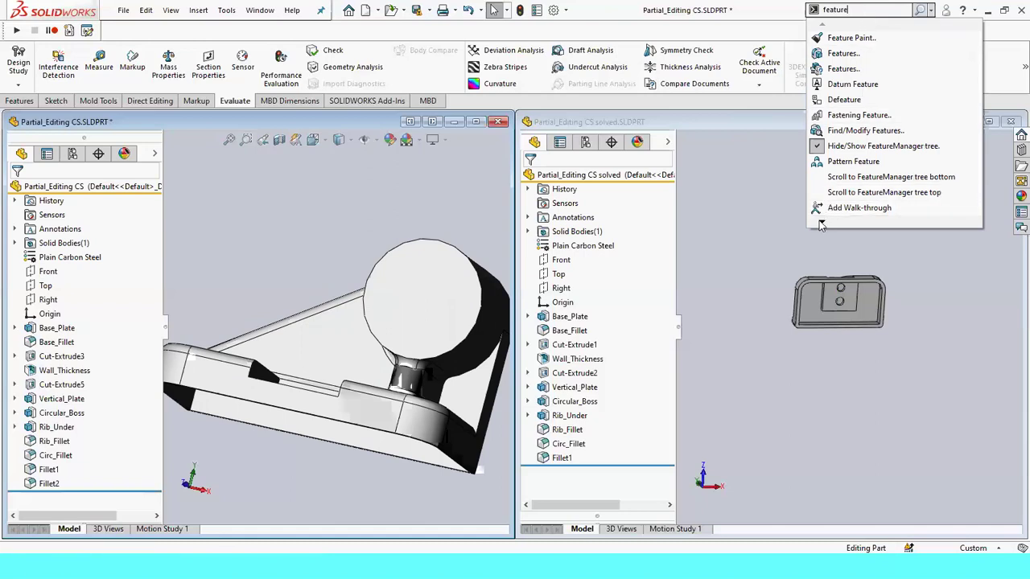
mouse_move(822, 221)
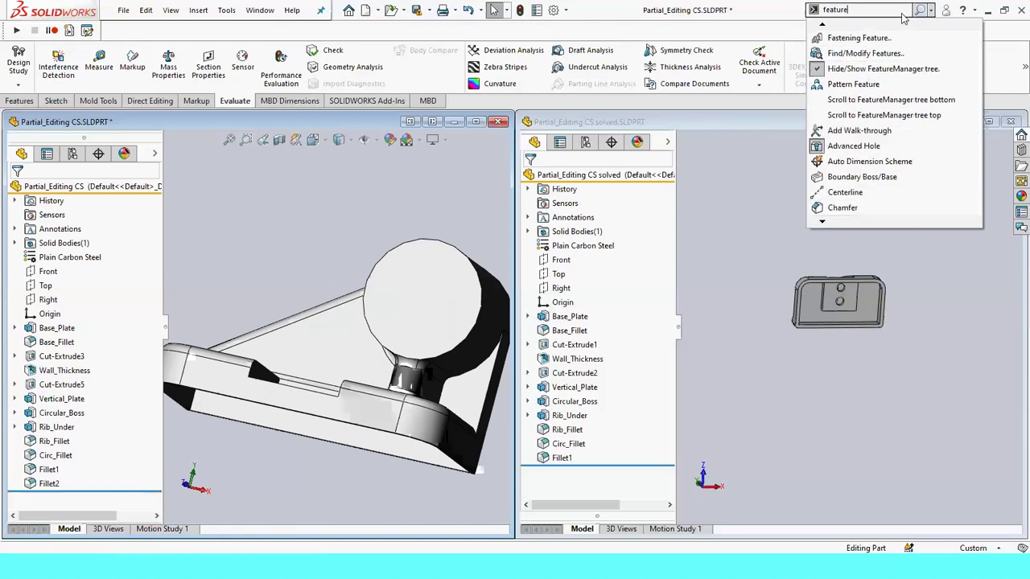
mouse_move(822, 30)
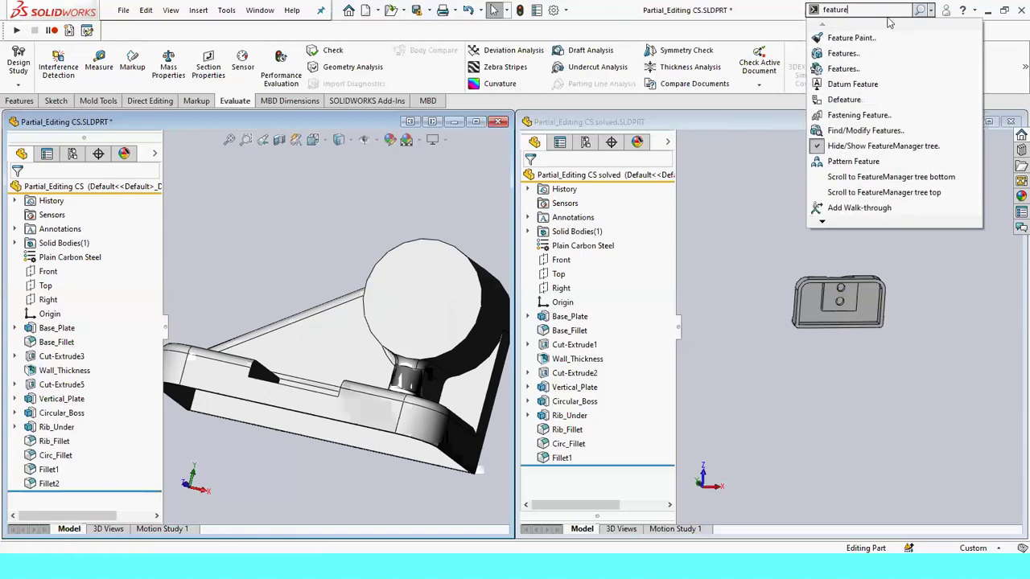
key(Escape)
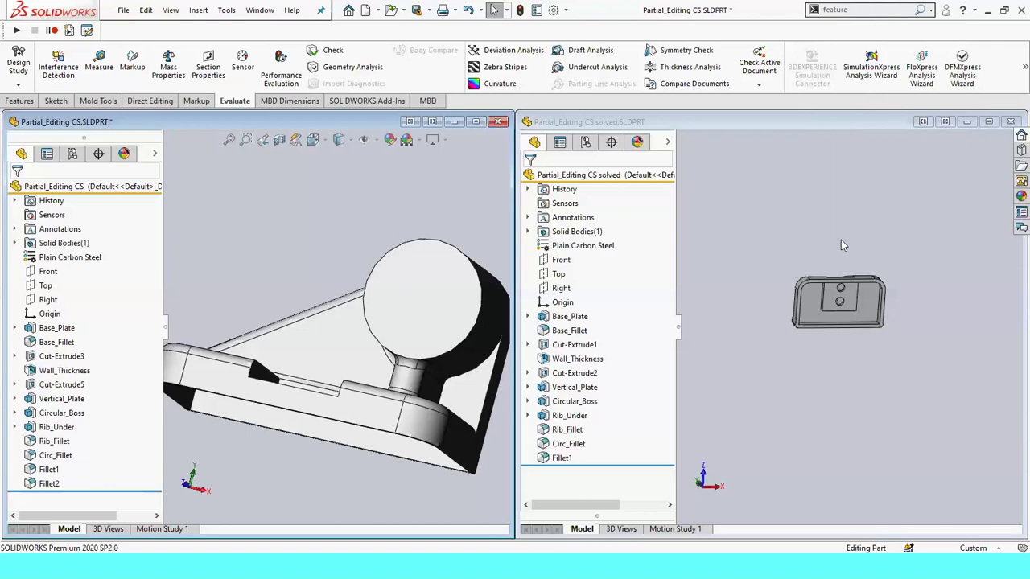
Activate the solved part window, return to the edited part, then go back to the PowerPoint slideshow.
click(787, 235)
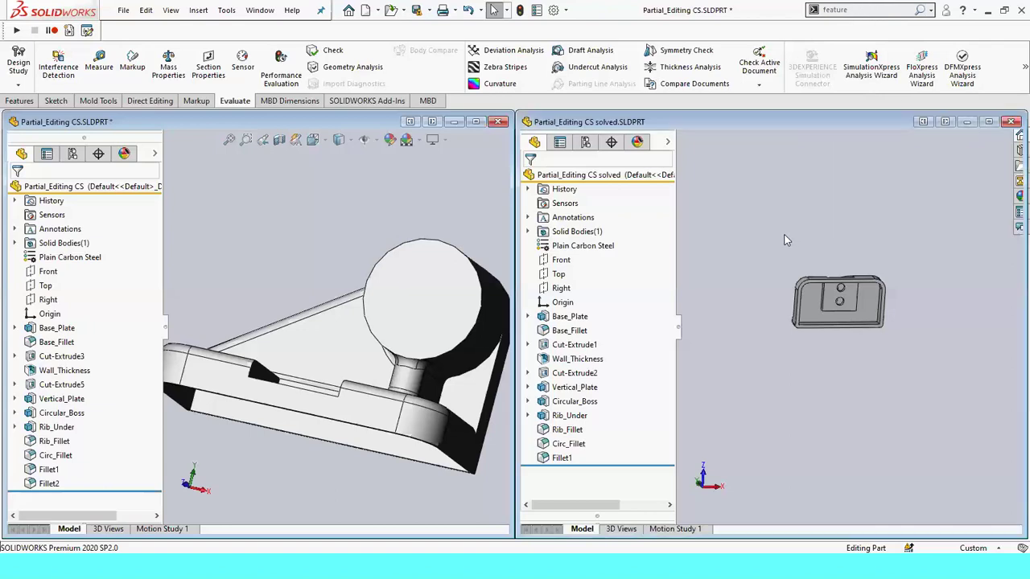
click(325, 188)
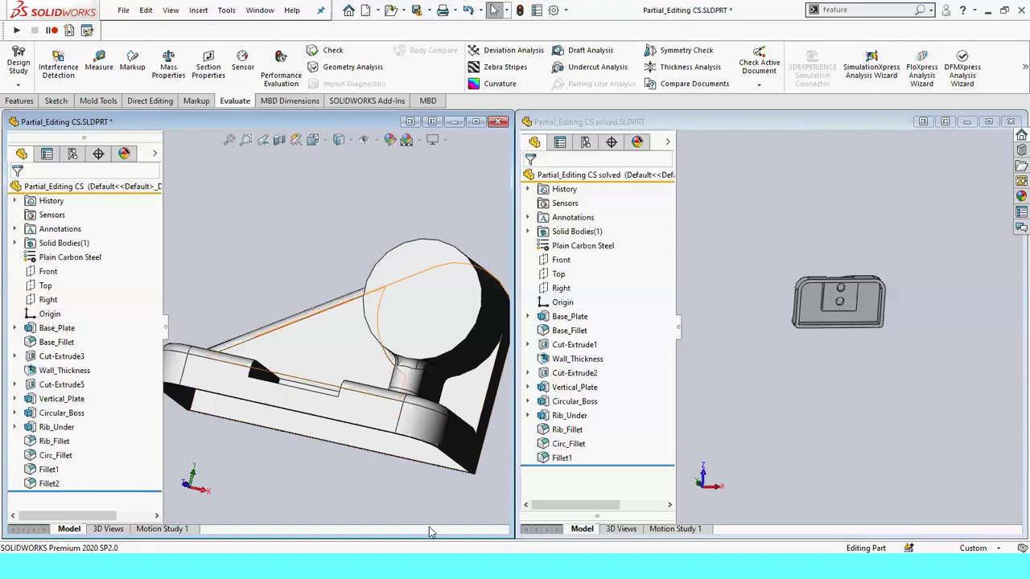
key(alt+Tab)
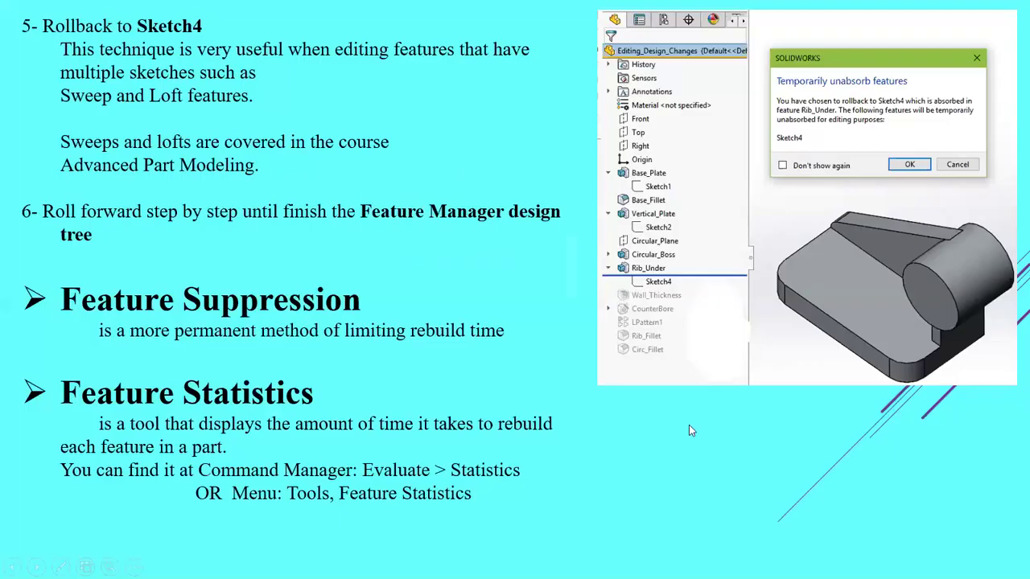
Advance the Feature Statistics slide to reveal its additional SOLIDWORKS screenshots.
click(689, 430)
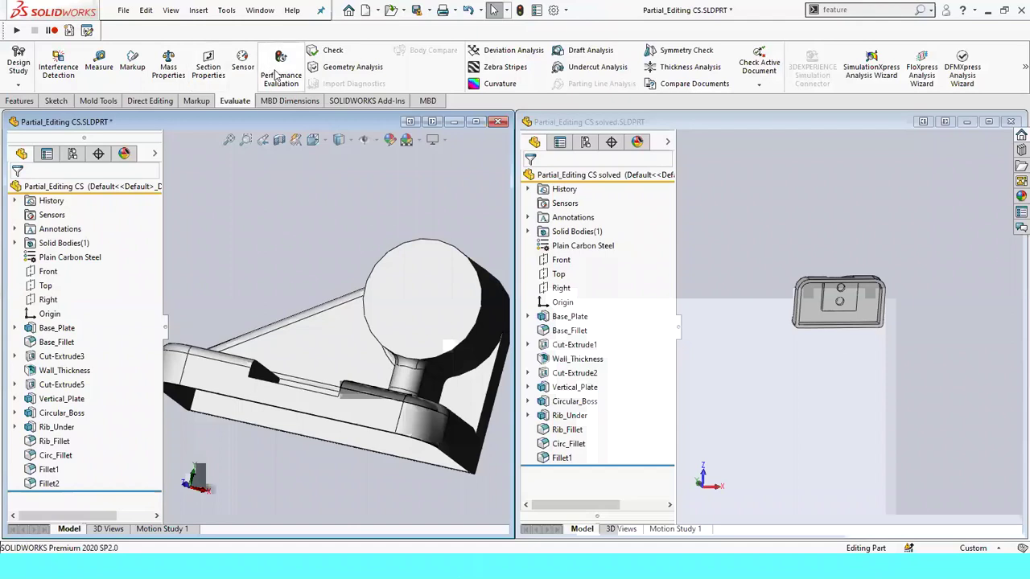
Open Performance Evaluation and scroll through the 17 features' rebuild times, 0.17 s total.
click(281, 68)
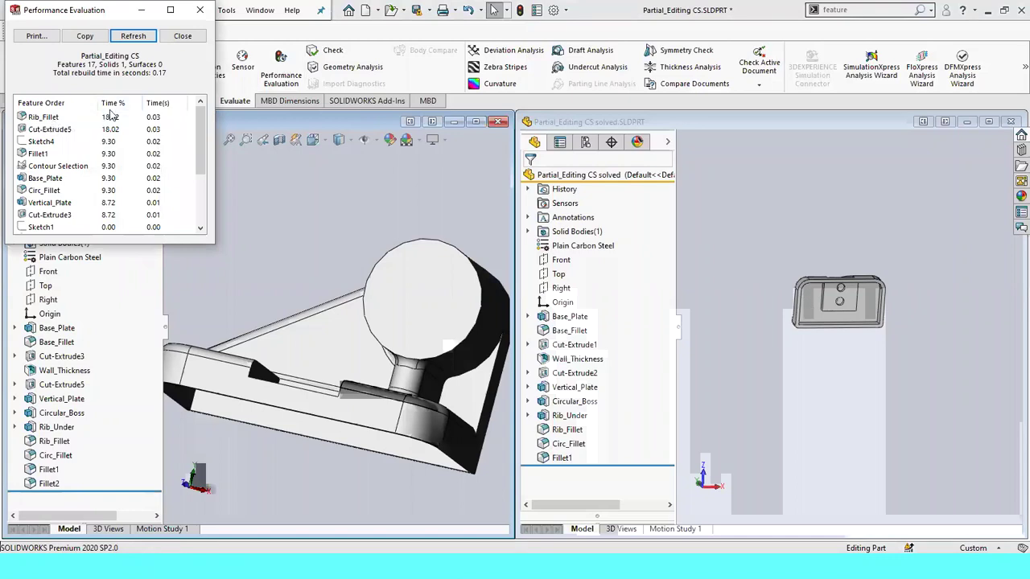
mouse_move(200, 147)
mouse_down()
mouse_move(200, 195)
mouse_move(203, 116)
mouse_move(182, 192)
mouse_up()
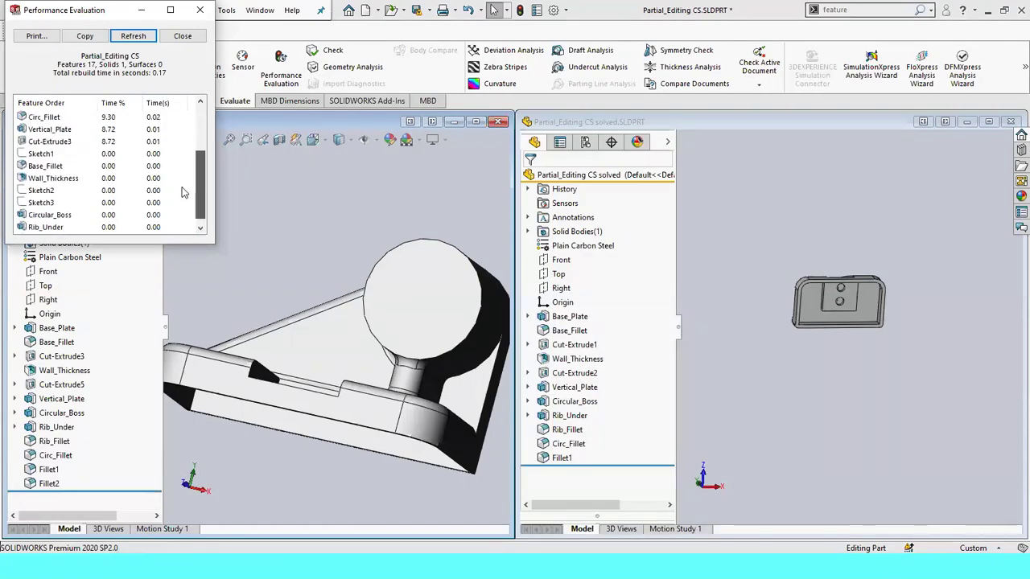
drag(181, 191, 193, 129)
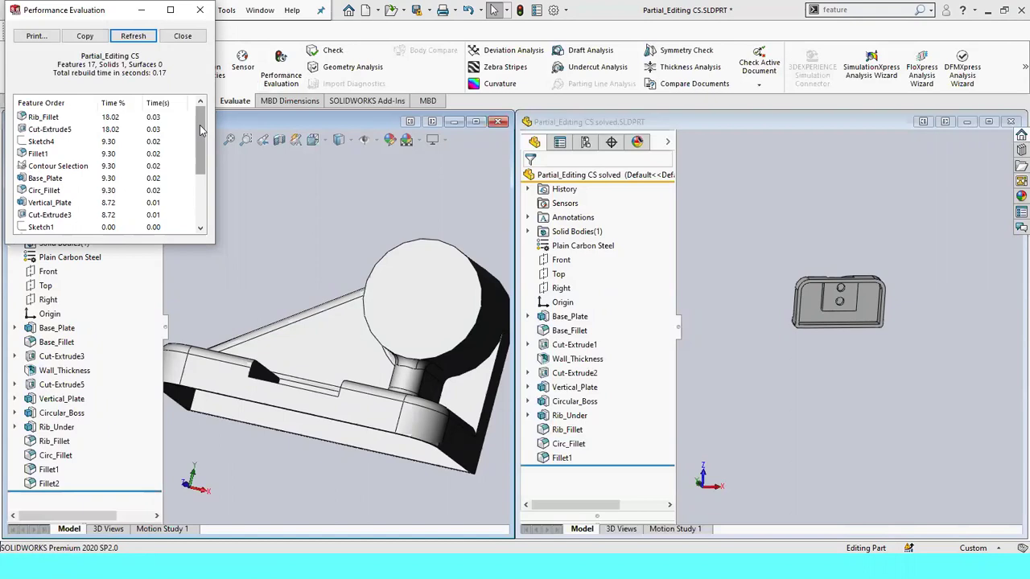
mouse_move(201, 131)
mouse_down()
mouse_move(194, 195)
mouse_move(191, 50)
mouse_up()
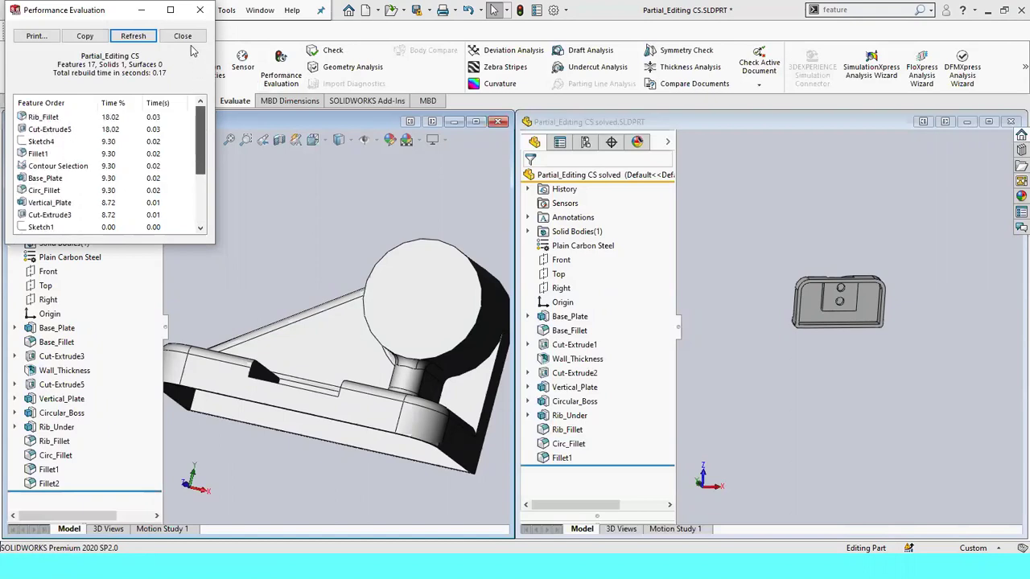
Close the rebuild statistics report and orbit and zoom the solved part into a 3D view.
key(Return)
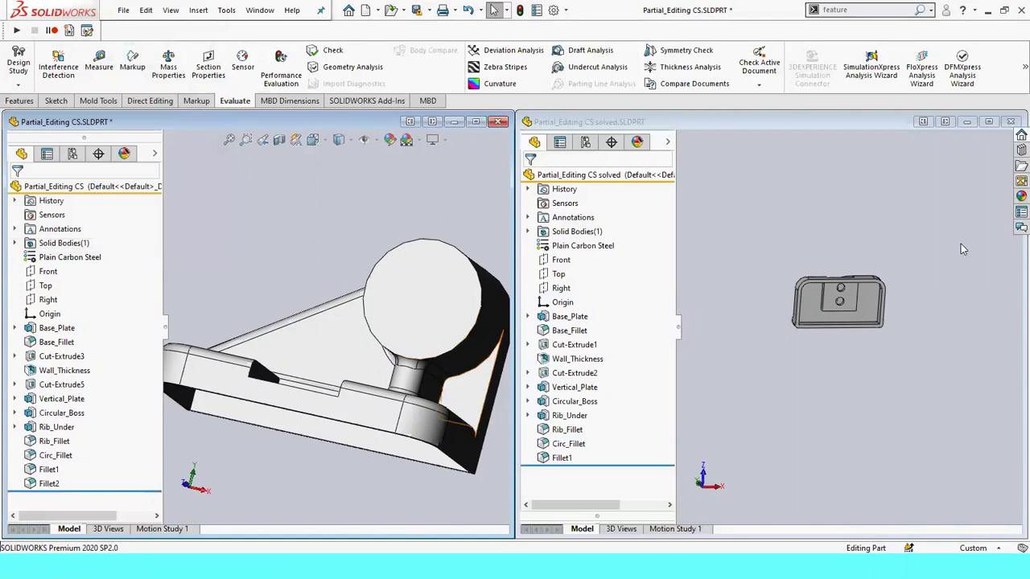
key(alt+Tab)
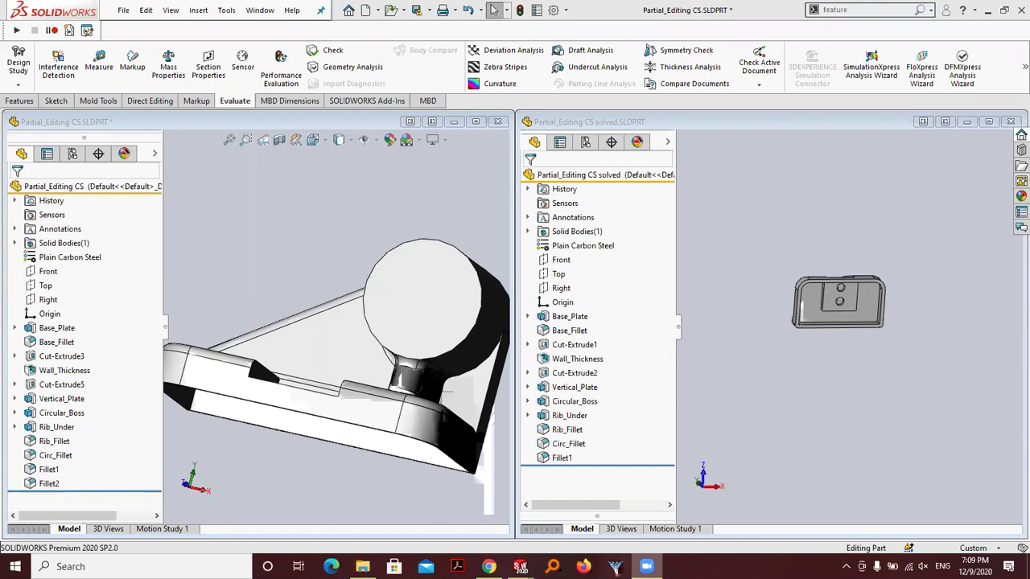
mouse_move(746, 444)
middle_down()
mouse_move(770, 463)
mouse_move(792, 378)
middle_up()
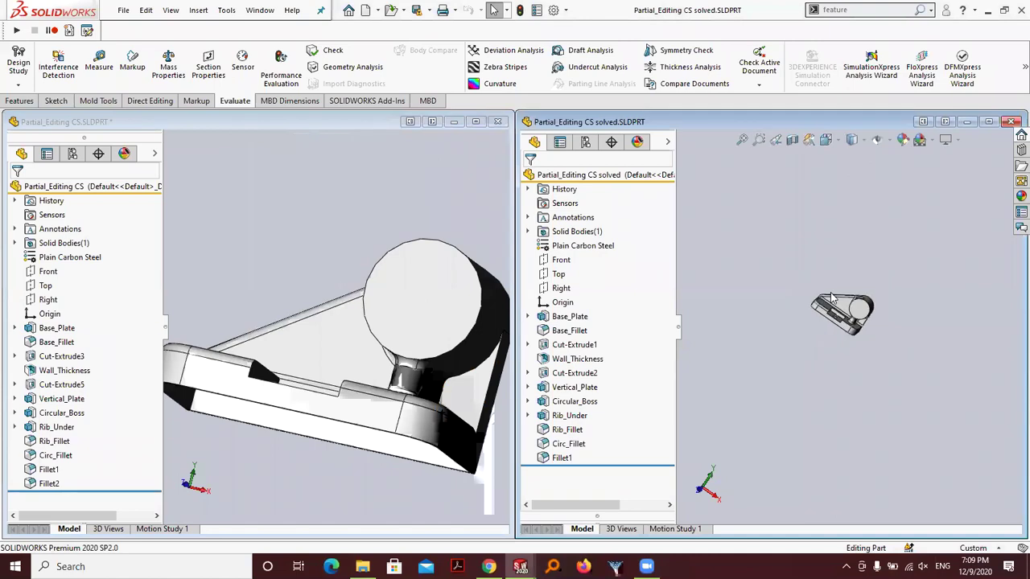
scroll(837, 326, down, 1)
scroll(836, 326, down, 1)
scroll(844, 333, down, 1)
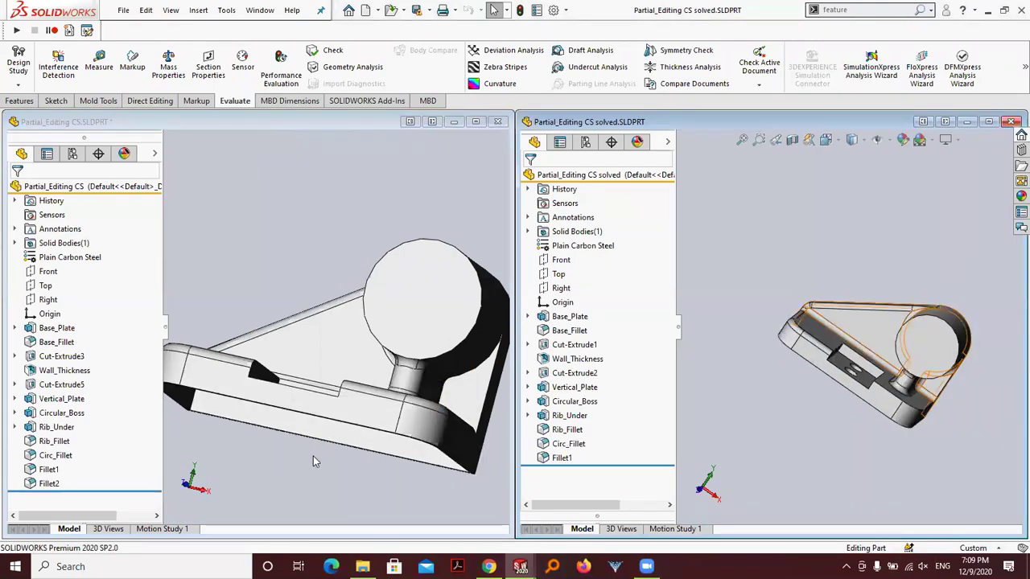
scroll(313, 456, up, 3)
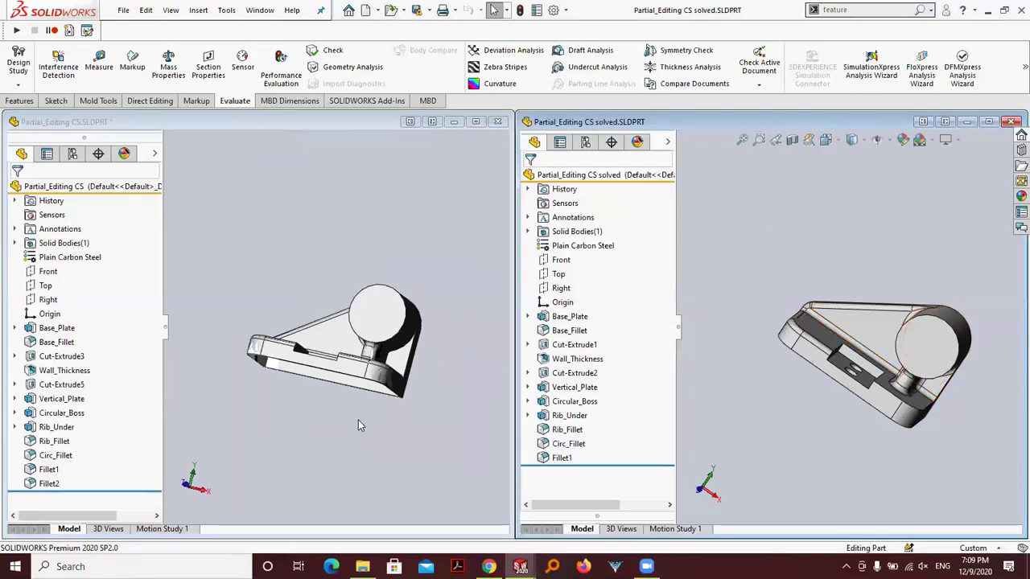
Set the edited part to isometric view and rotate the solved part to match it.
click(369, 450)
key(ctrl+7)
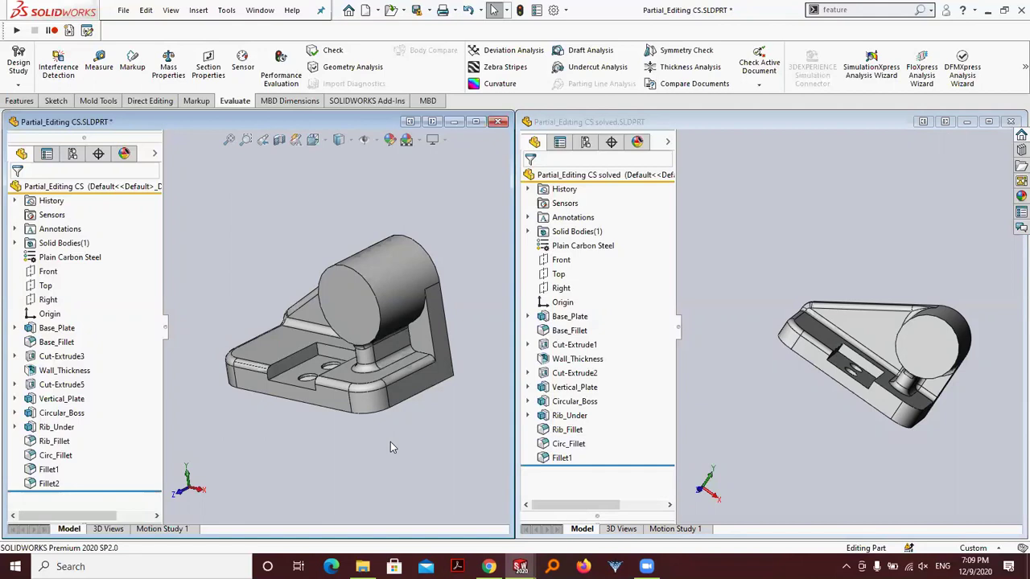
middle_drag(925, 372, 945, 431)
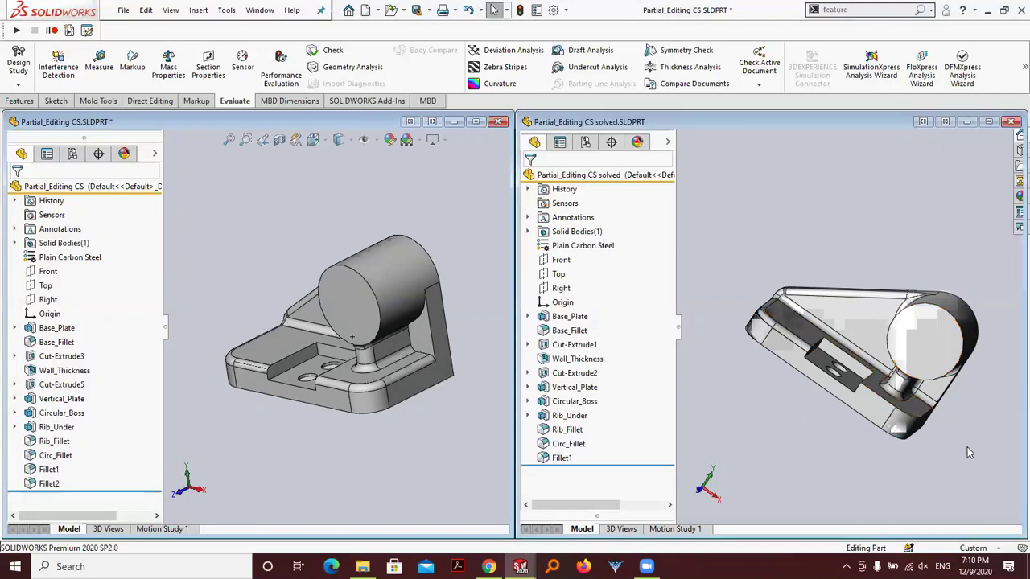
mouse_move(967, 448)
middle_down()
mouse_move(913, 369)
mouse_move(799, 486)
middle_up()
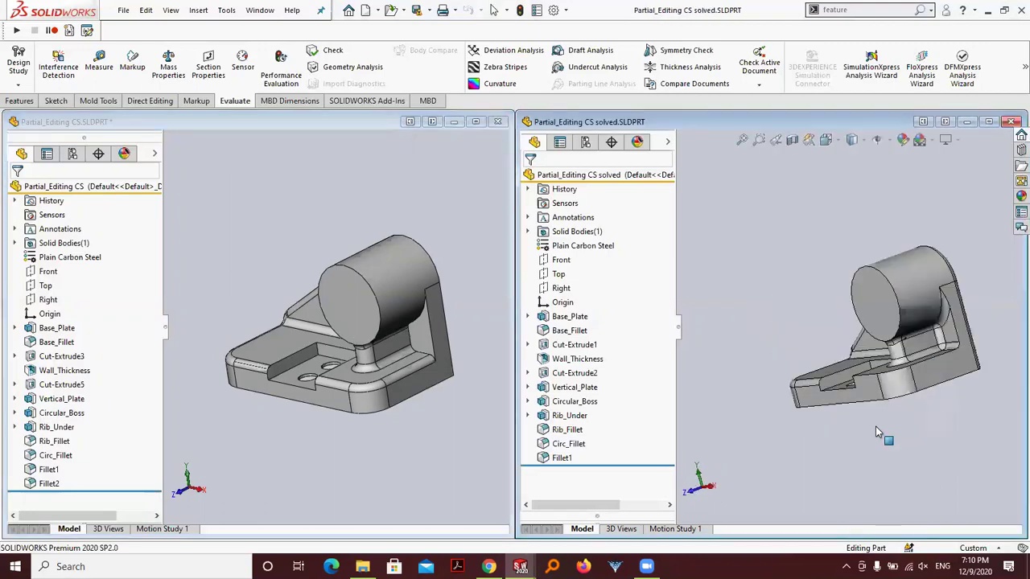